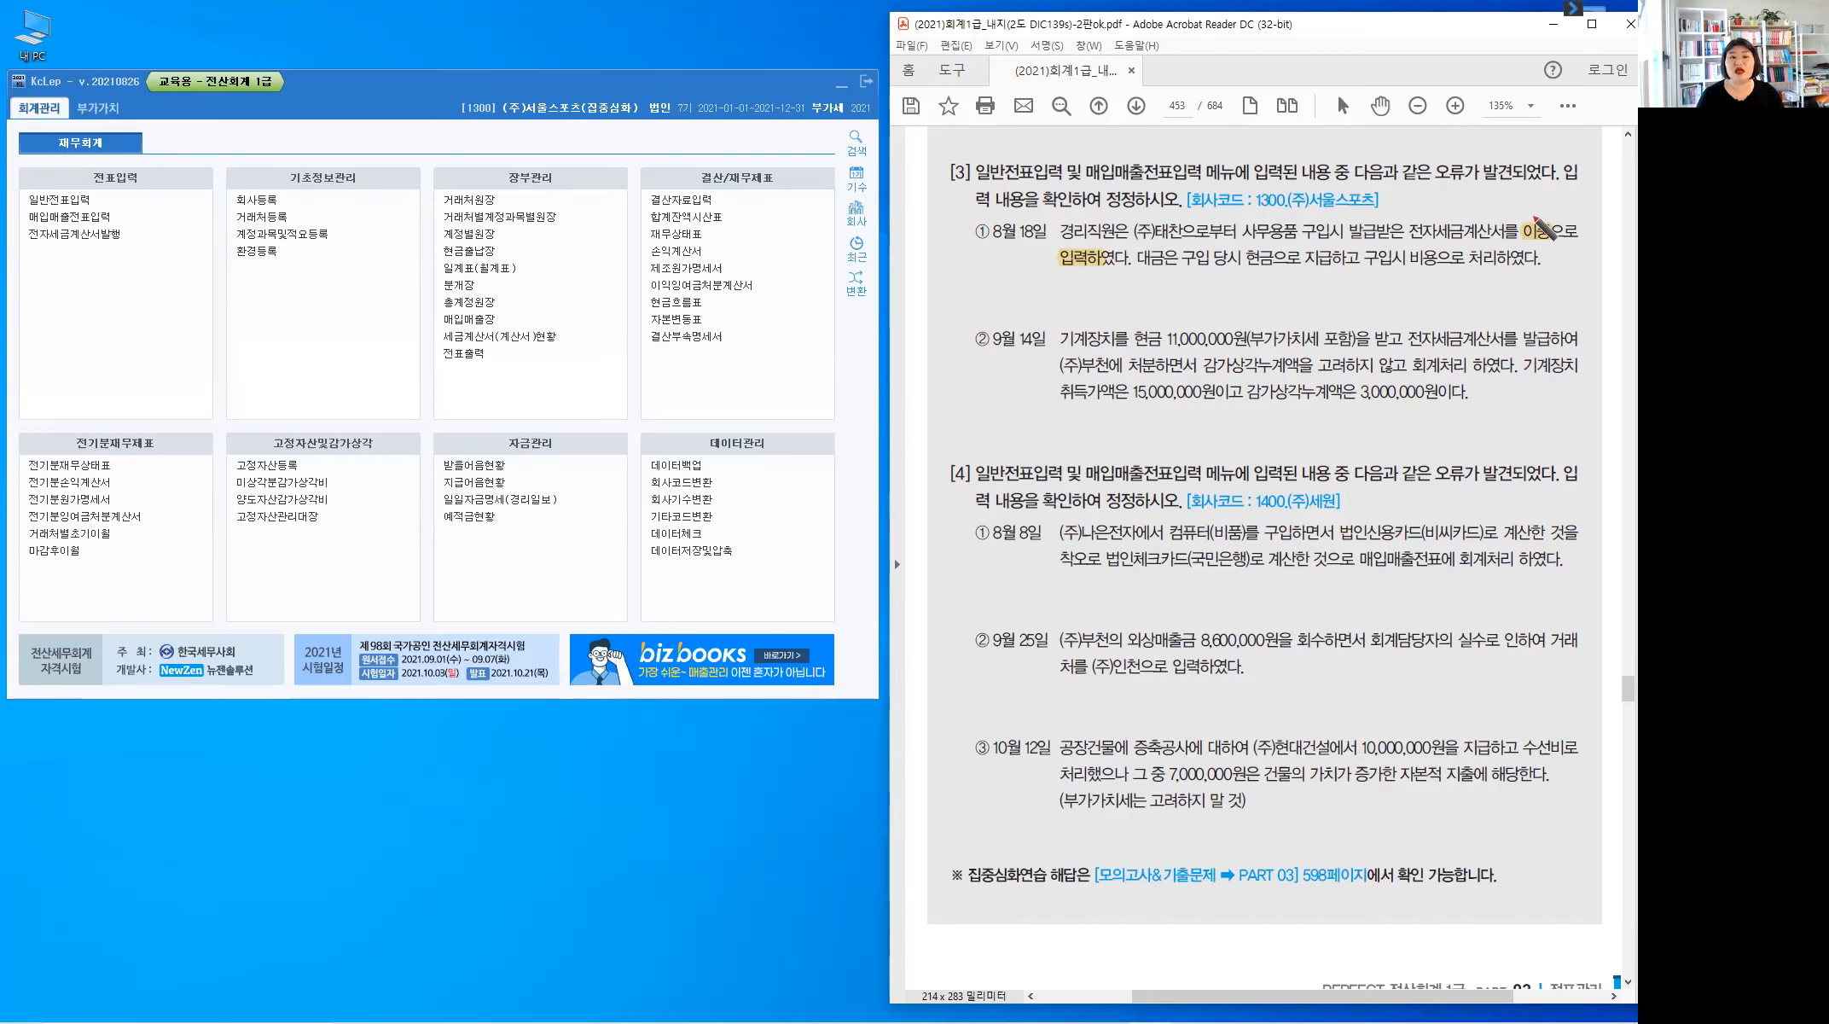
Annotate the August 18 question by handwriting "삭제" above 이중, circling 현금 and bracketing 구입시 비용
mouse_move(1533, 213)
left_mouse_down()
mouse_move(1548, 195)
mouse_move(1603, 218)
left_mouse_up()
left_click_drag(1608, 181, 1610, 224)
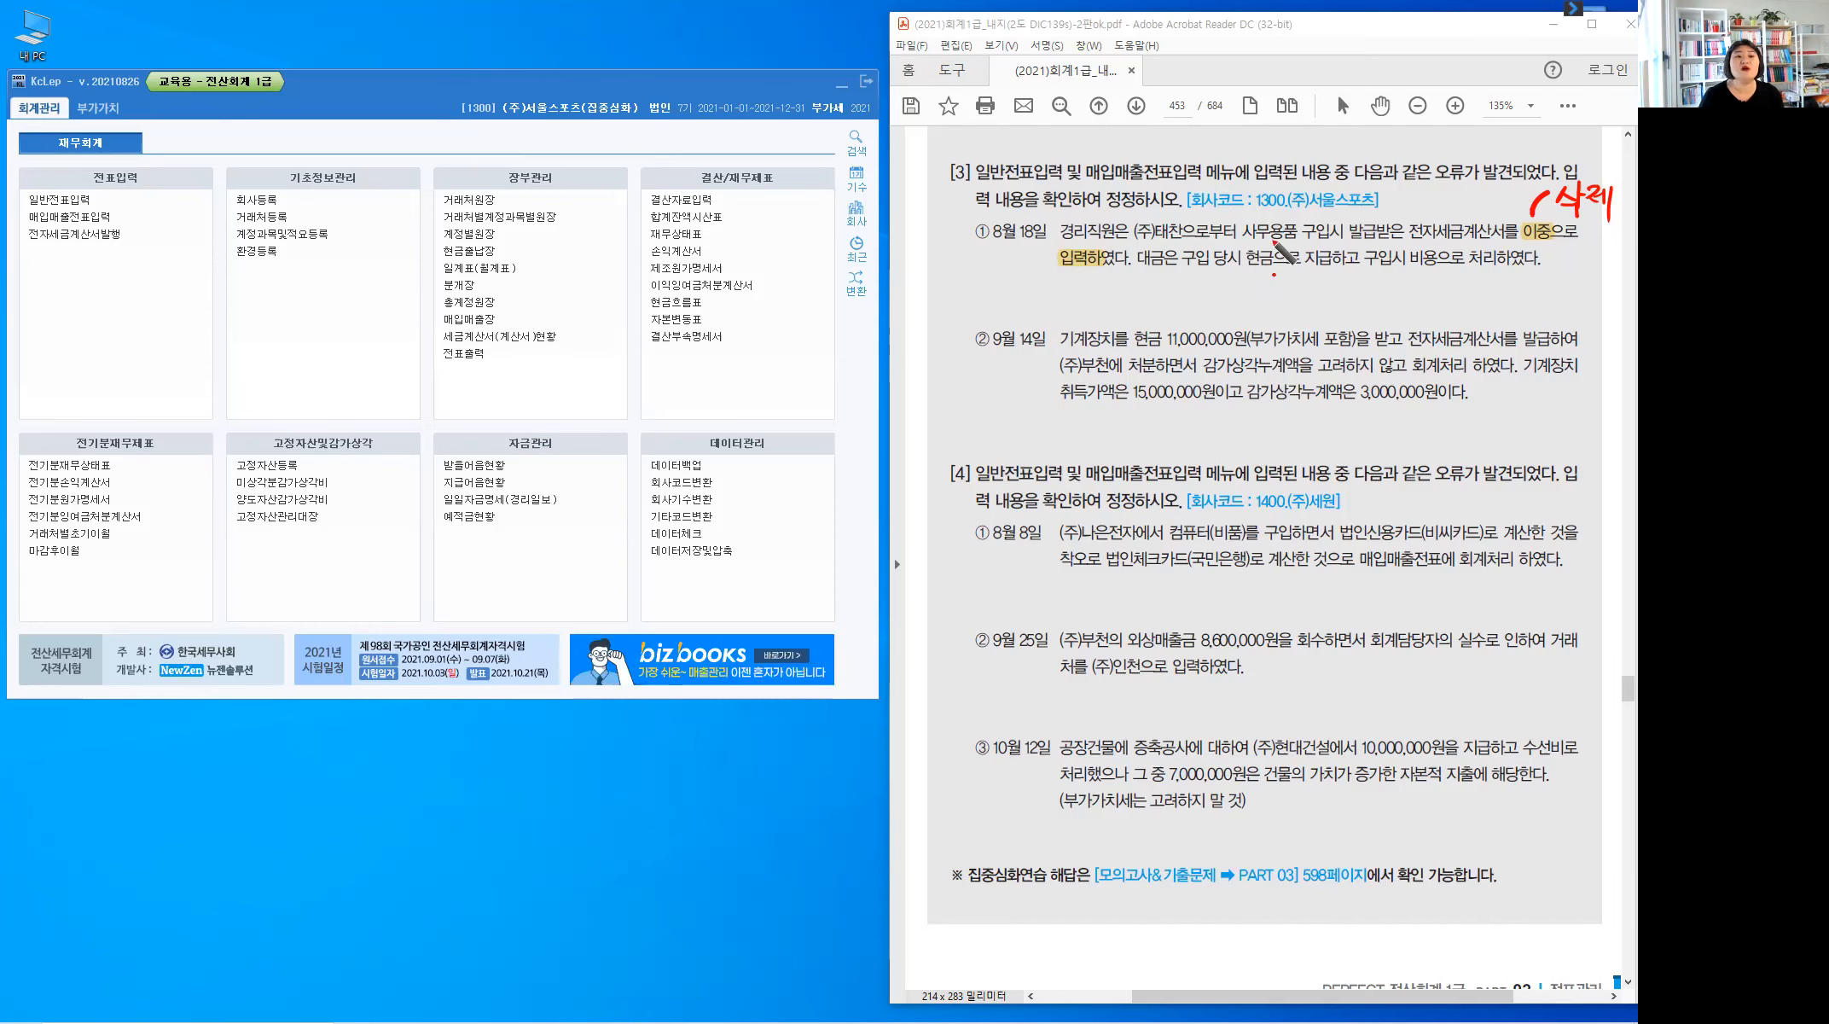
left_click_drag(1275, 242, 1287, 278)
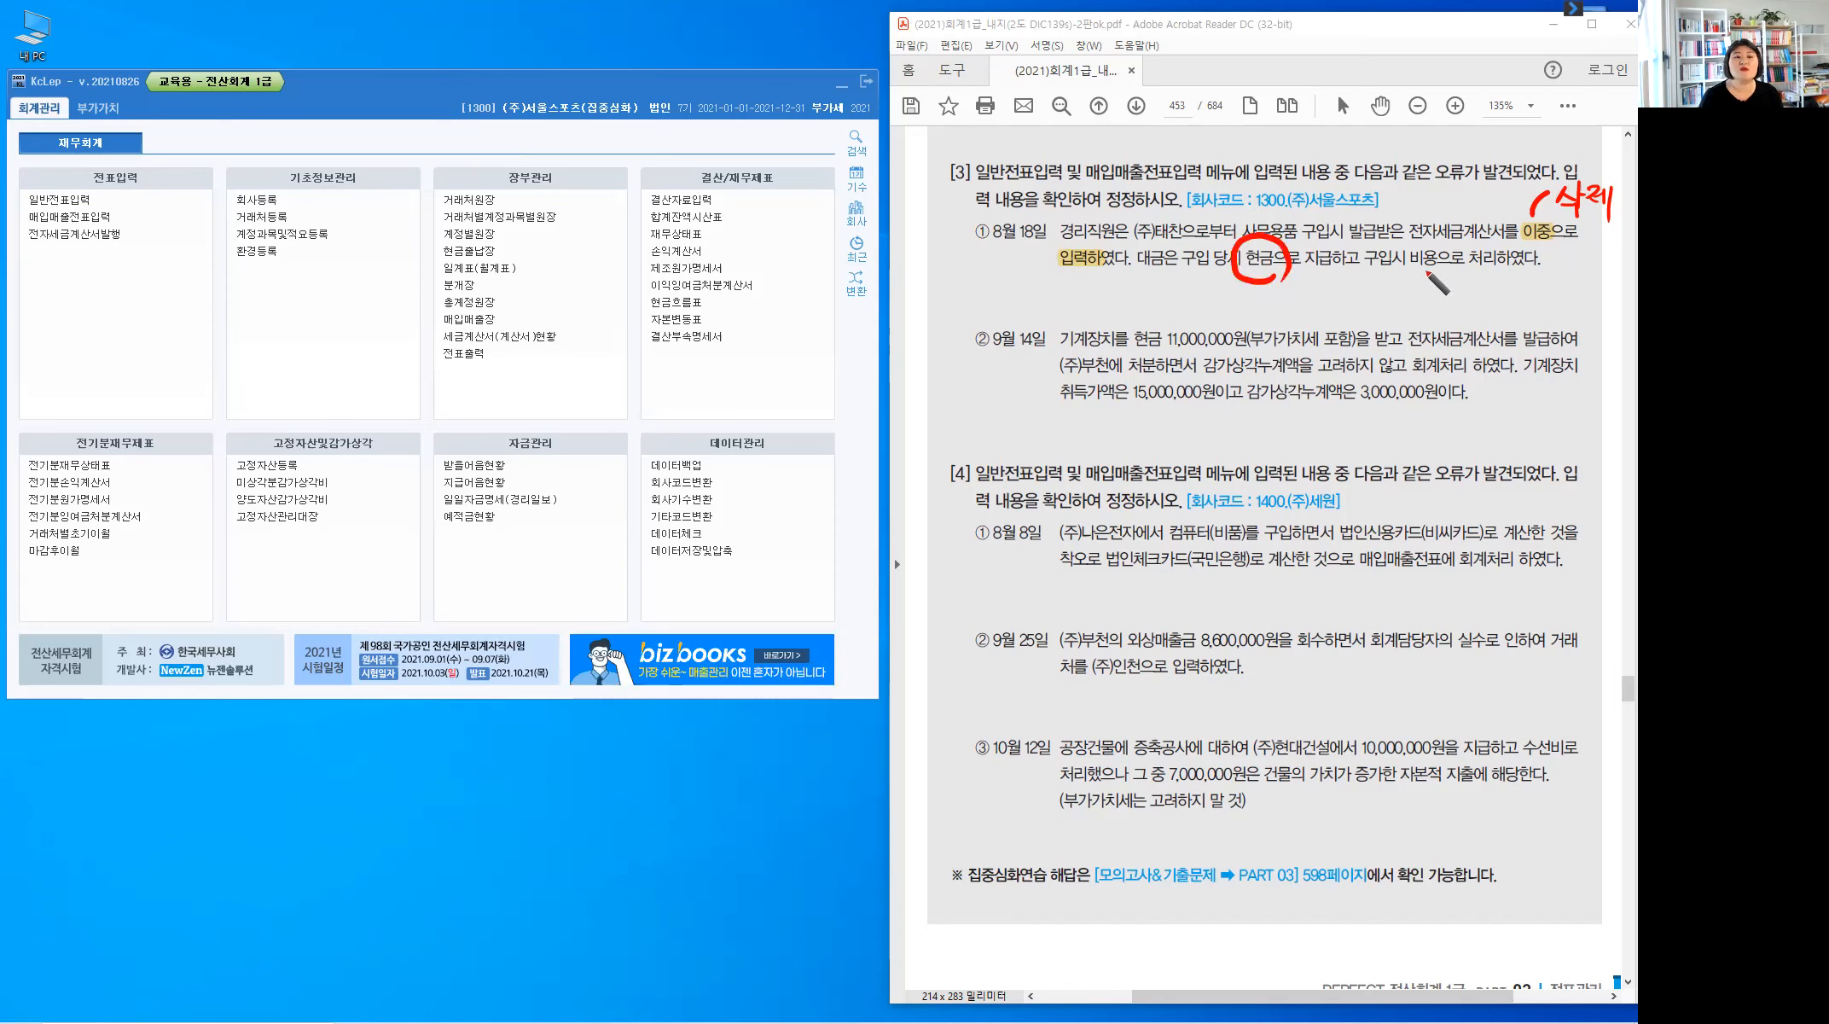
left_click_drag(1383, 267, 1430, 270)
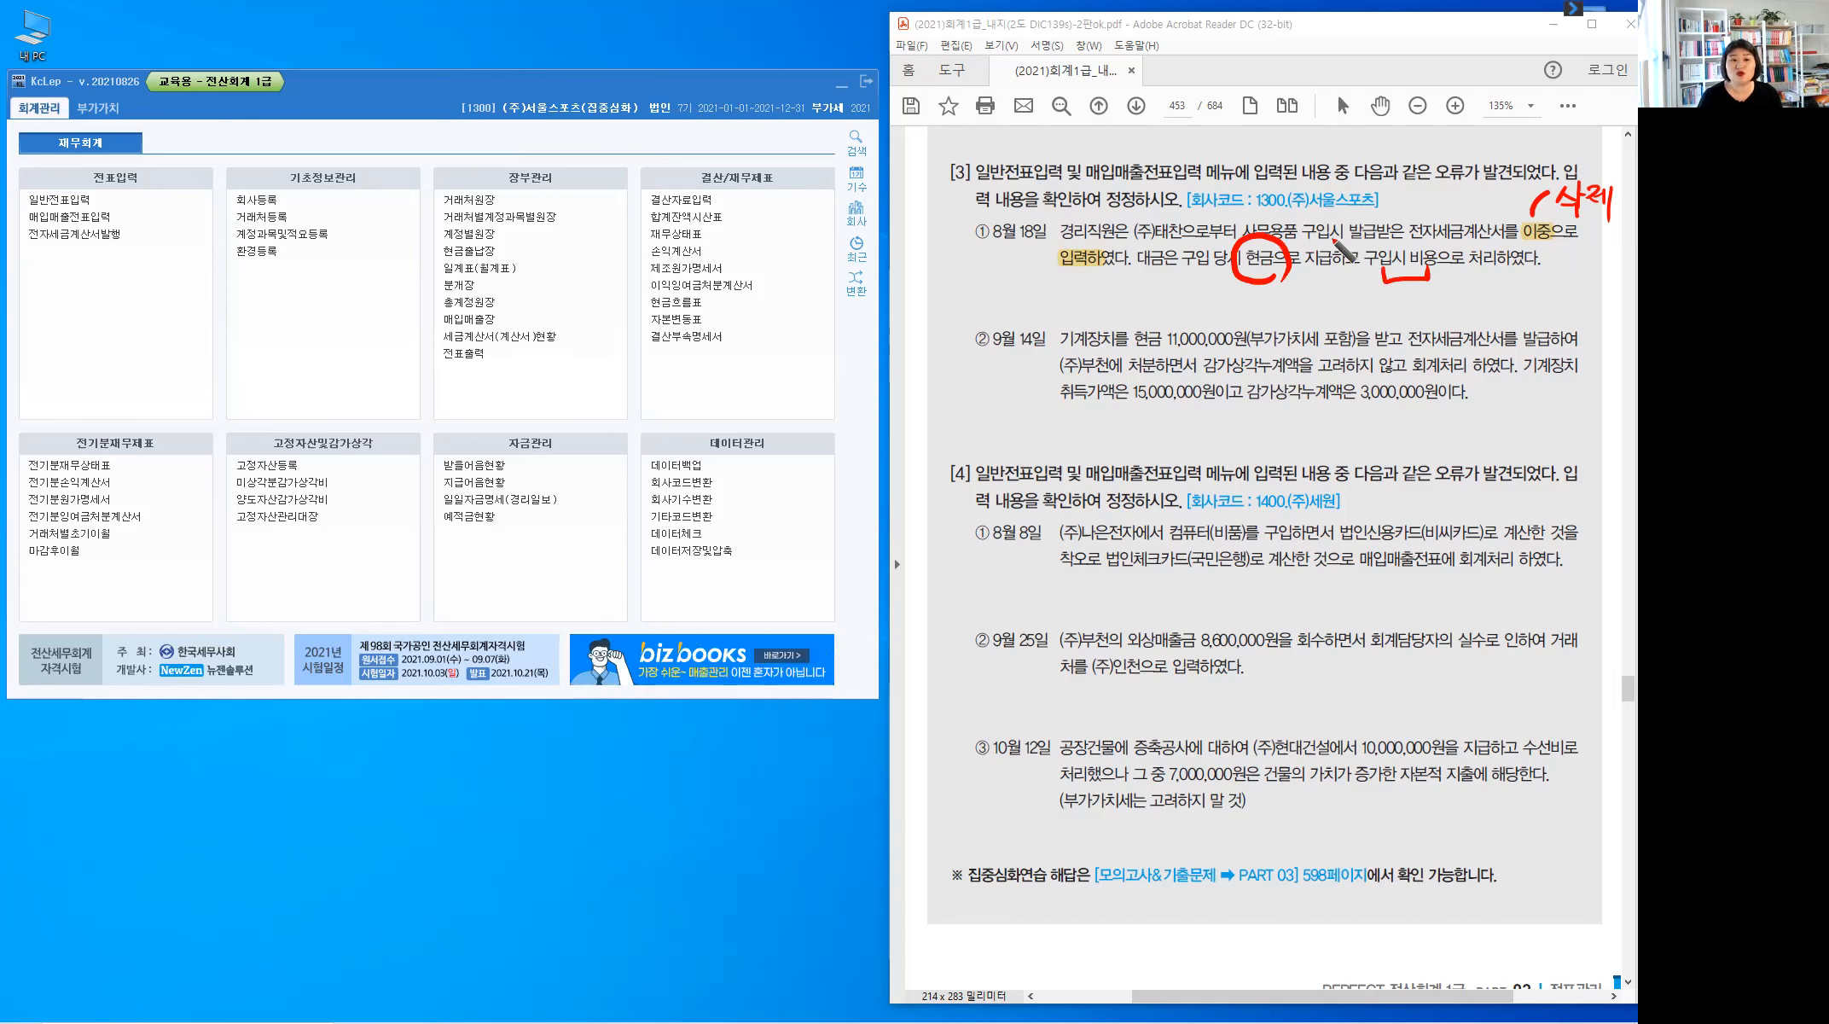
Handwrite "(판) 소모품비, 사무용품비" in red below the bracketed expense wording of the August 18 question
mouse_move(1391, 297)
left_mouse_down()
mouse_move(1409, 315)
mouse_move(1442, 294)
mouse_move(1450, 317)
left_mouse_up()
left_click_drag(1459, 293, 1470, 312)
mouse_move(1478, 285)
left_mouse_down()
mouse_move(1480, 321)
mouse_move(1561, 314)
mouse_move(1545, 290)
mouse_move(1560, 304)
left_mouse_up()
left_click(1486, 318)
left_click_drag(1551, 307, 1599, 321)
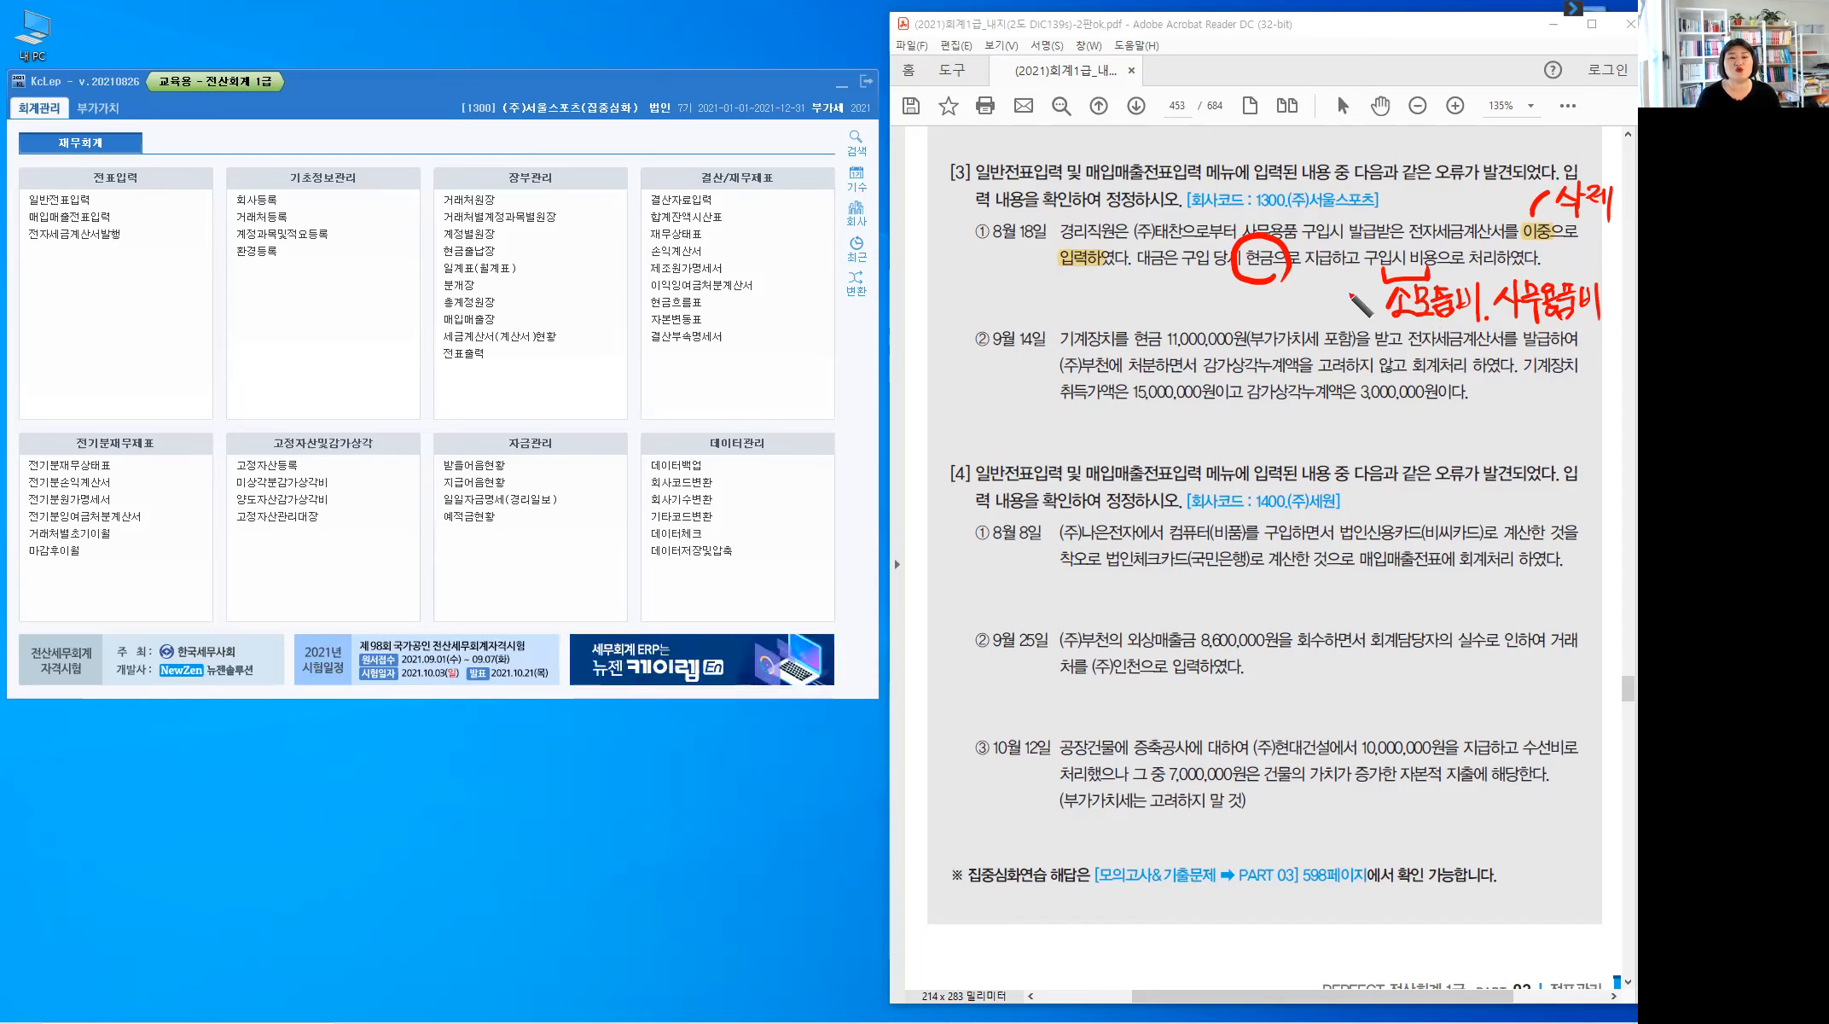
left_click_drag(1339, 292, 1376, 322)
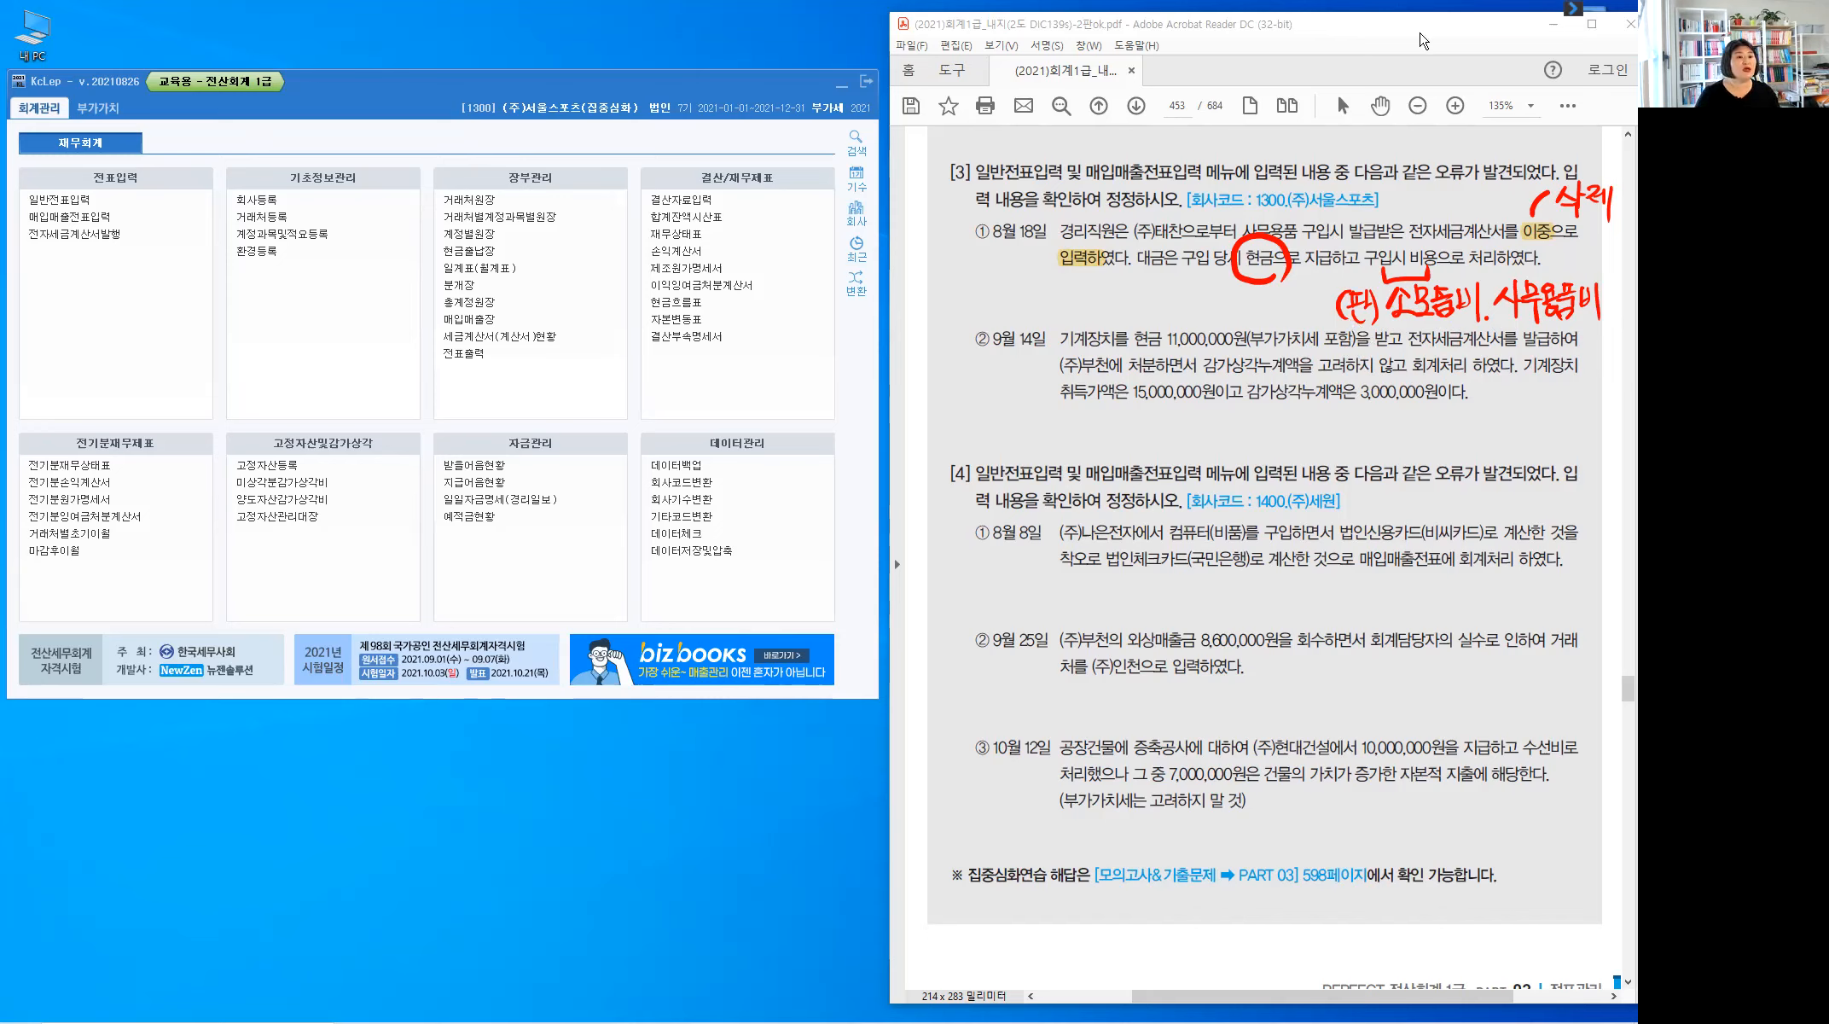
Switch to KcLep, open 매입매출전표입력 and load the vouchers dated August 18, 2021
left_click(67, 218)
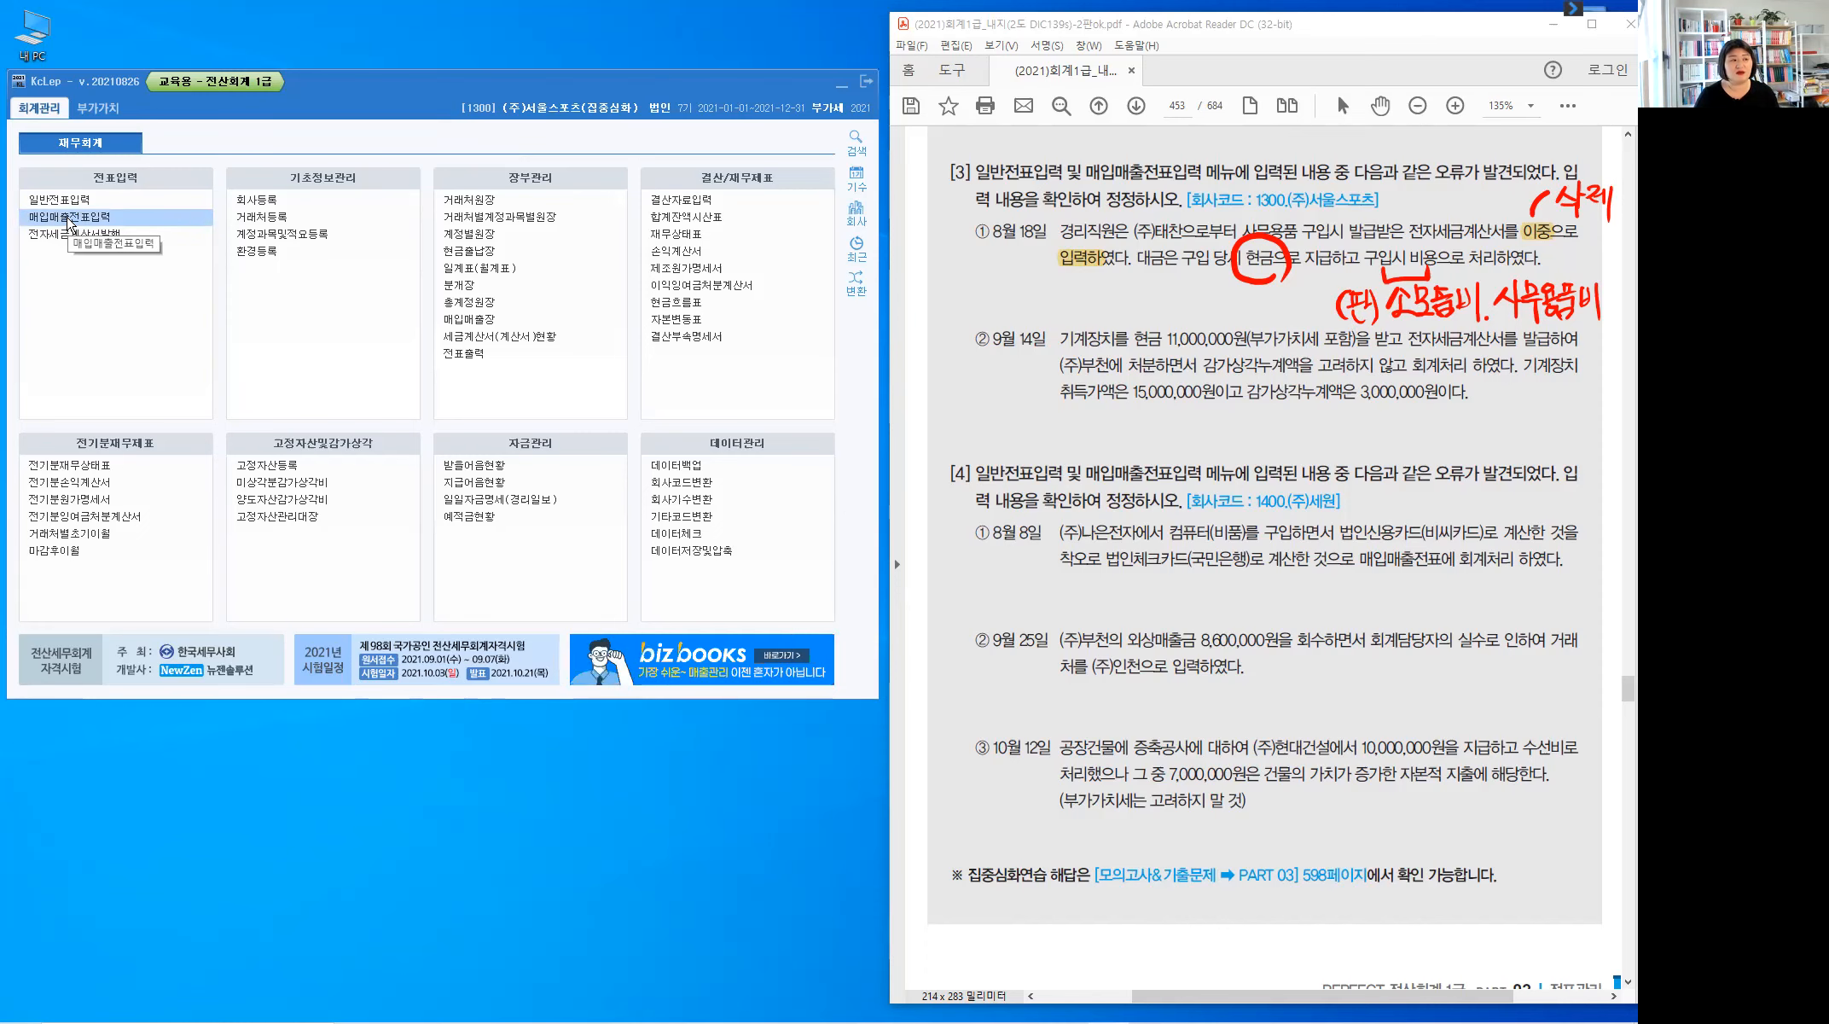
left_click(68, 223)
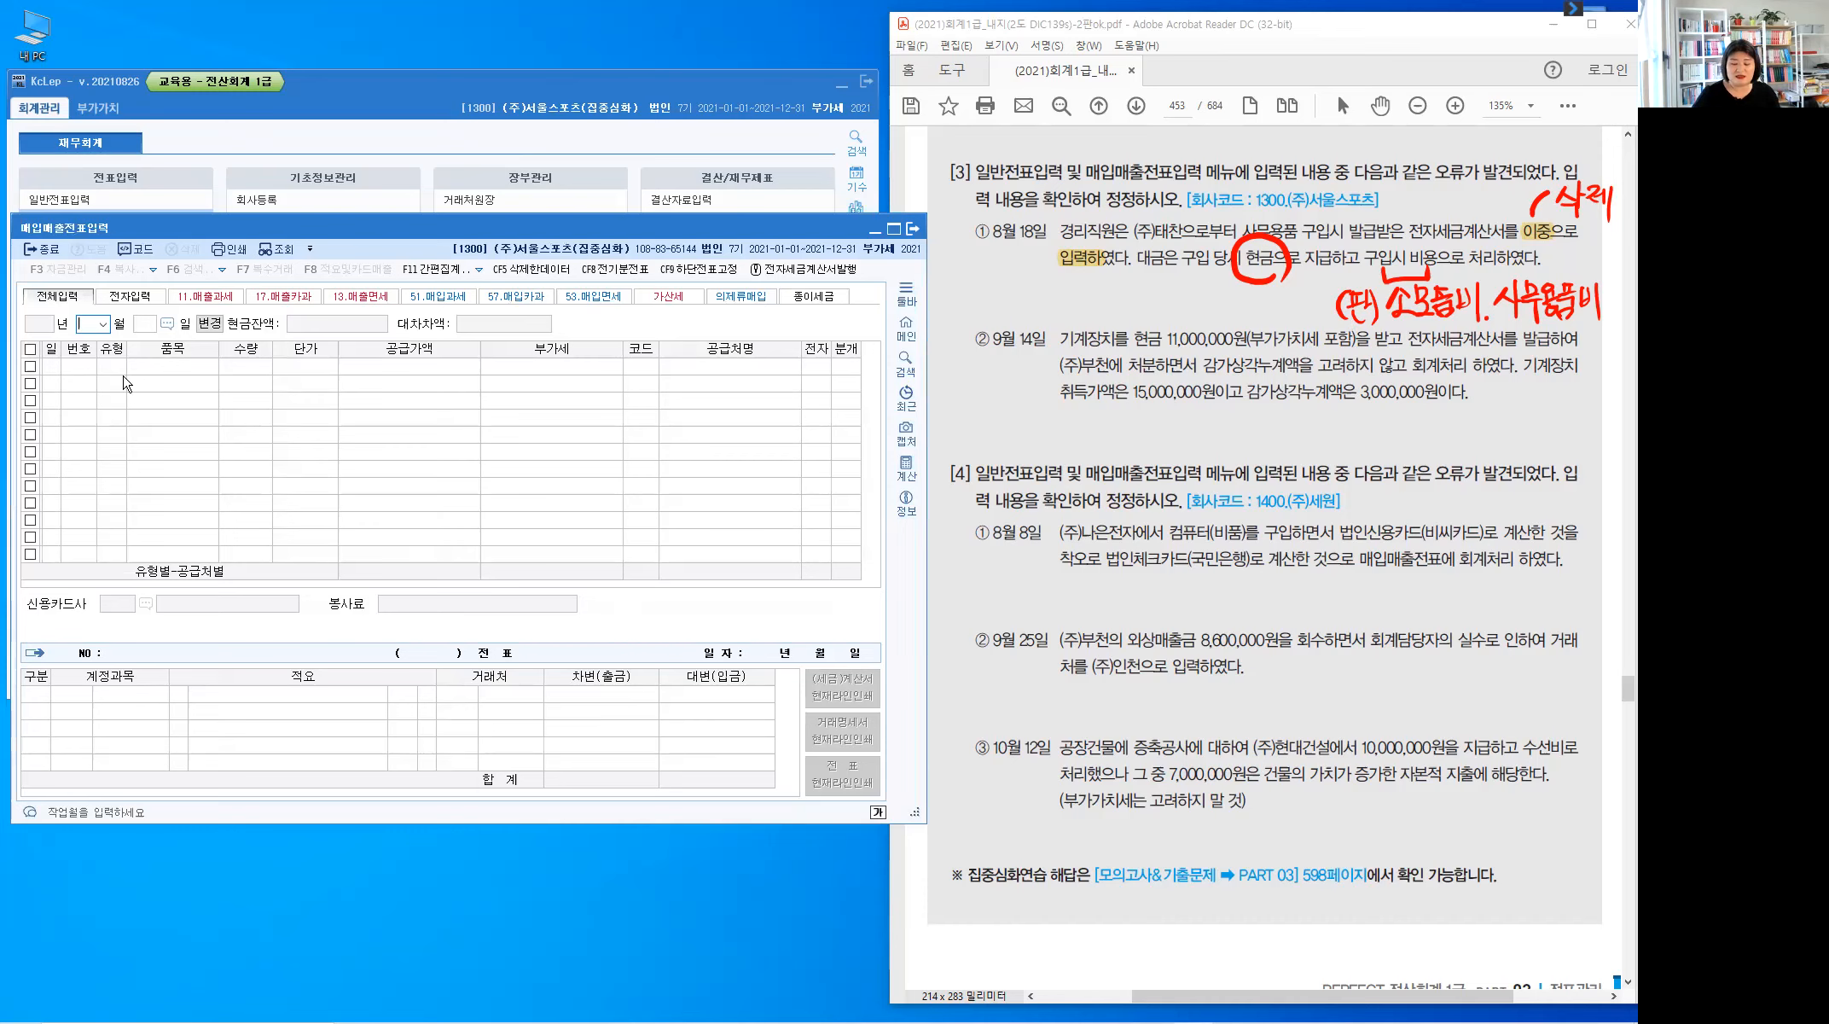
type("8")
key("Return")
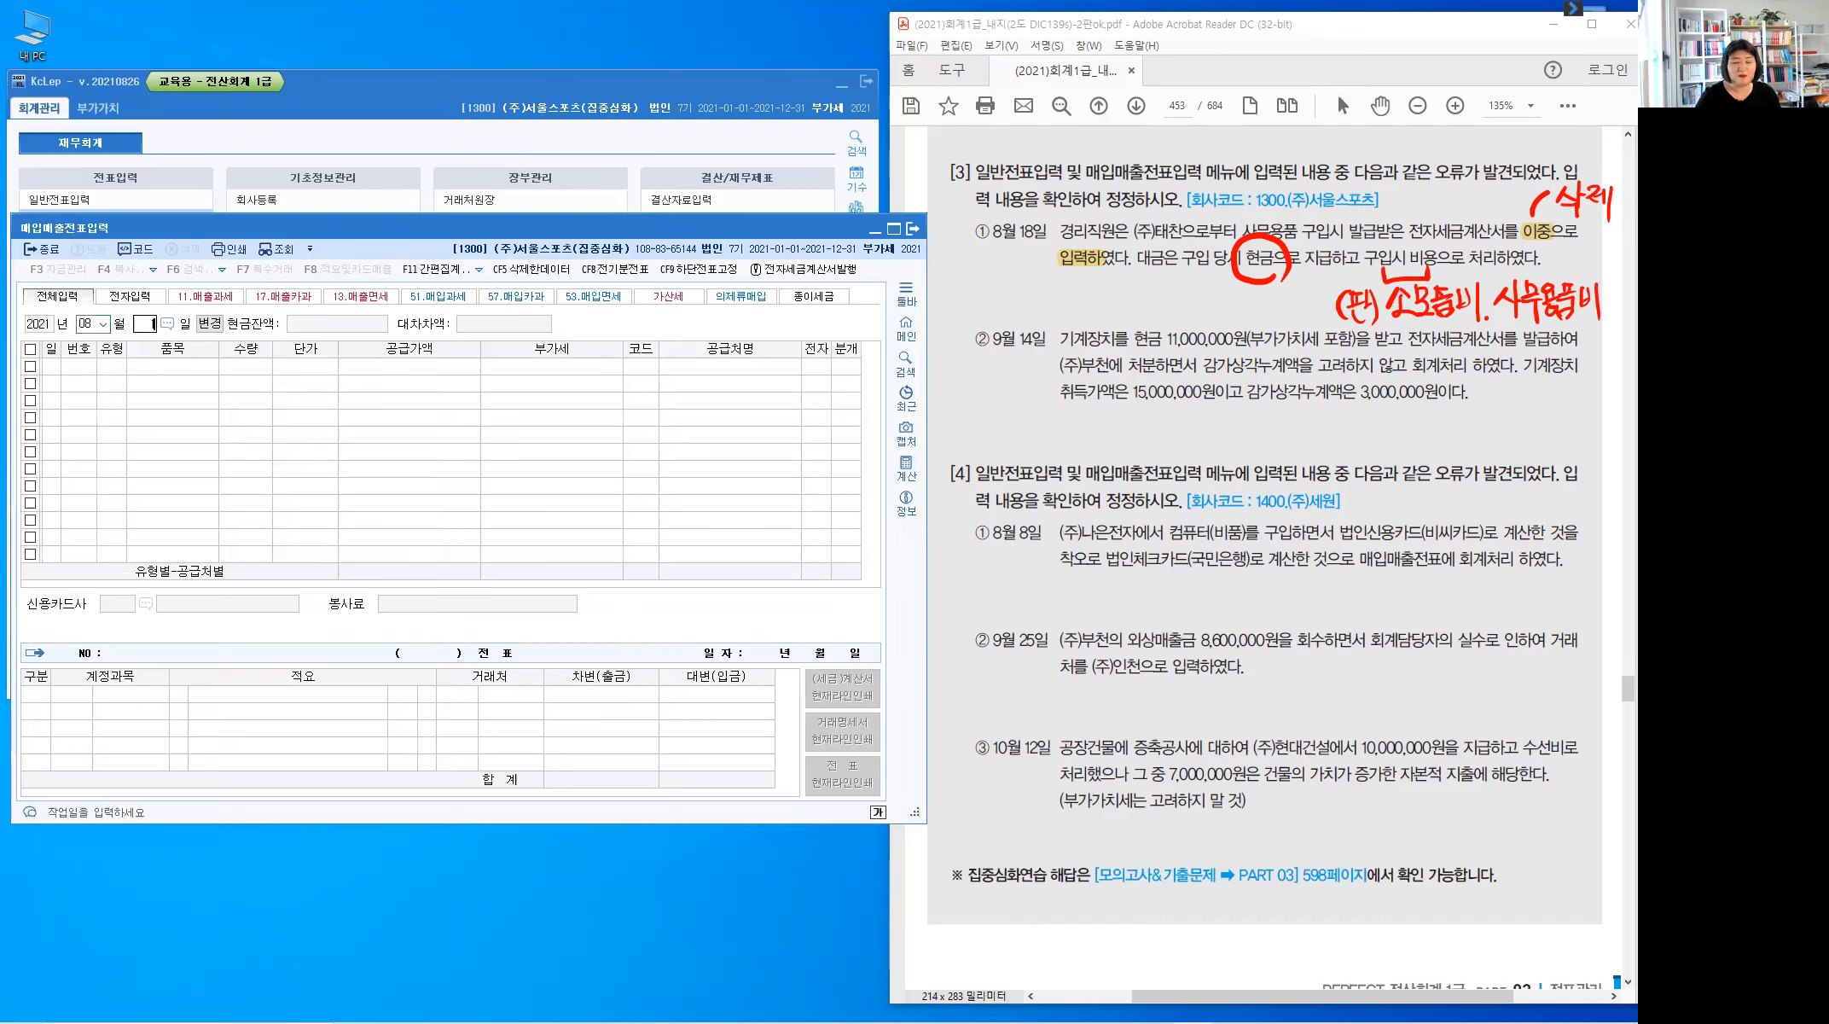
type("18")
key("Return")
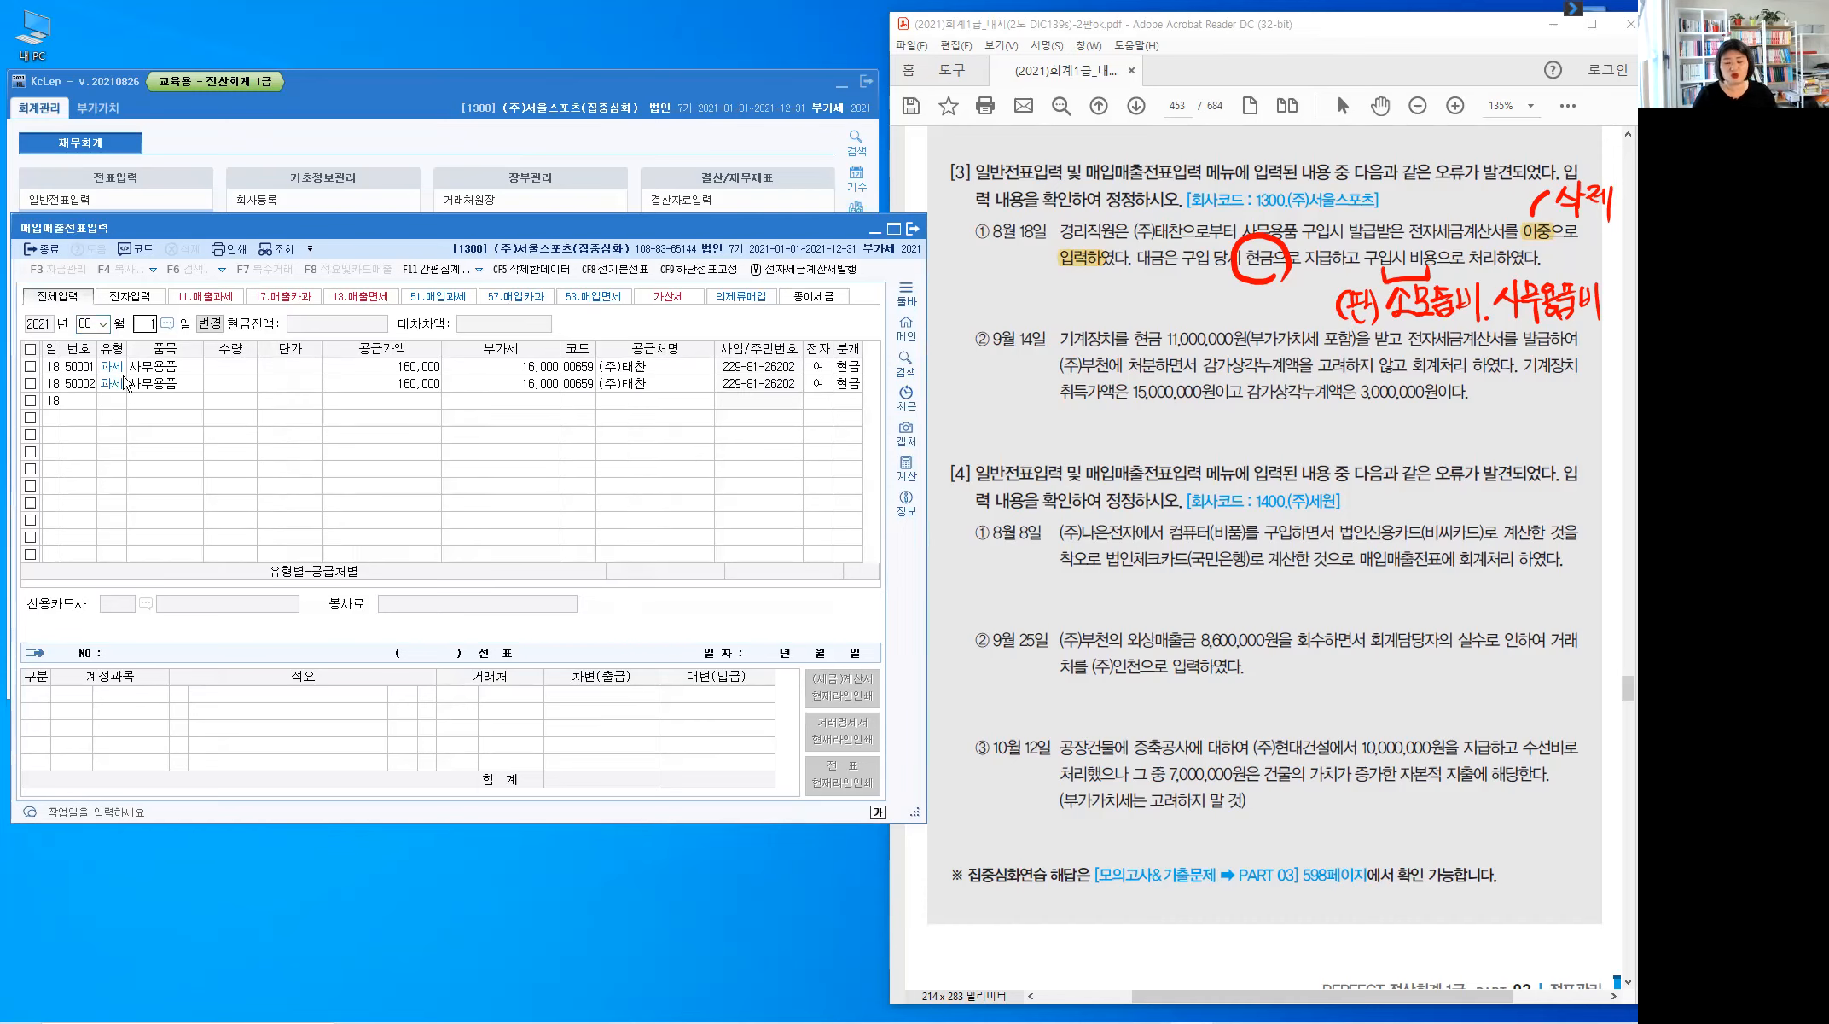
key("Return")
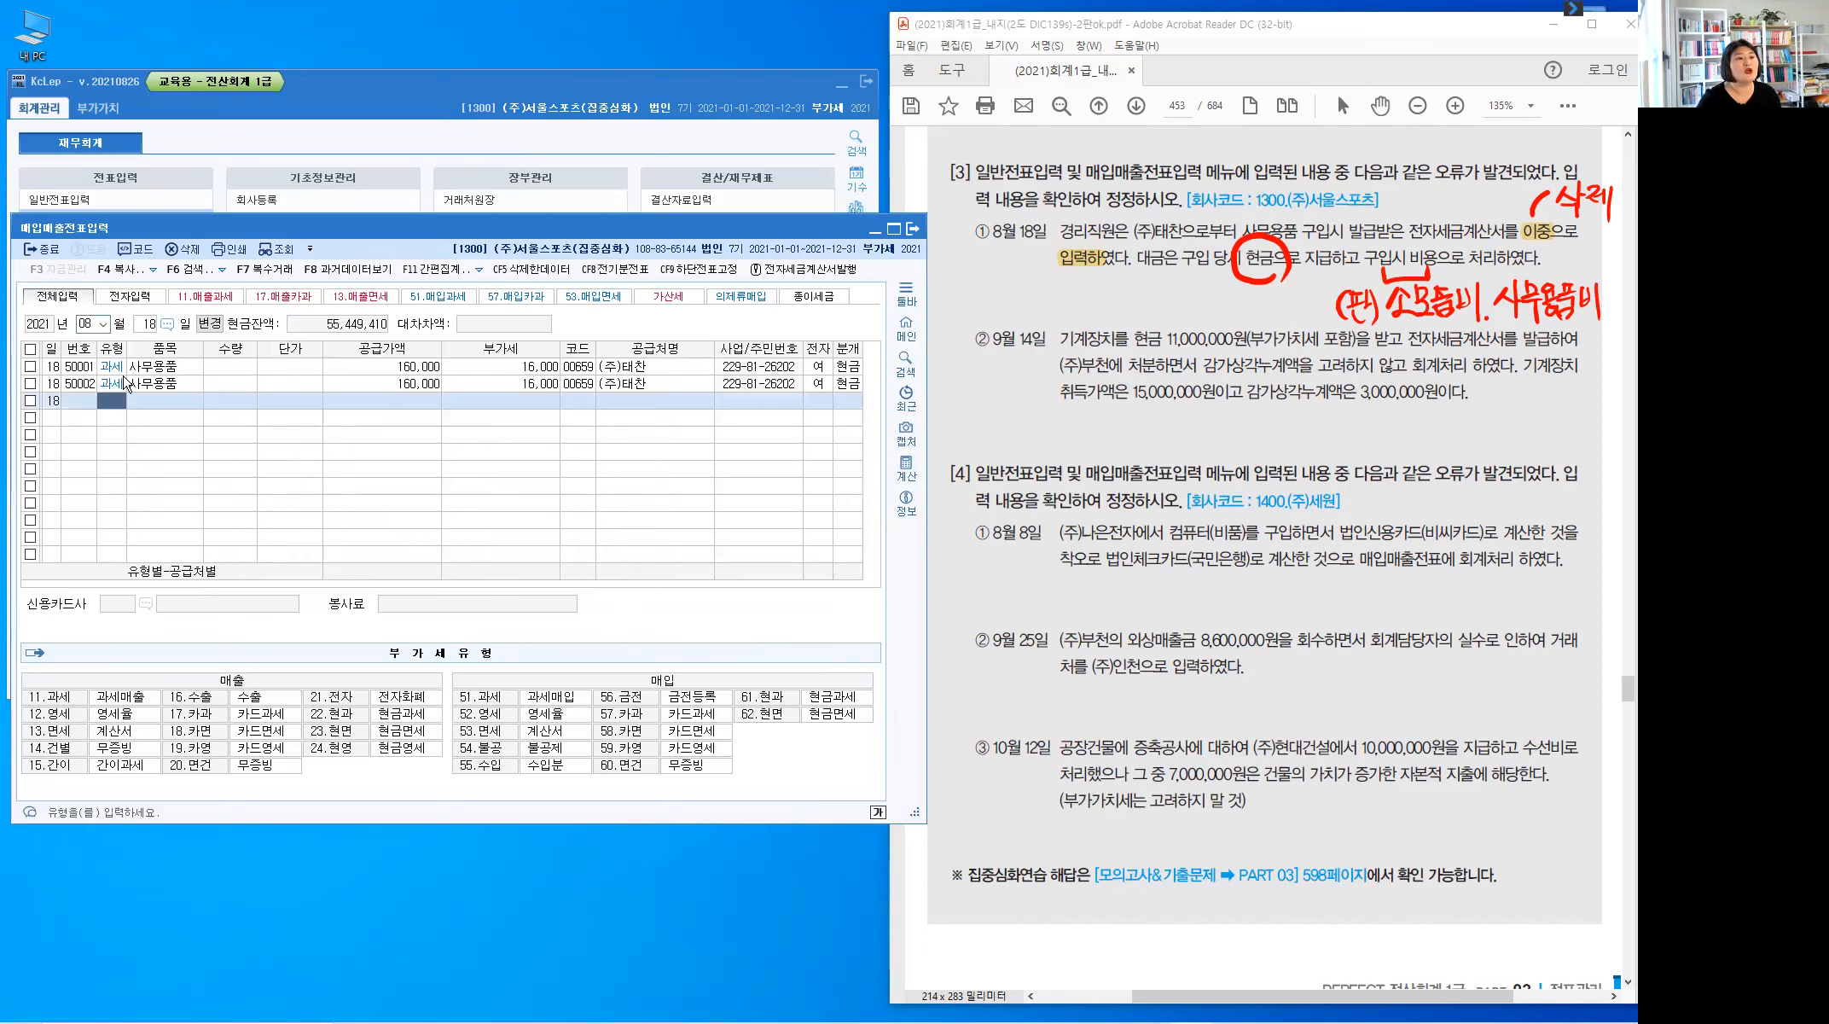
Compare the journal lines of the two 사무용품 vouchers, delete duplicate voucher 50002 and check the remaining voucher 50001
left_click(167, 386)
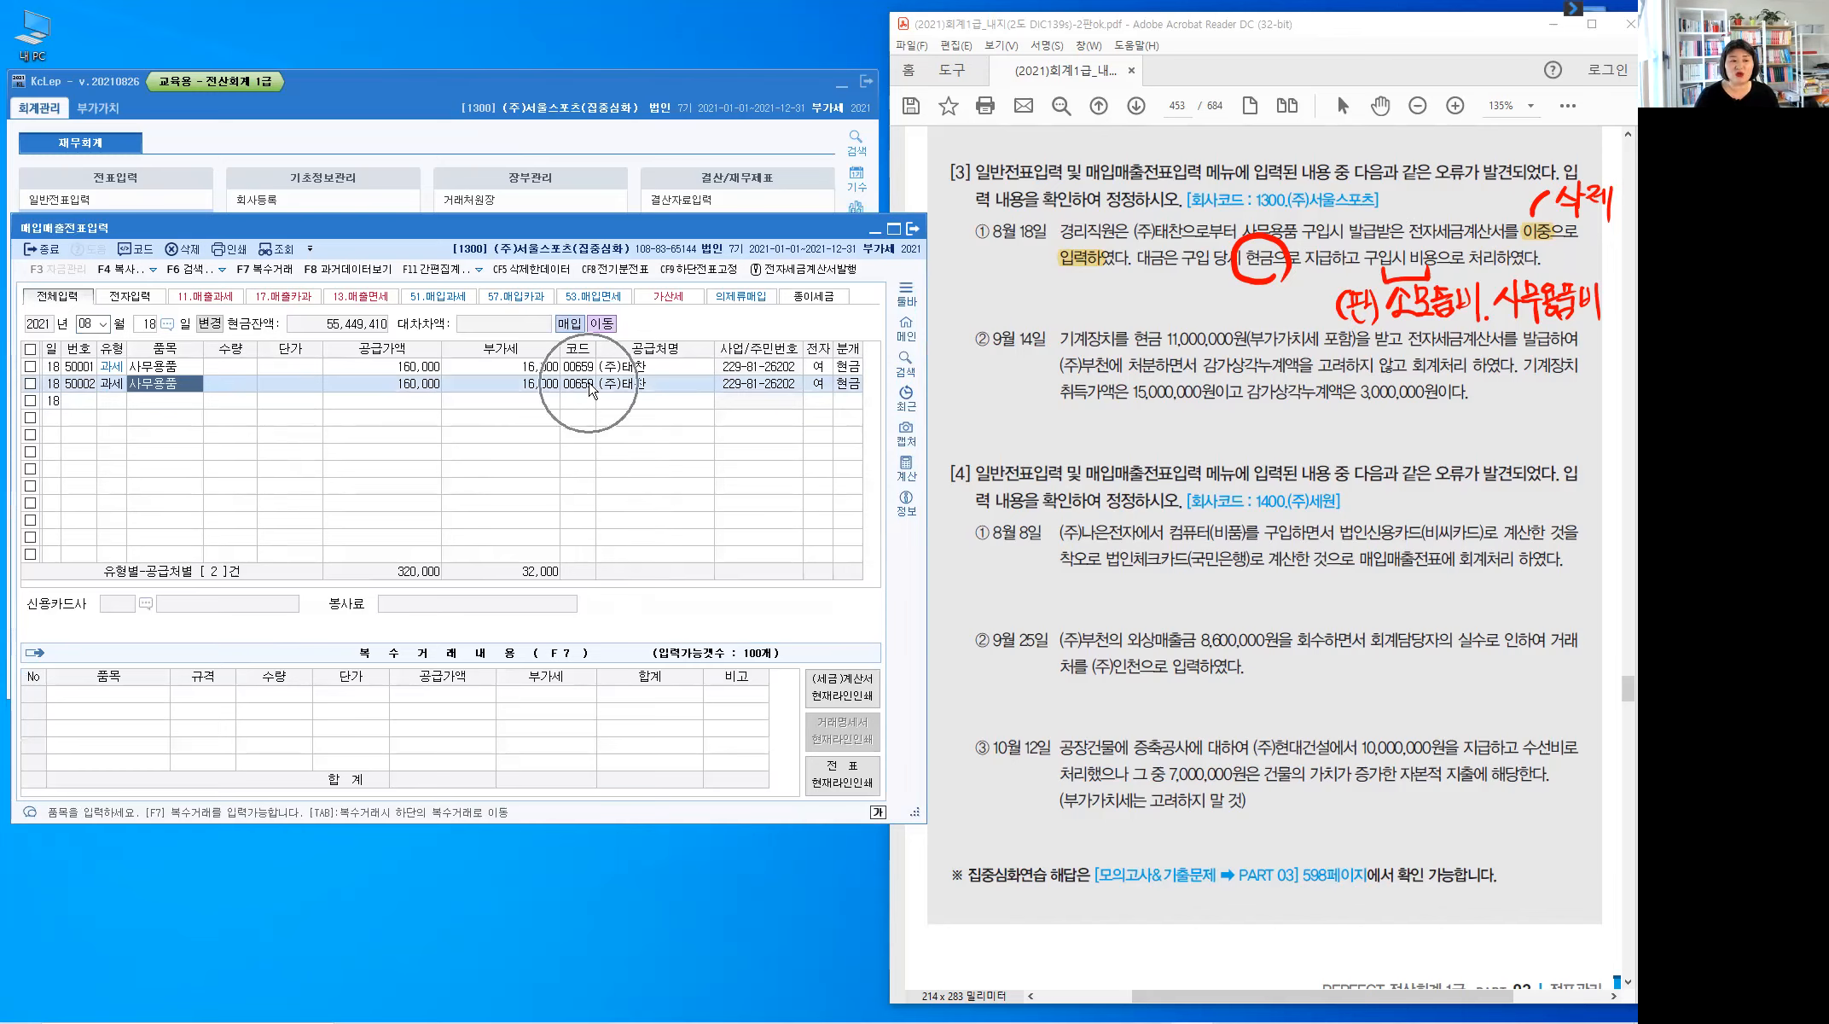
left_click(848, 385)
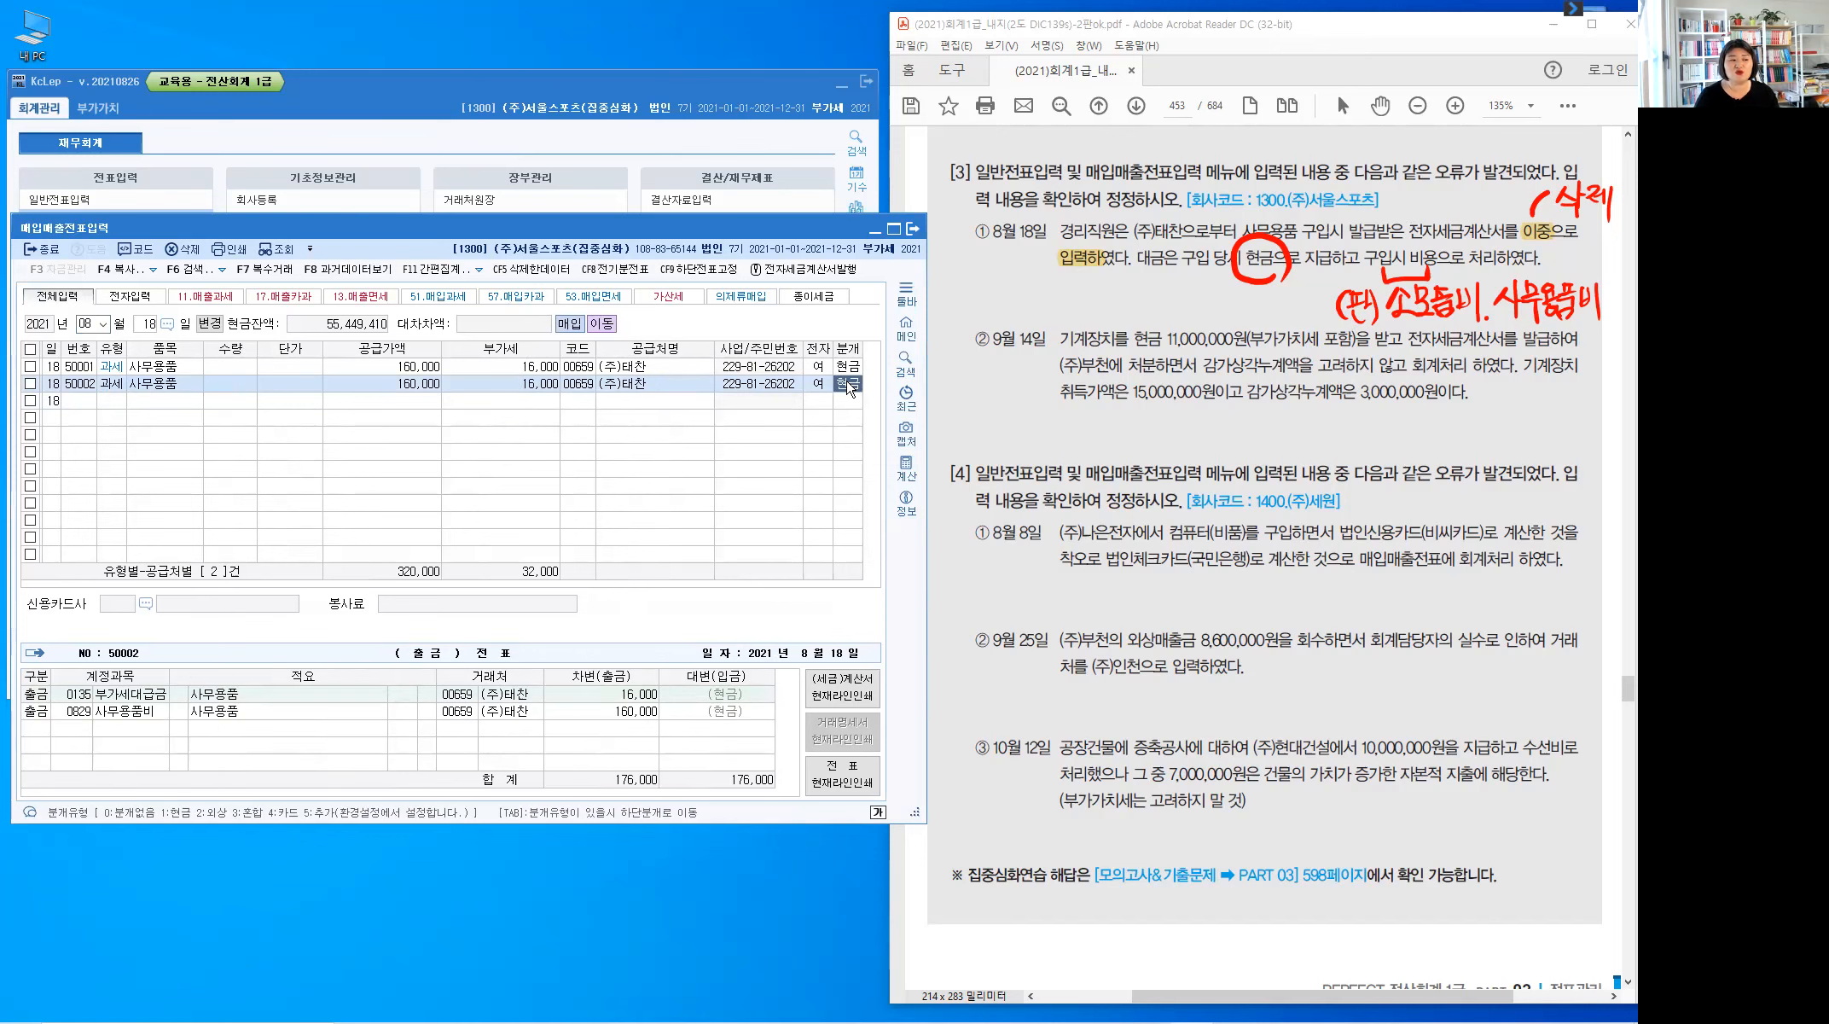
left_click(848, 384)
key("Up")
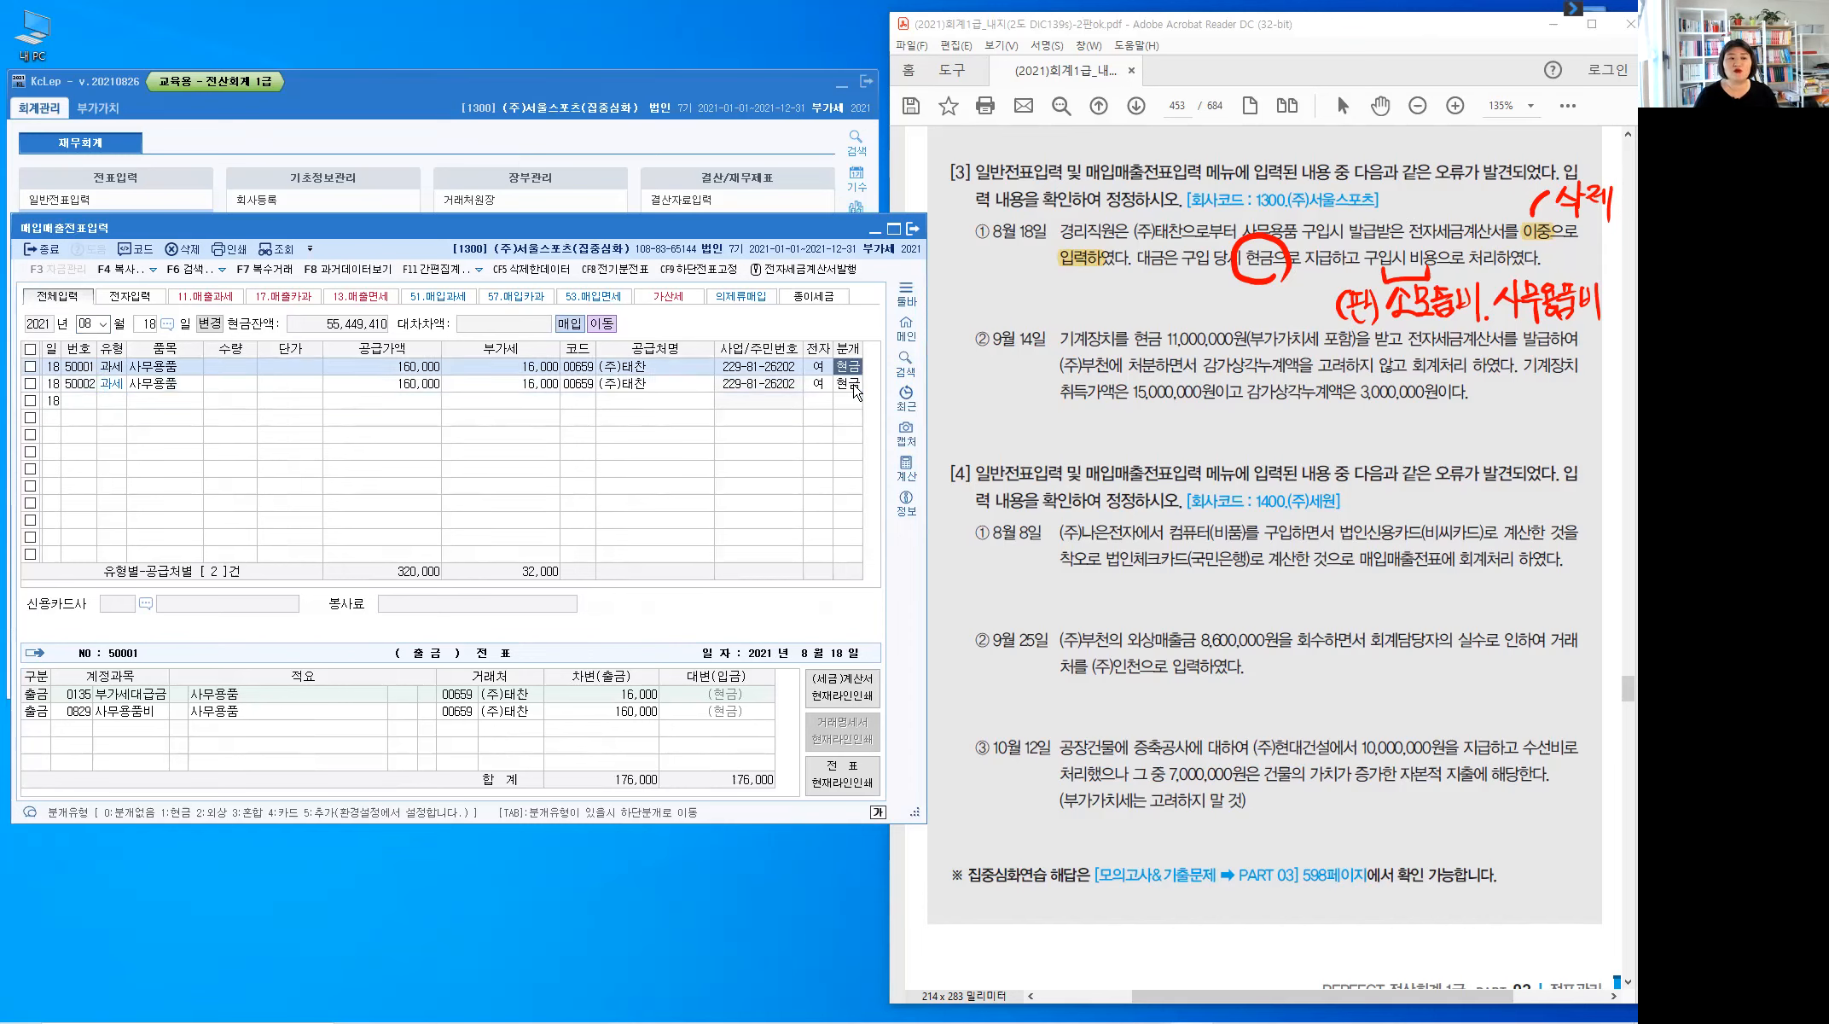
key("Down")
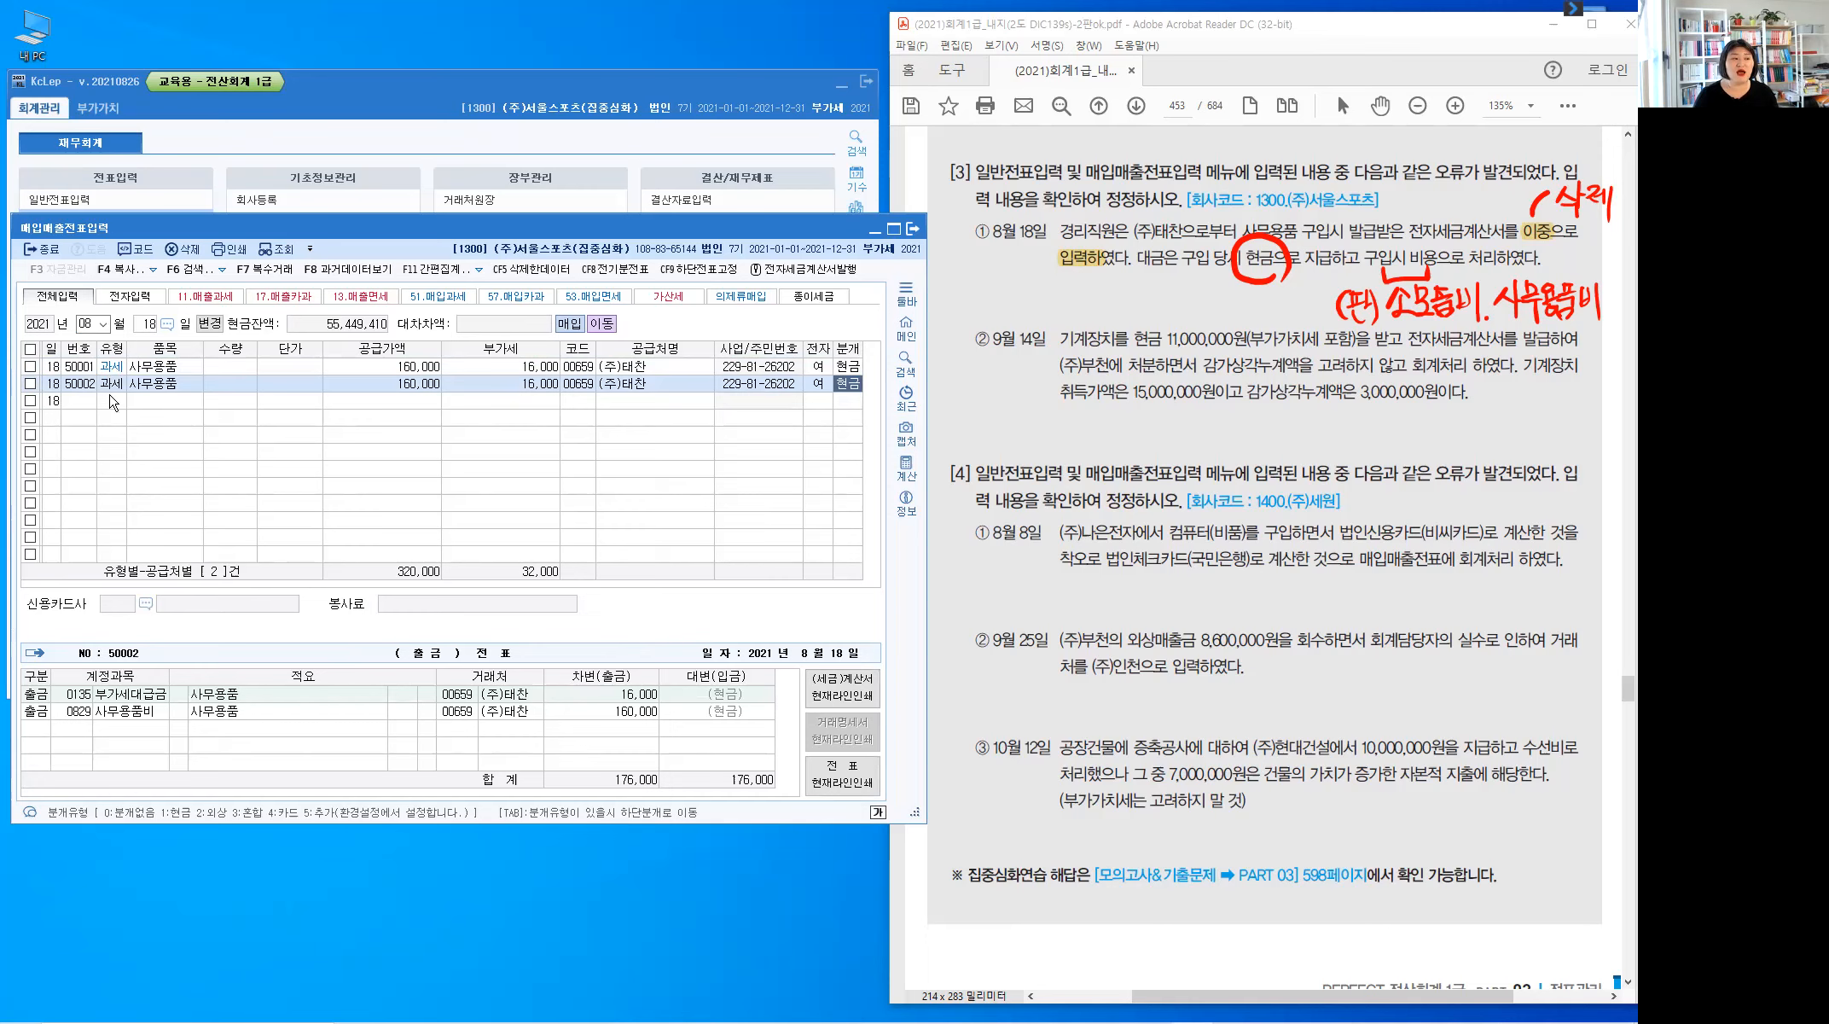
key("ctrl")
left_click(31, 385)
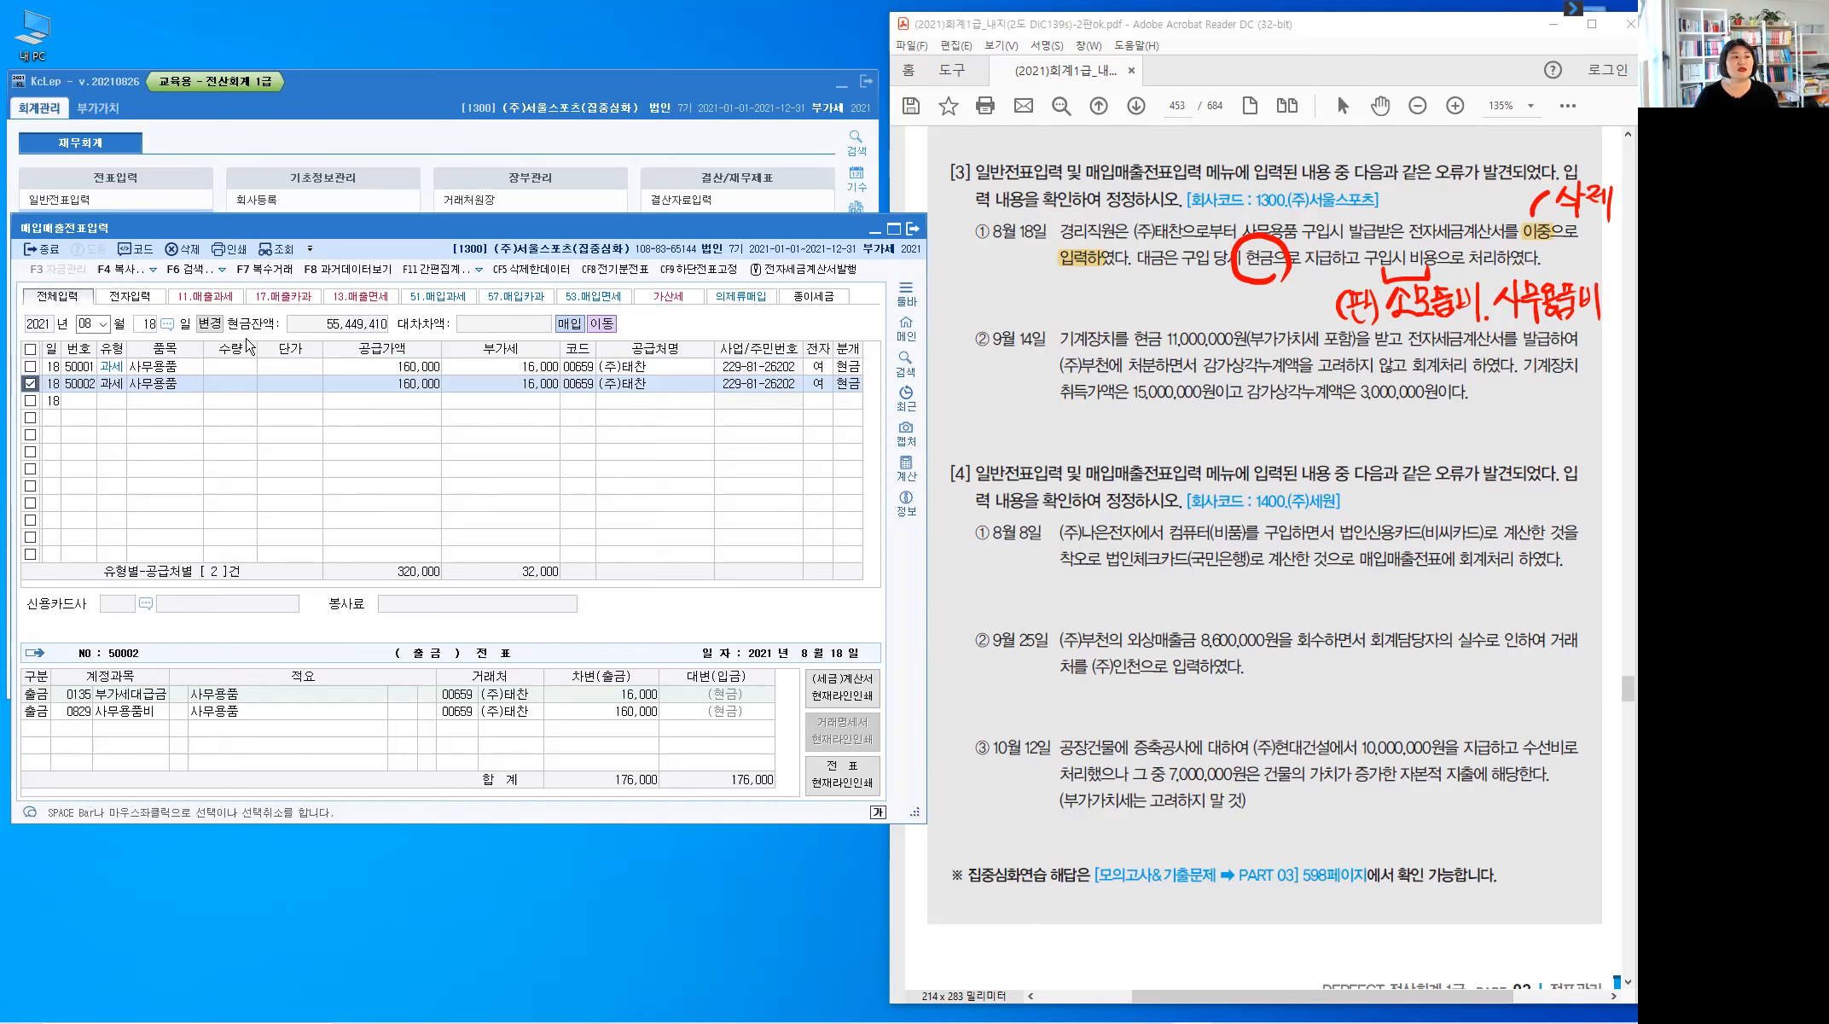
left_click(195, 253)
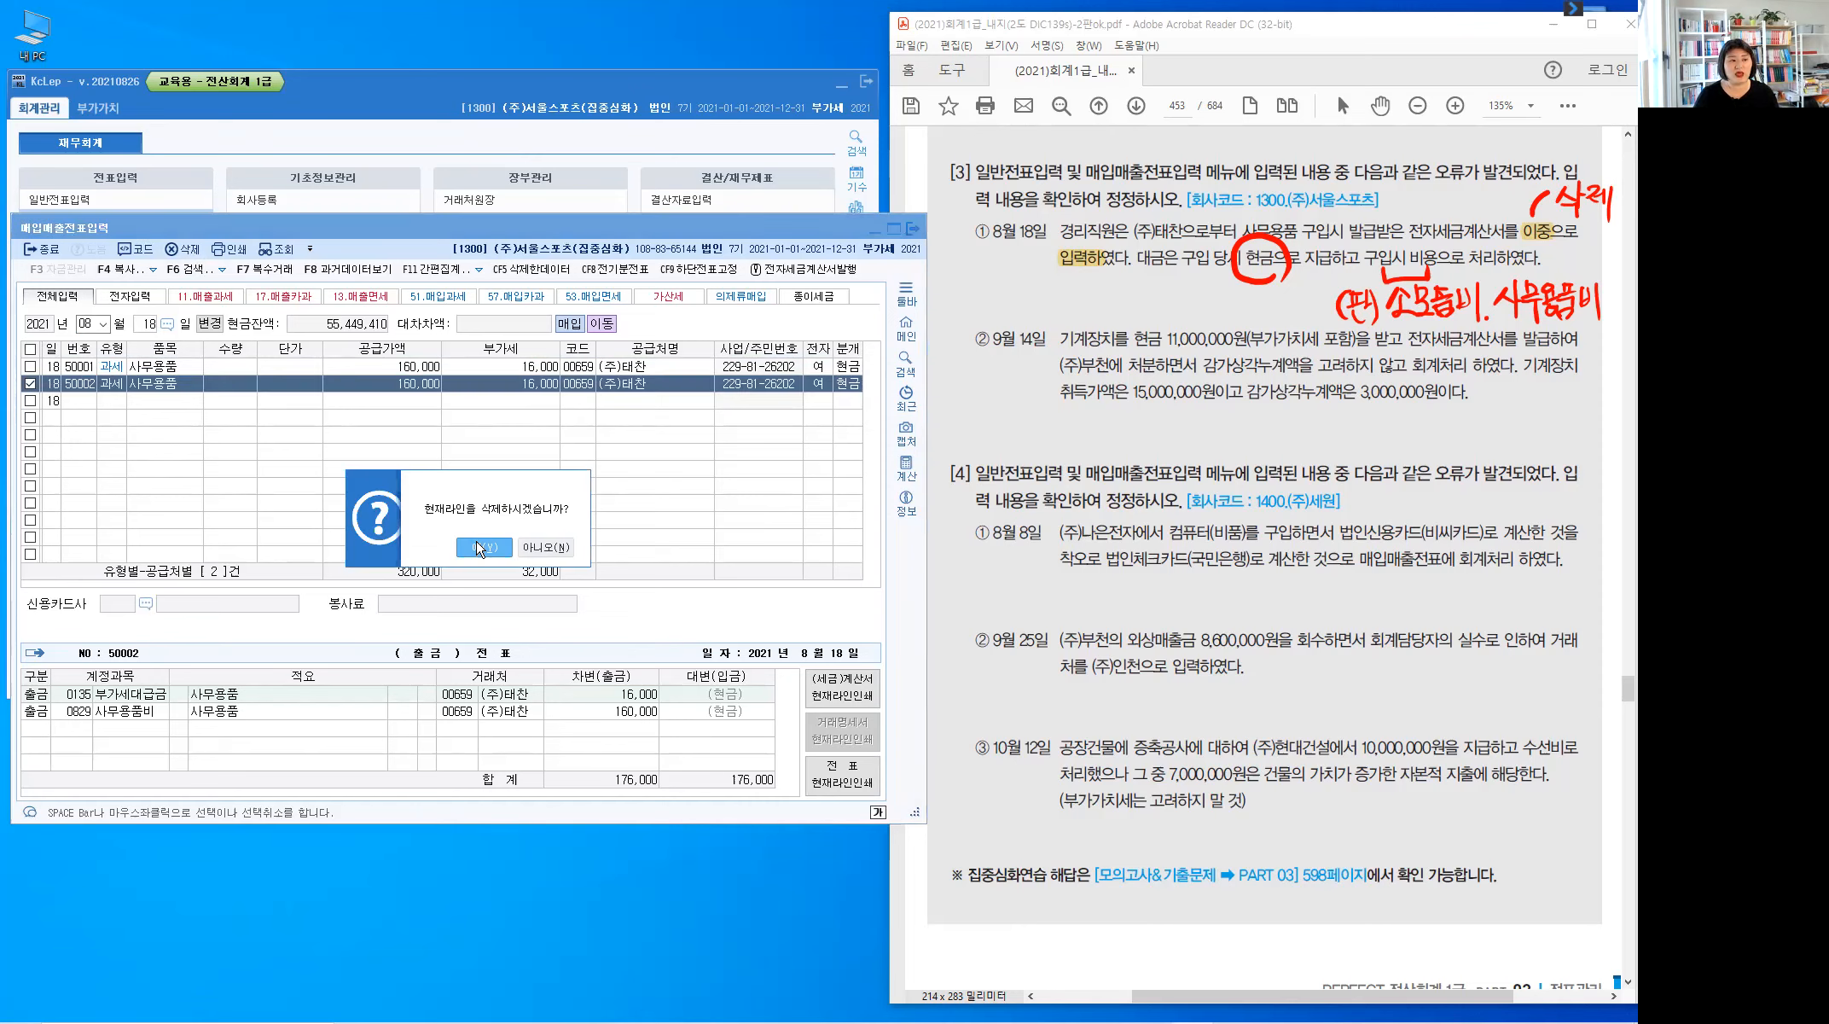
left_click(480, 547)
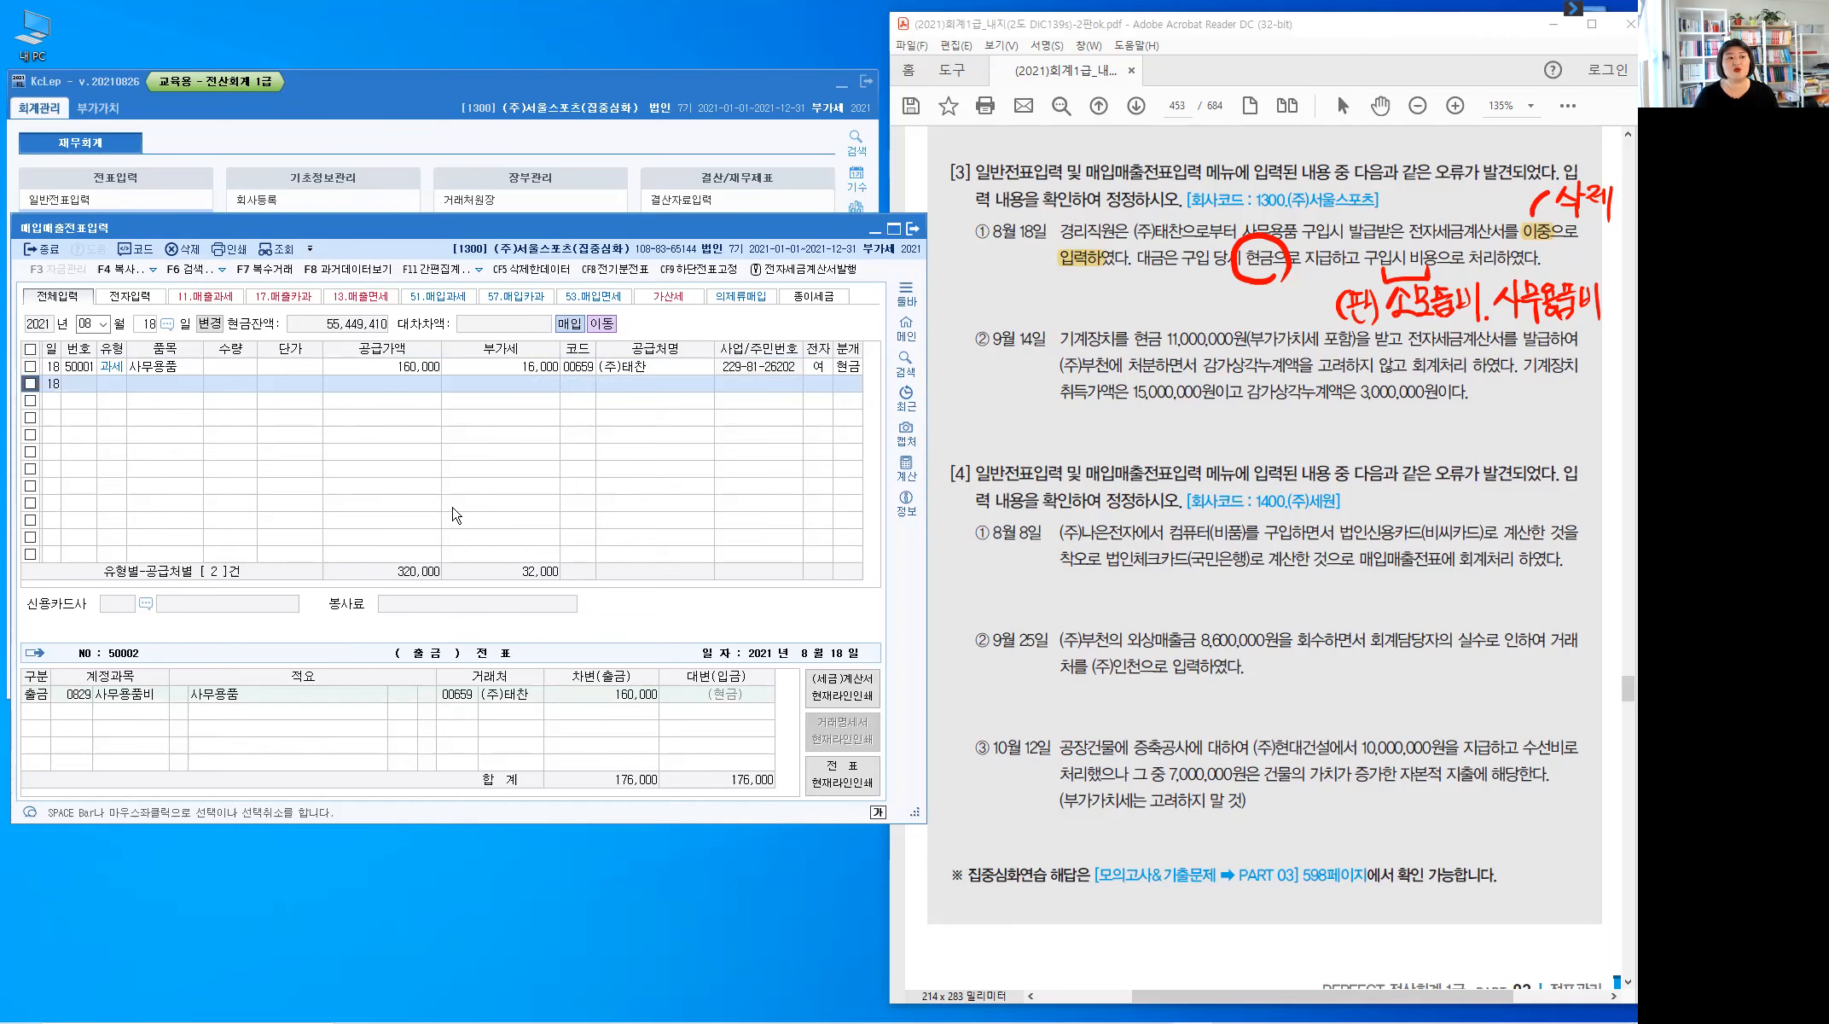
left_click(372, 367)
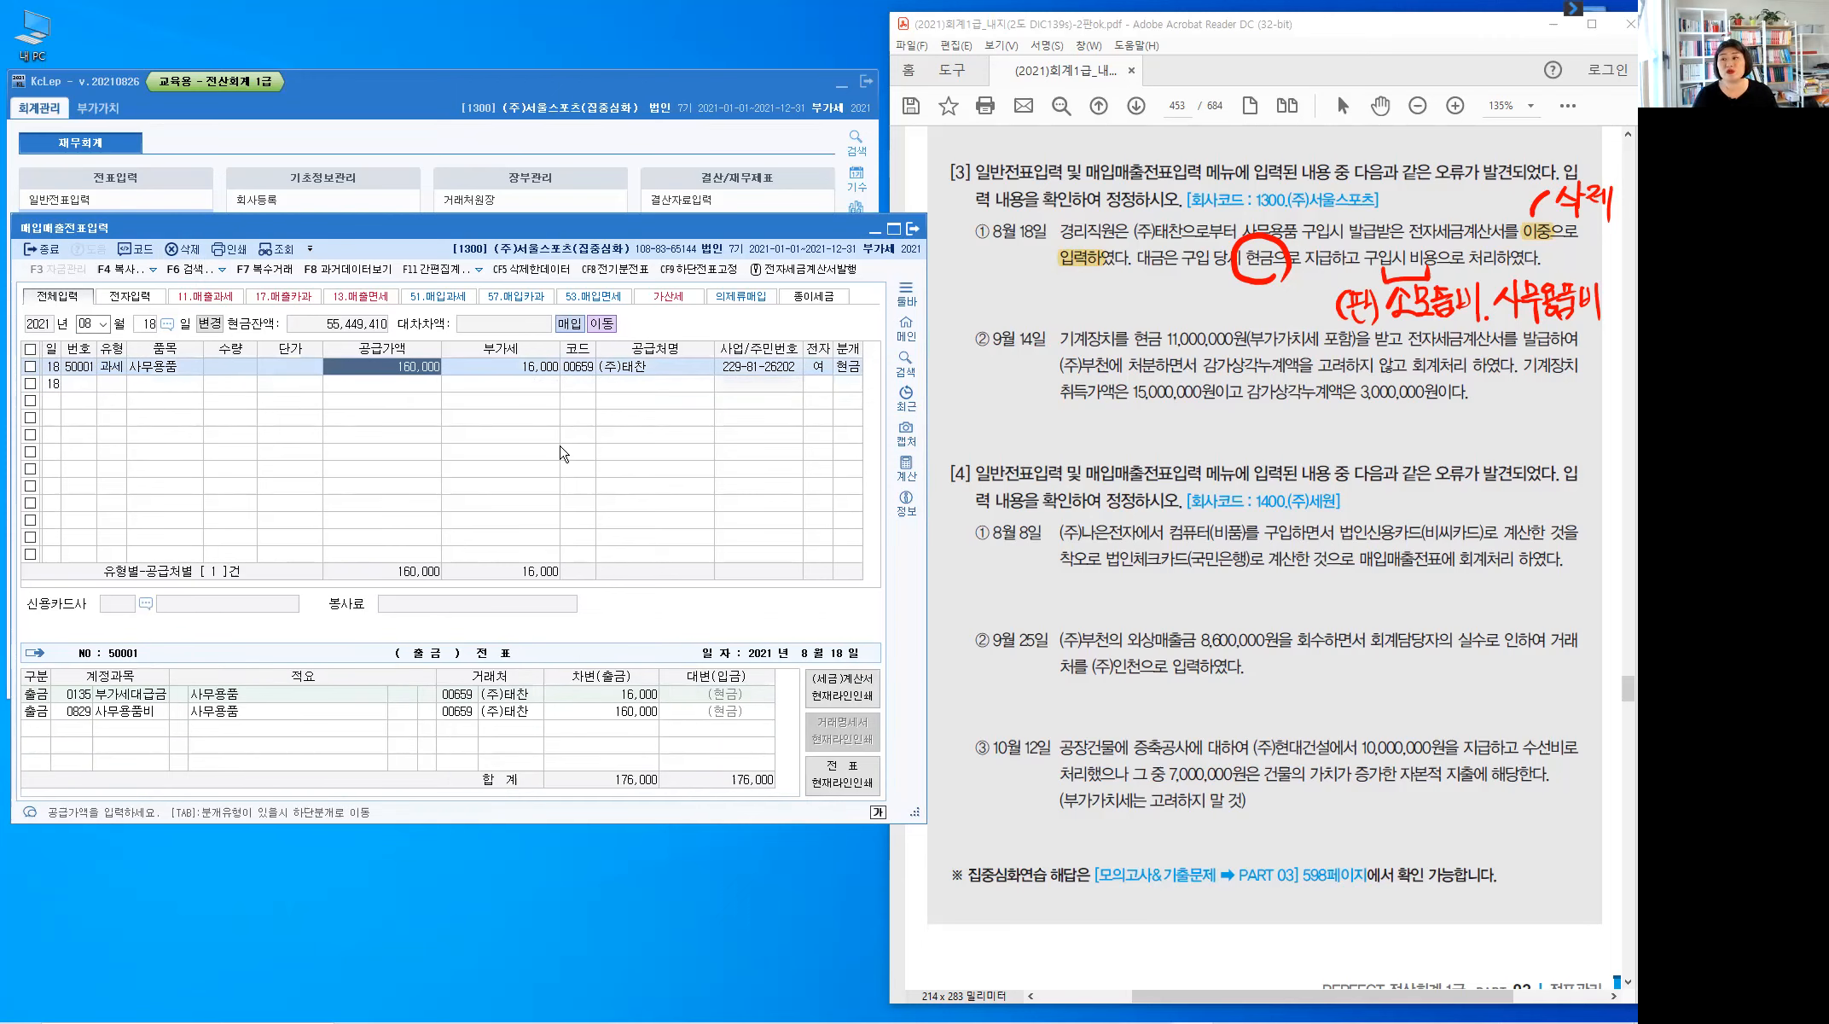
In the PDF, clear the ink and highlight 전자세금계산서를 발급하여 and 감가상각누계액을 고려하지 않고 회계처리 in the September 14 question
left_click(1054, 402)
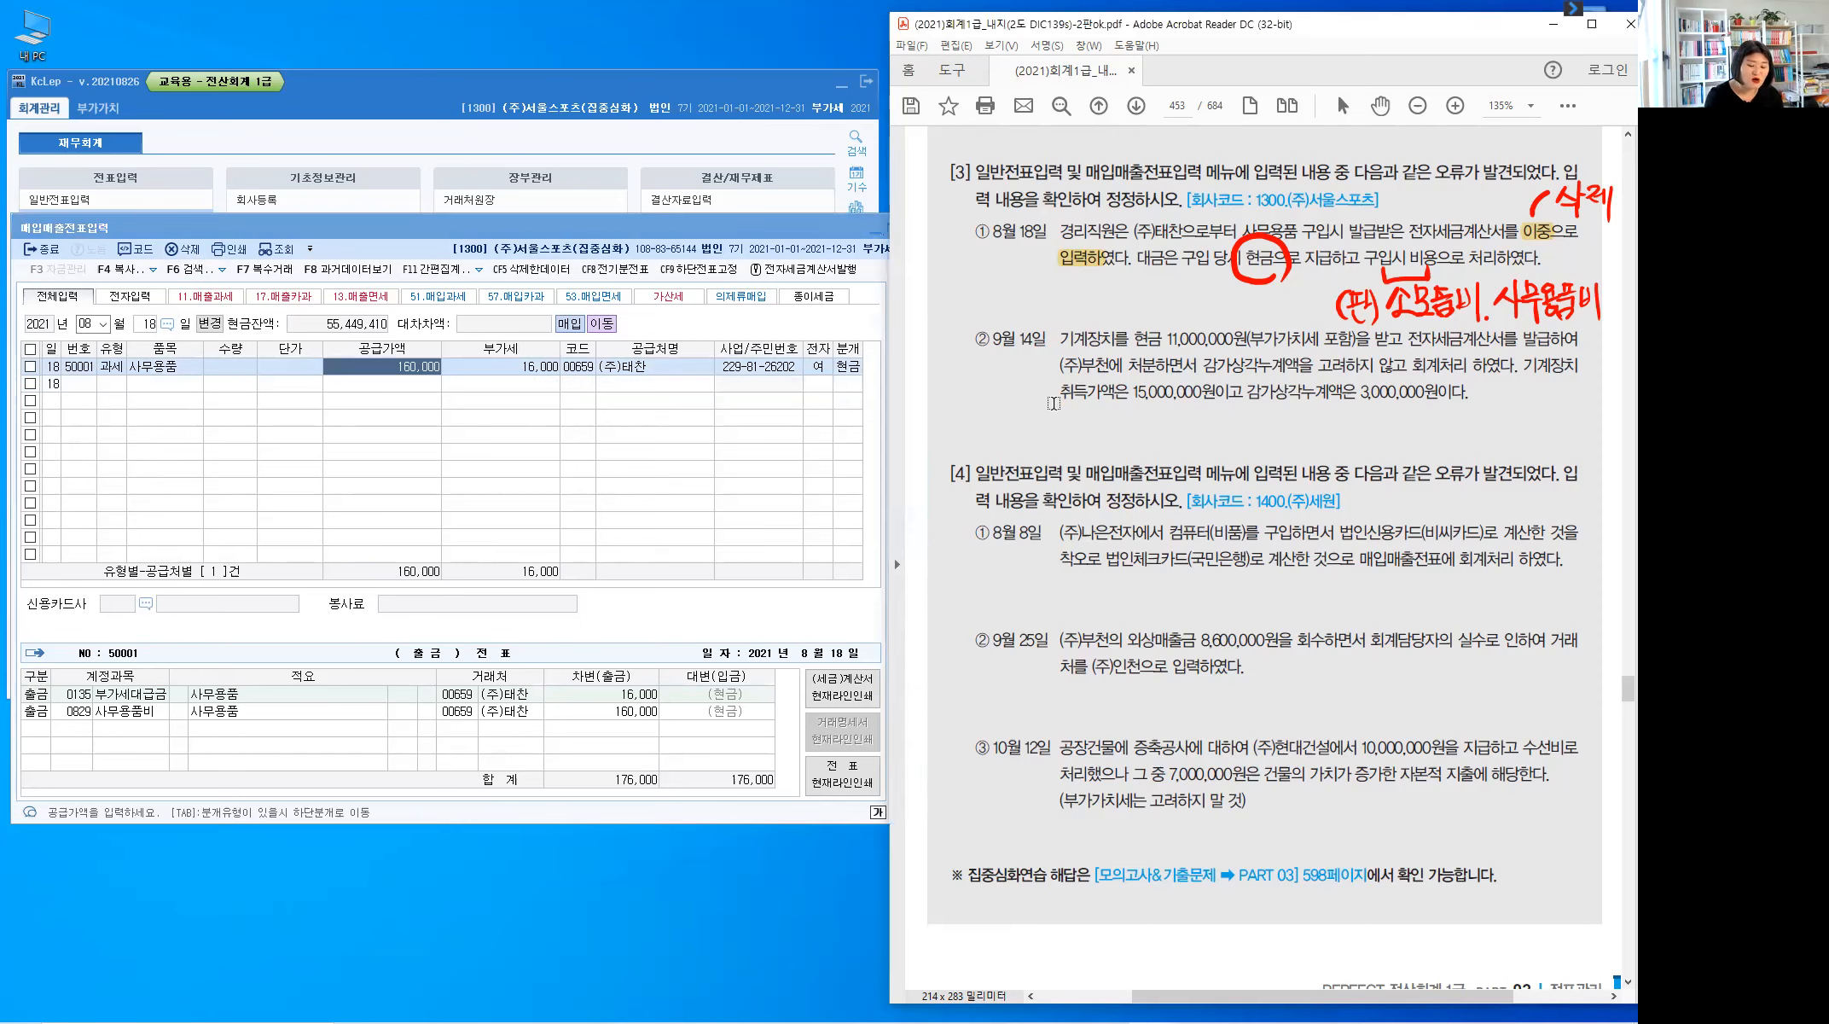
key("Escape")
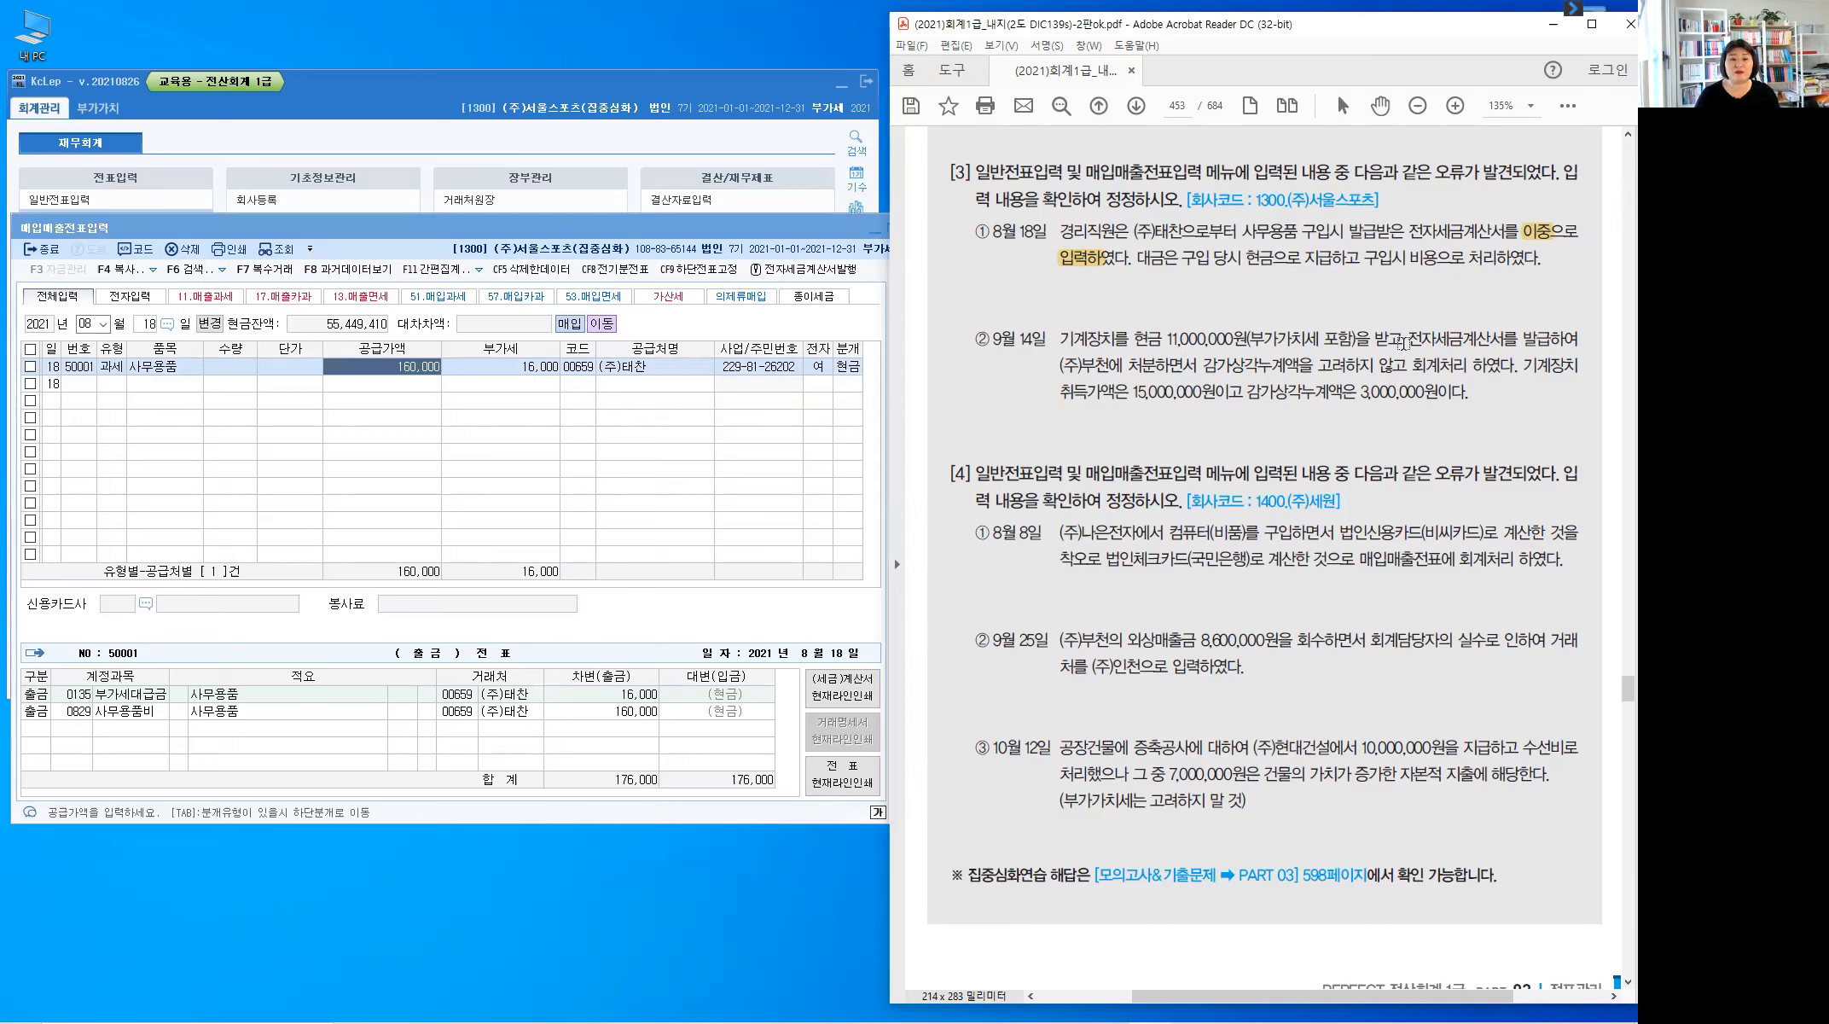
left_click_drag(1406, 335, 1543, 325)
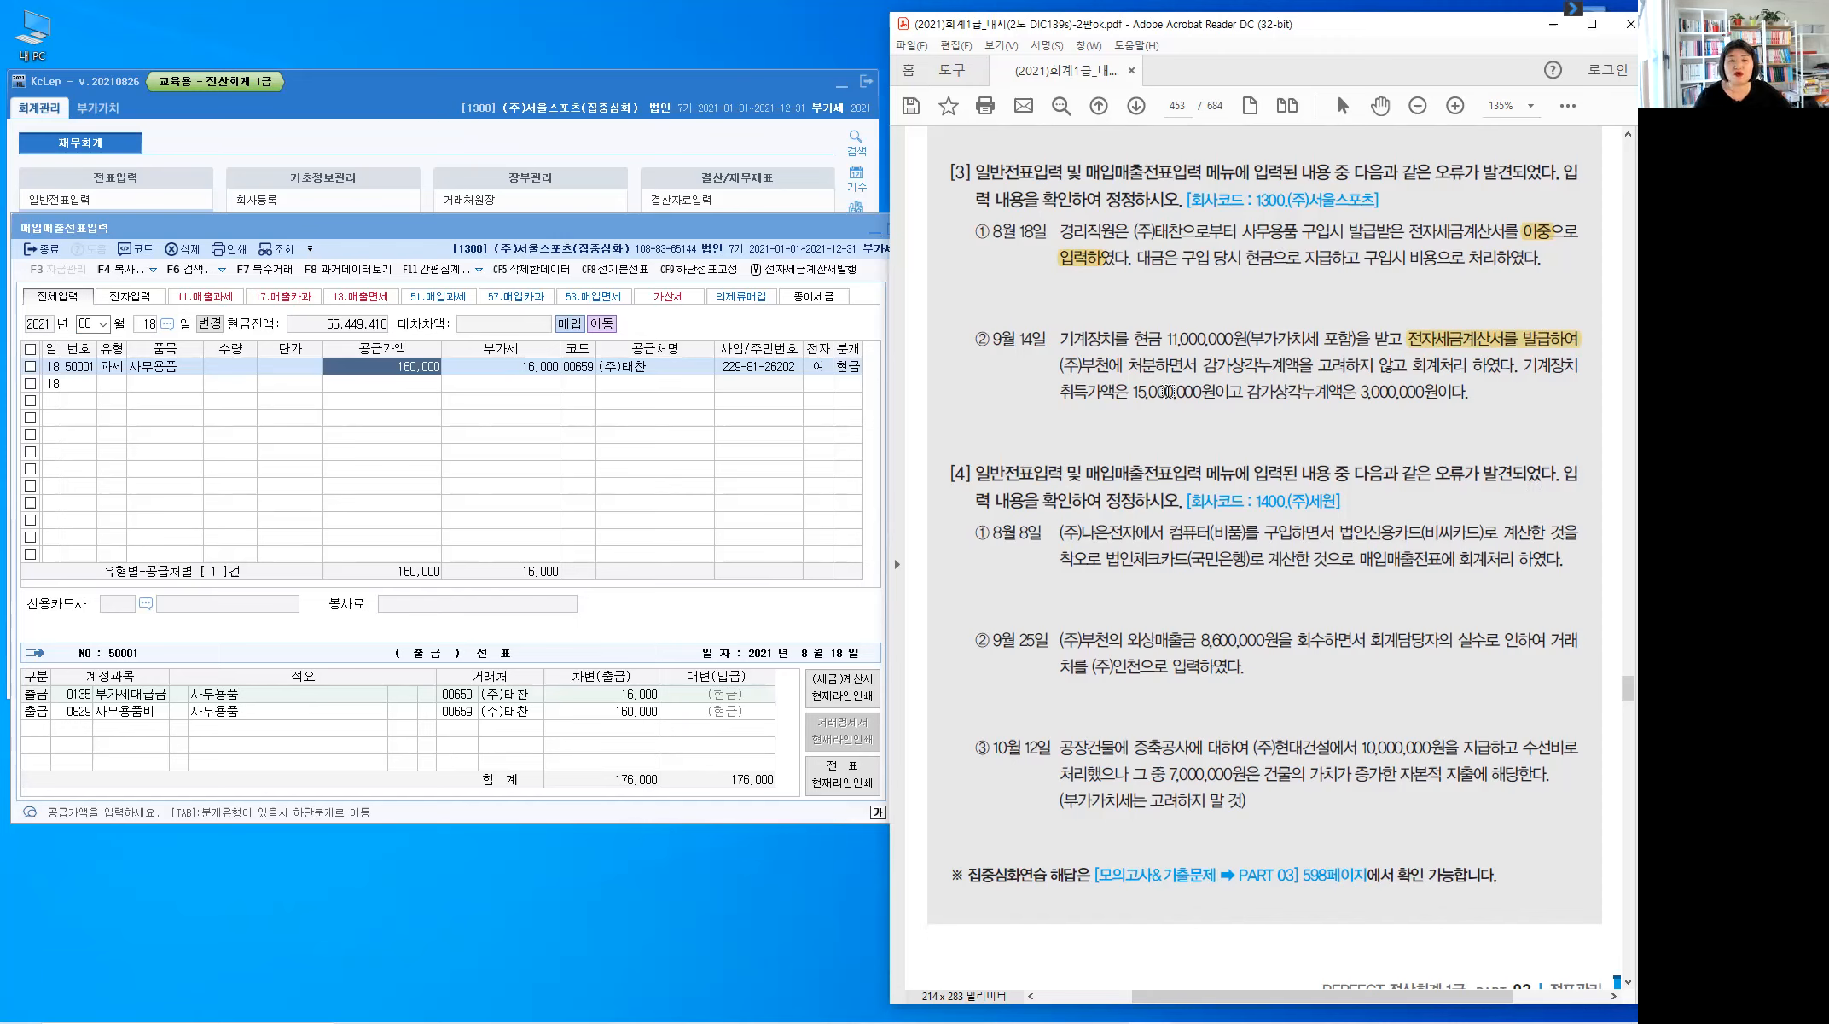
left_click_drag(1203, 367, 1460, 363)
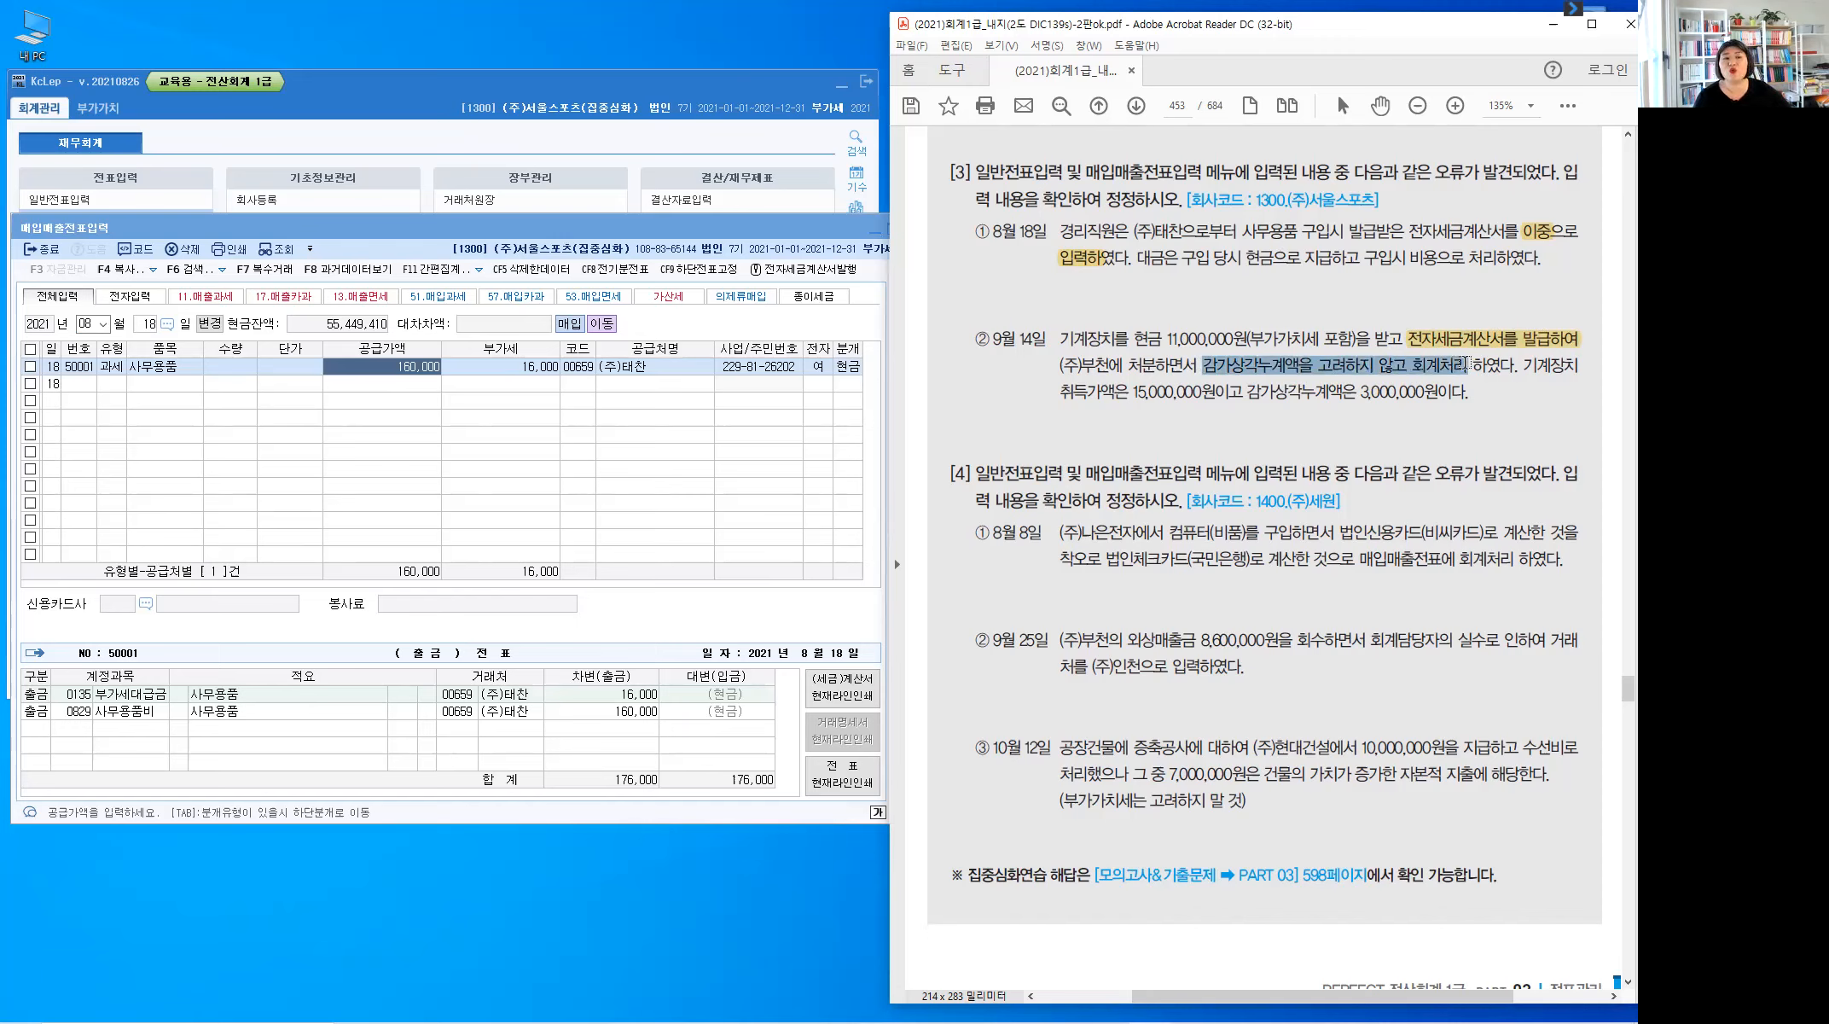
left_click(1458, 431)
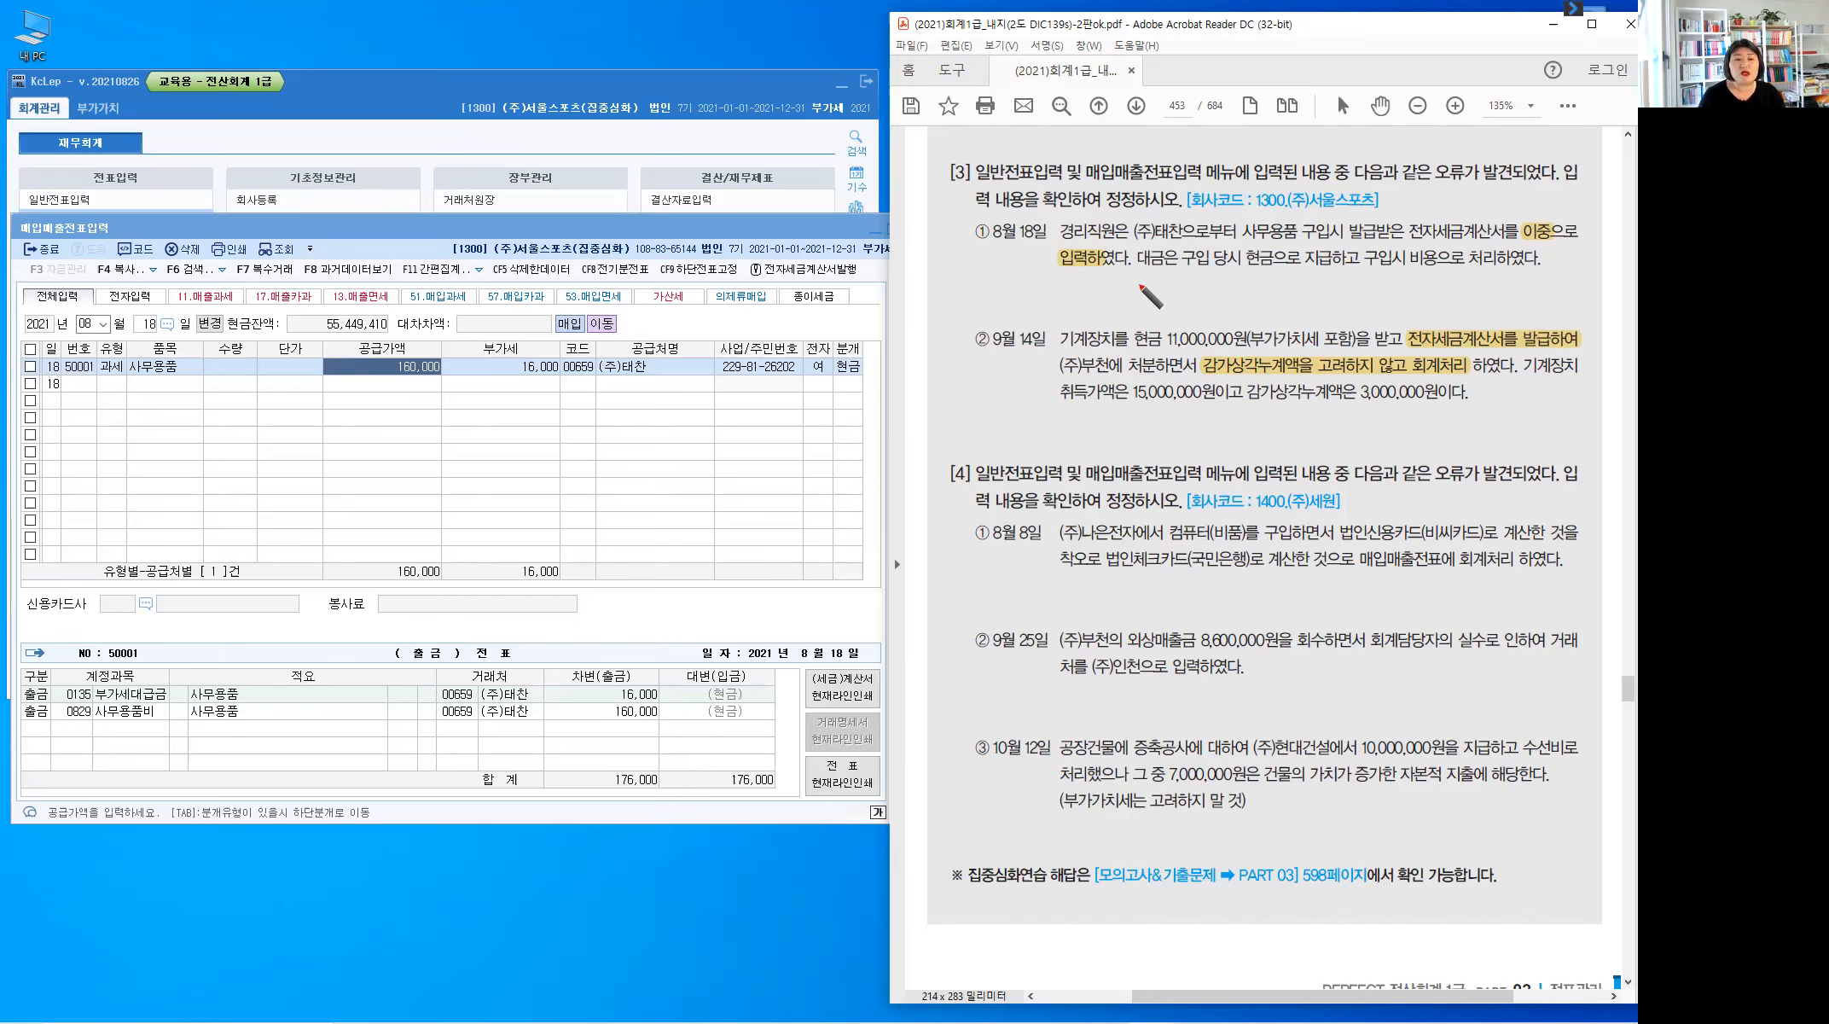
Handwrite the machine's book value as "장 : 12,000,000" in red above the September 14 question
left_click_drag(1064, 278, 1079, 290)
left_click_drag(1086, 272, 1087, 290)
left_click_drag(1076, 294, 1168, 282)
left_click(1105, 285)
left_click(1105, 294)
left_click(1160, 293)
left_click_drag(1179, 281, 1177, 282)
left_click_drag(1188, 282, 1201, 282)
left_click(1192, 293)
left_click_drag(1212, 282, 1221, 283)
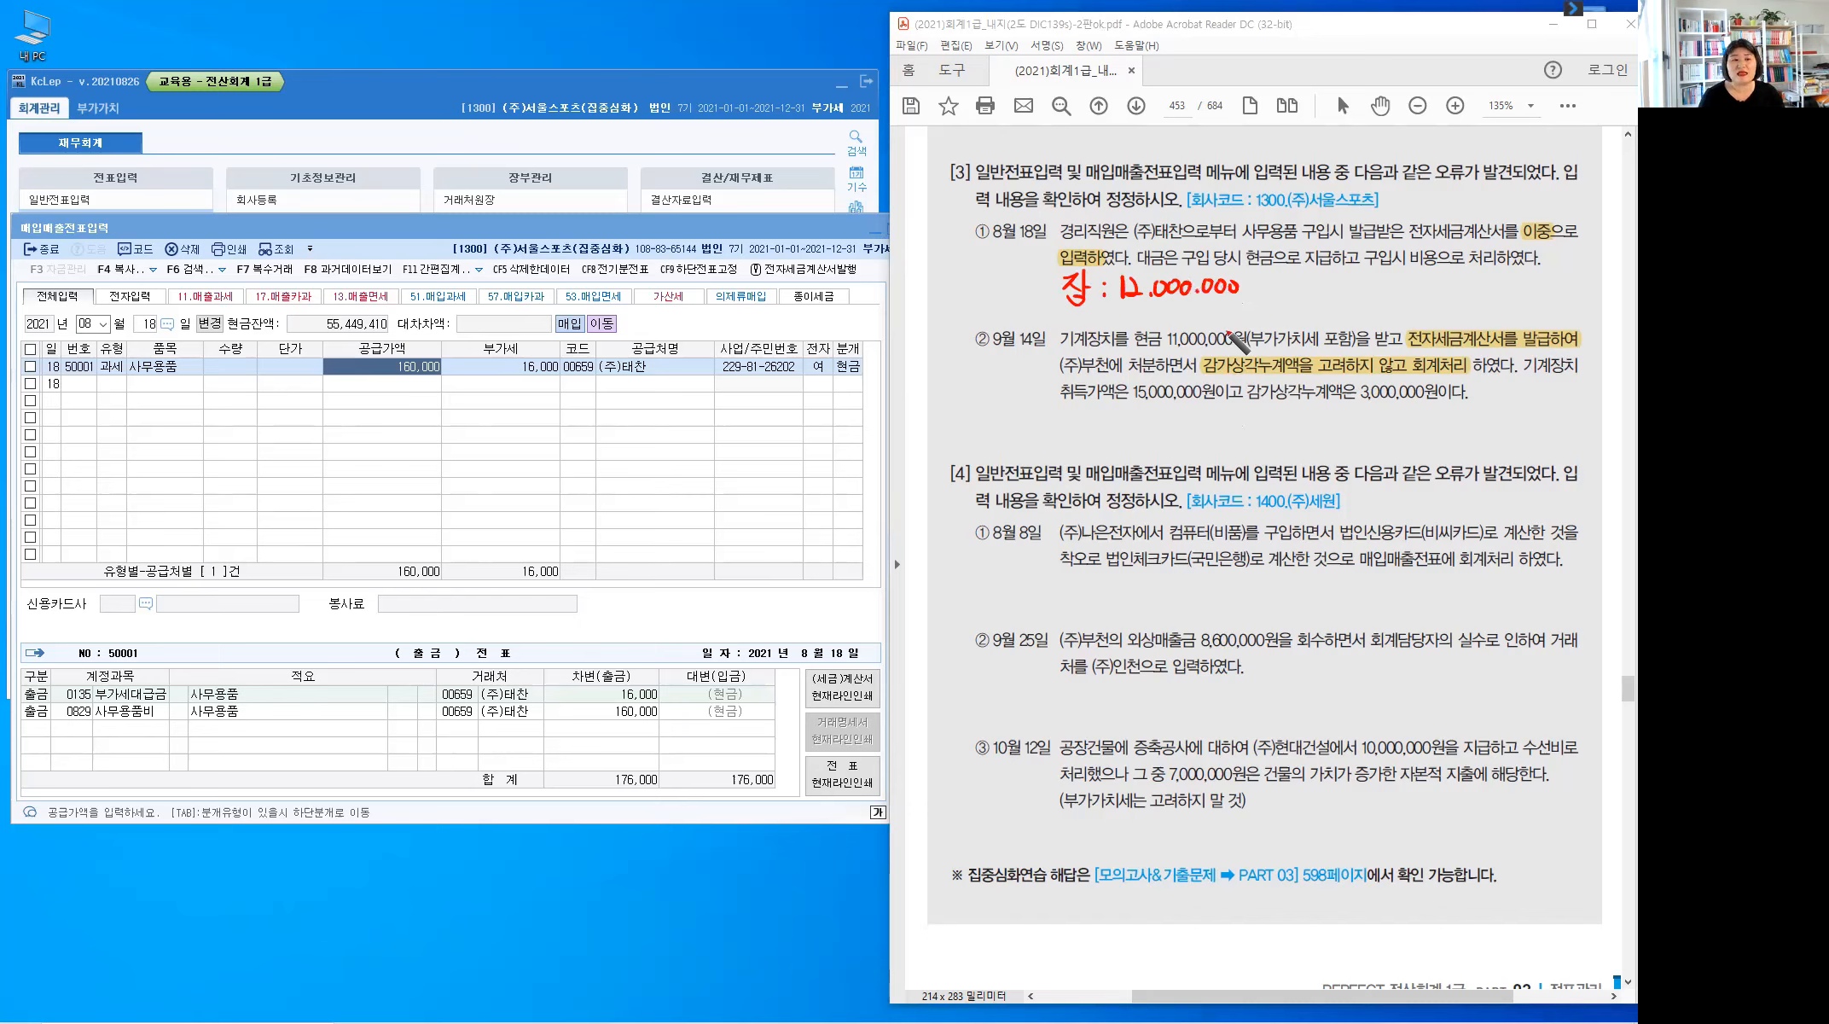
Bracket the VAT-included wording after 11,000,000원 and handwrite the split "10,000,000/1,000,000" above it
left_click_drag(1229, 332, 1275, 332)
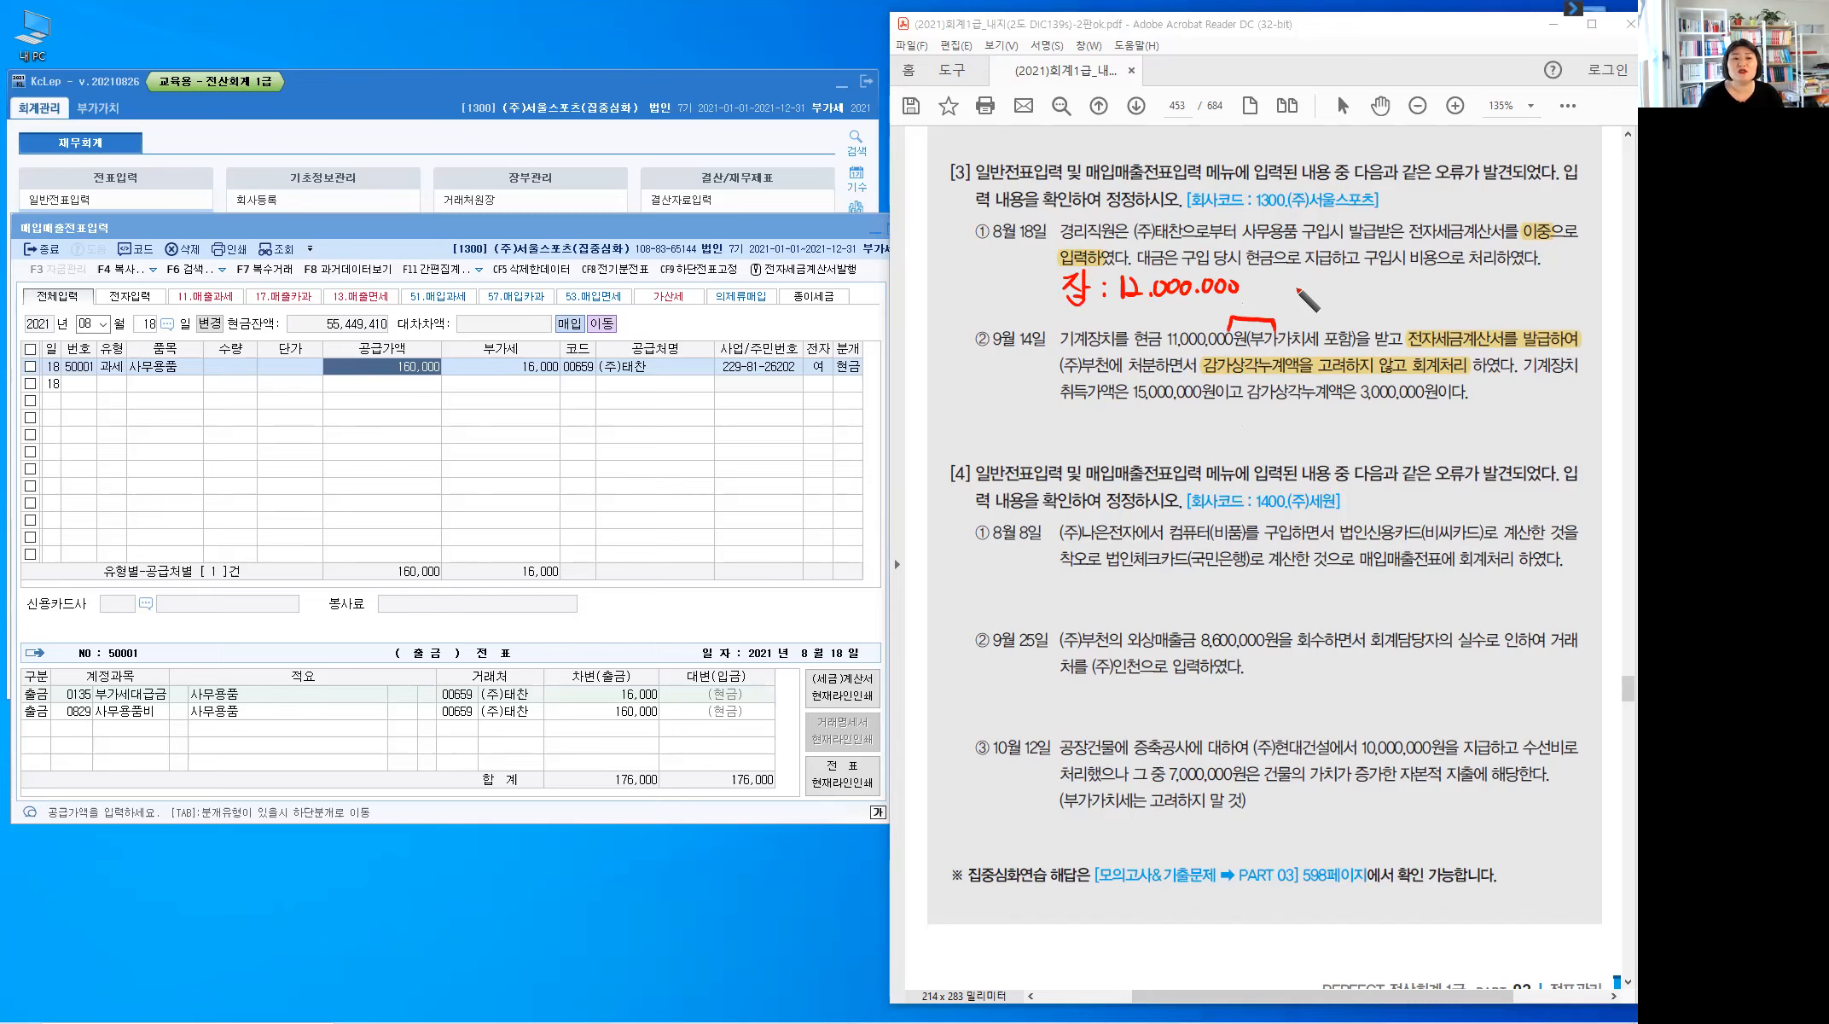
left_click_drag(1292, 276, 1292, 292)
left_click(1320, 290)
left_click_drag(1305, 278, 1334, 277)
left_click_drag(1351, 275, 1422, 293)
left_click(1374, 289)
left_click_drag(1438, 274, 1437, 290)
left_click(1447, 288)
left_click_drag(1459, 274, 1472, 276)
left_click_drag(1487, 273, 1486, 275)
left_click(1498, 284)
left_click_drag(1507, 275, 1545, 284)
Handwrite the label "처분가액" beneath the 10,000,000 amount
left_click_drag(1321, 296, 1317, 317)
left_click_drag(1325, 308, 1331, 314)
left_click_drag(1329, 310, 1336, 309)
mouse_move(1336, 299)
left_mouse_down()
mouse_move(1336, 330)
mouse_move(1356, 300)
left_mouse_up()
left_click_drag(1339, 307, 1361, 318)
left_click_drag(1368, 300, 1380, 323)
left_click_drag(1389, 300, 1377, 309)
left_click_drag(1388, 295, 1389, 321)
left_click_drag(1398, 292, 1398, 324)
left_click_drag(1378, 316, 1396, 322)
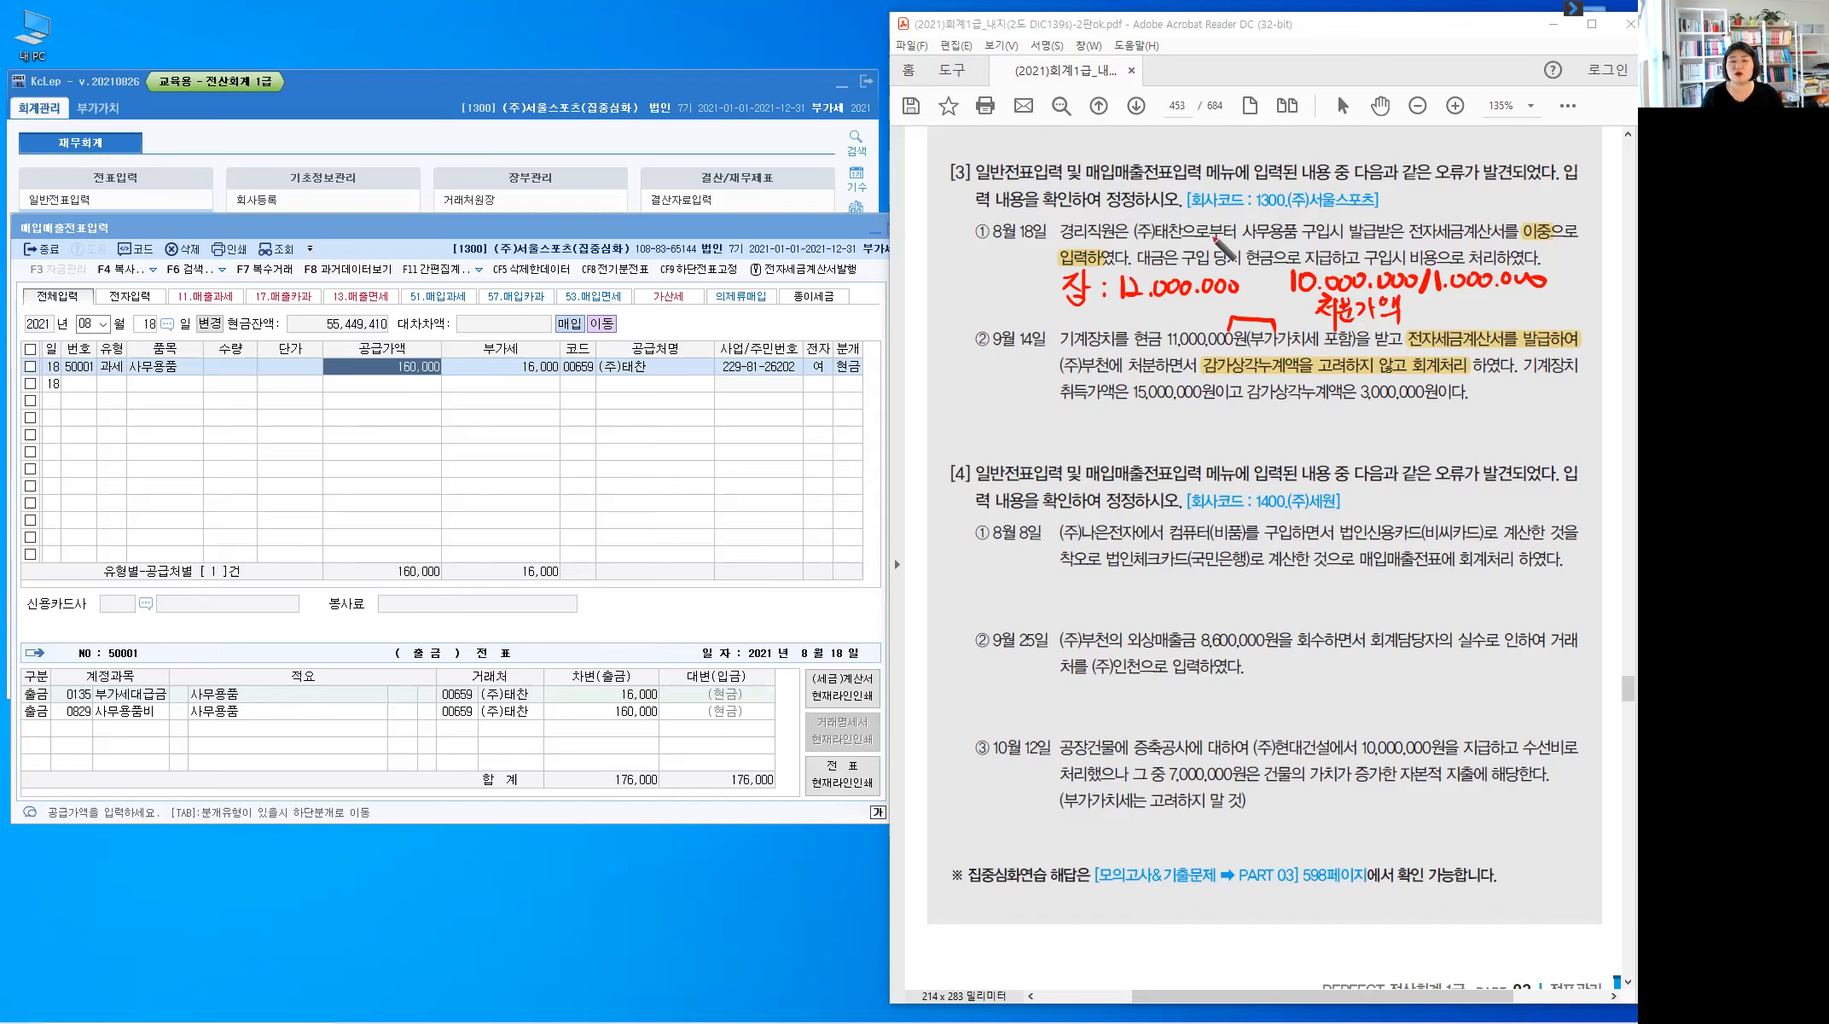
Link the book value and disposal price with a bracket and handwrite the difference "△2,000,000 (손실)" above it
left_click_drag(1211, 256, 1301, 256)
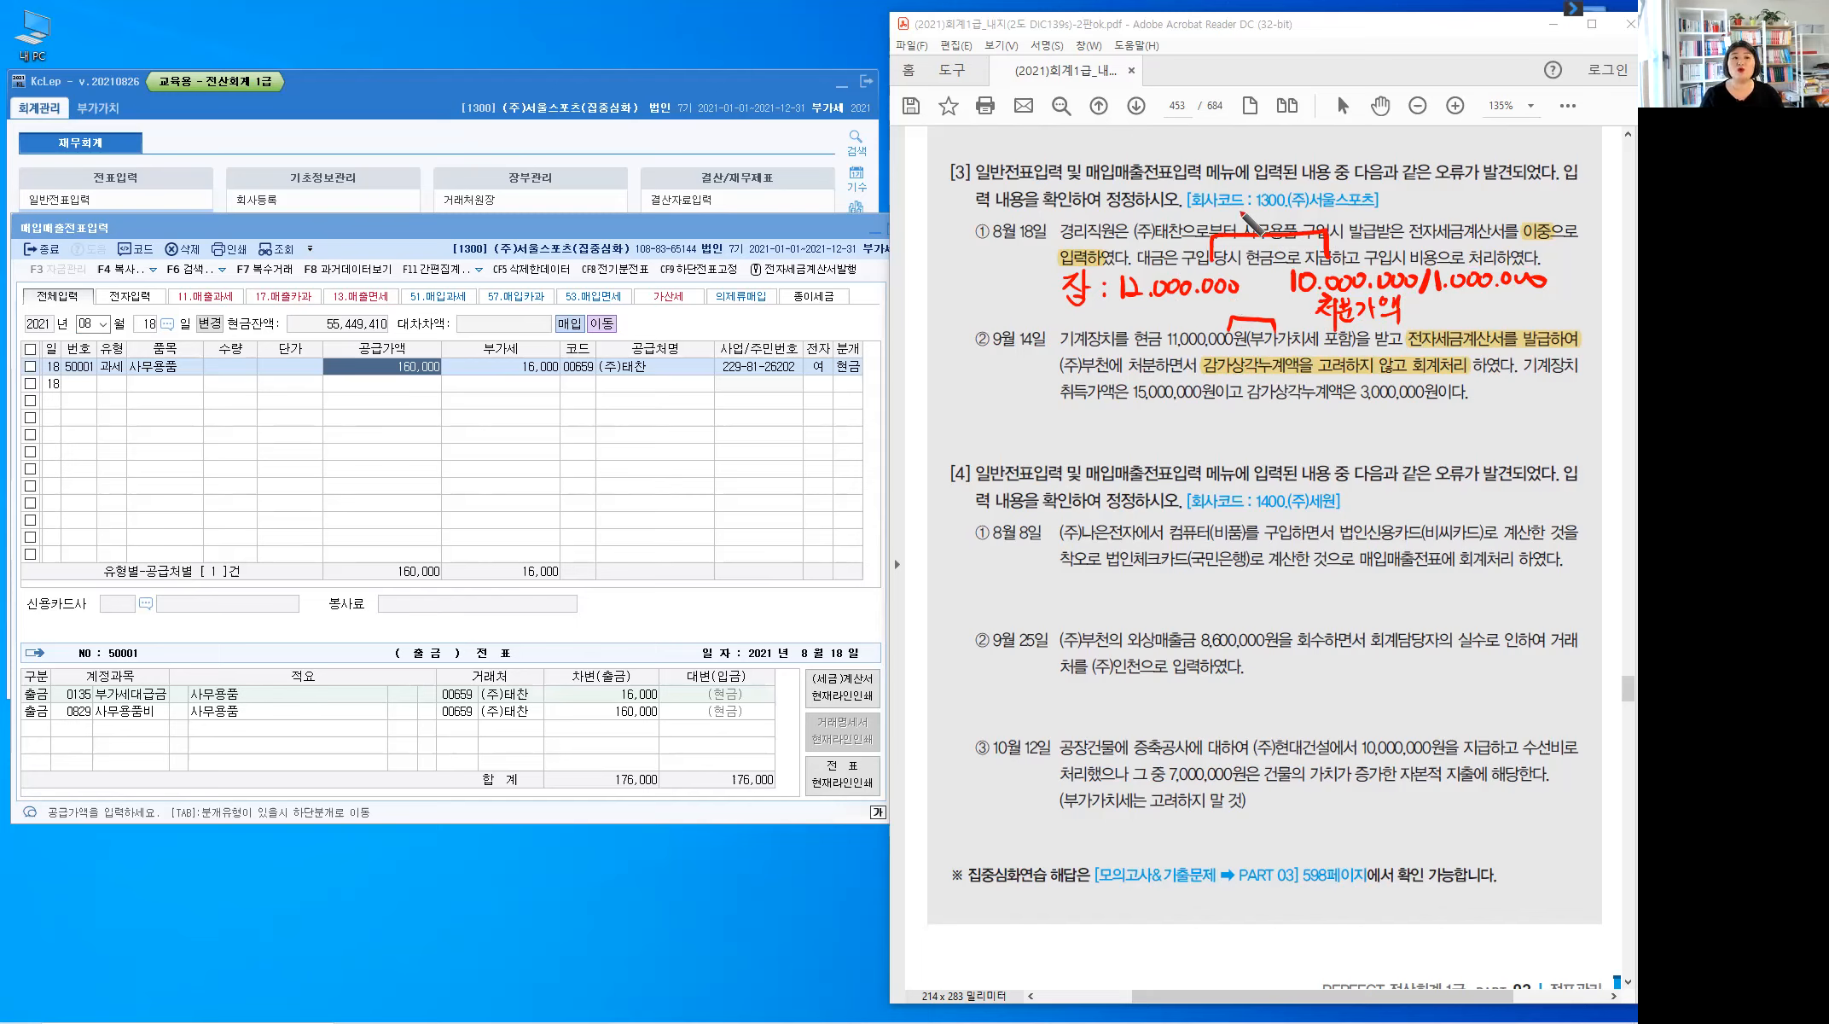
mouse_move(1211, 201)
left_mouse_down()
mouse_move(1377, 200)
mouse_move(1368, 220)
left_mouse_up()
left_click_drag(1377, 197, 1381, 209)
left_click_drag(1373, 210, 1390, 207)
left_click_drag(1377, 212, 1390, 218)
left_click_drag(1400, 189, 1394, 202)
left_click_drag(1399, 196, 1410, 202)
left_click_drag(1398, 207, 1414, 224)
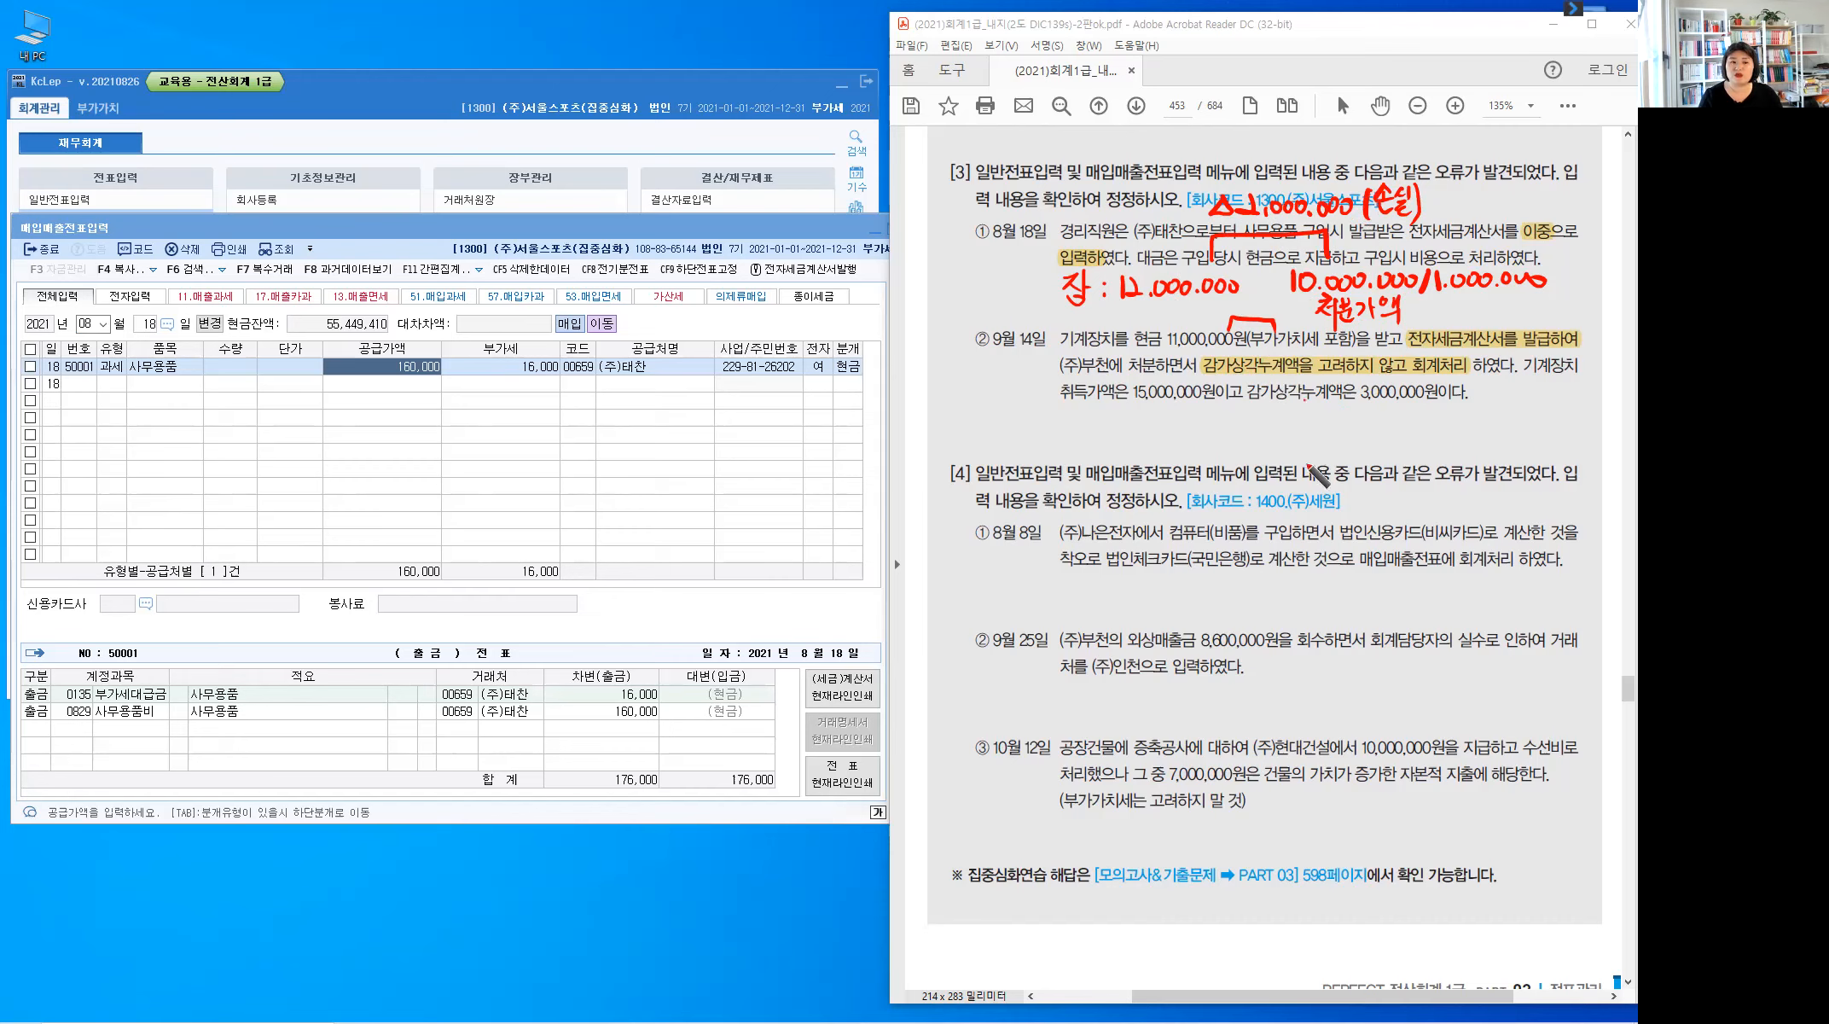
Draw a vertical journal divider below the September 14 question and handwrite the credit line "기계 15,000,000"
left_click_drag(1305, 465, 1304, 399)
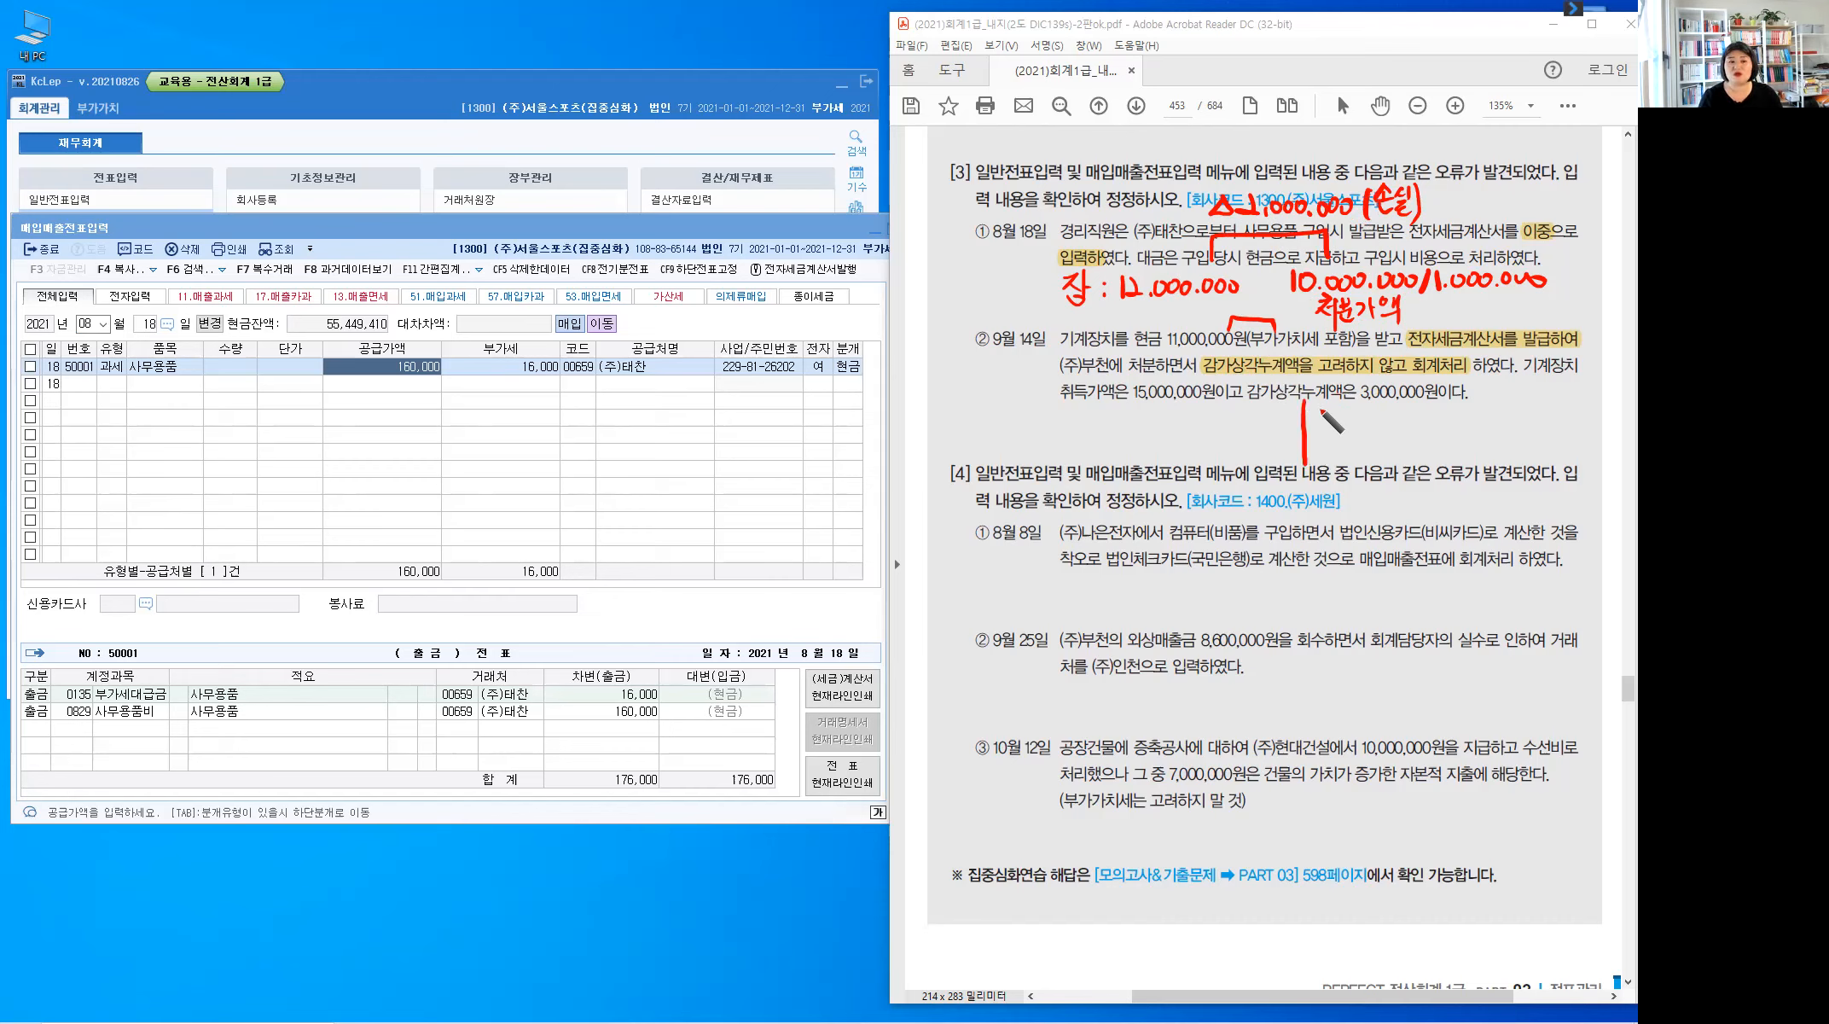
left_click_drag(1314, 407, 1317, 423)
left_click_drag(1329, 404, 1328, 428)
left_click_drag(1332, 409, 1346, 424)
left_click_drag(1353, 403, 1353, 426)
left_click_drag(1384, 404, 1407, 404)
left_click(1412, 415)
left_click_drag(1417, 408, 1436, 409)
left_click(1454, 415)
left_click_drag(1444, 408, 1489, 408)
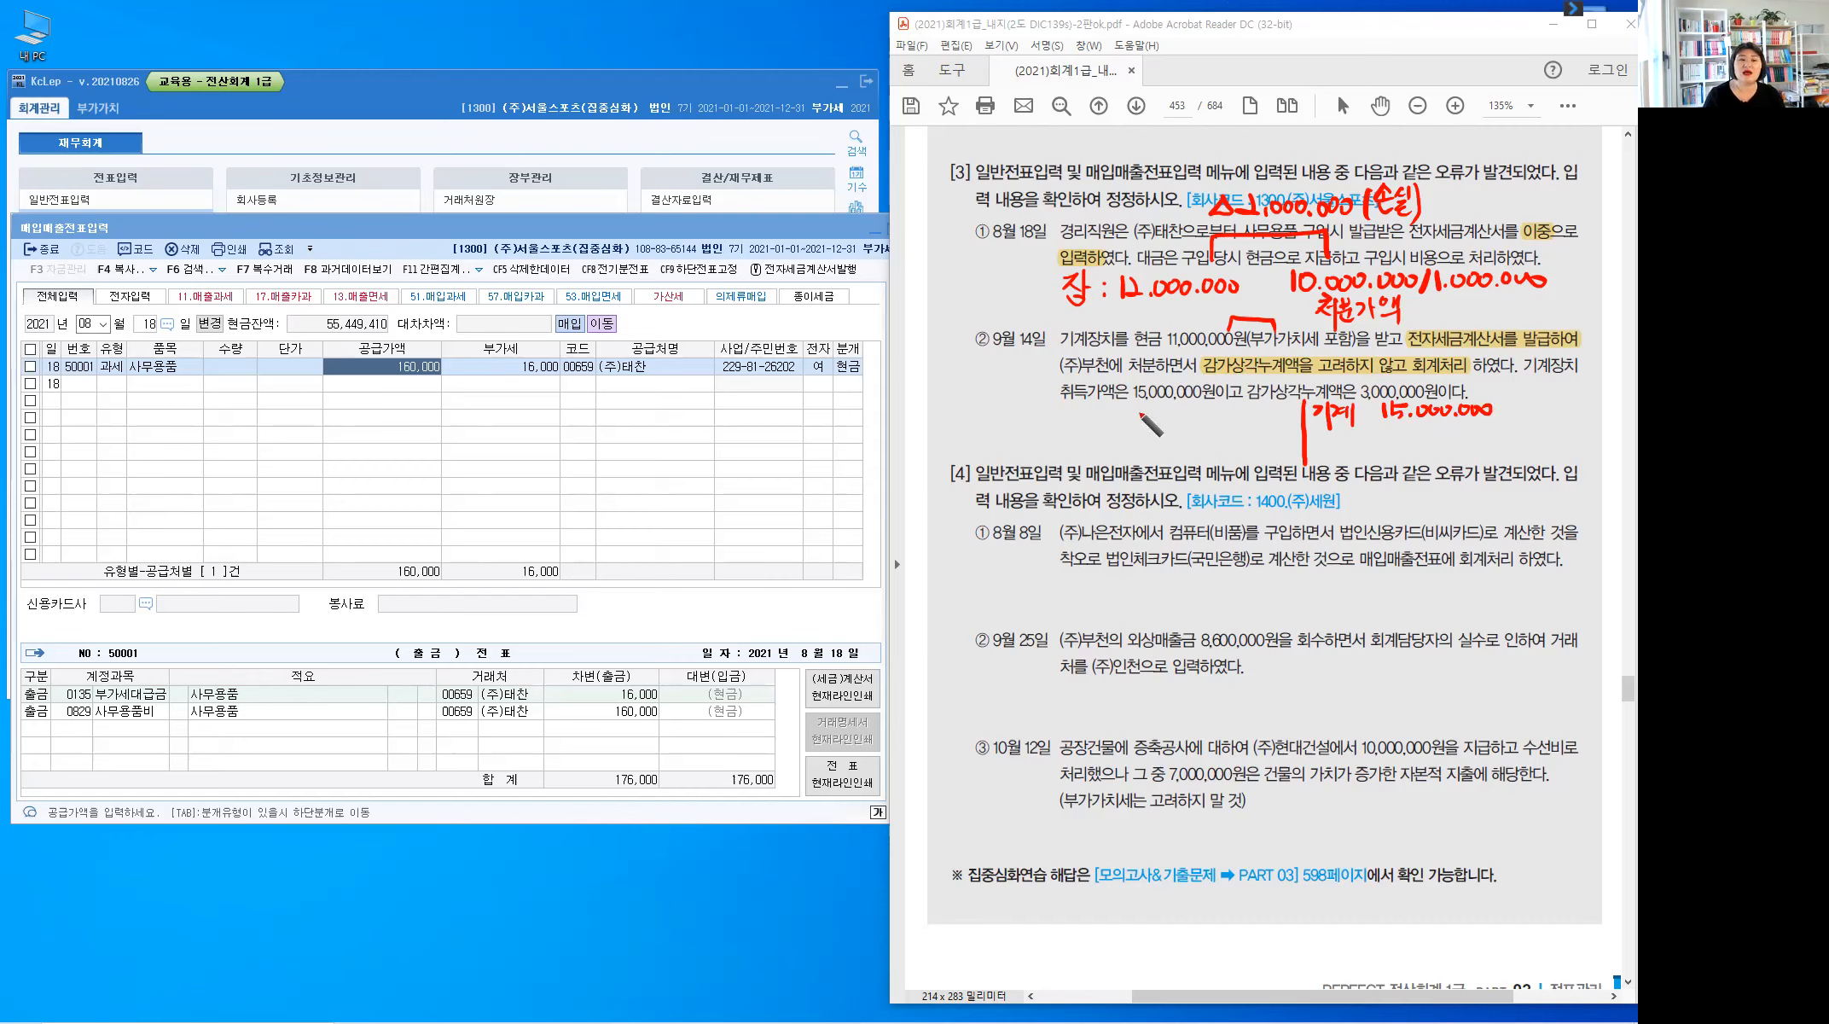
Handwrite the accumulated depreciation debit line "감·누·액 3,000,000" beside the 기계 line
left_click_drag(1127, 411, 1129, 422)
left_click_drag(1141, 408, 1151, 418)
left_click_drag(1159, 408, 1167, 414)
left_click_drag(1156, 418, 1174, 417)
left_click_drag(1165, 418, 1165, 425)
left_click_drag(1181, 417, 1184, 411)
left_click_drag(1190, 408, 1190, 419)
mouse_move(1195, 407)
left_mouse_down()
mouse_move(1198, 425)
mouse_move(1229, 420)
left_mouse_up()
left_click_drag(1242, 413, 1266, 415)
left_click_drag(1277, 421, 1277, 416)
left_click_drag(1279, 414, 1288, 417)
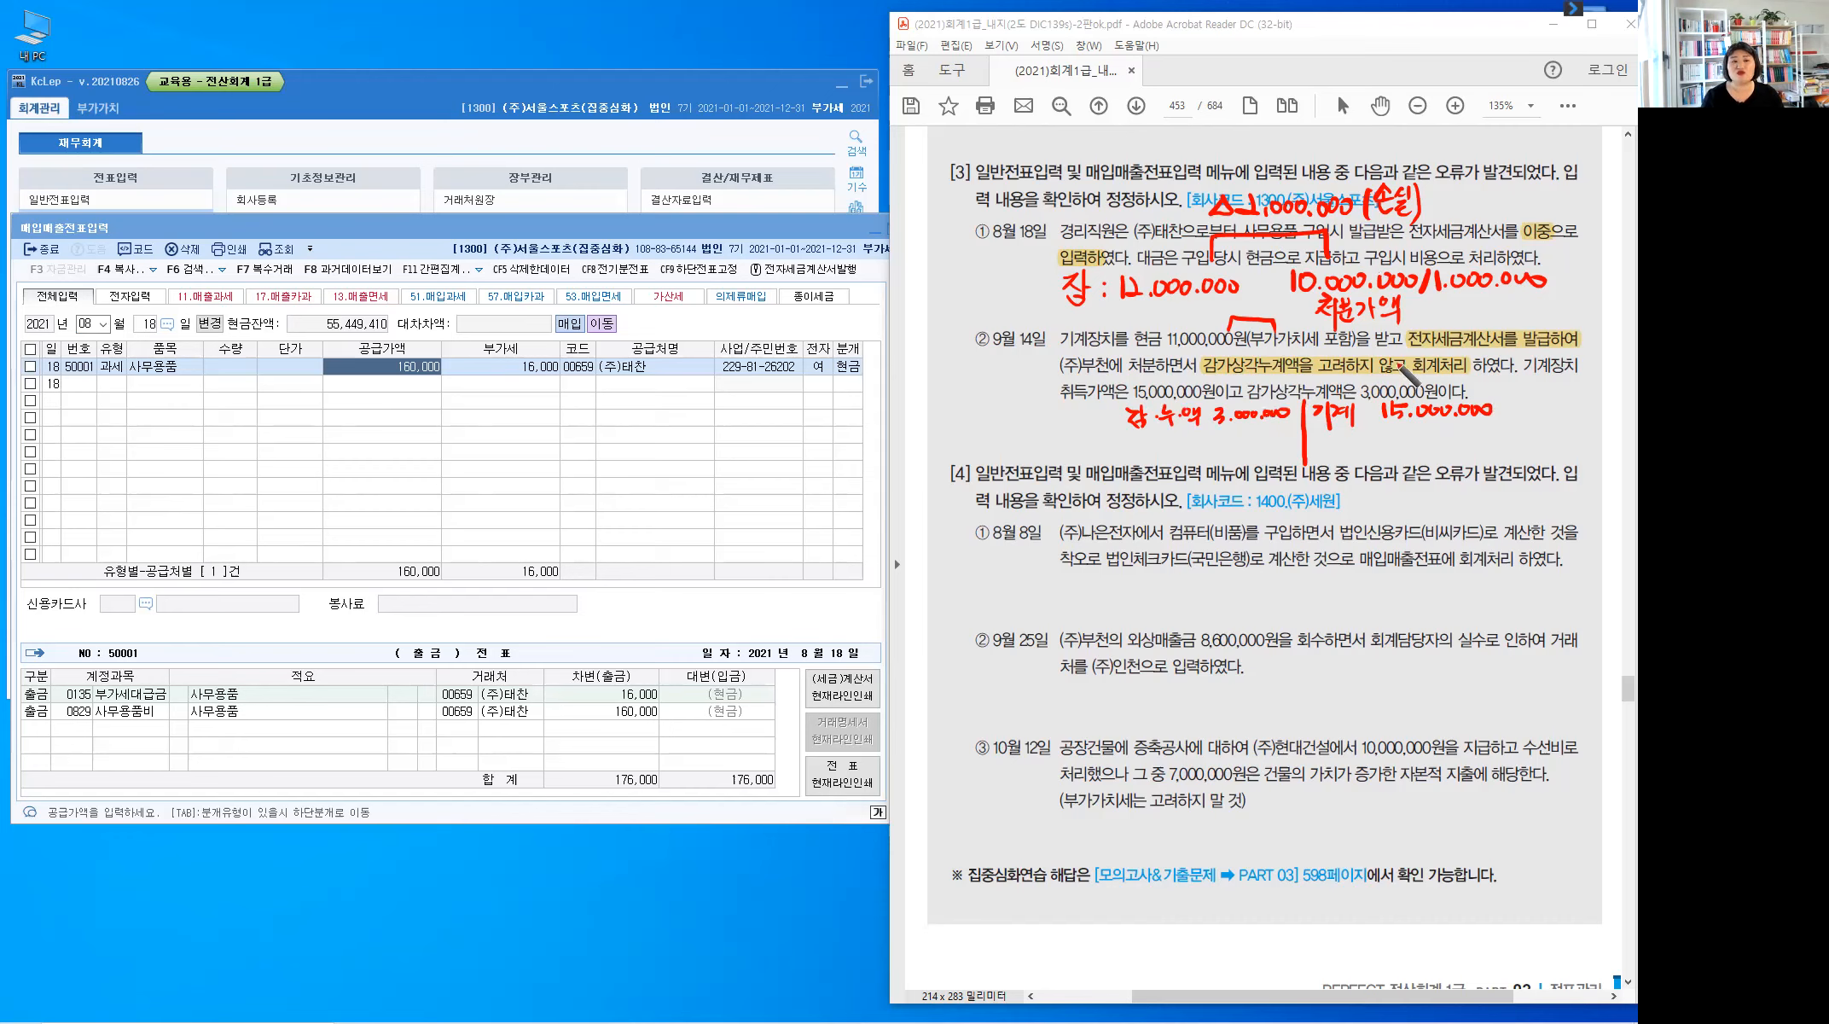
Handwrite the VAT payable credit line "부·예 3,000,000" below the 기계 line
left_click_drag(1324, 437, 1355, 447)
left_click(1341, 446)
mouse_move(1363, 433)
left_mouse_down()
mouse_move(1363, 452)
mouse_move(1403, 449)
left_mouse_up()
left_click_drag(1418, 439, 1468, 444)
left_click(1483, 443)
left_click_drag(1473, 437, 1480, 444)
left_click_drag(1485, 435, 1492, 443)
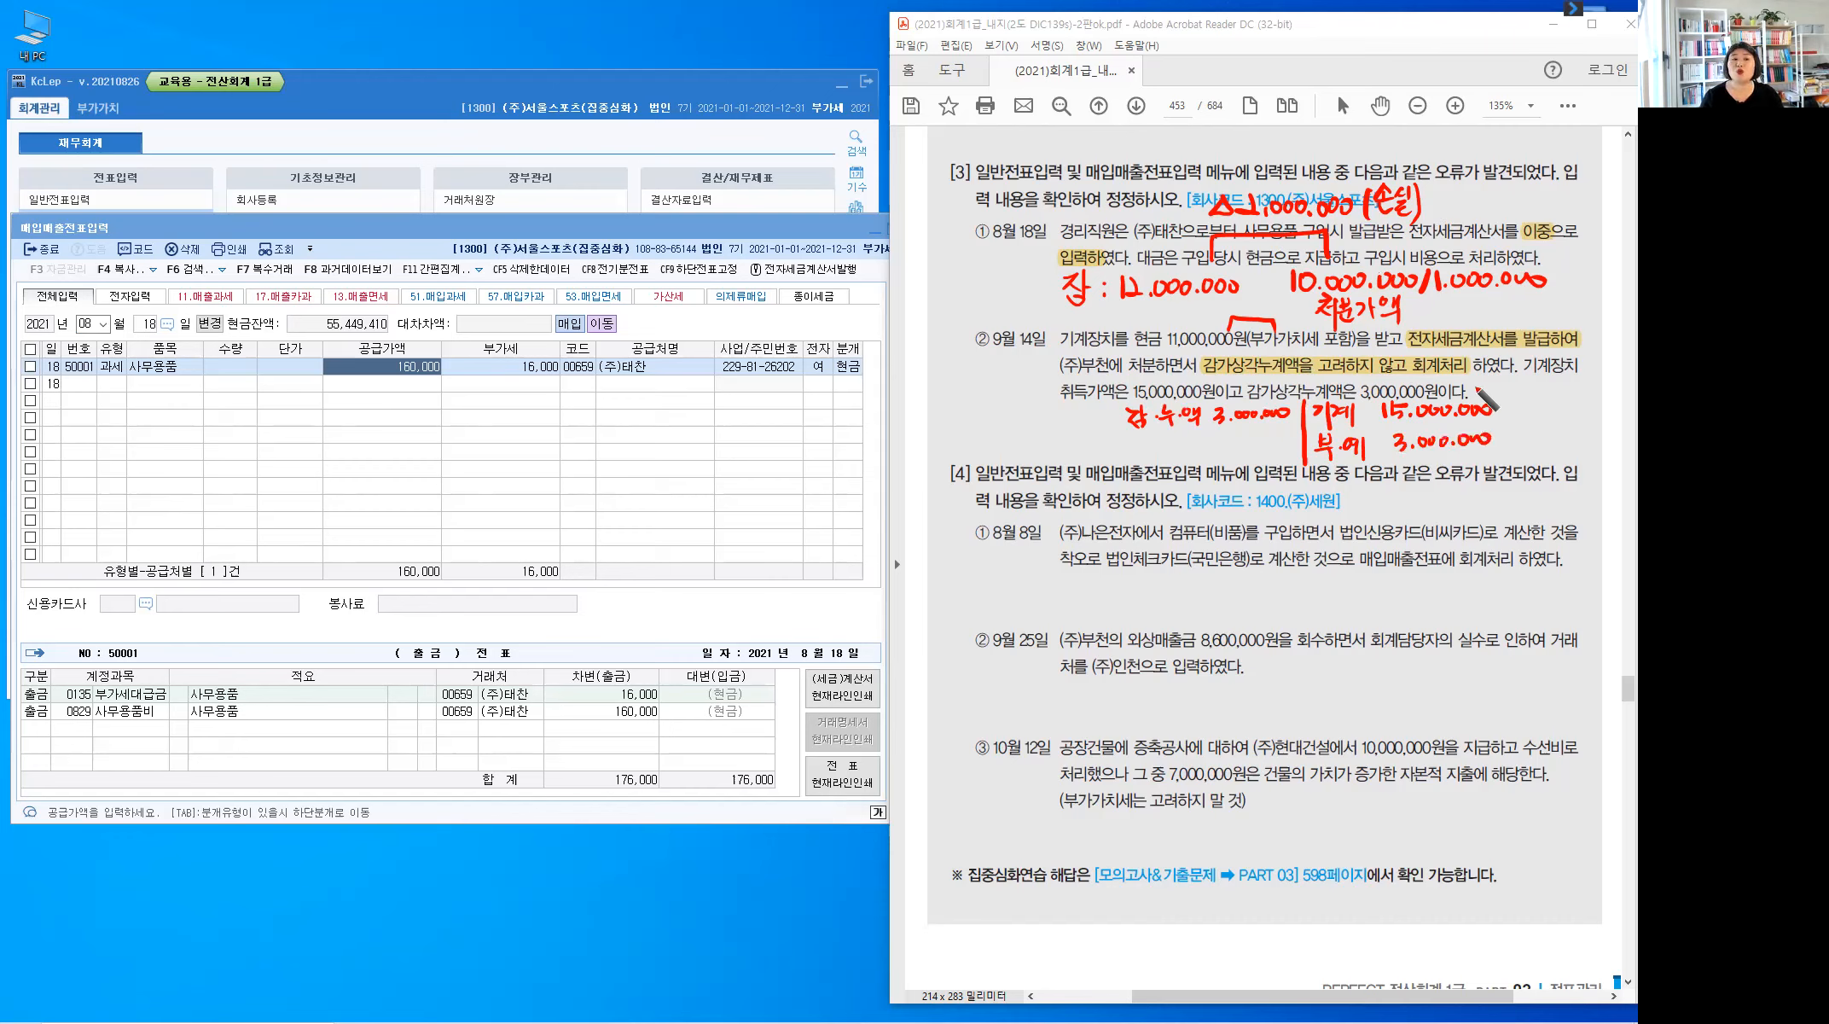
Handwrite the debit line "현금 11,000,000" below the accumulated depreciation line
left_click_drag(1131, 435, 1138, 436)
left_click_drag(1128, 439, 1142, 439)
left_click_drag(1135, 441, 1149, 438)
mouse_move(1150, 433)
left_mouse_down()
mouse_move(1152, 450)
mouse_move(1167, 435)
left_mouse_up()
left_click_drag(1152, 440, 1170, 440)
left_click_drag(1156, 443, 1214, 445)
left_click_drag(1222, 431, 1237, 434)
left_click_drag(1248, 432, 1246, 433)
left_click_drag(1256, 433, 1266, 435)
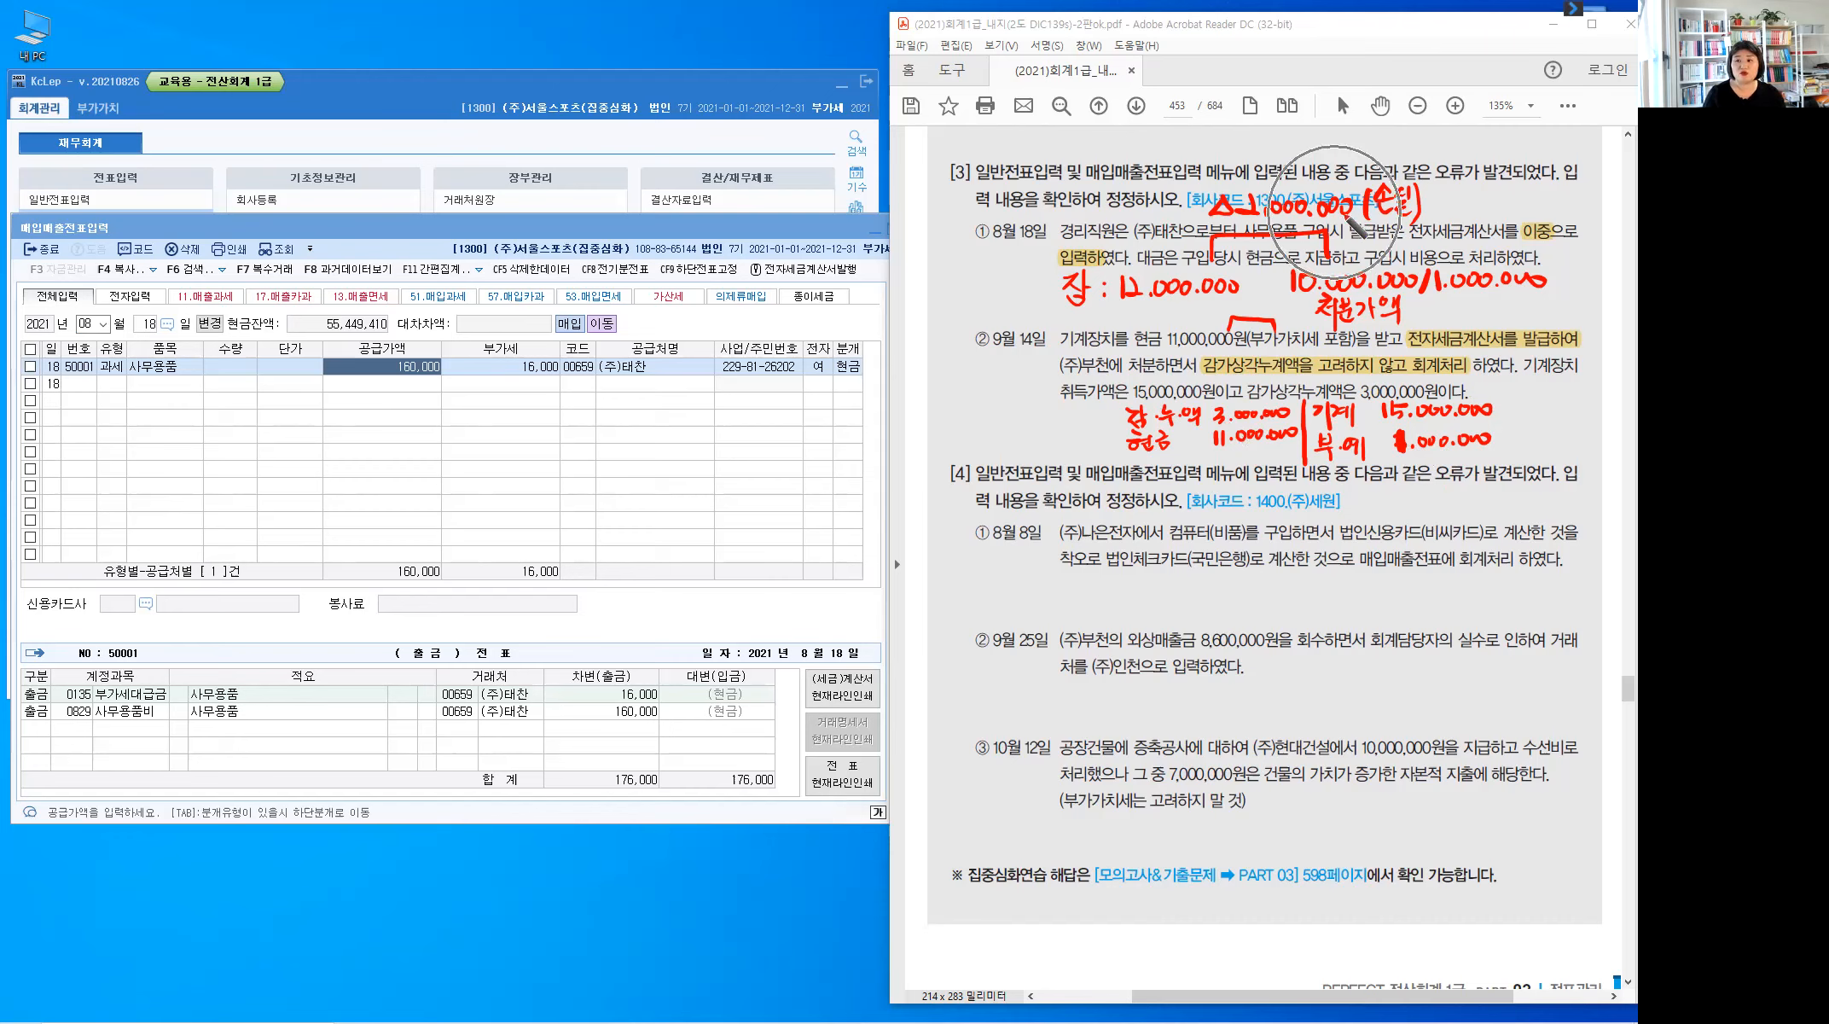
Handwrite the disposal loss debit line "유·손실 2,000,000" below the cash line and mark the start of the highlighted 감가상각누계액 phrase
left_click_drag(1136, 457, 1136, 467)
left_click_drag(1136, 456, 1151, 471)
left_click_drag(1136, 473, 1136, 483)
mouse_move(1144, 472)
left_mouse_down()
mouse_move(1144, 489)
mouse_move(1156, 466)
left_mouse_up()
left_click_drag(1164, 460, 1163, 470)
left_click_drag(1155, 471, 1174, 469)
left_click_drag(1159, 473, 1193, 483)
left_click_drag(1218, 462, 1246, 459)
left_click_drag(1256, 458, 1256, 459)
left_click_drag(1266, 458, 1265, 459)
left_click_drag(1275, 465, 1275, 467)
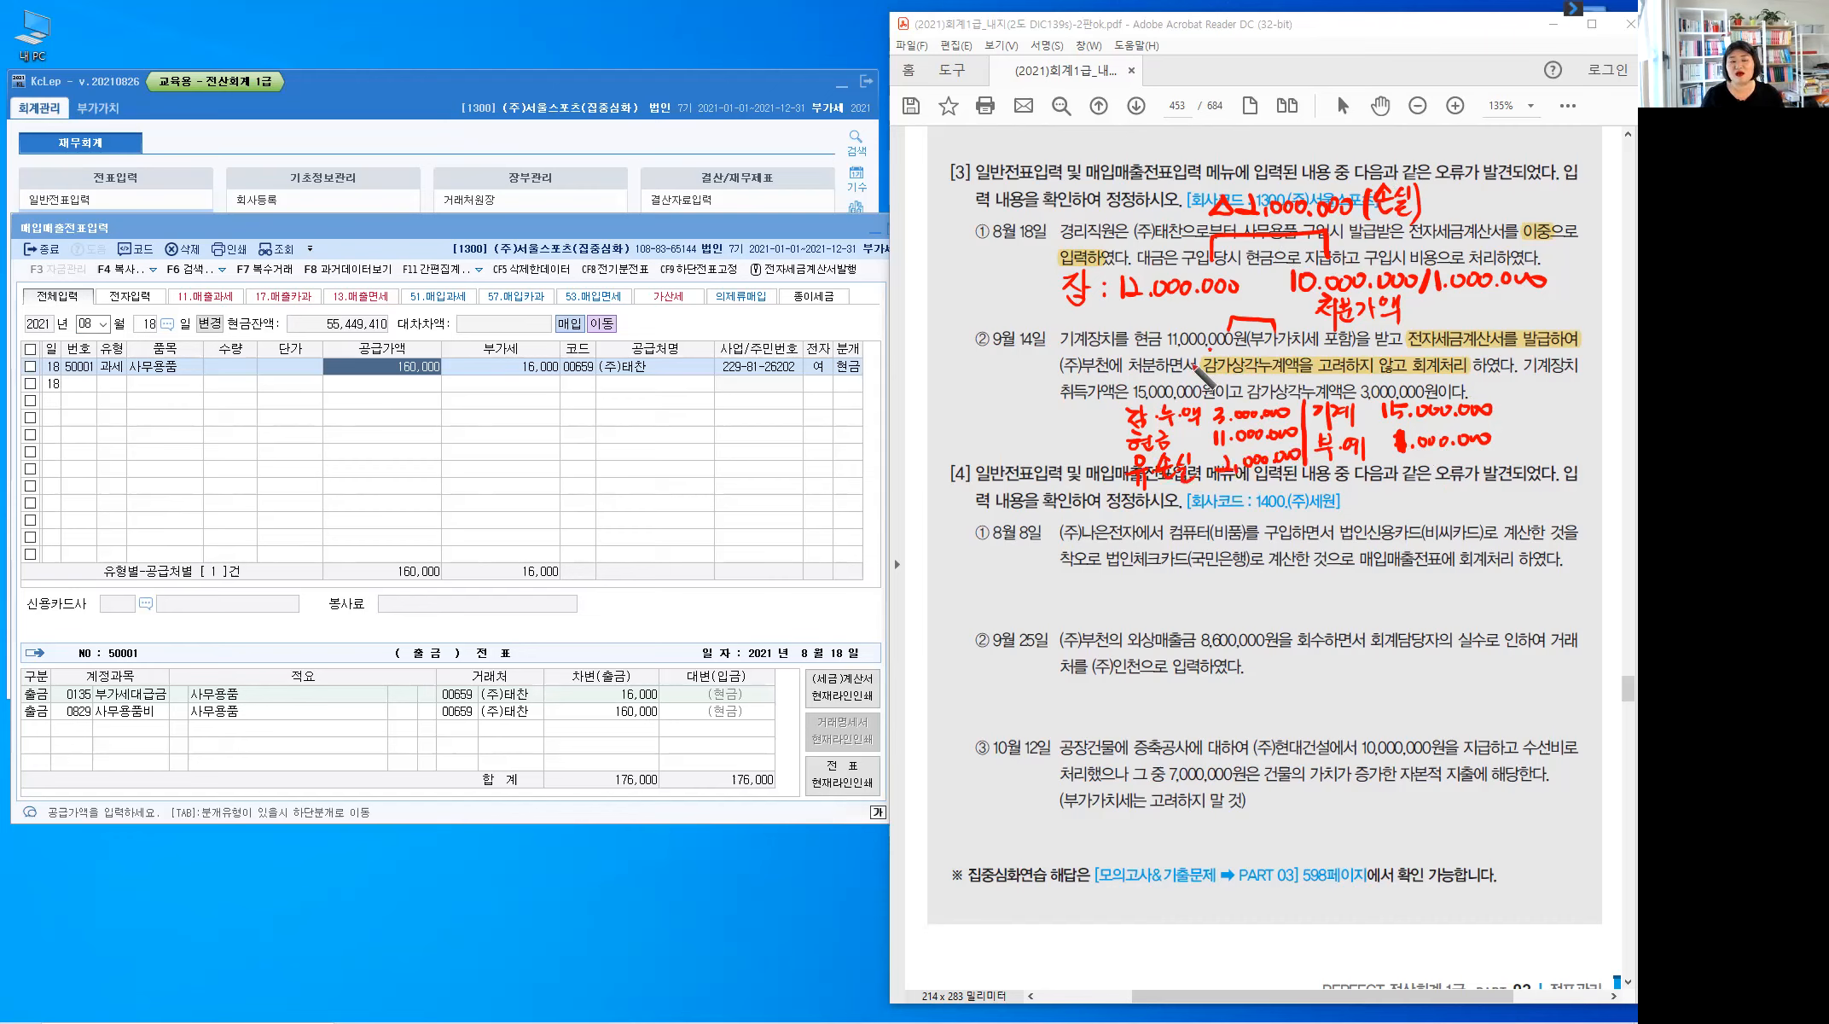
left_click_drag(1214, 358, 1215, 375)
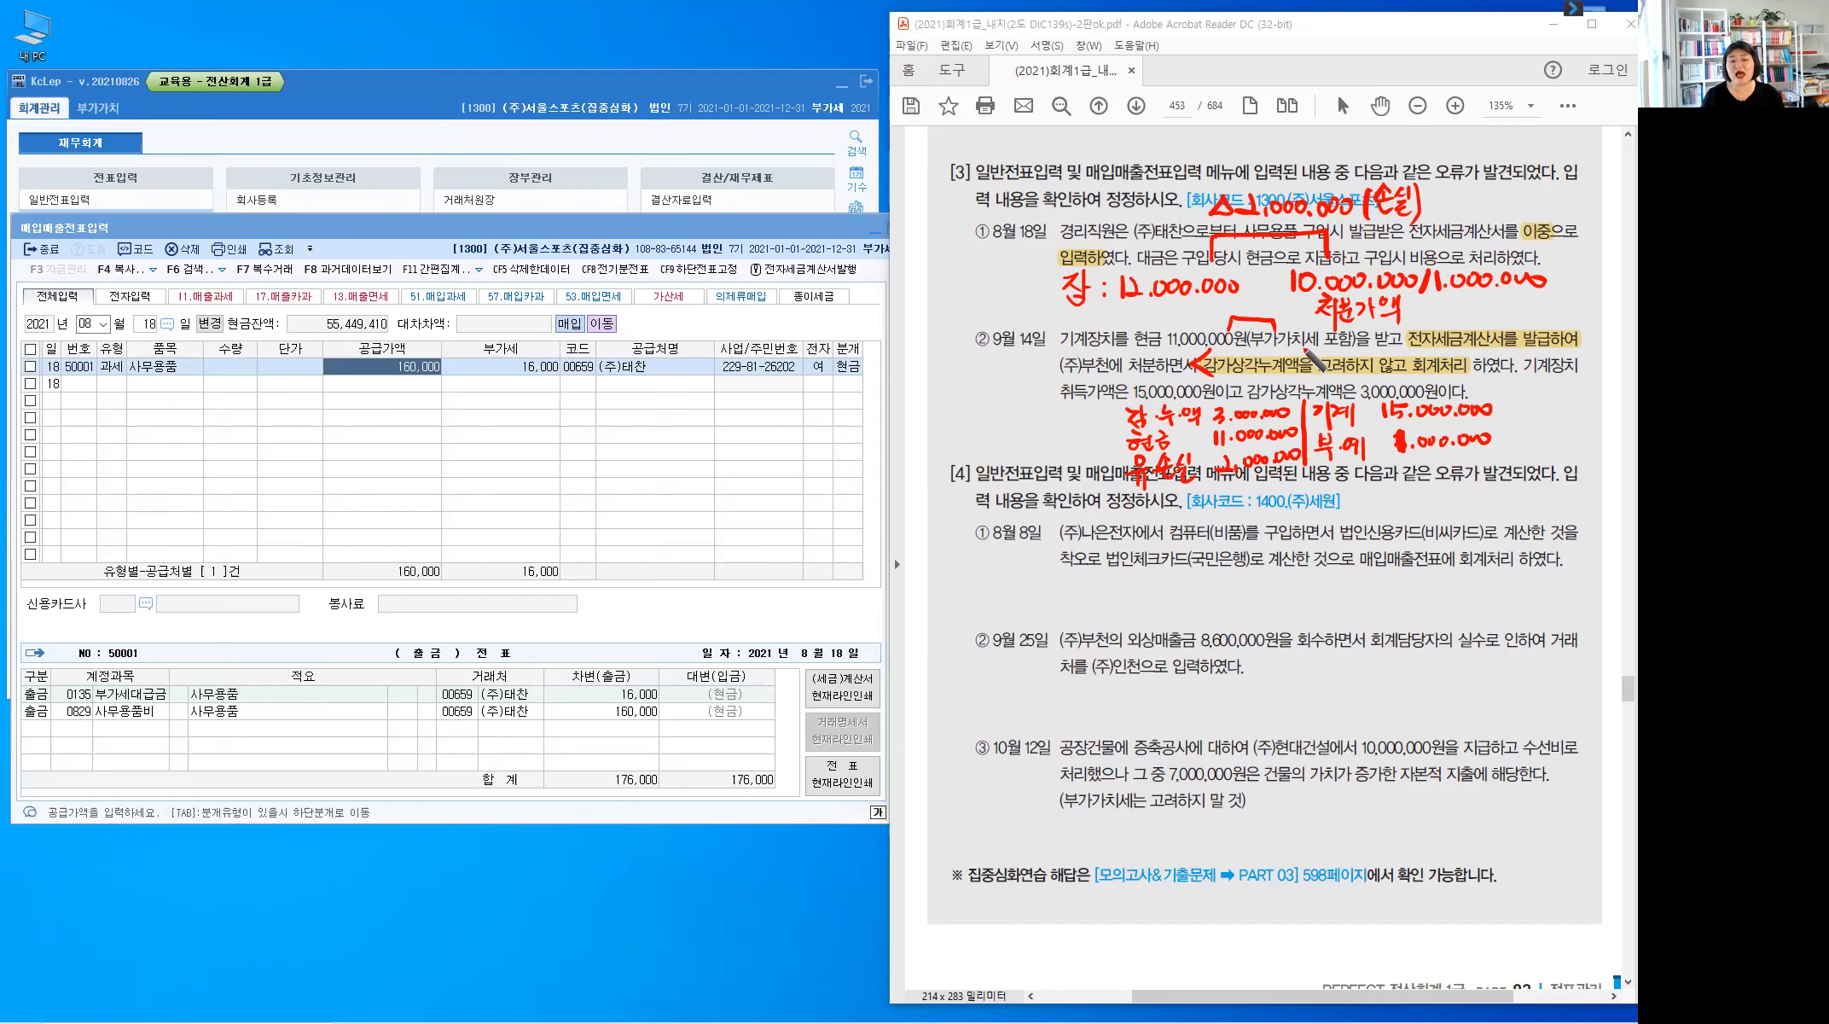
Mark the end of the highlighted 감가상각누계액 phrase in the September 14 exercise with a closing bracket
left_click(1260, 425)
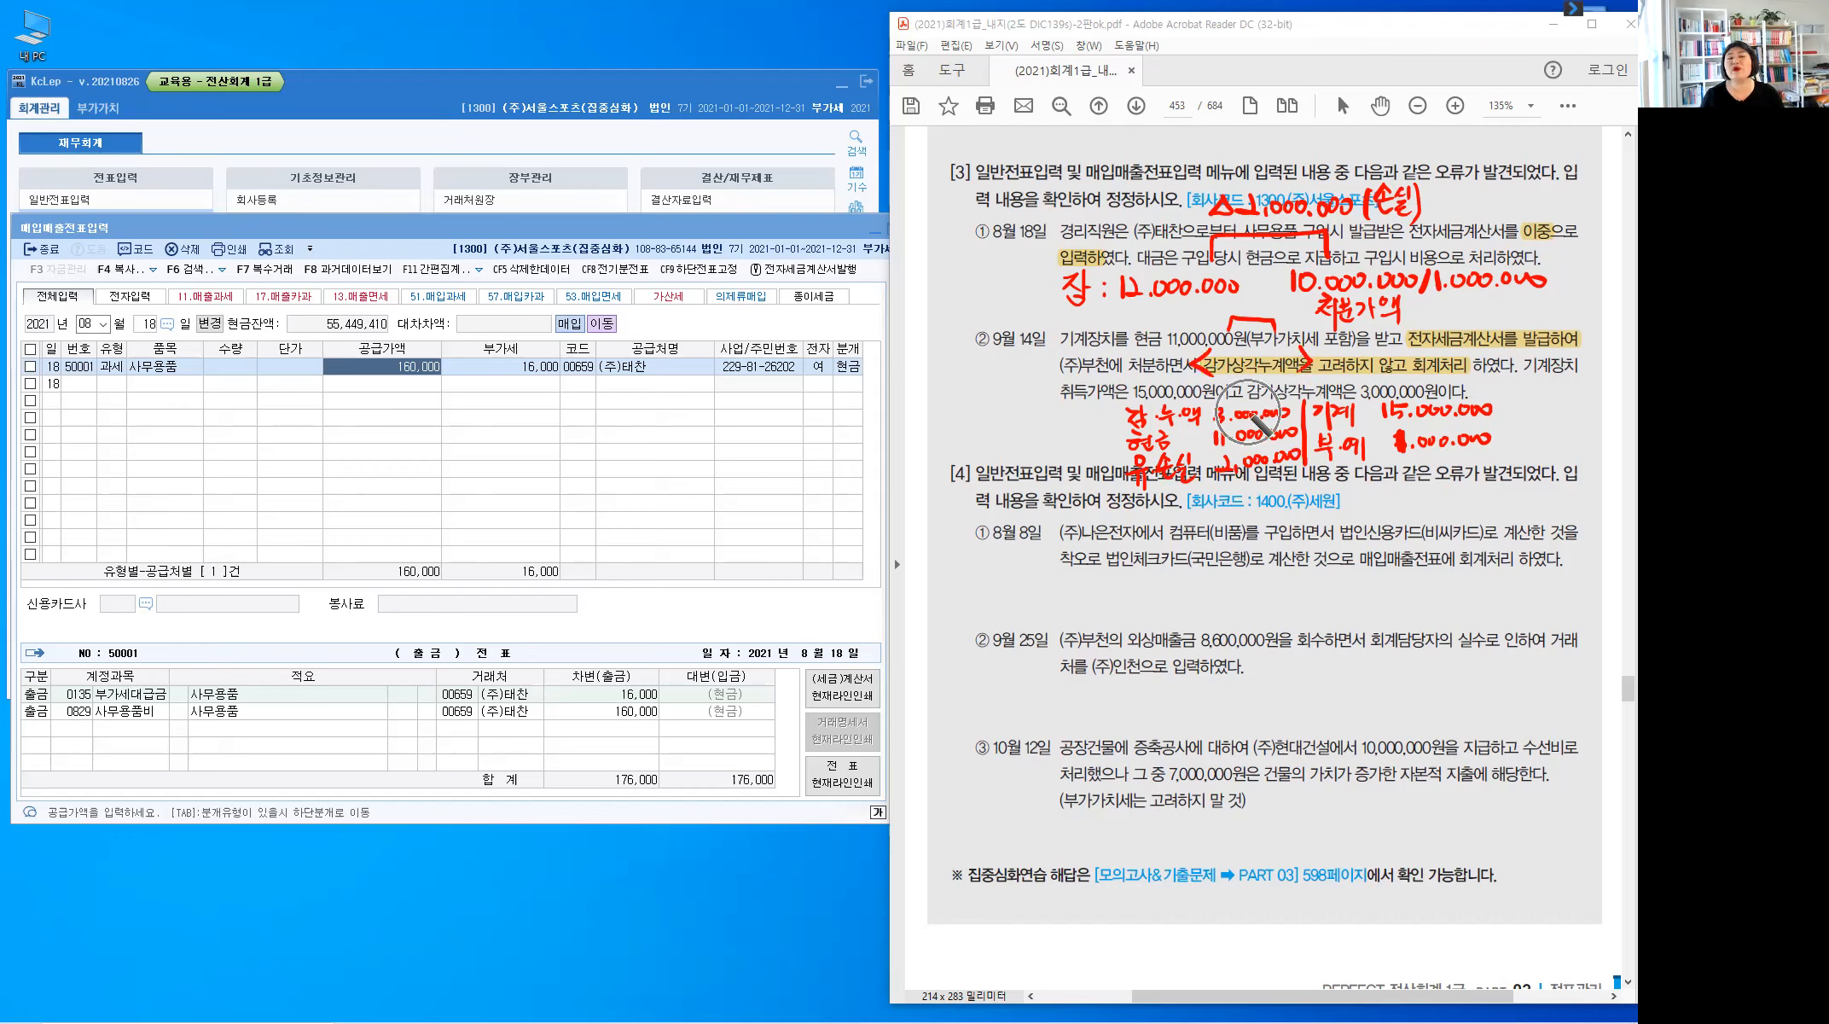
left_click(1254, 418)
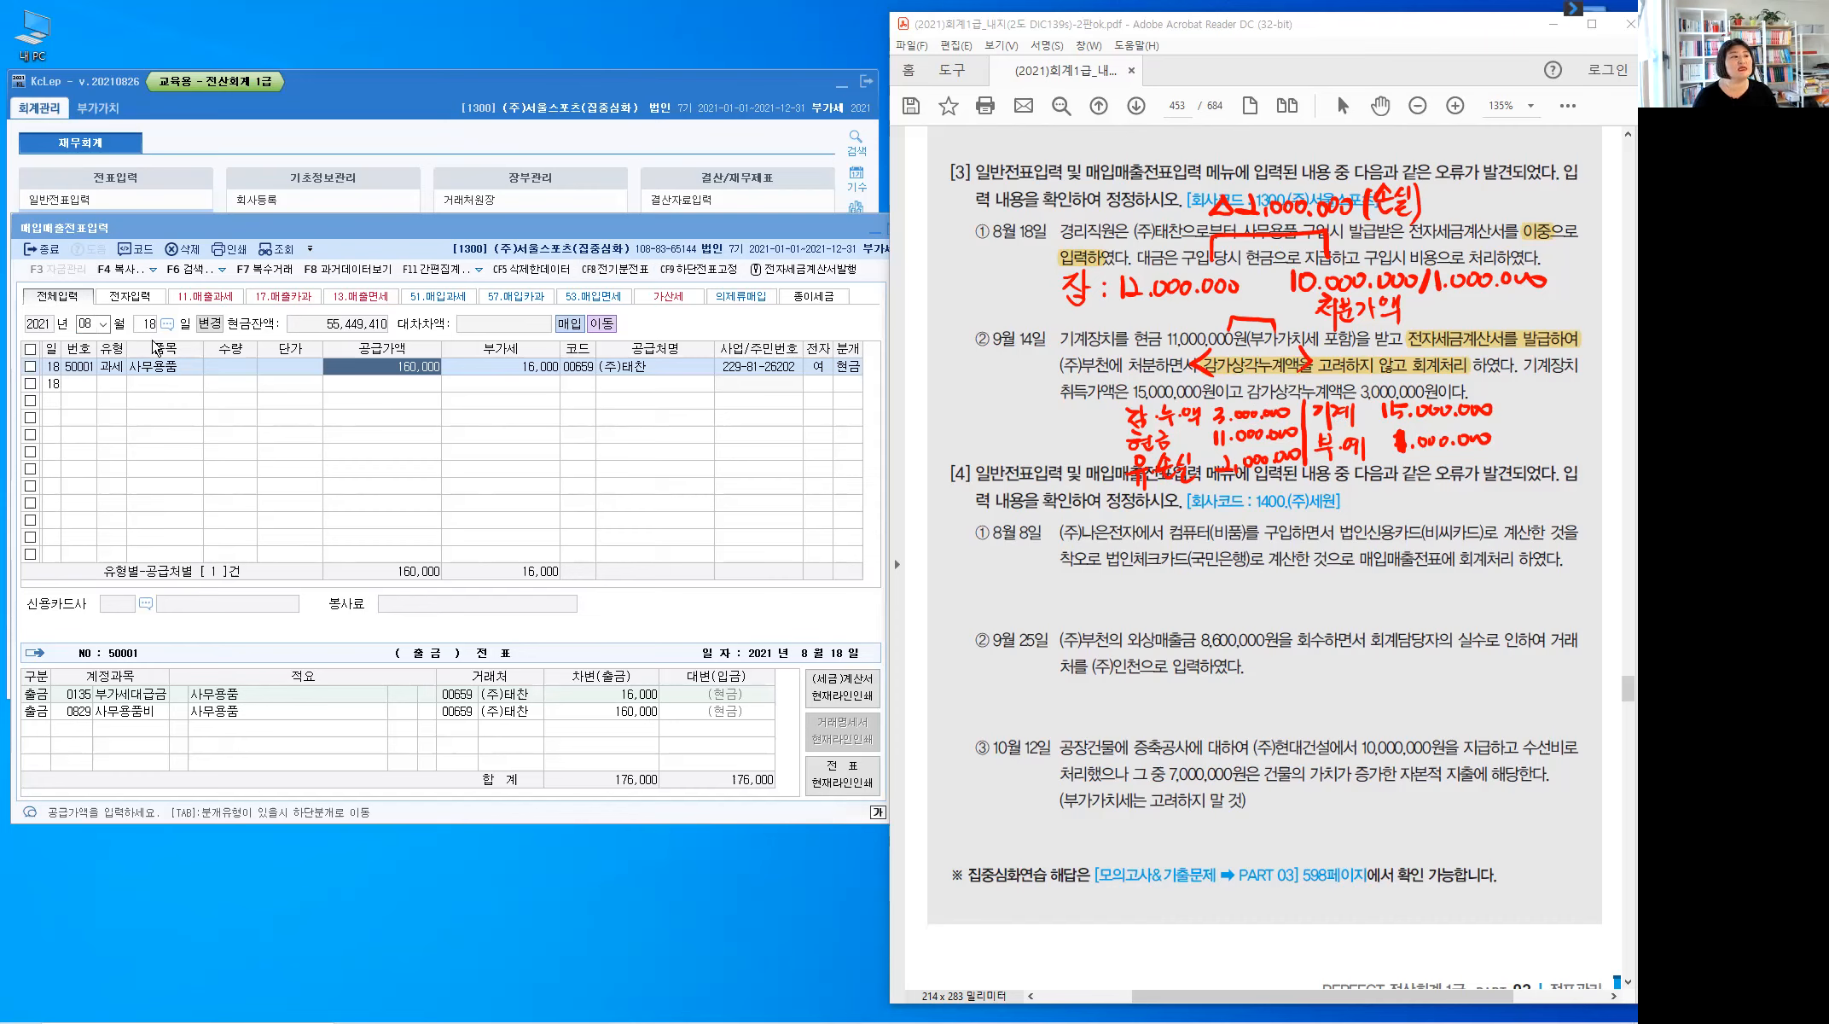
Load the purchase and sales vouchers for September 14
left_click(106, 327)
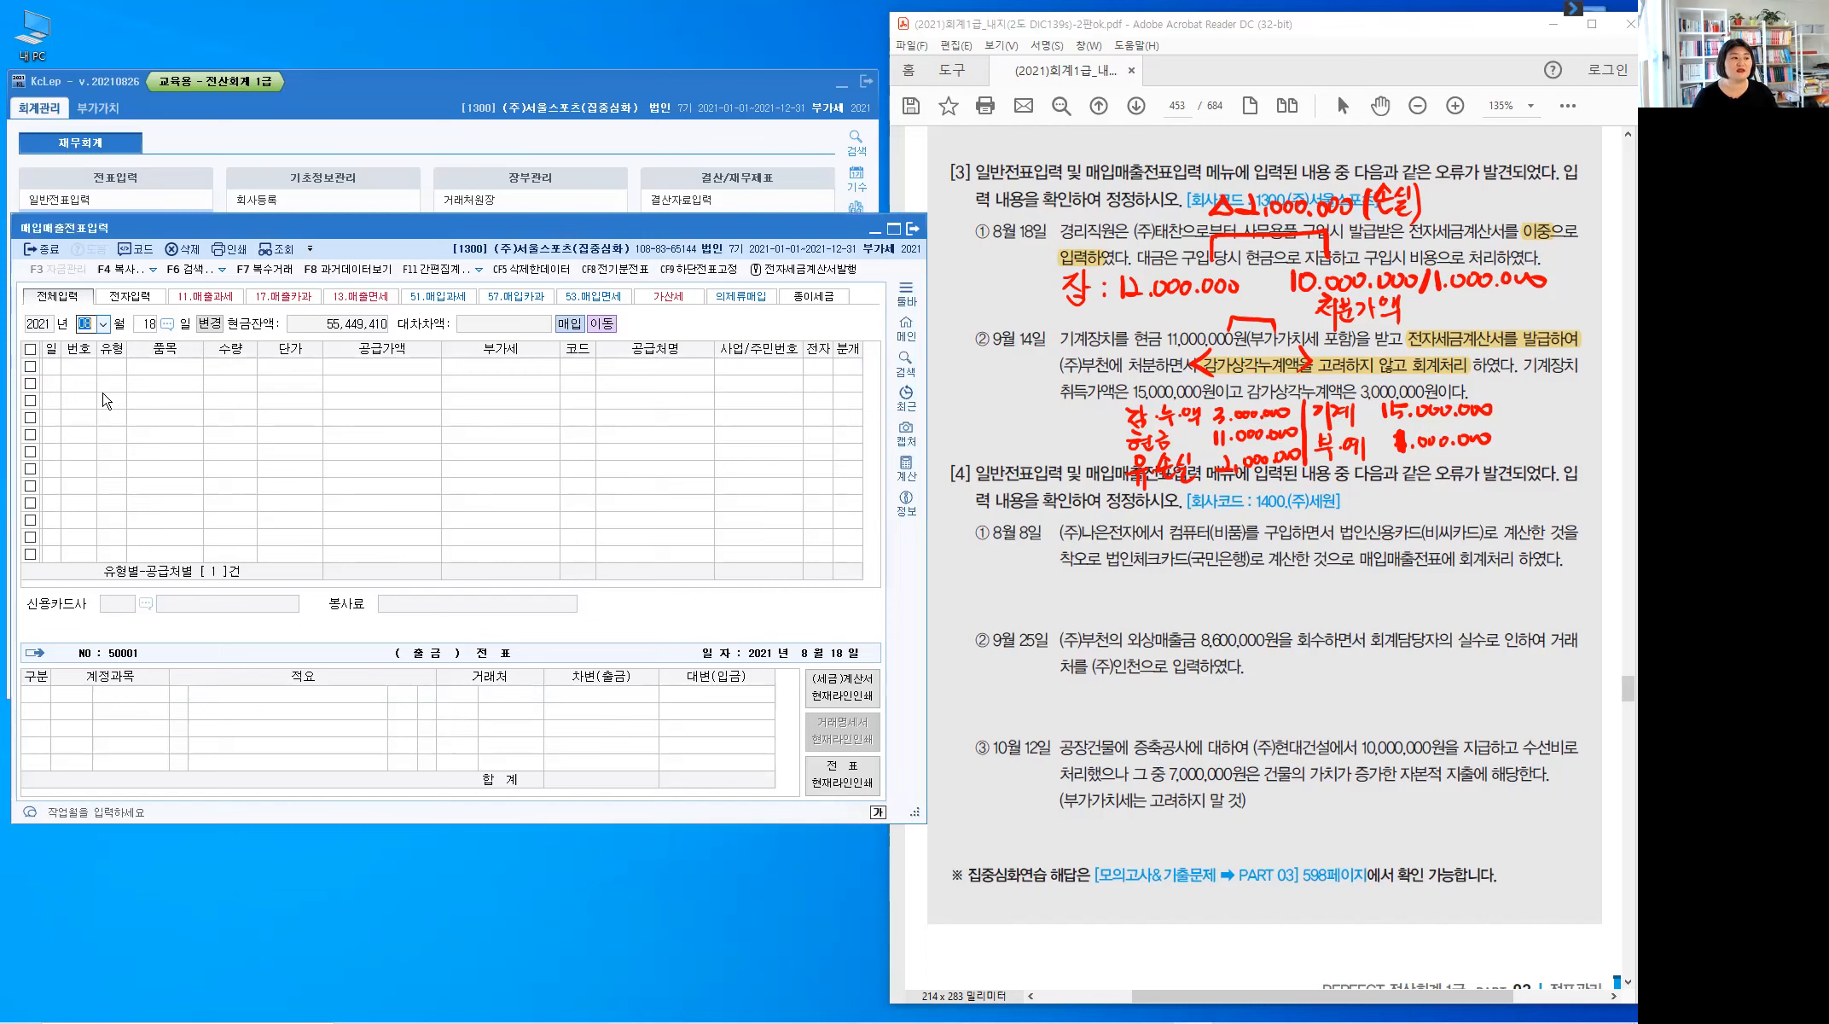
left_click(85, 435)
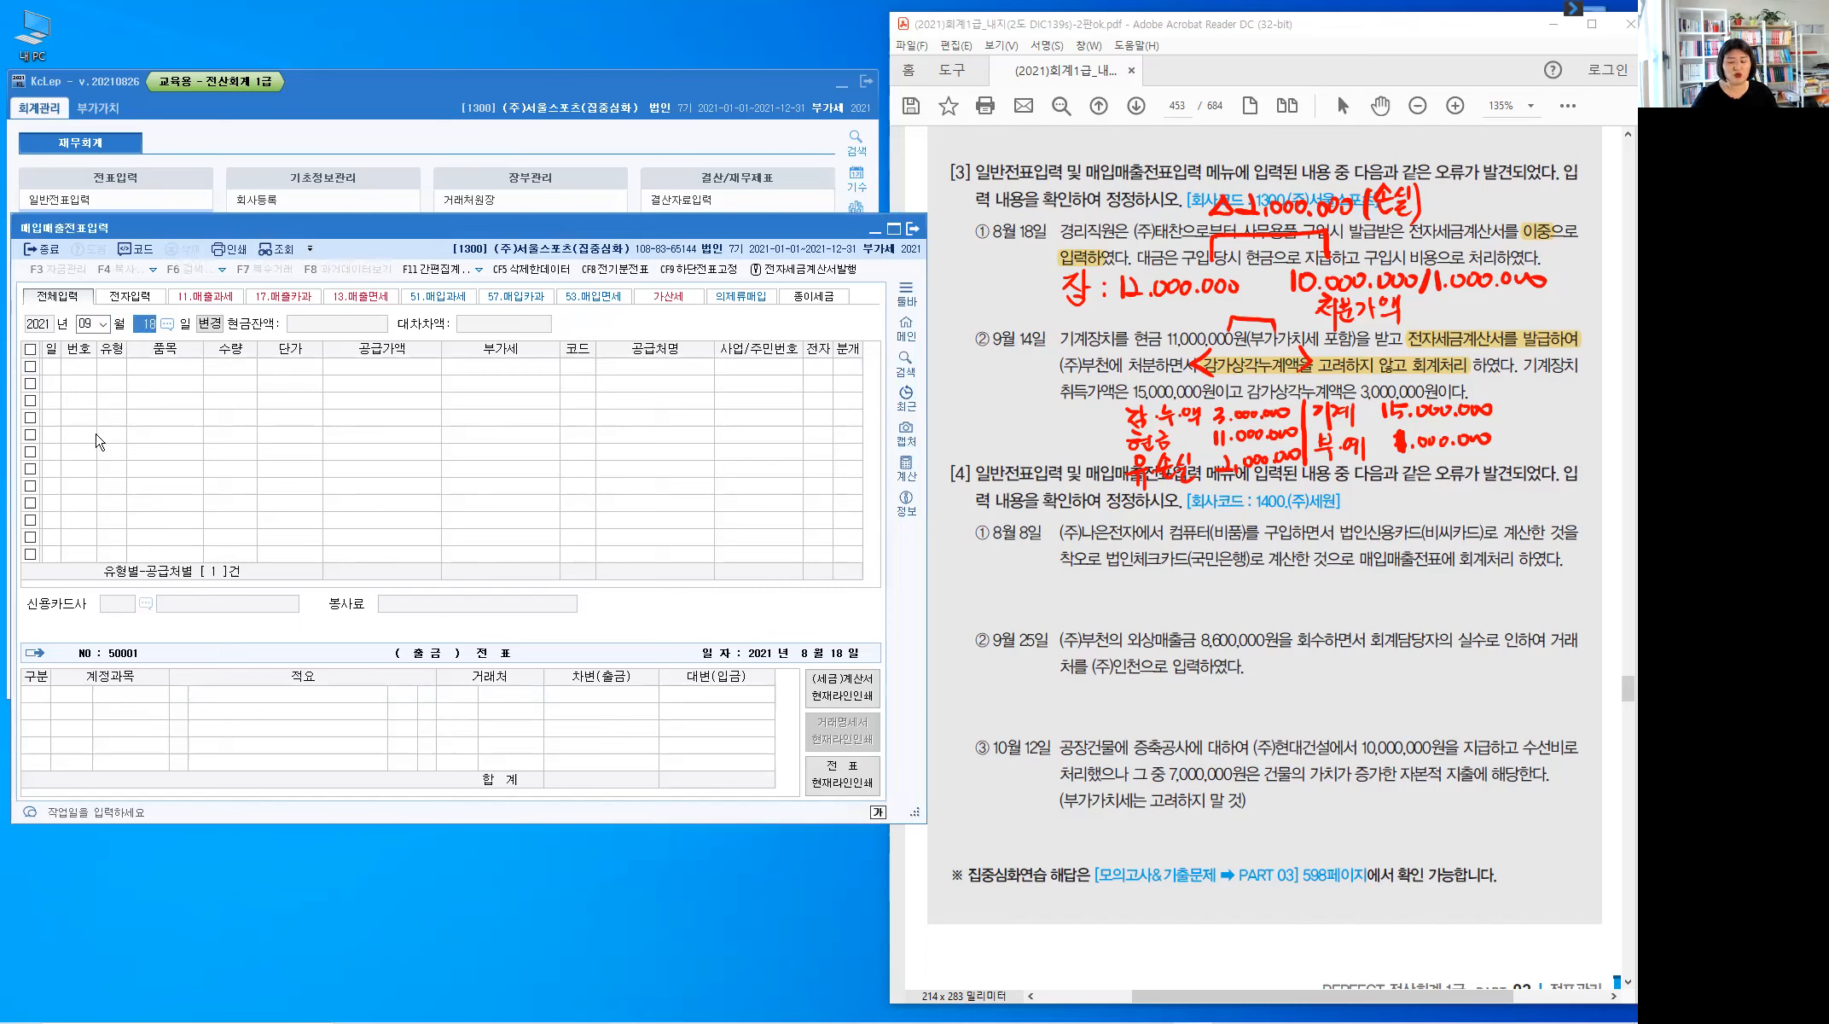
type("14")
key("Return")
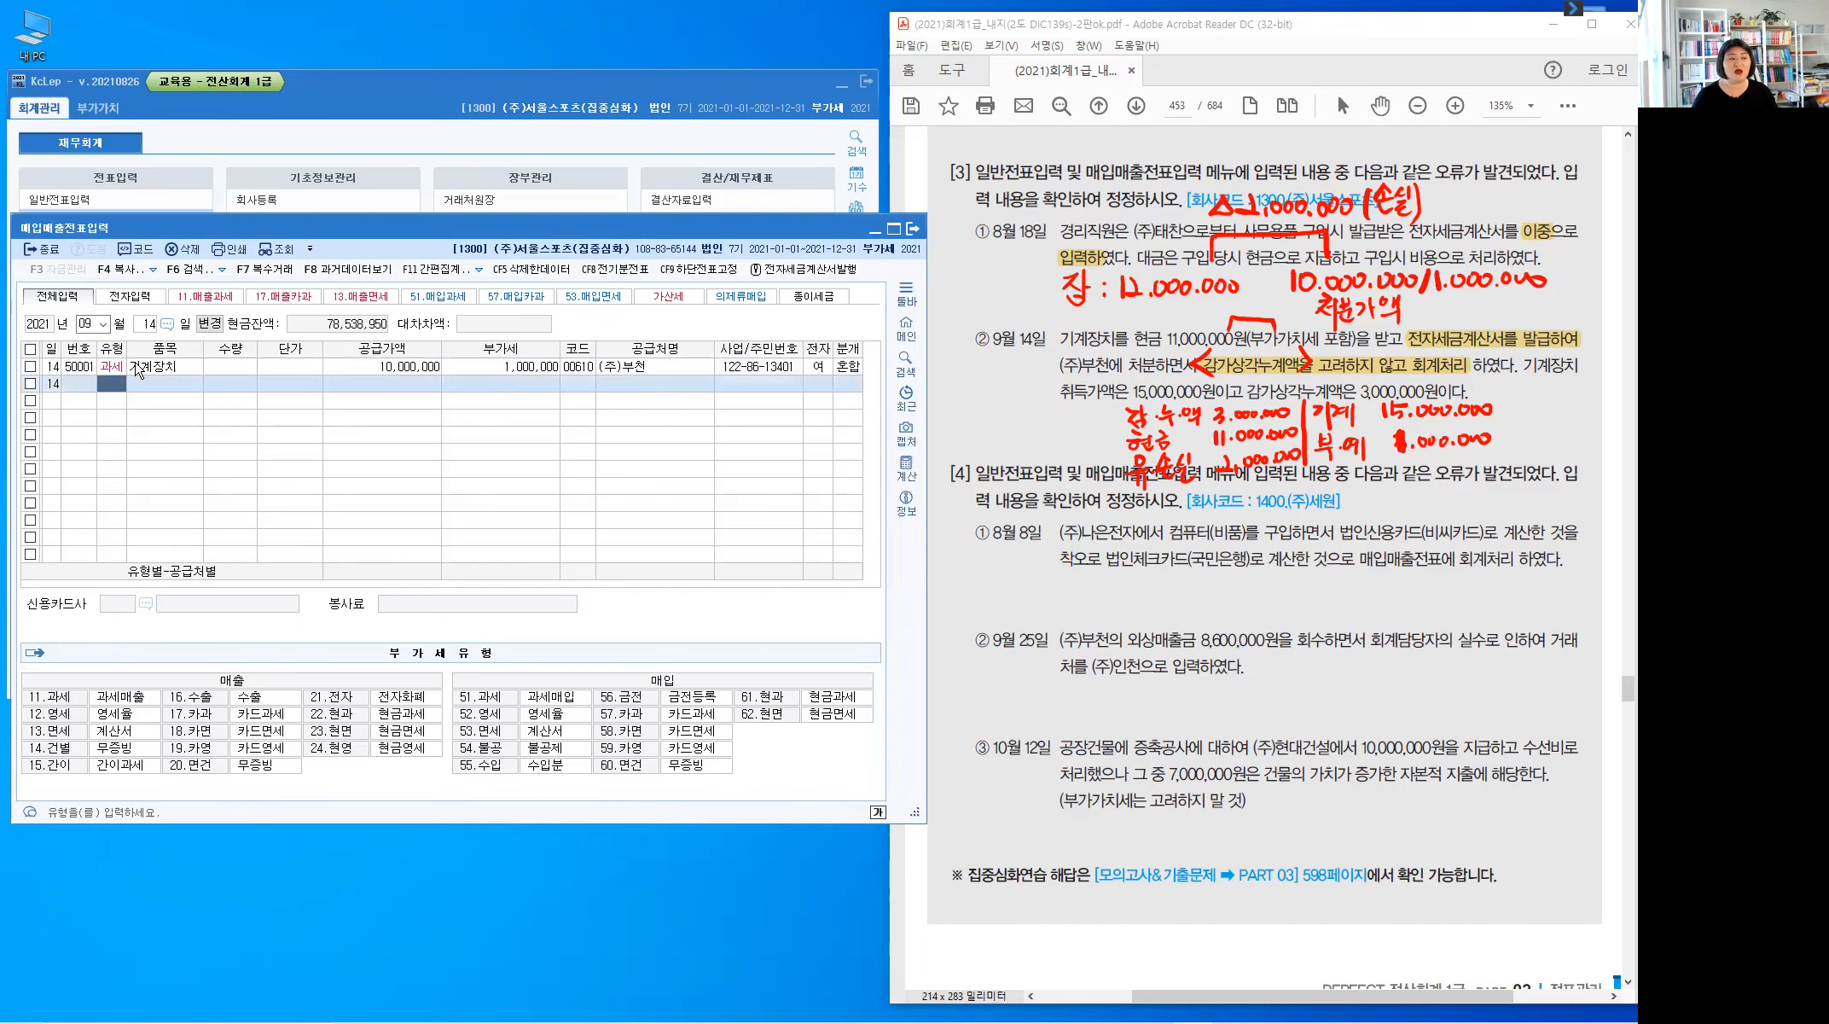
Examine the journal lines of the existing 기계장치 sales voucher to (주)부천, down to its disposal loss line
left_click(128, 372)
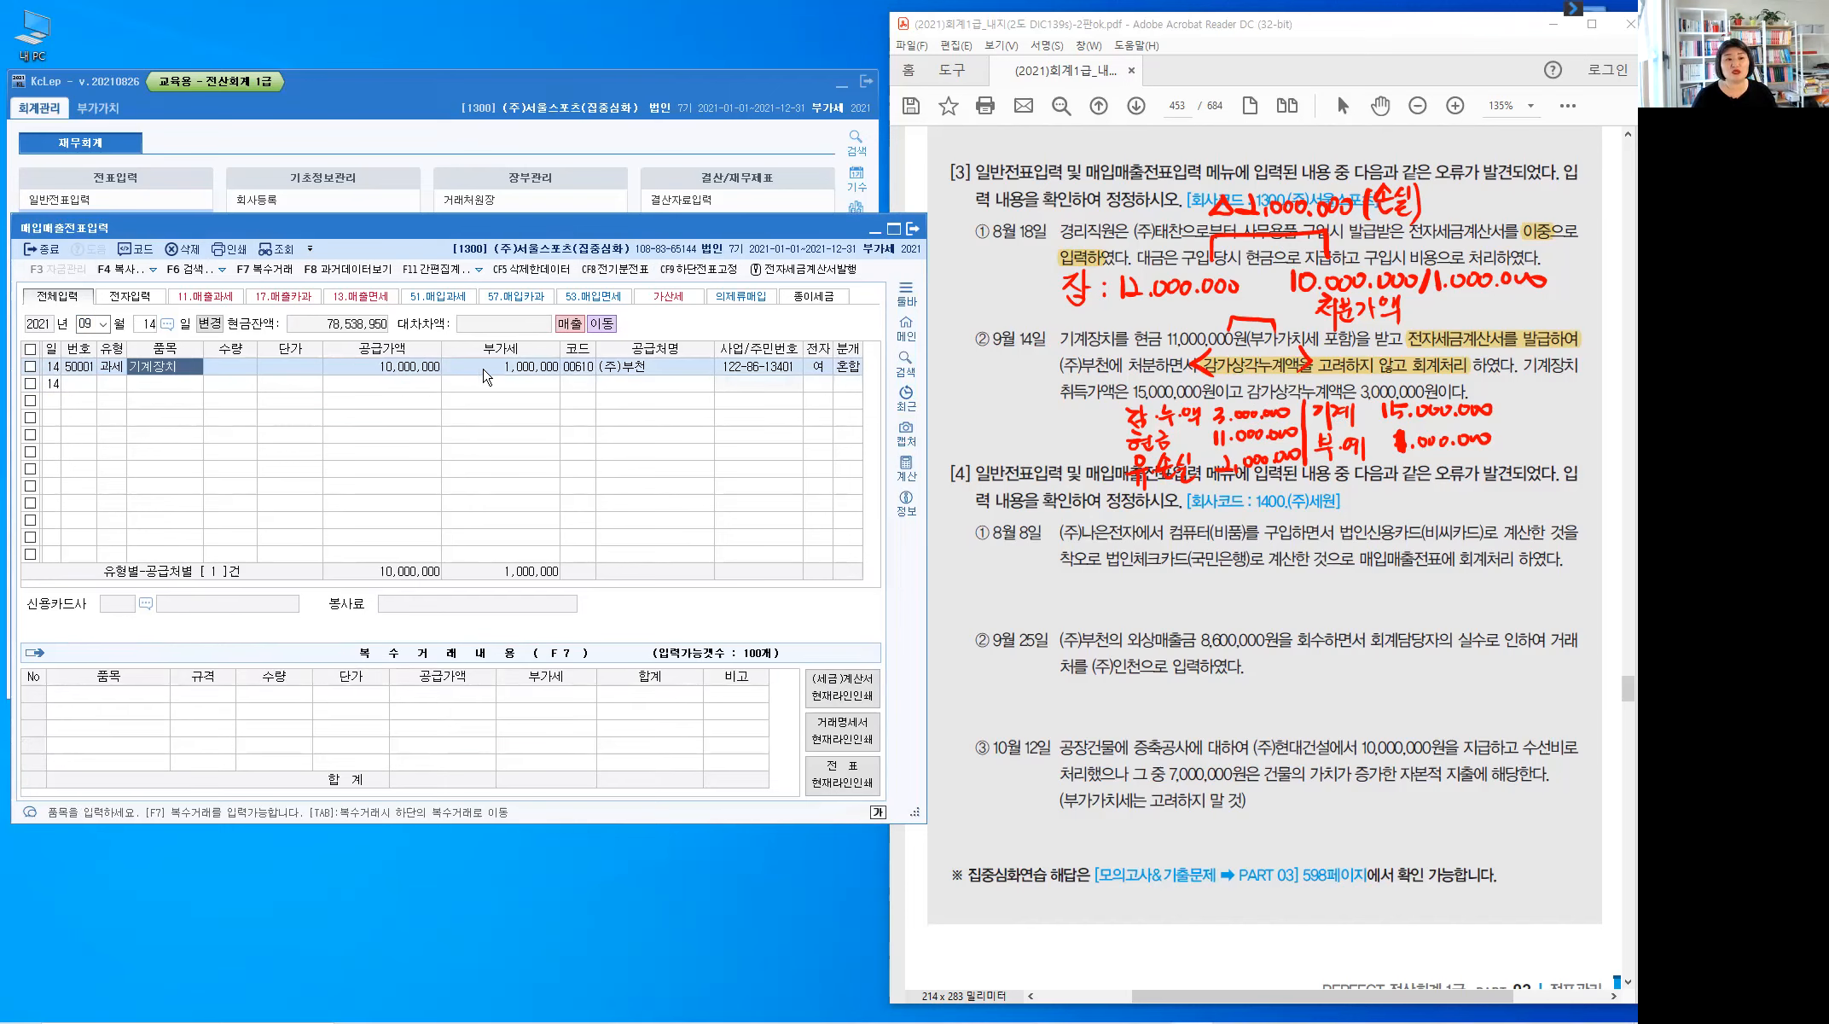
left_click(850, 372)
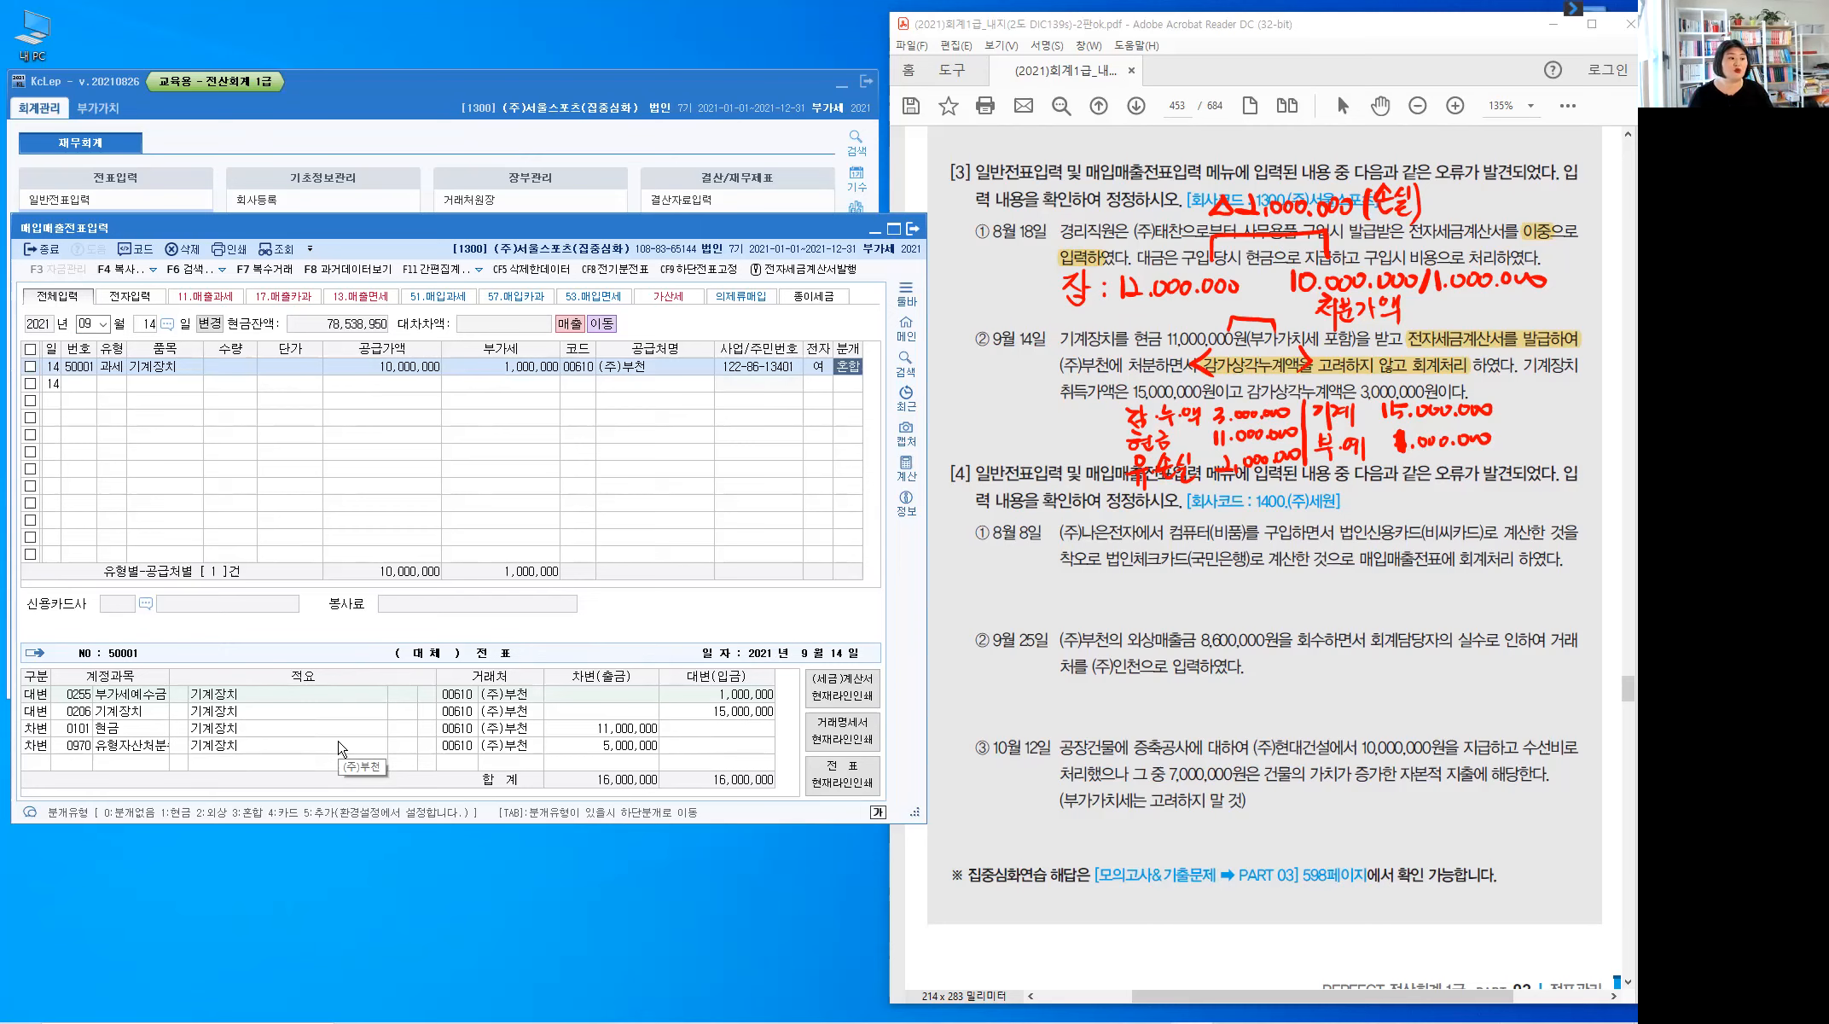
left_click(146, 751)
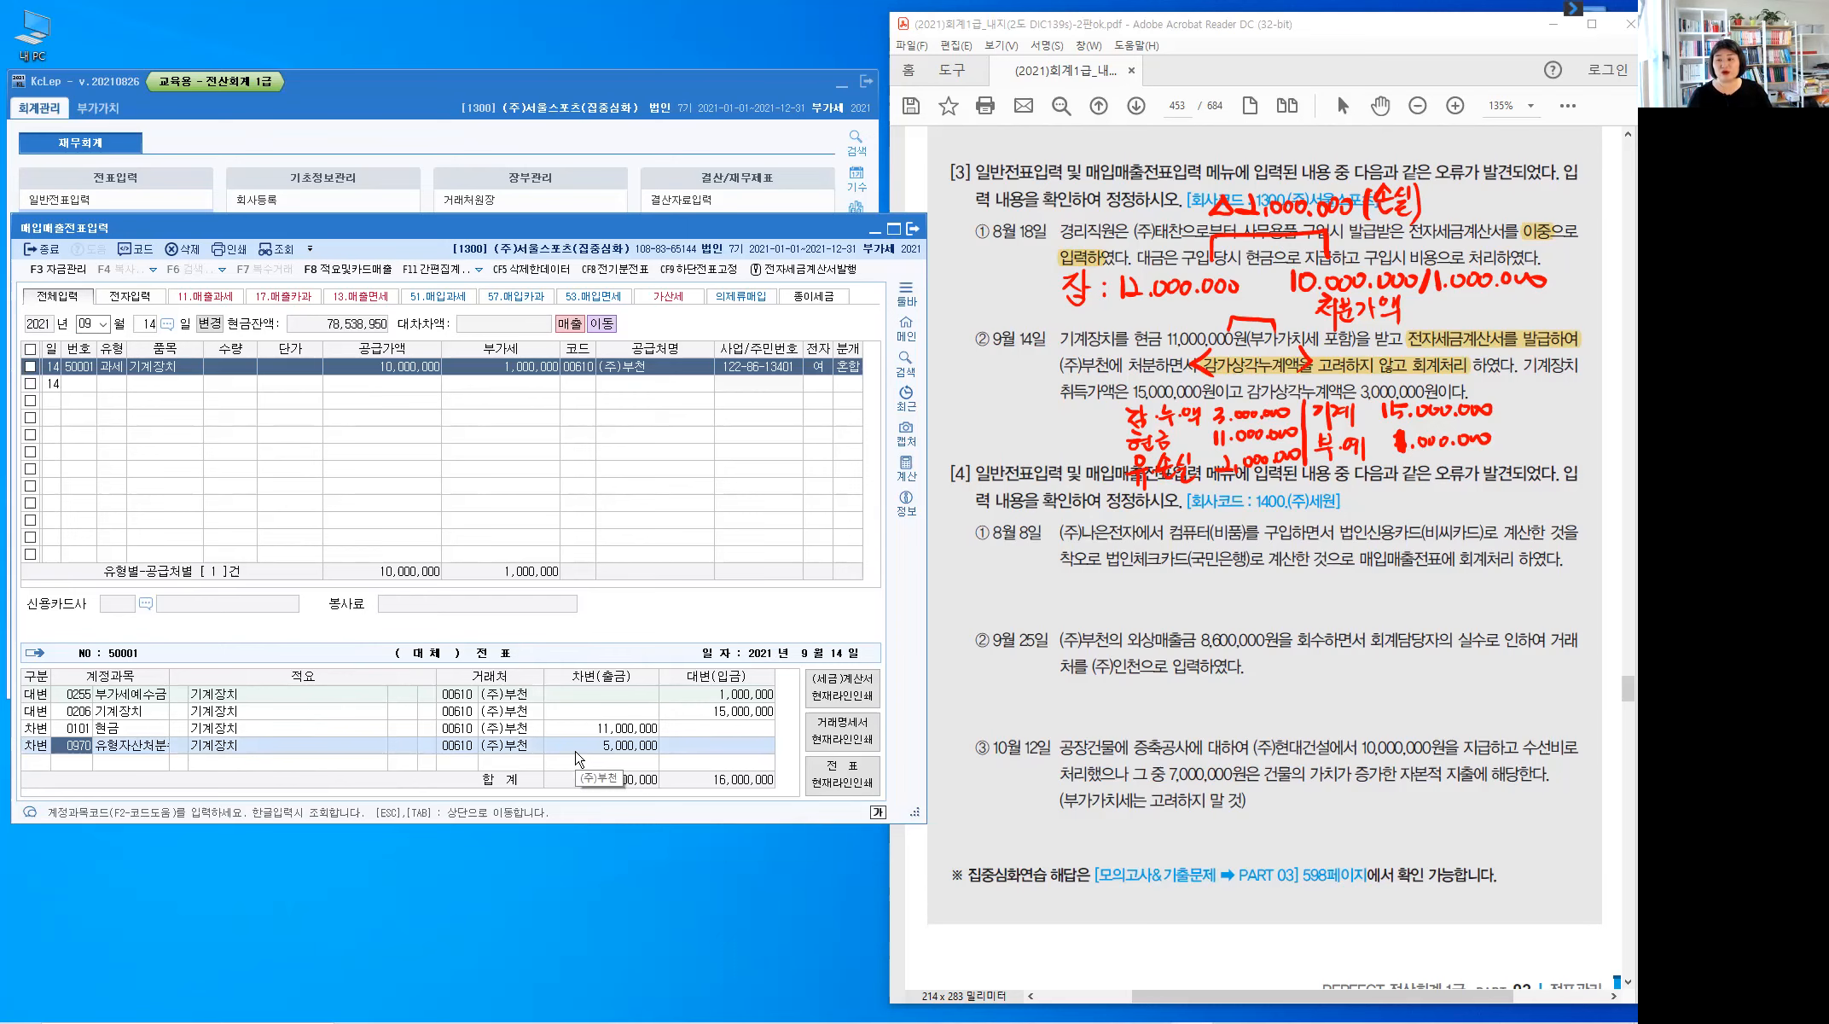
Enter a second September 14 voucher of type 11.과세 for 기계장치, supply value 10,000,000, customer (주)부천, electronic, with a 혼합 journal
left_click(111, 384)
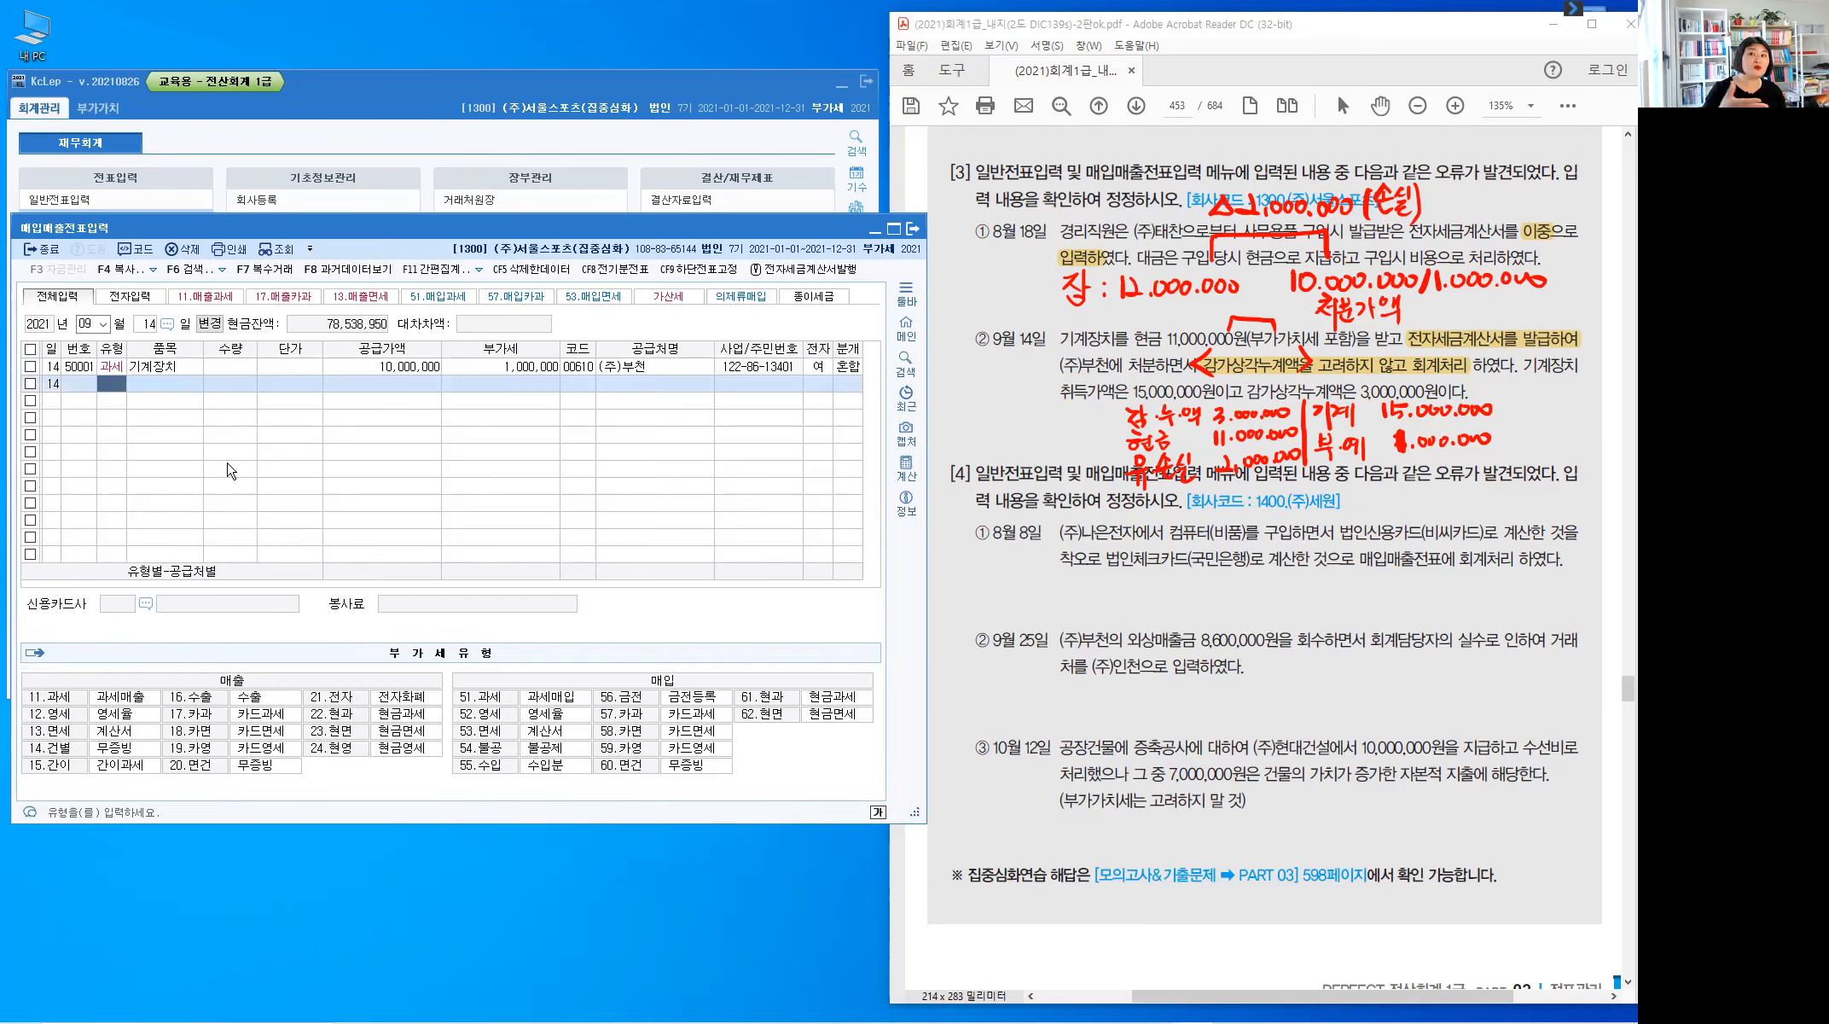
type("11")
key("Return")
type("기계장치")
key("Return")
key("Return")
key("Return")
type("10000000")
key("Return")
key("Return")
type("부천")
Set the 기계장치 credit line of the second voucher to 15,000,000
left_click_drag(411, 822, 410, 888)
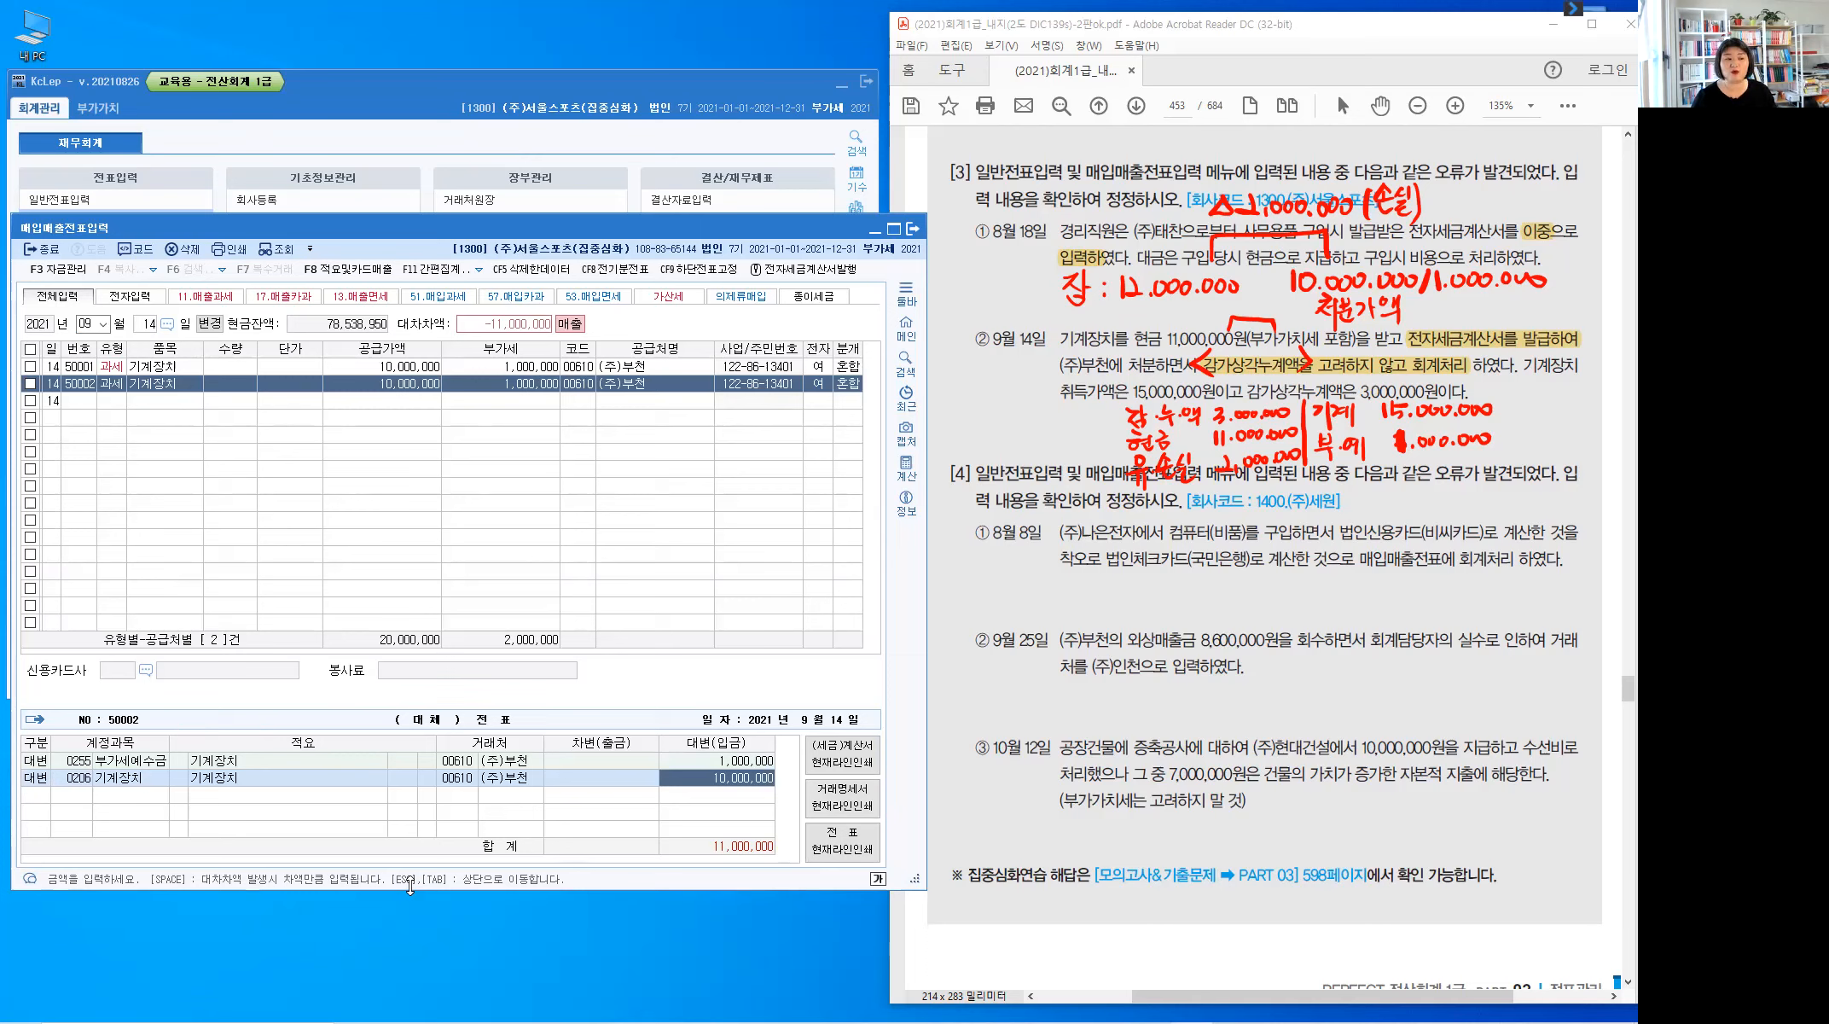
type("1")
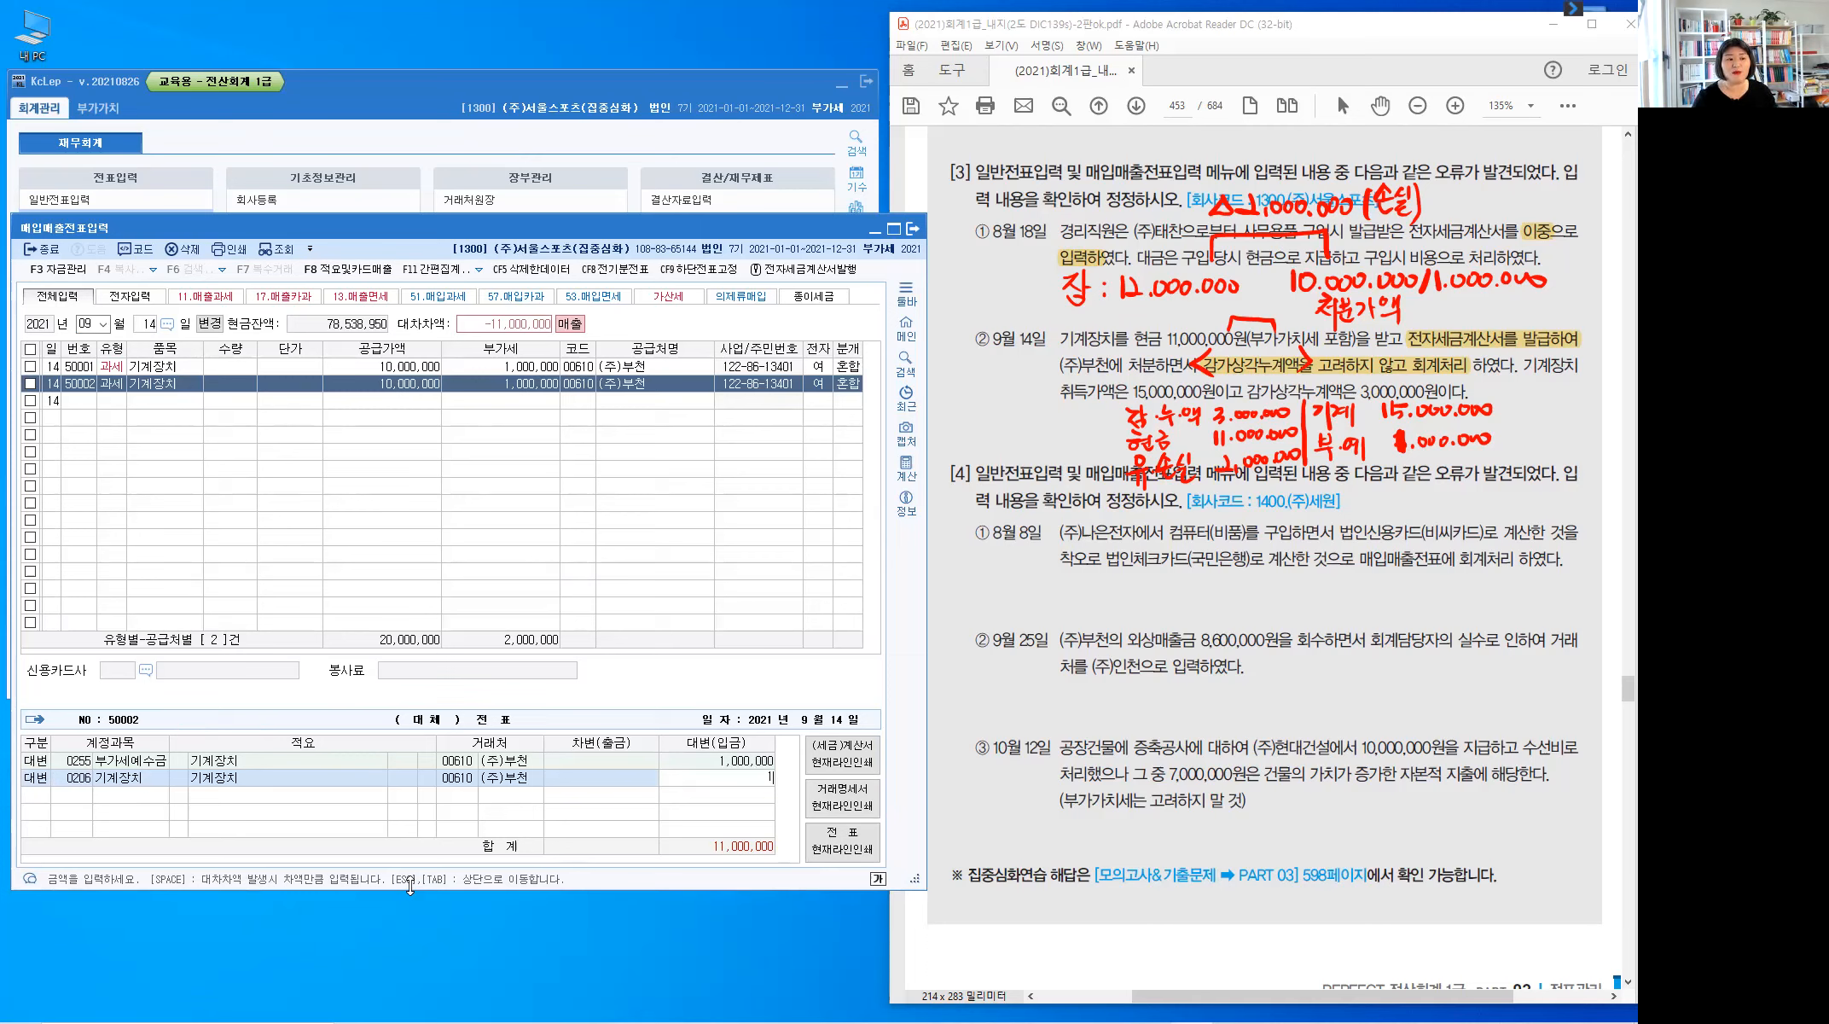
type("5,000,000")
key("Return")
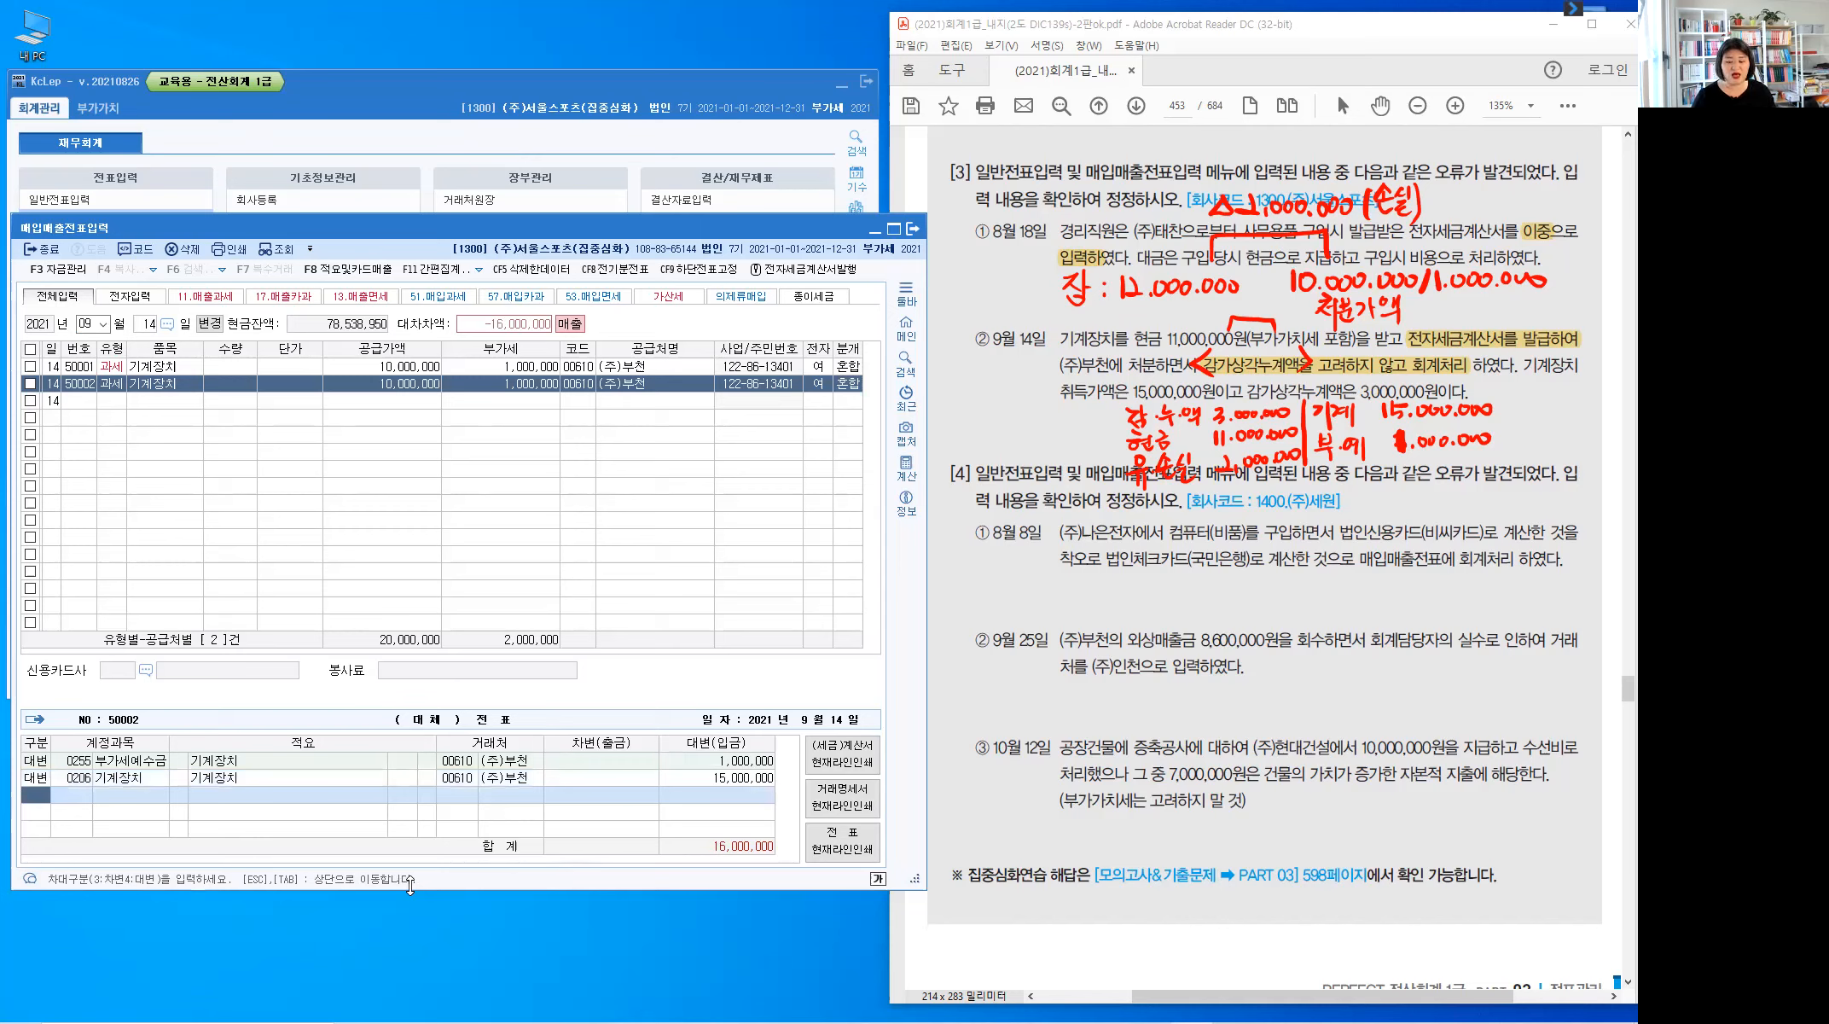
Add a debit line for account 207 감가상각누계액 with the amount 3,000,000 to the second voucher
type("3")
key("Return")
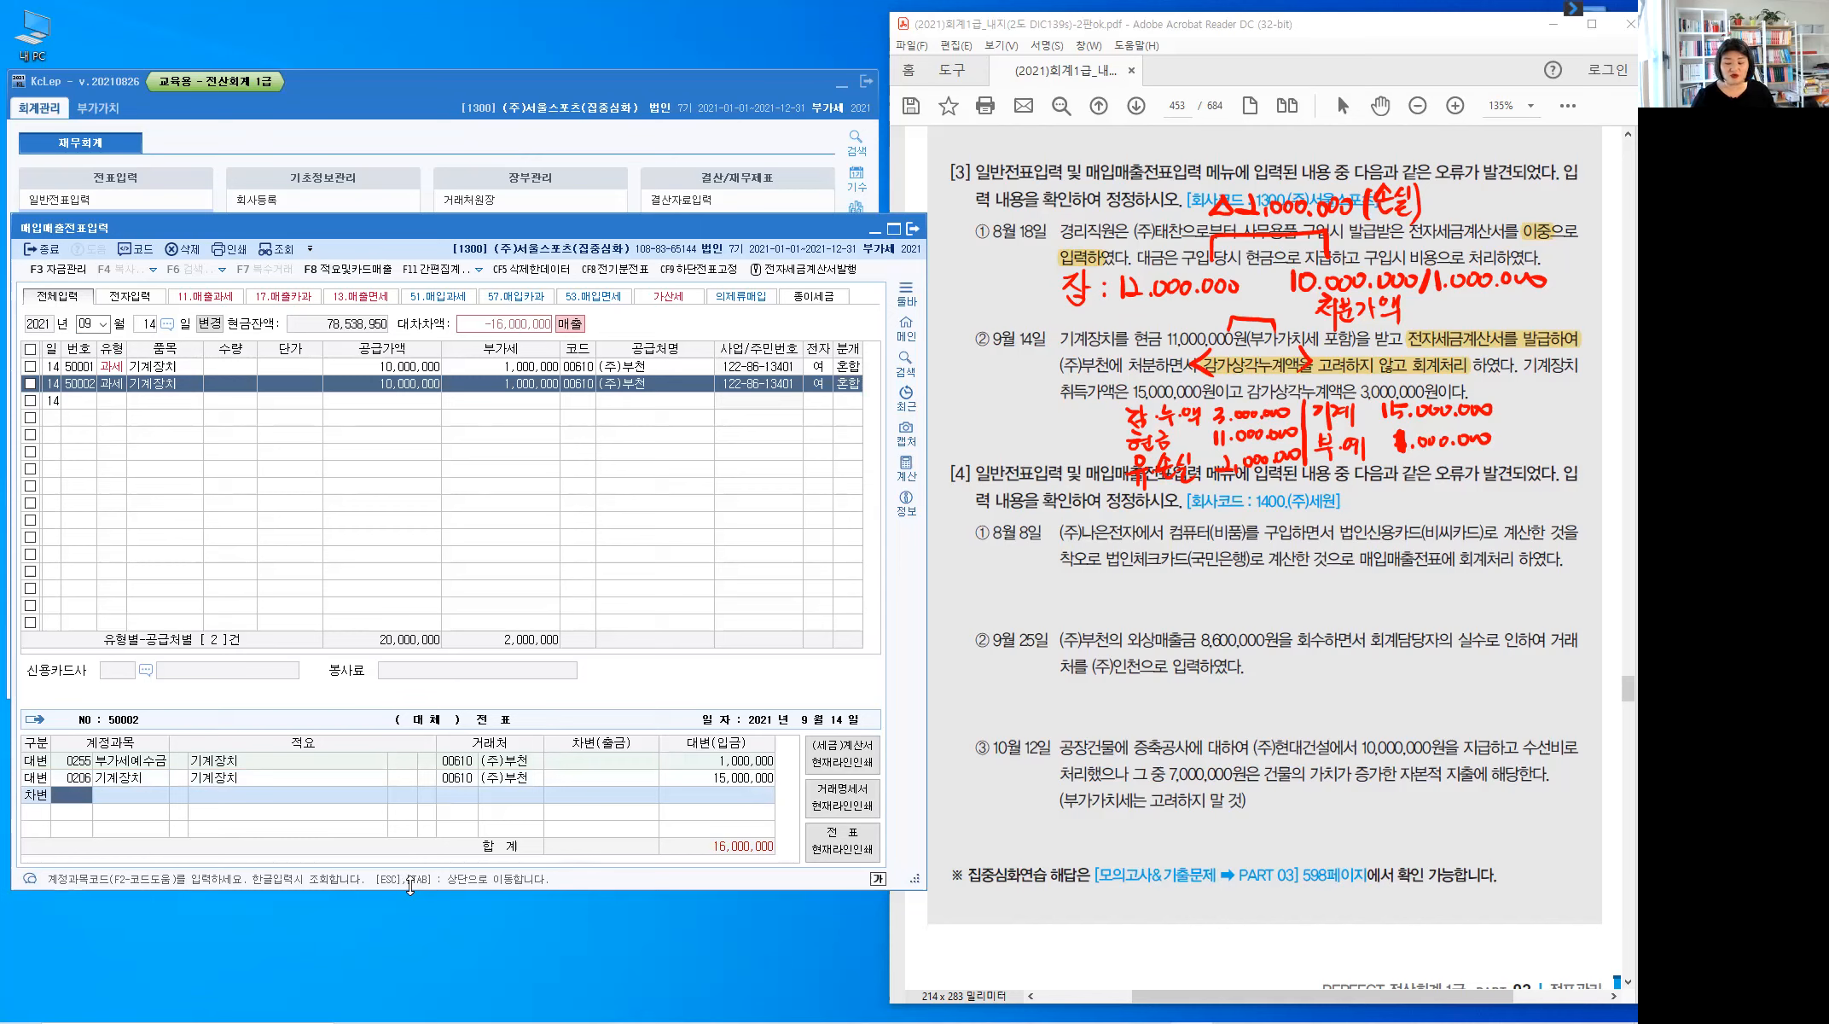
type("207")
key("Return")
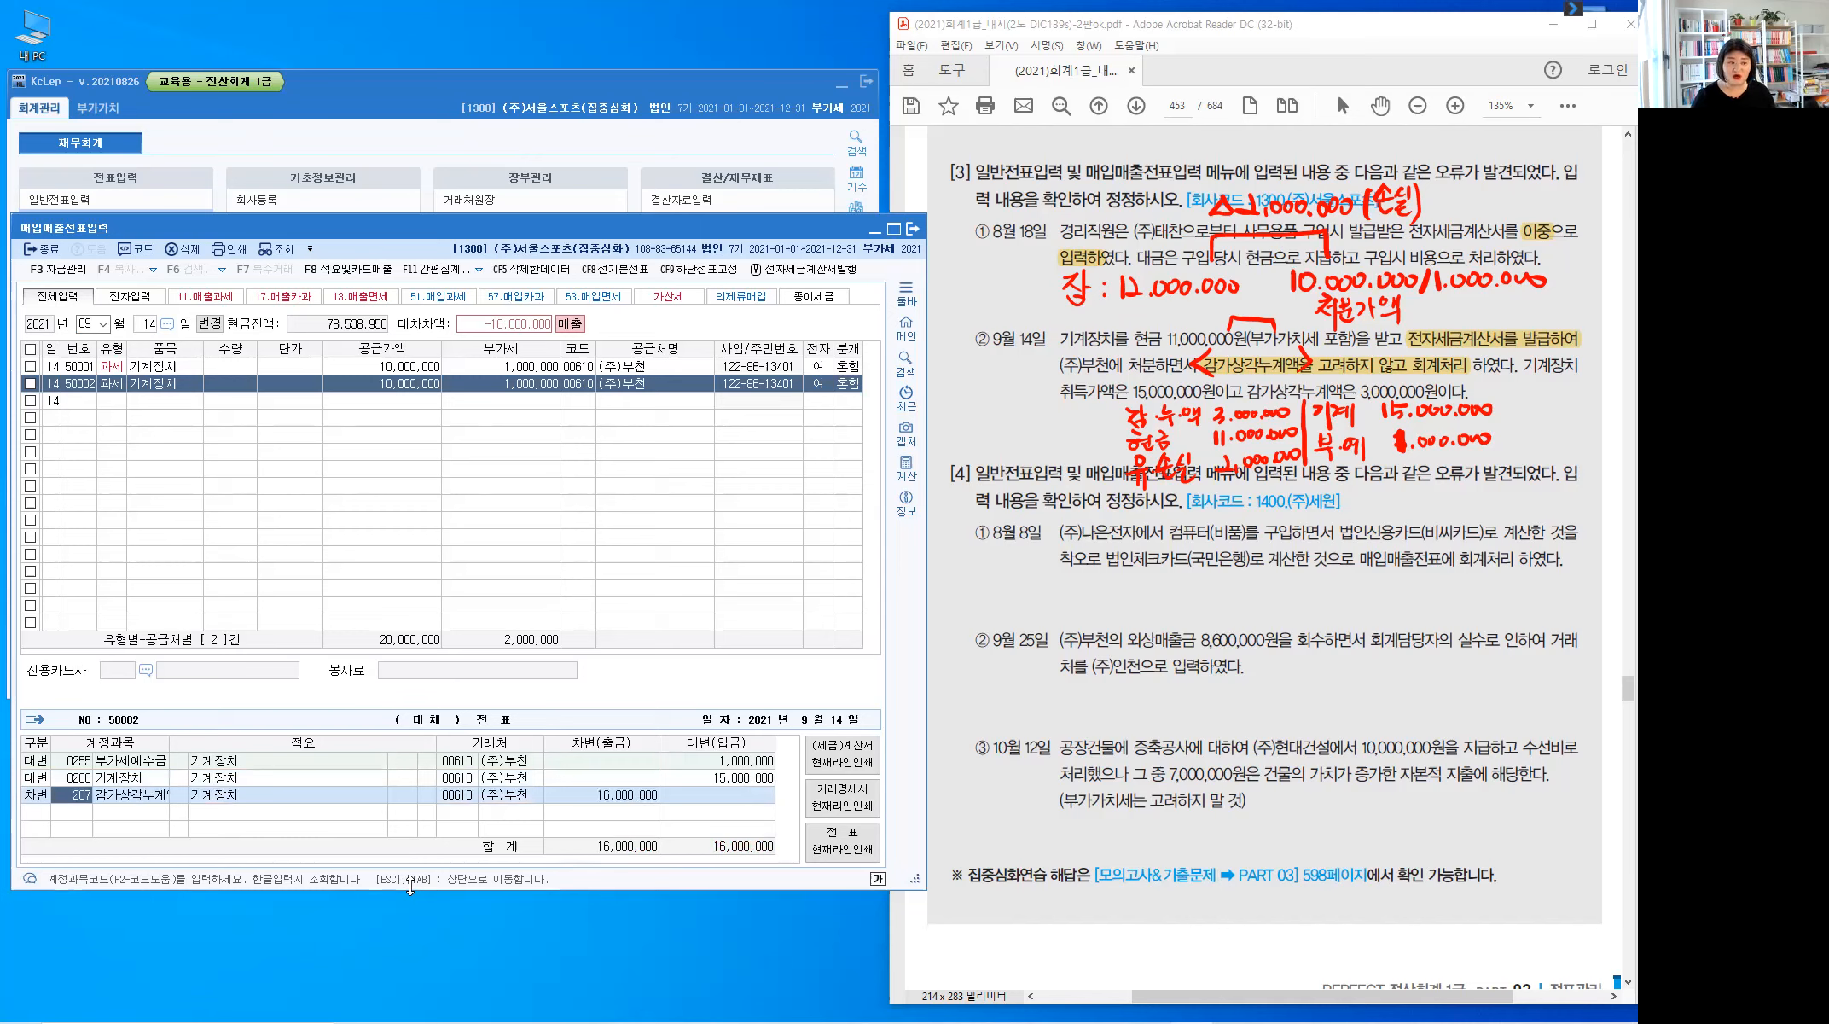
key("Return")
type("3")
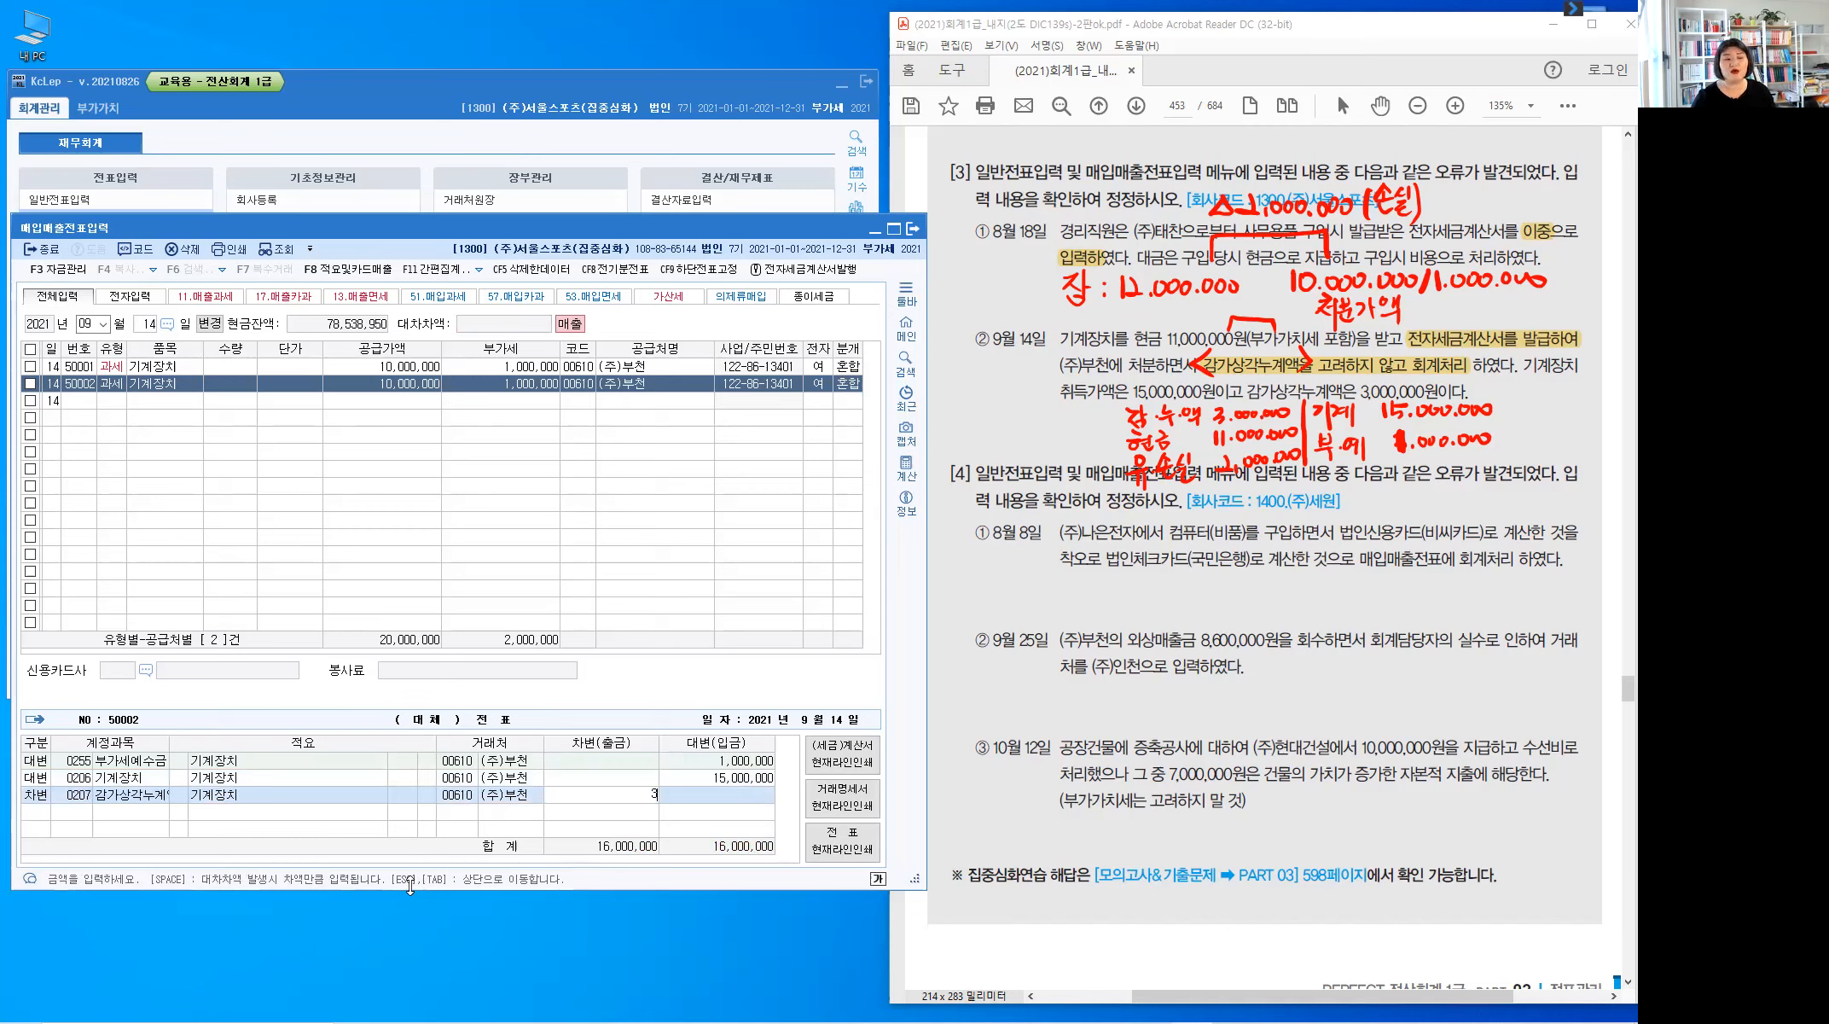
type("++")
key("Return")
Add a debit line for account 101 현금 with the amount 11,000,000 to the second voucher
type("3")
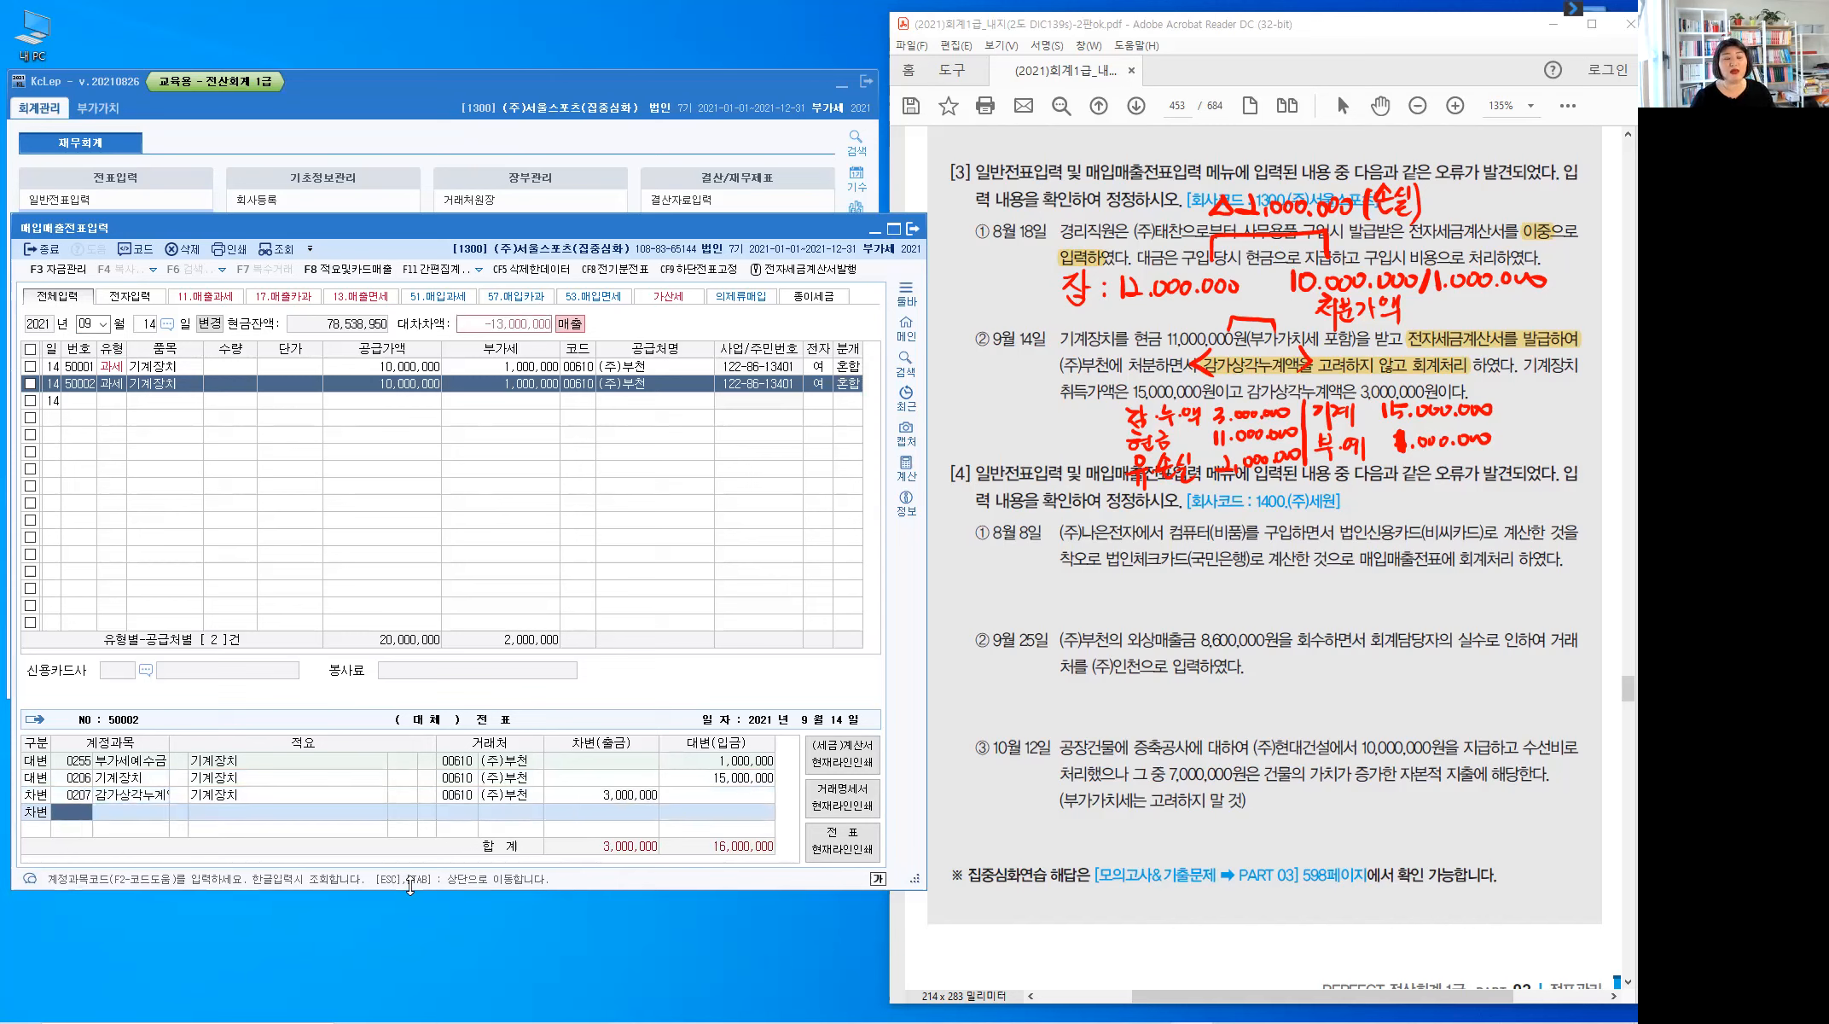
type("101")
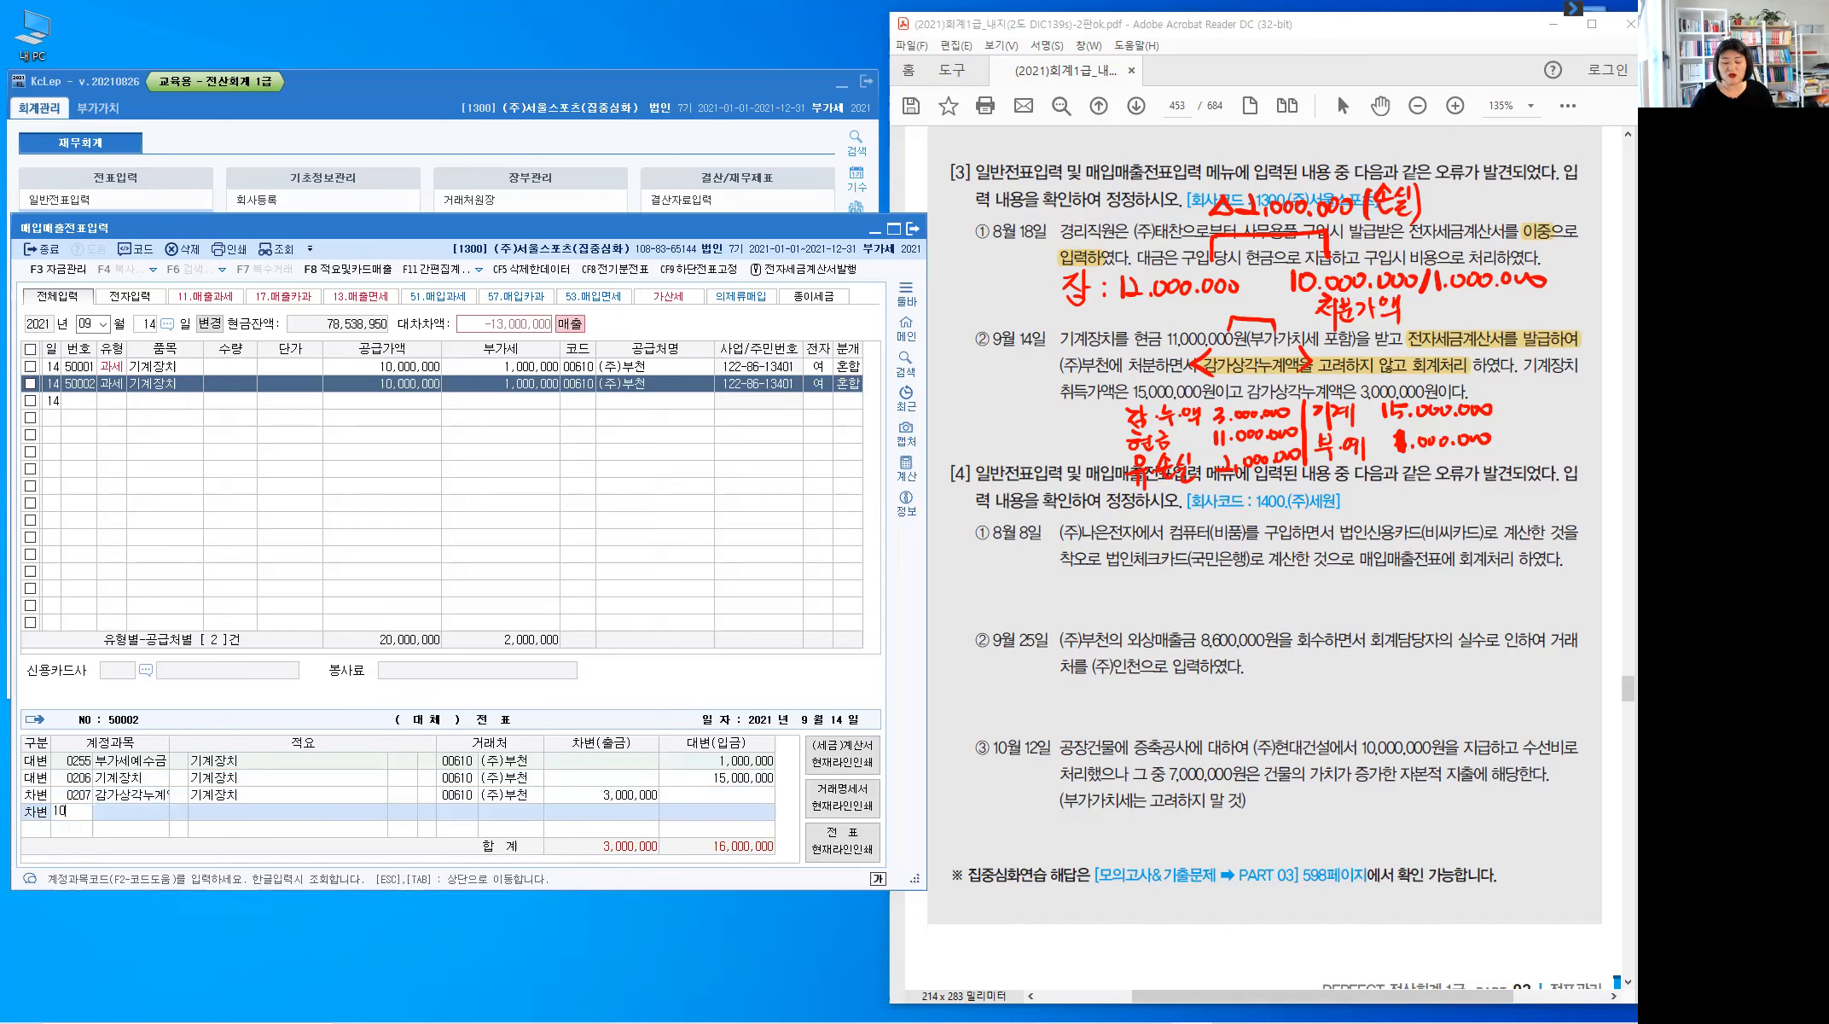
key("Return")
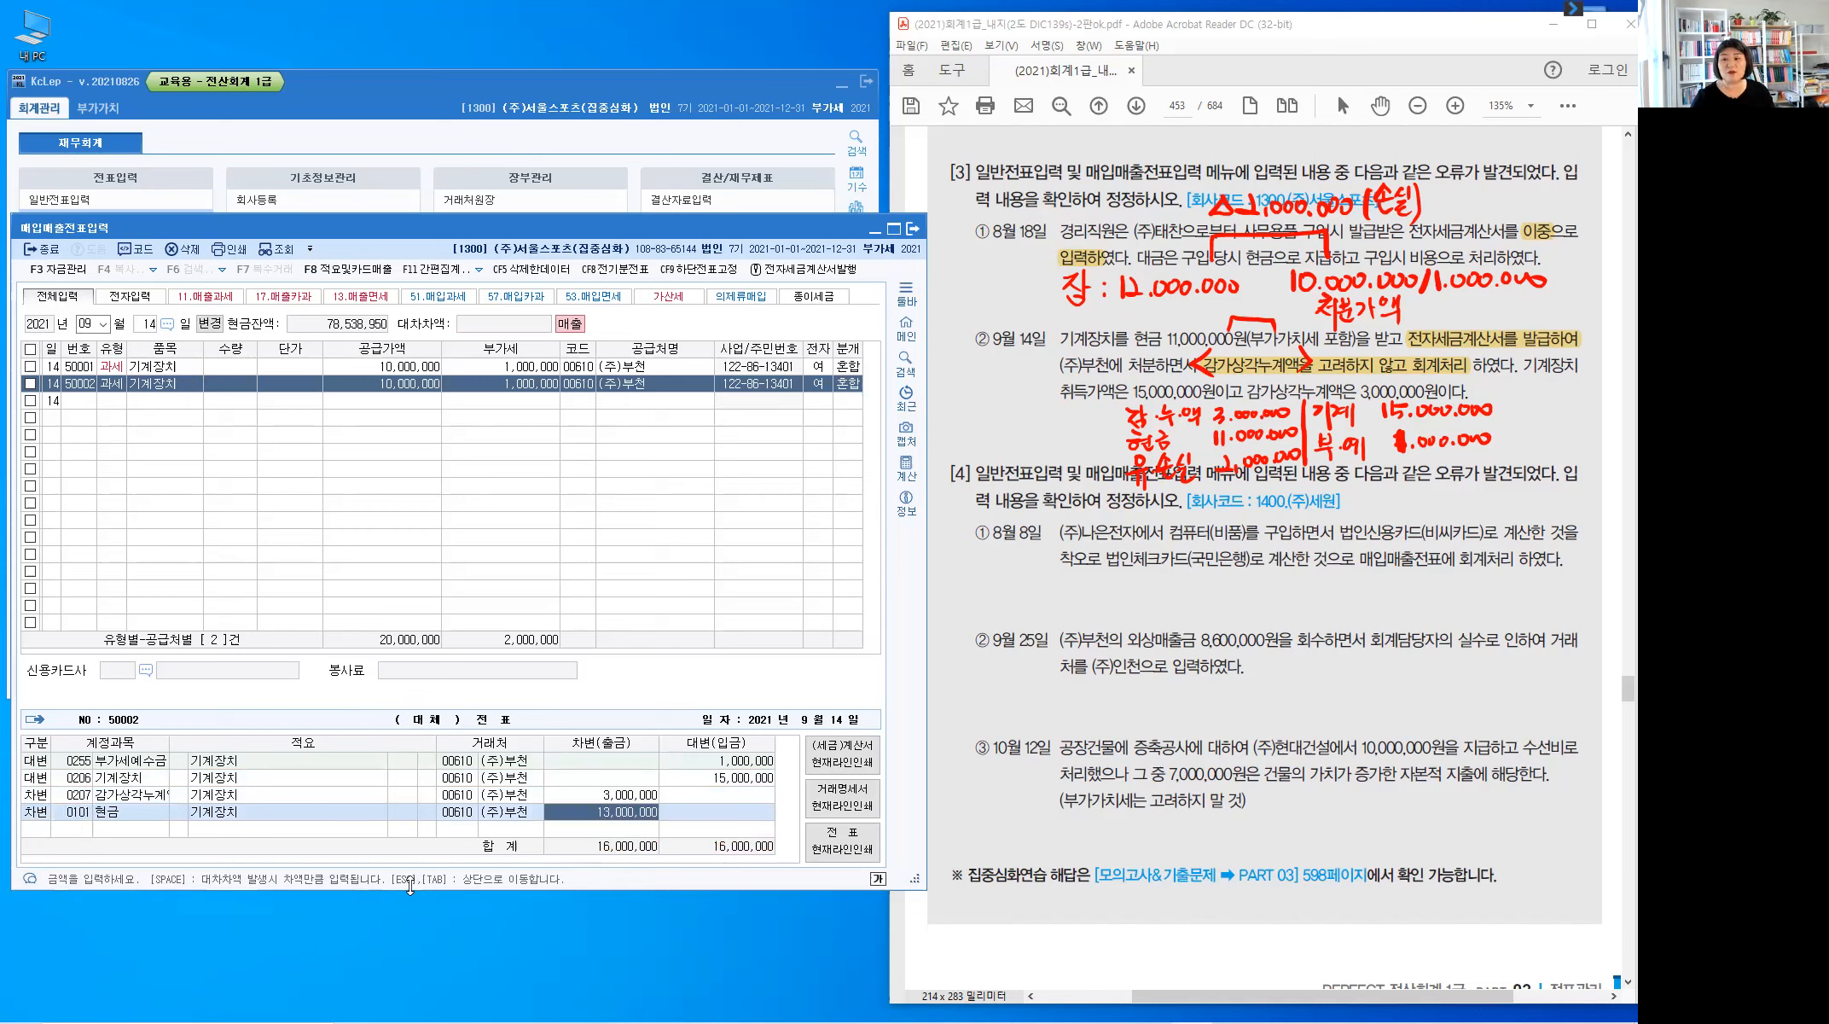
type("11000000")
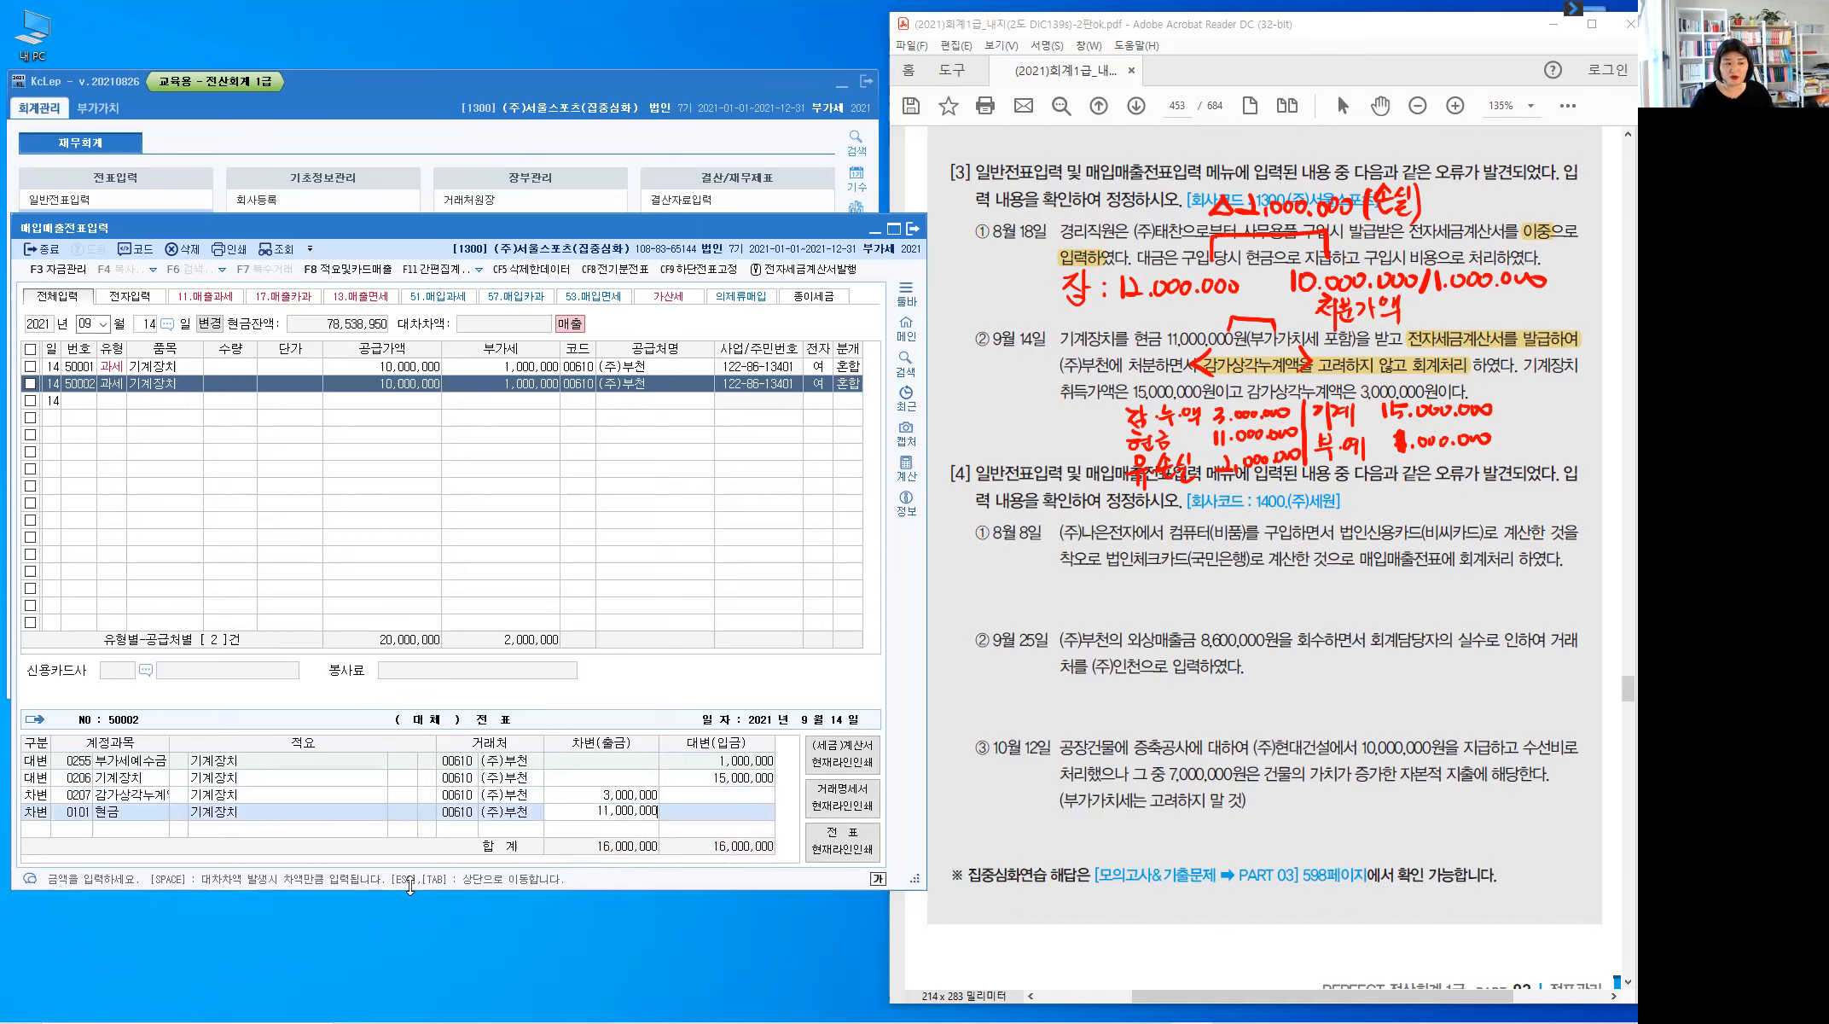
key("Return")
Add a debit line for account 970 유형자산처분손실 with the amount 2,000,000, finding the account by "유형"
type("3")
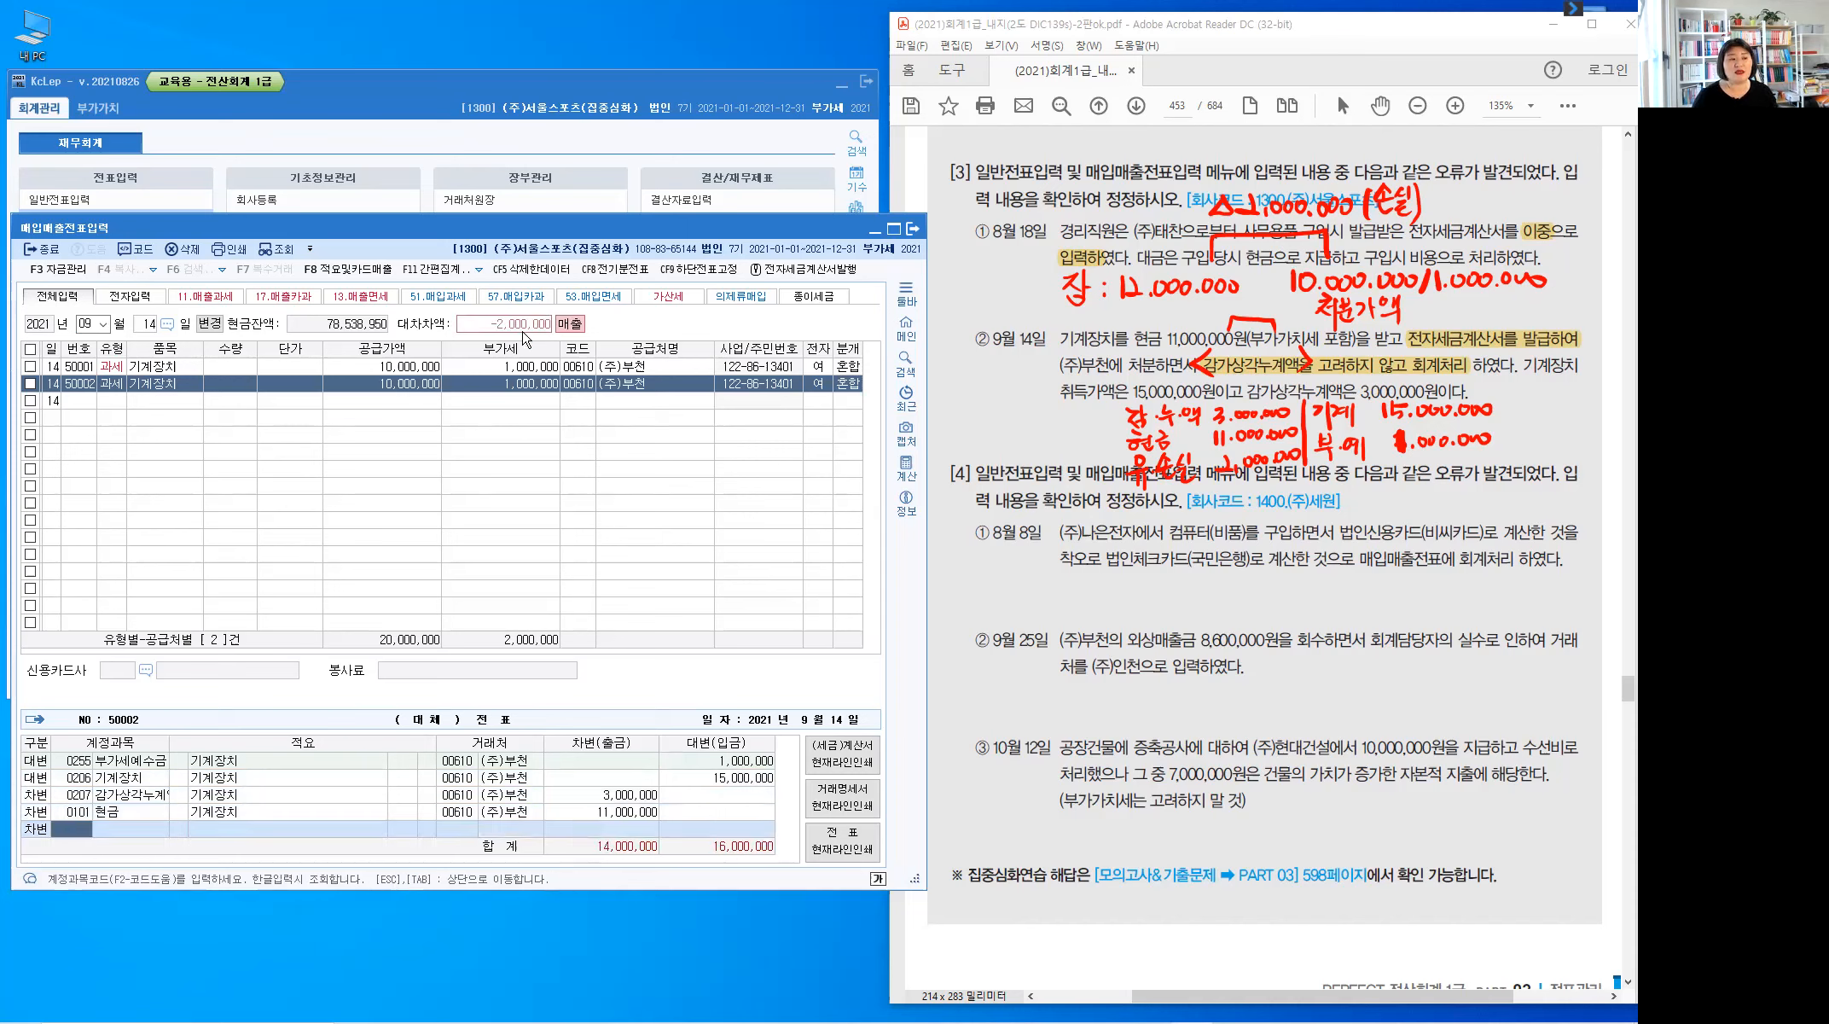
key("ctrl")
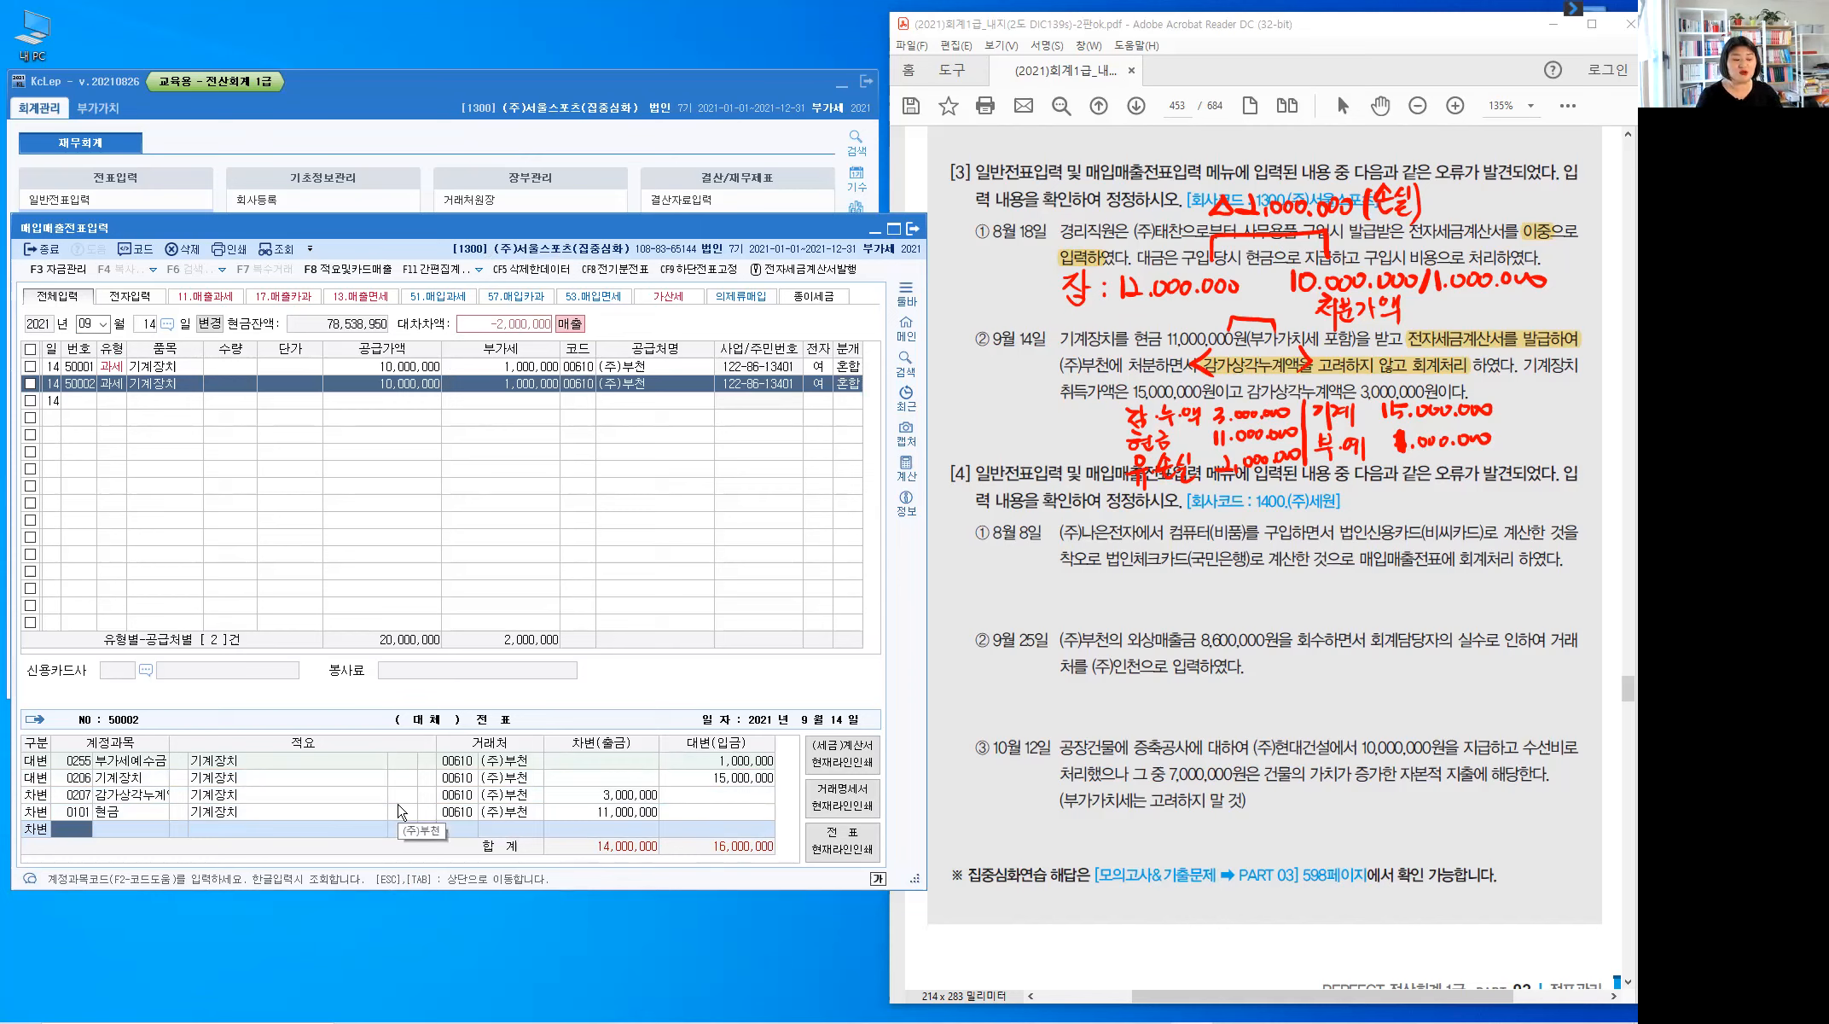
type("유형")
key("Return")
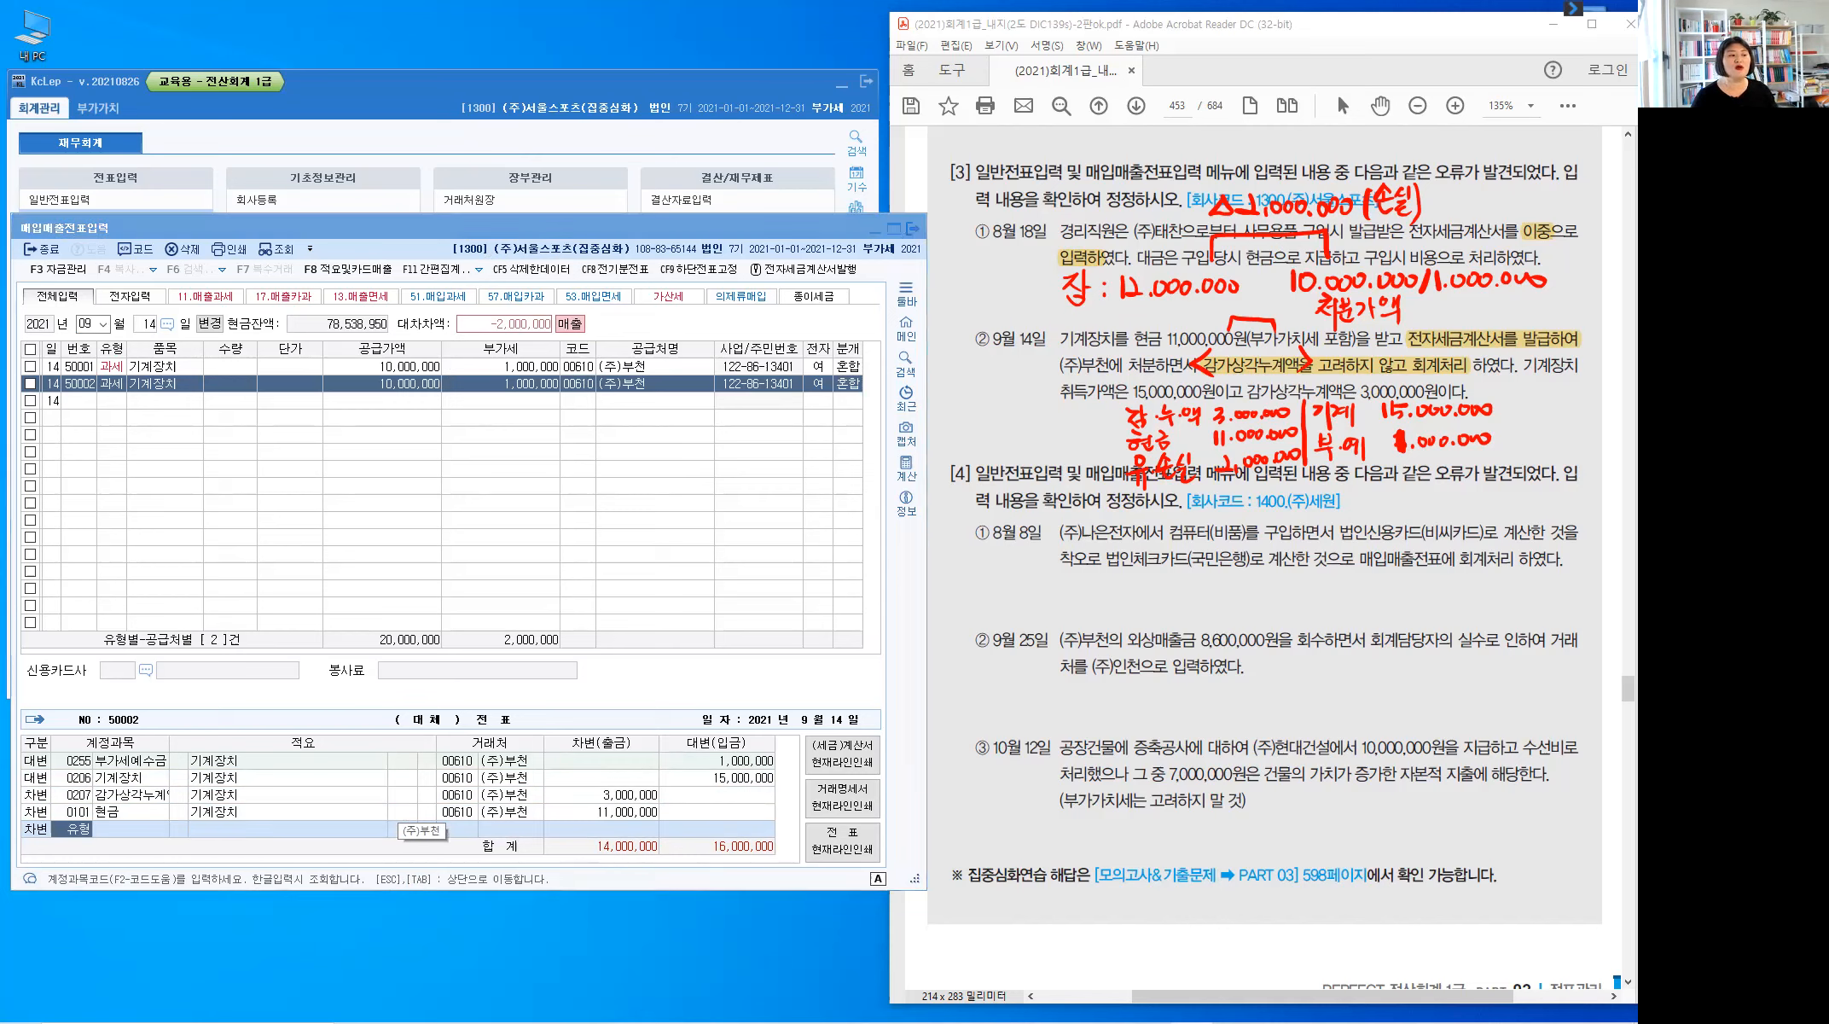
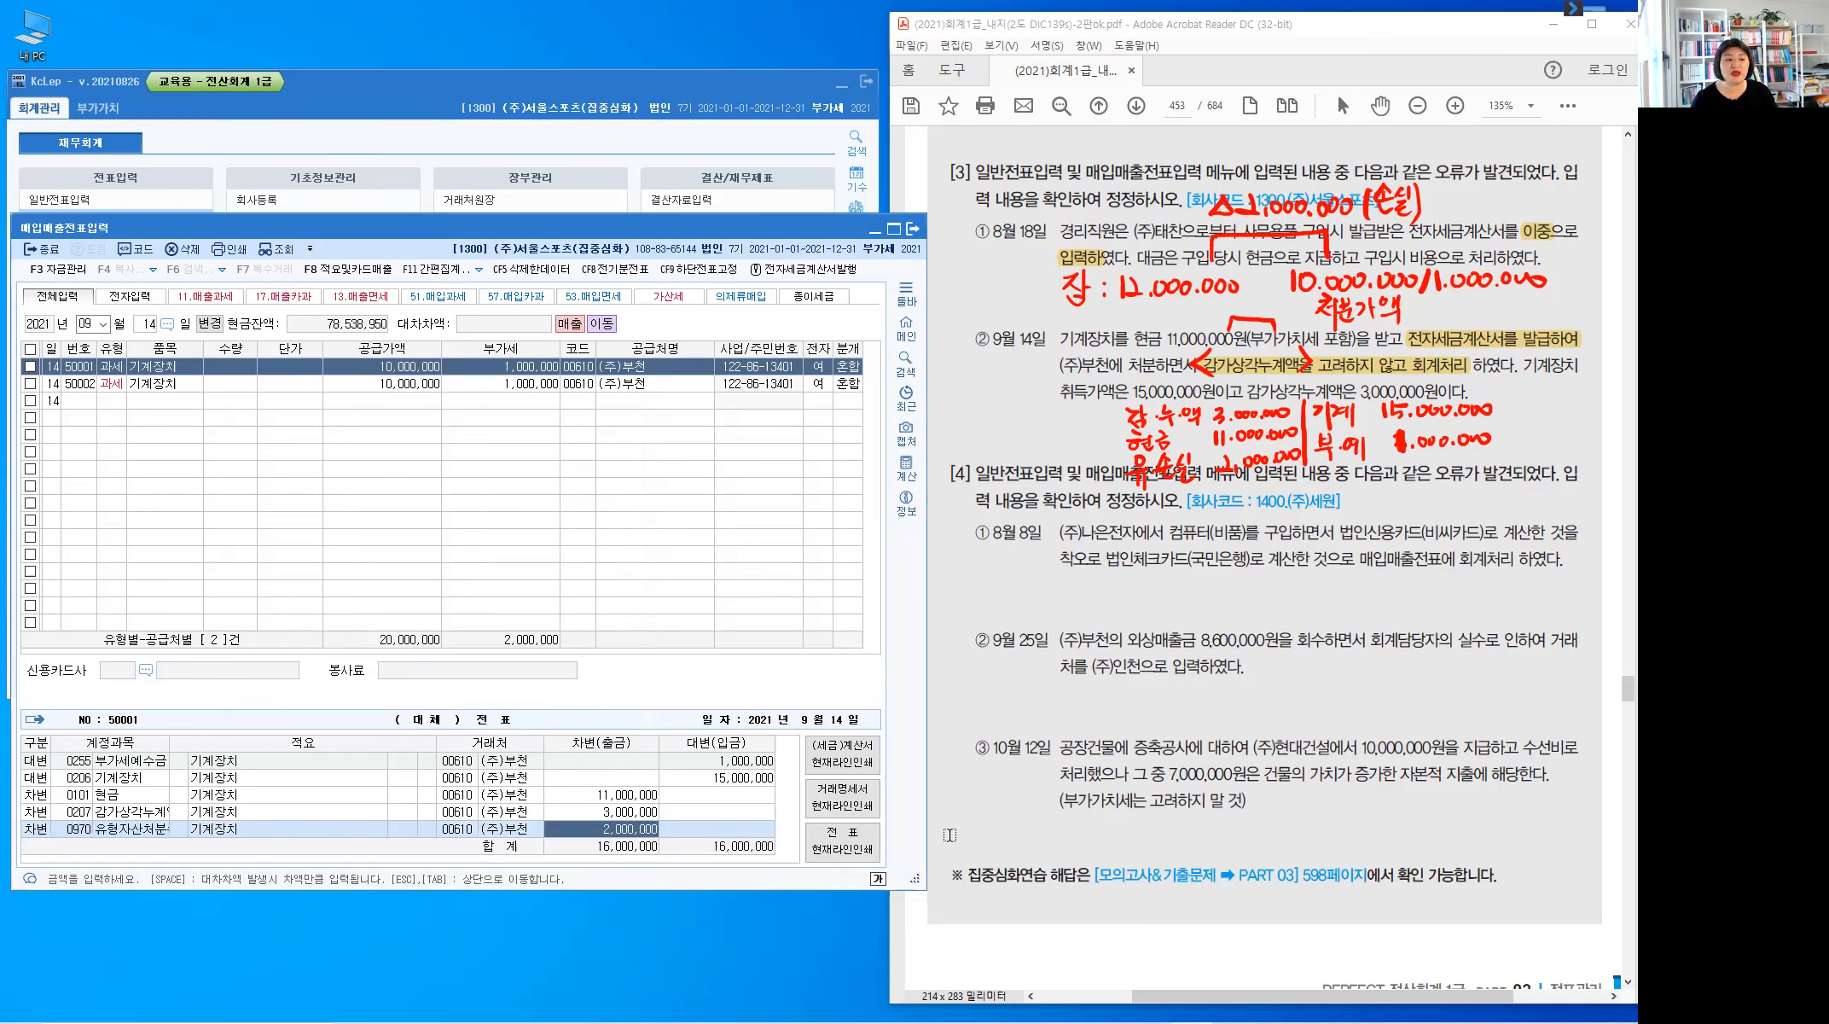
Leave the original September 14 voucher's corrected journal and reopen it to review its debit and credit lines
key("Escape")
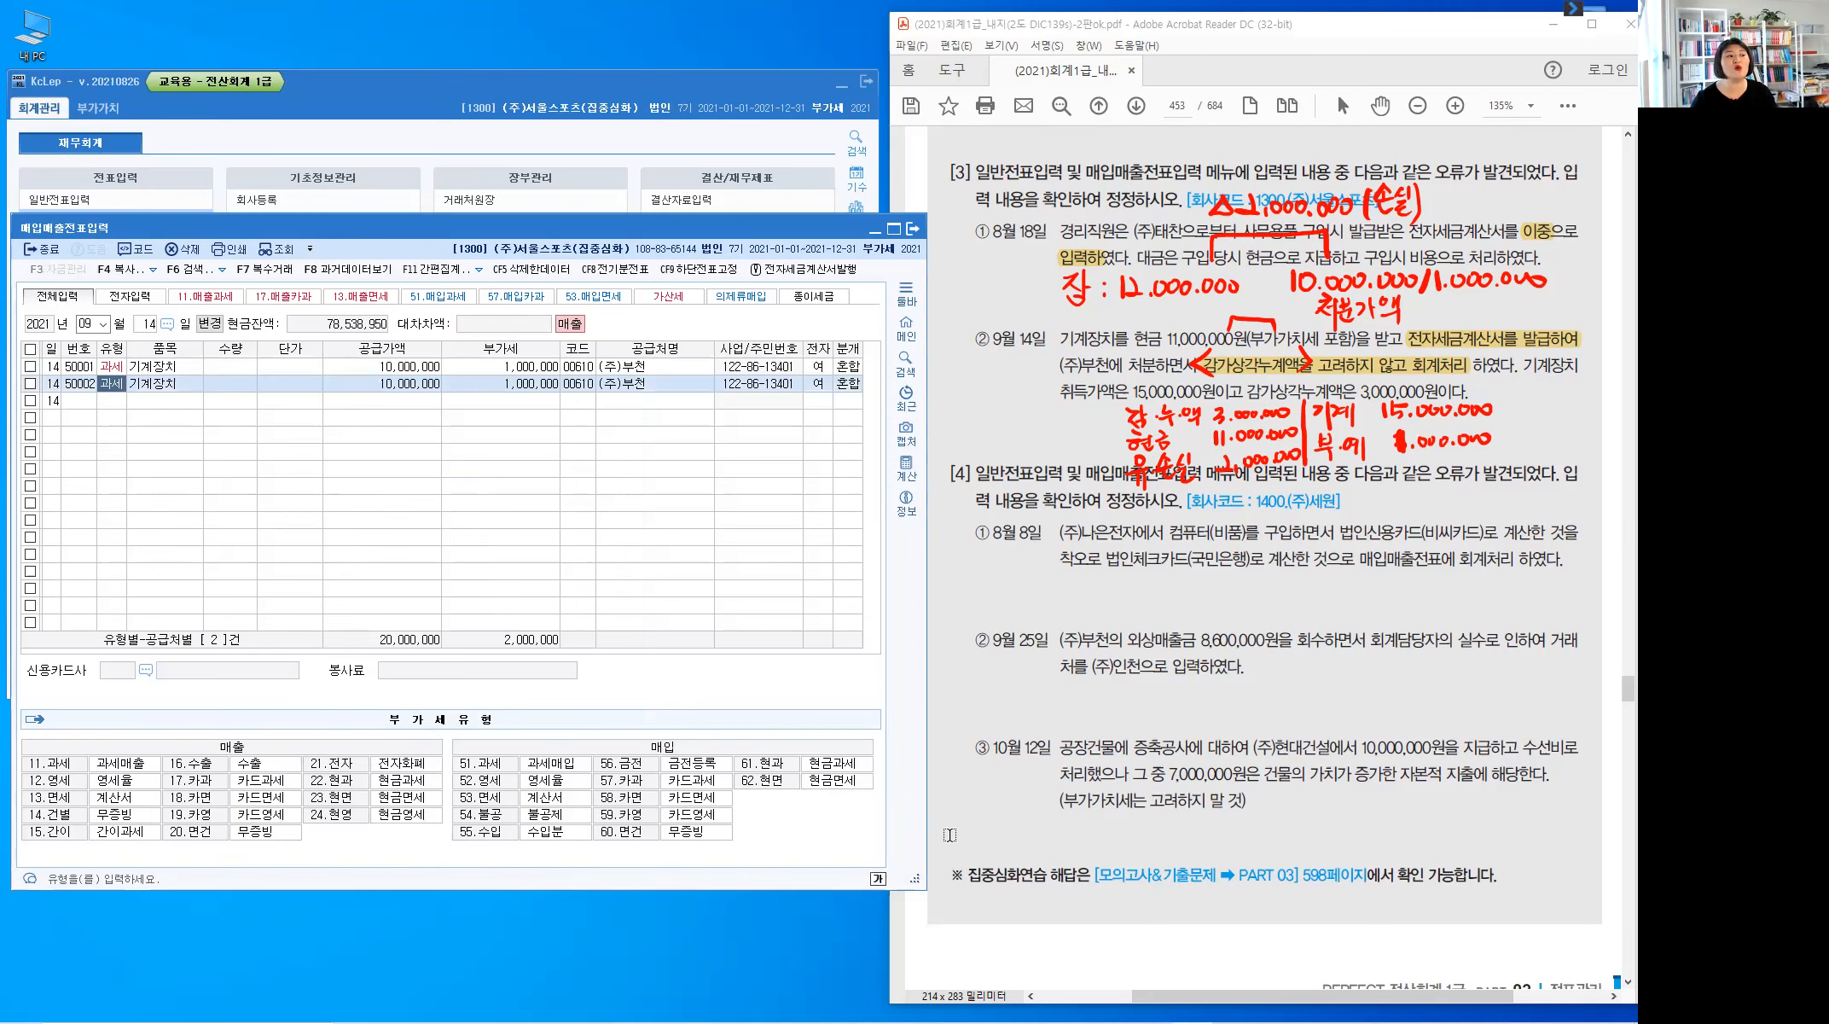
key("Up")
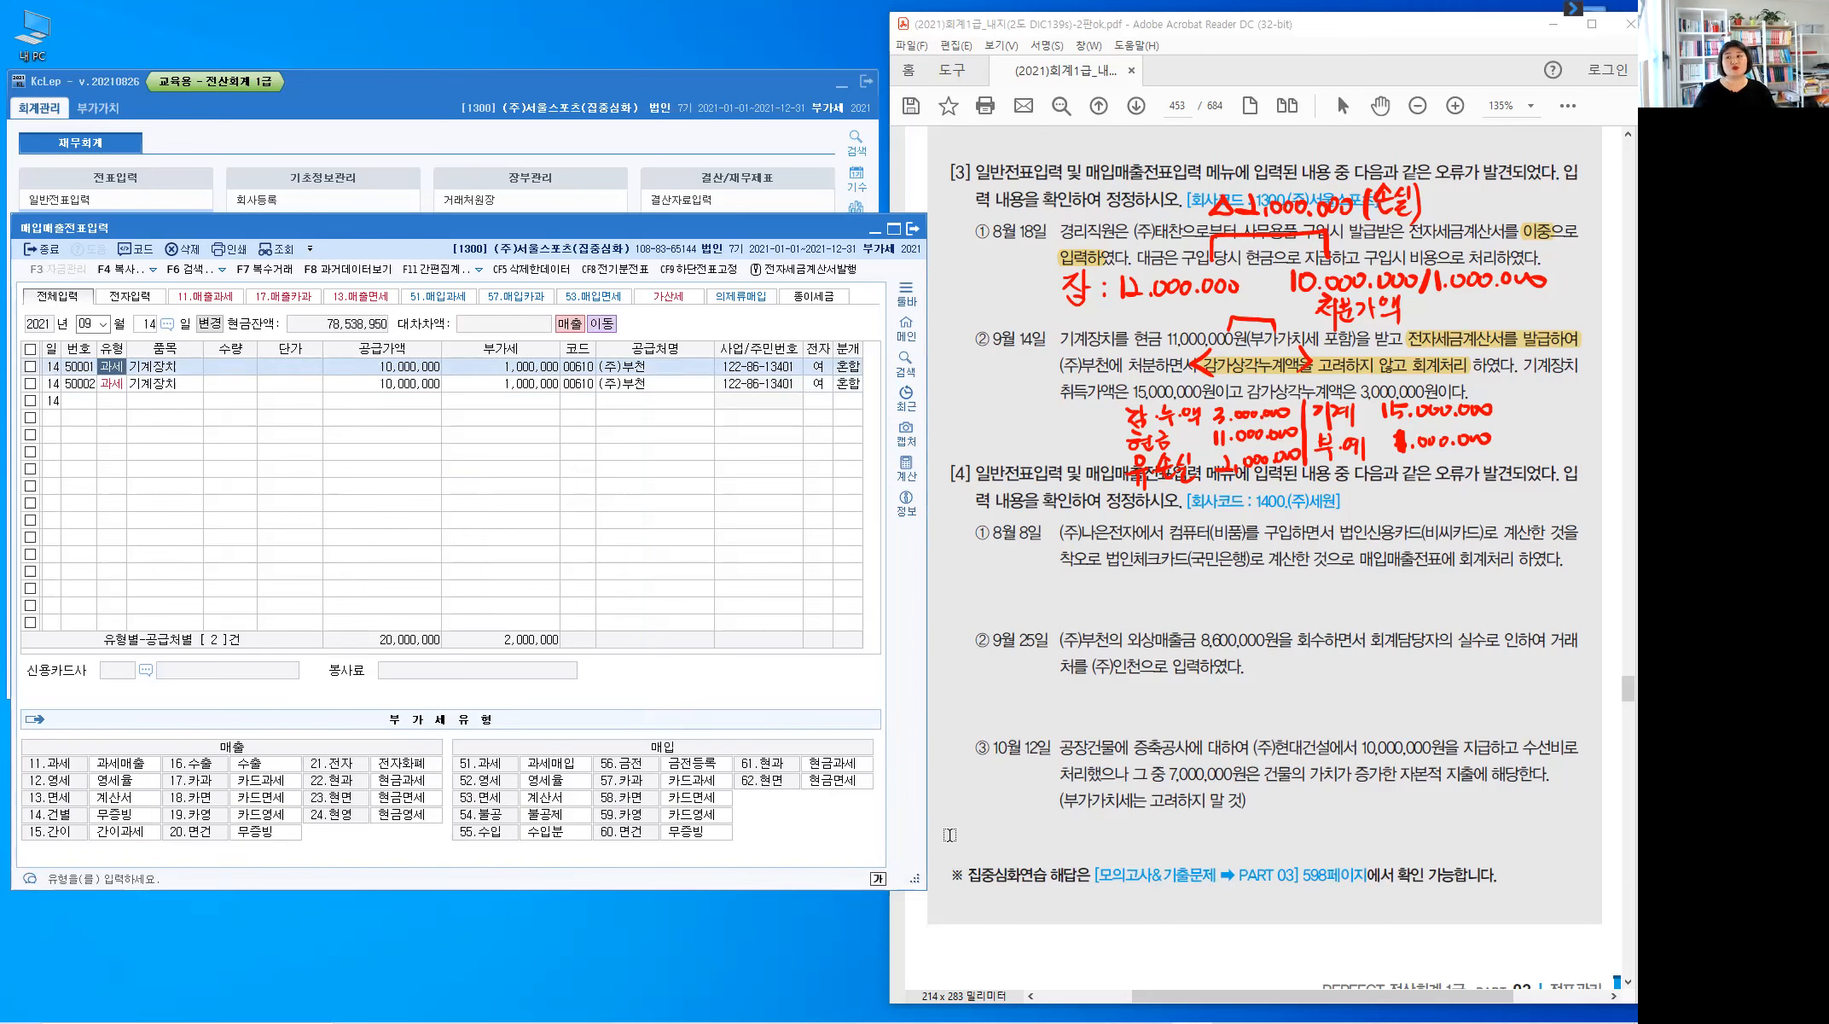
left_click(847, 367)
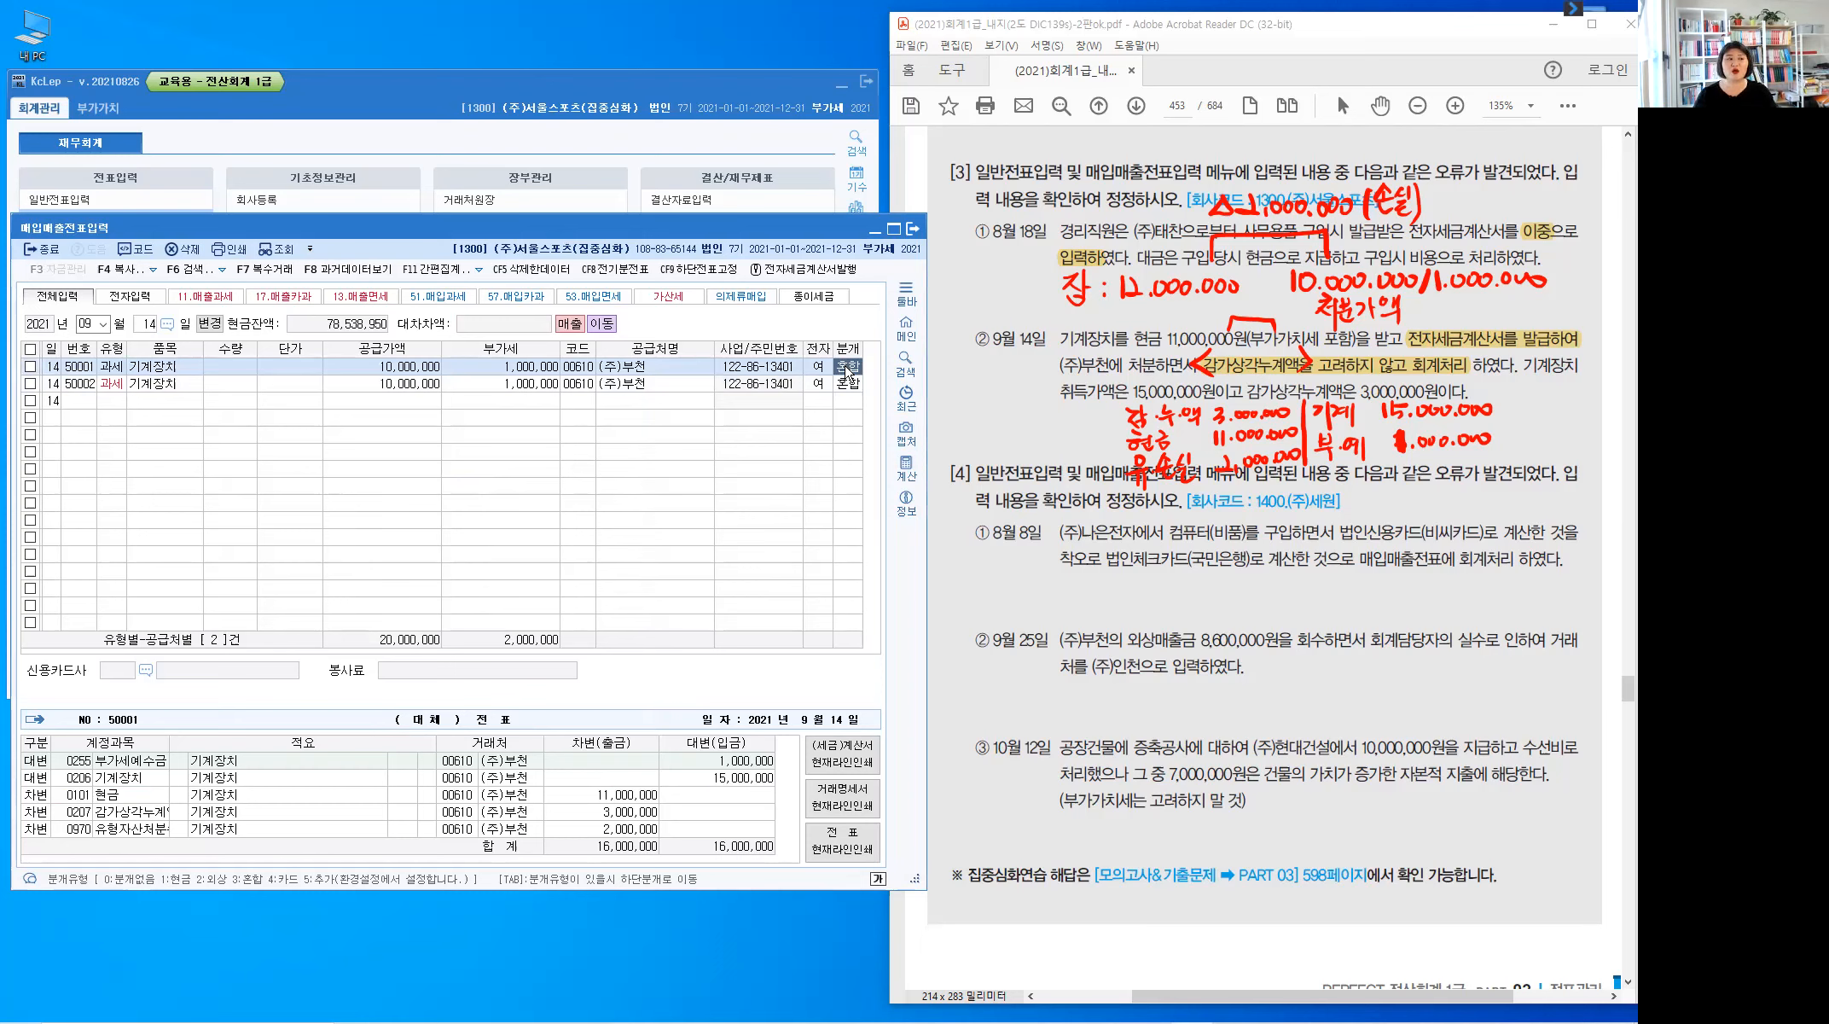
Delete the second 기계장치 voucher on September 14, keeping only the original one
left_click(111, 384)
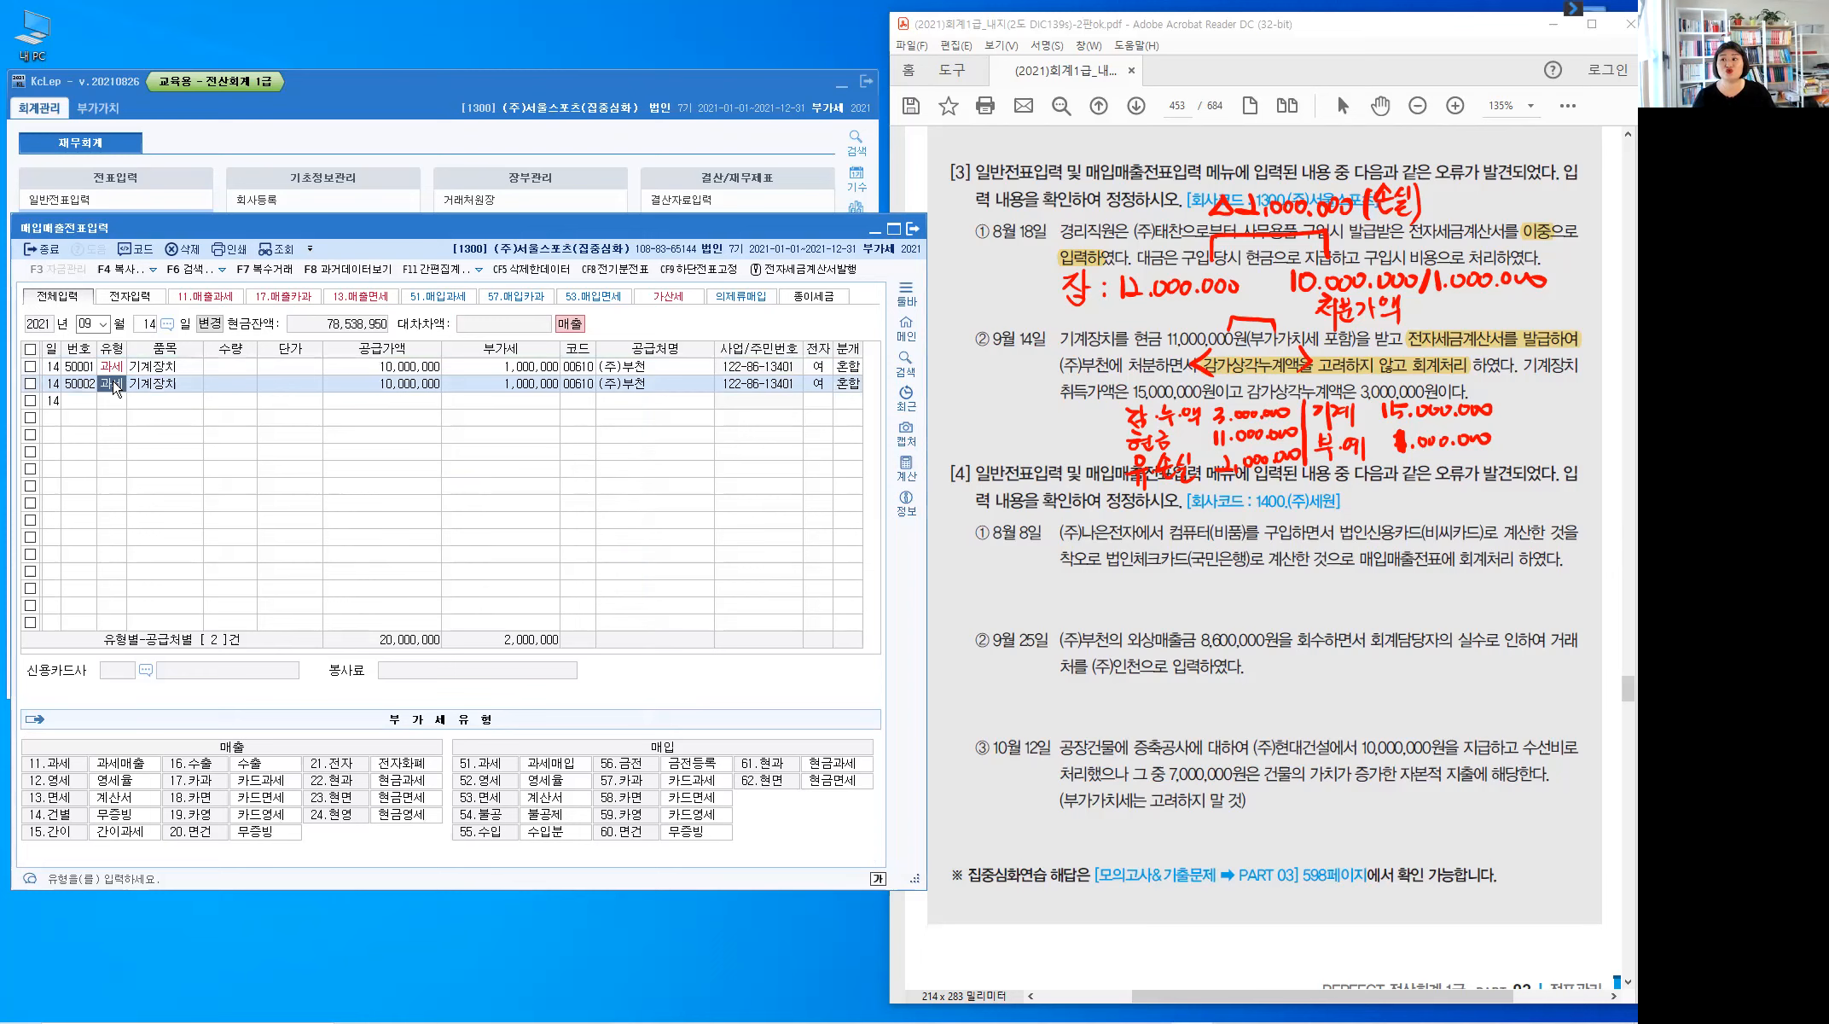
left_click(30, 384)
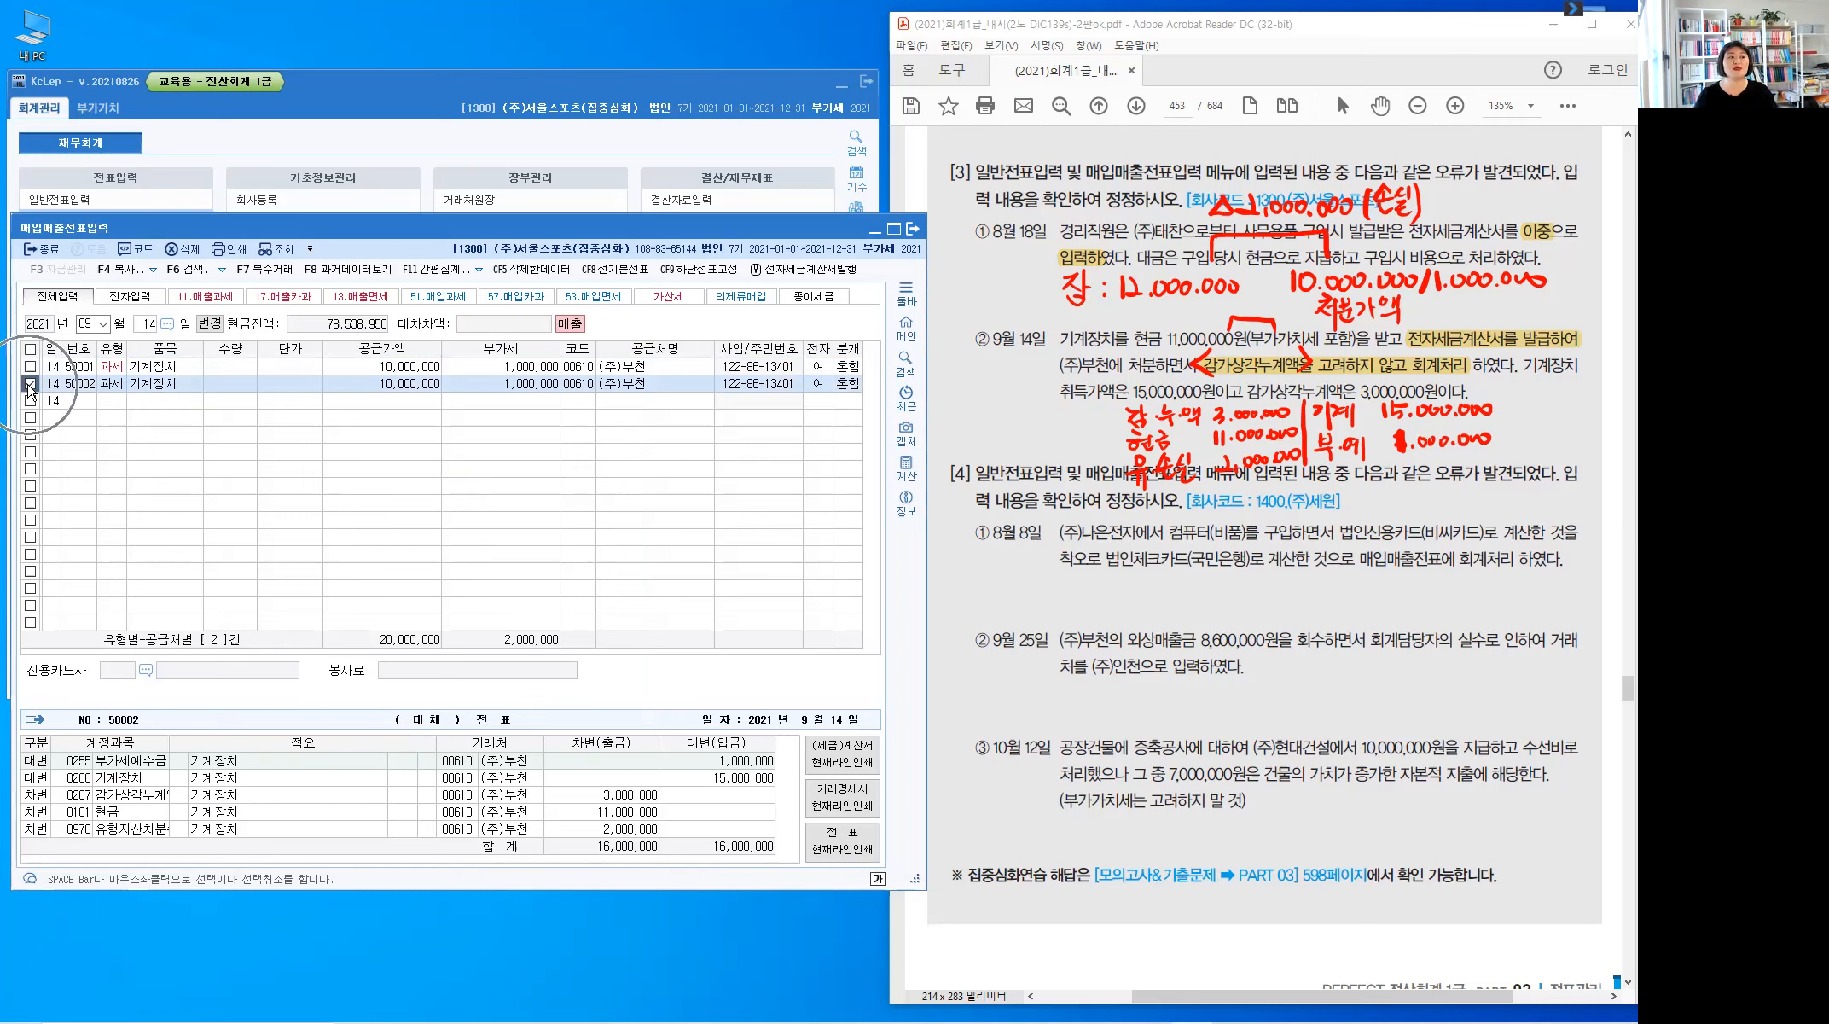
left_click(191, 250)
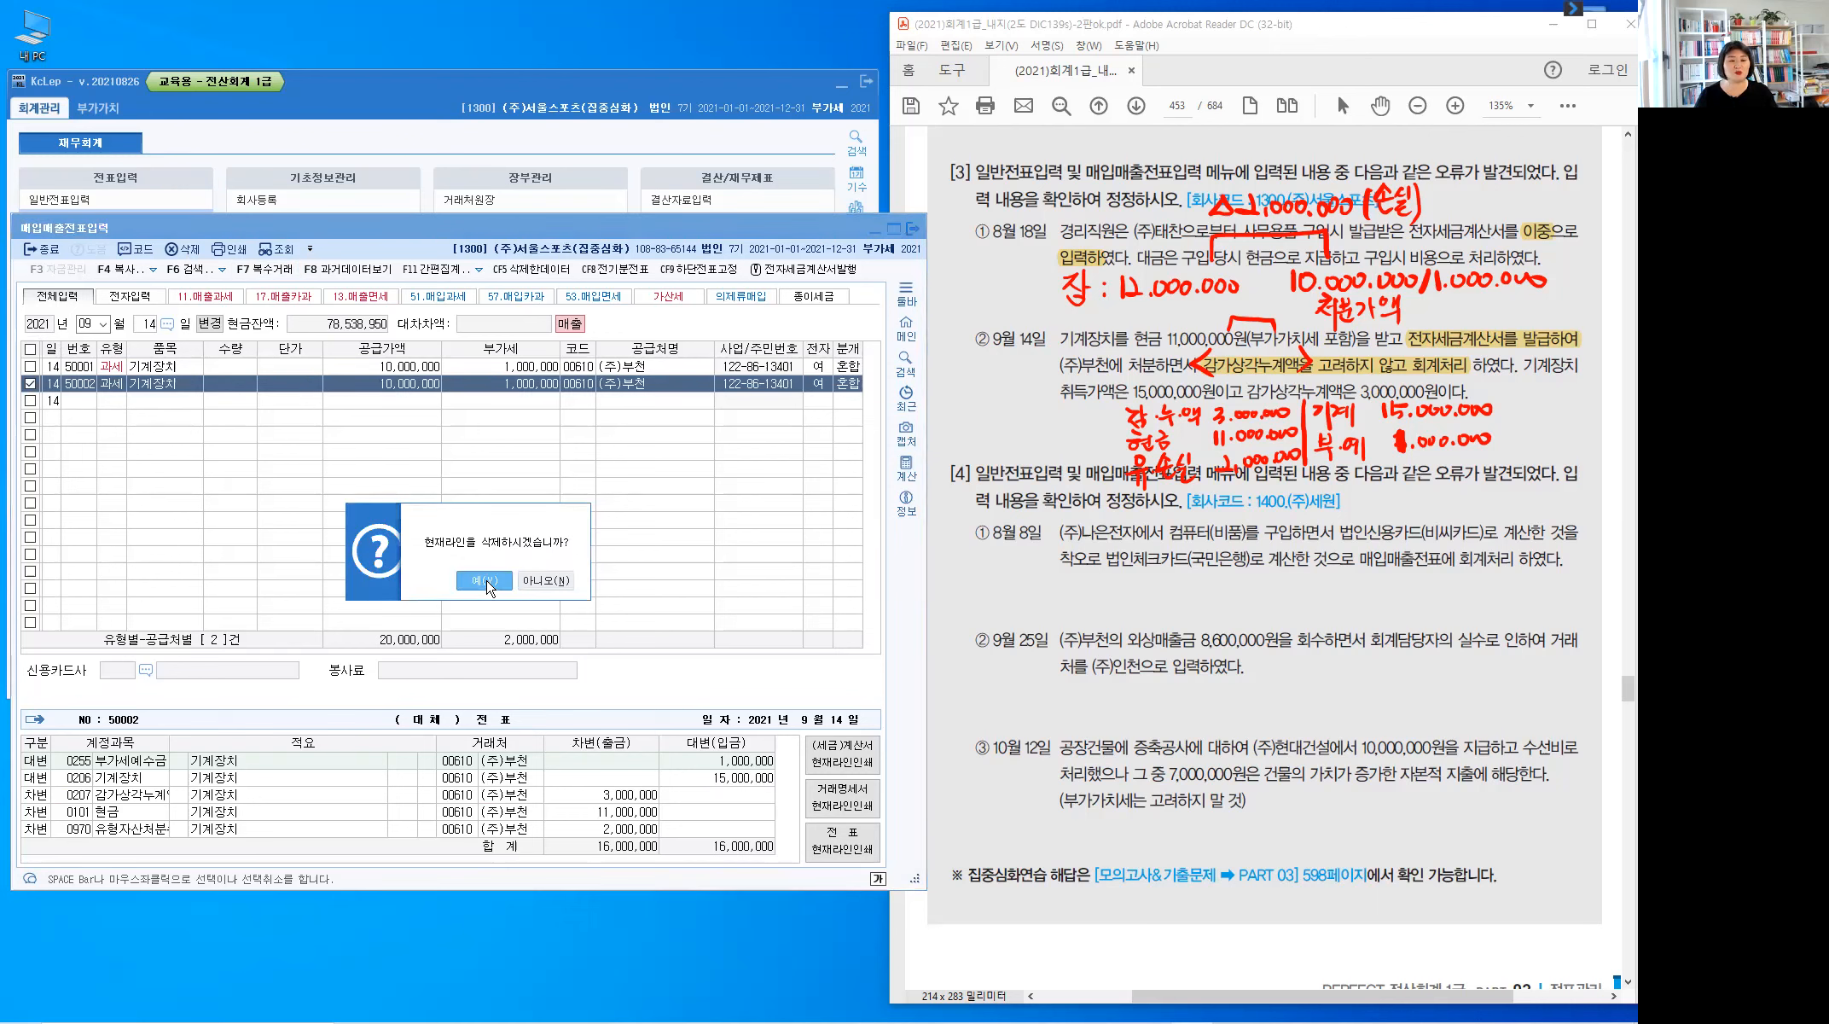
left_click(485, 583)
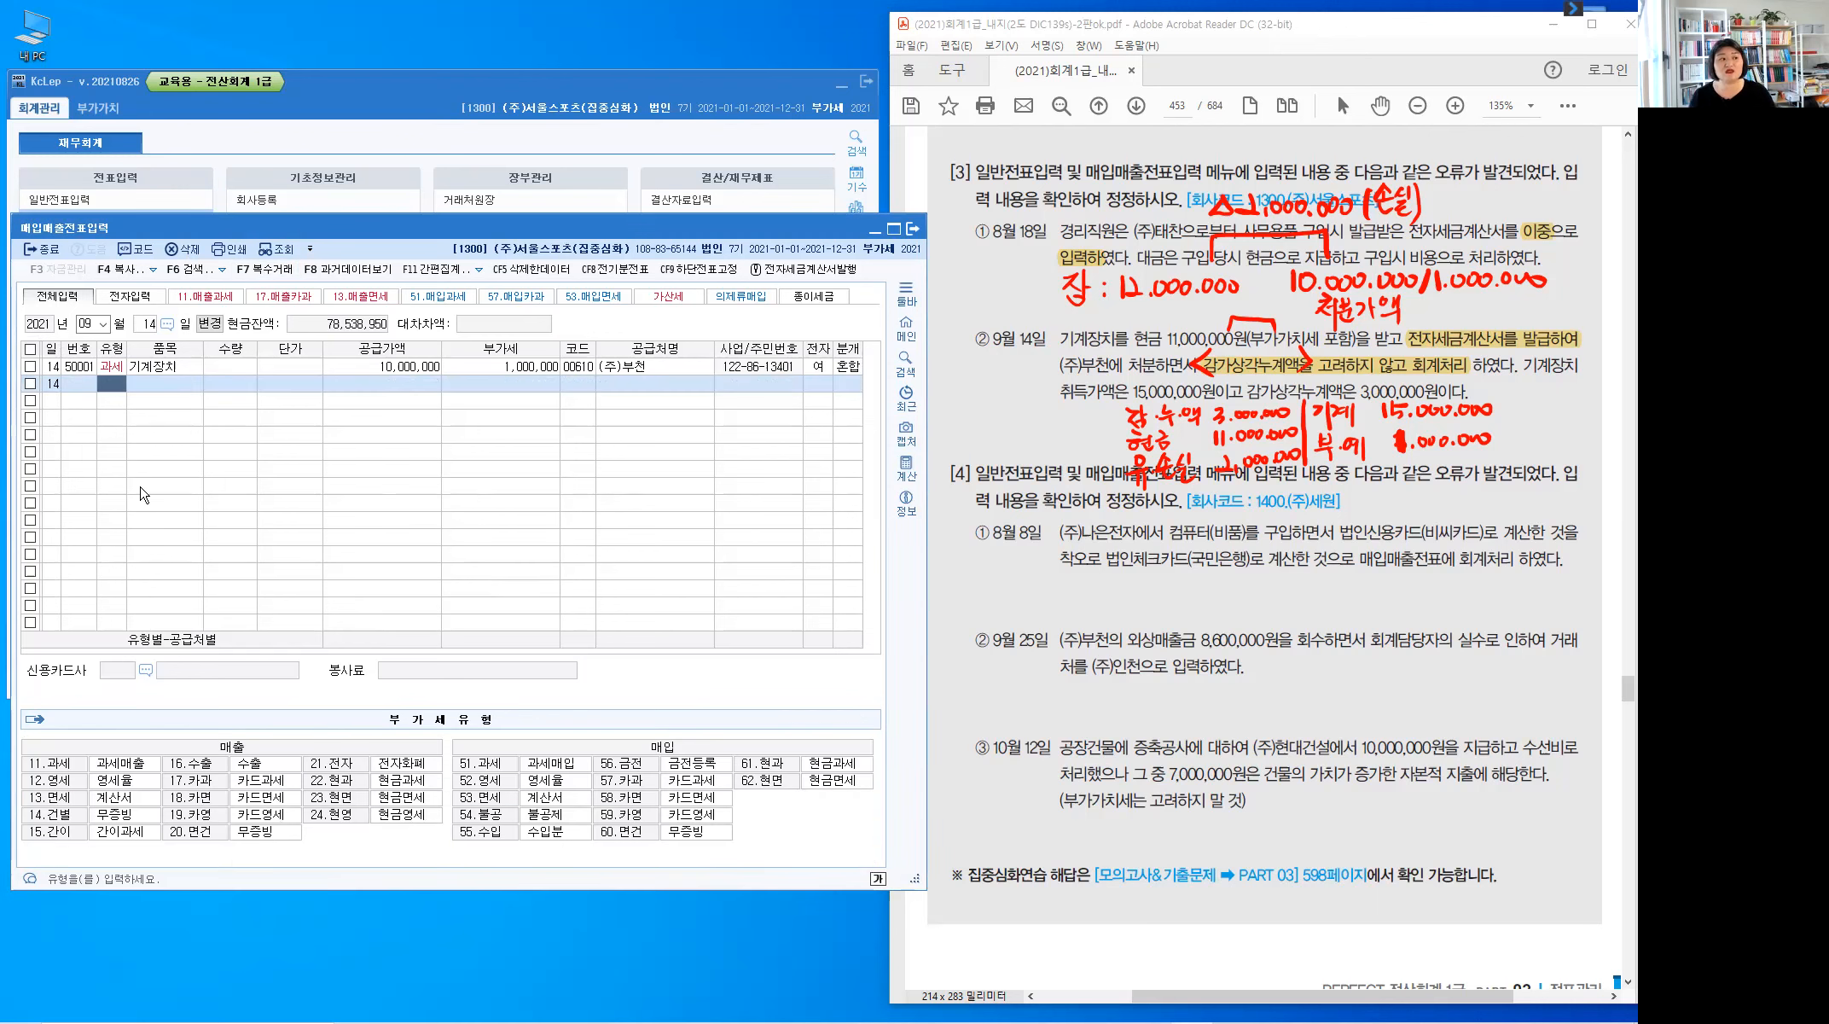
Clear all handwritten annotations from the exercise page
left_click(1053, 421)
key("Escape")
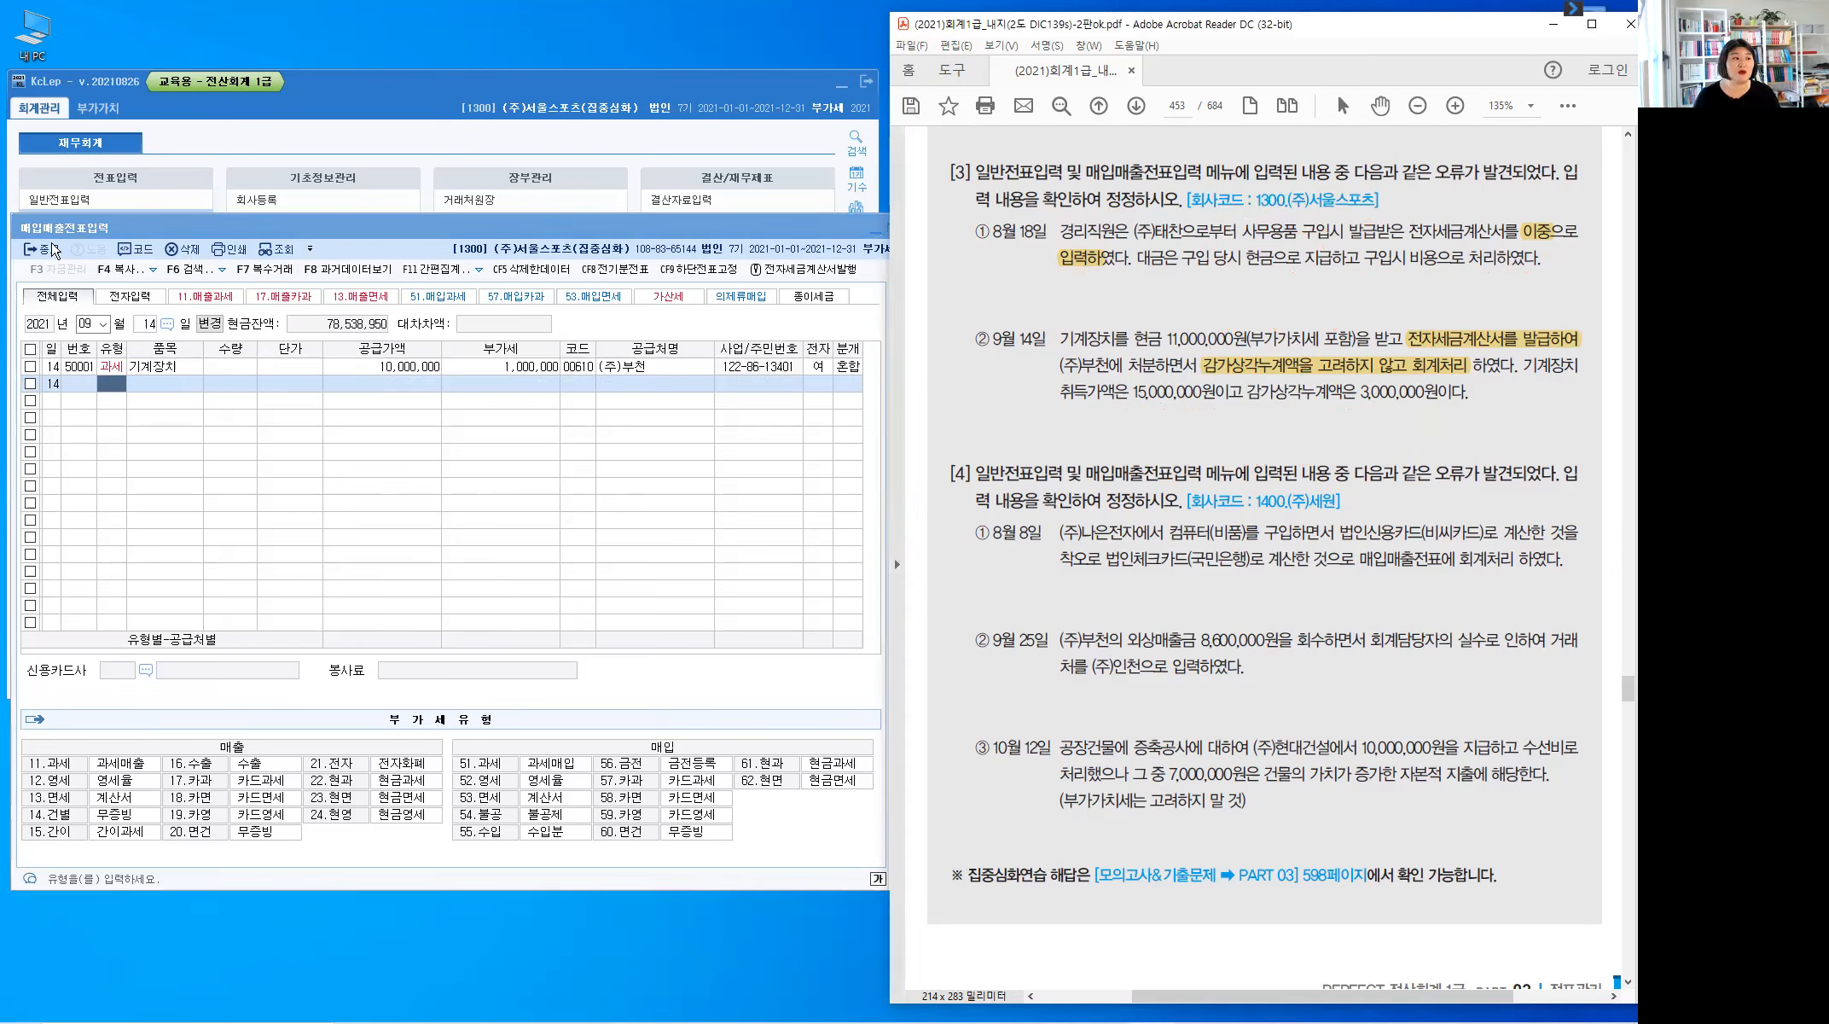
Close the purchase and sales voucher entry and switch the working company to 1400 (주)세원
left_click(41, 252)
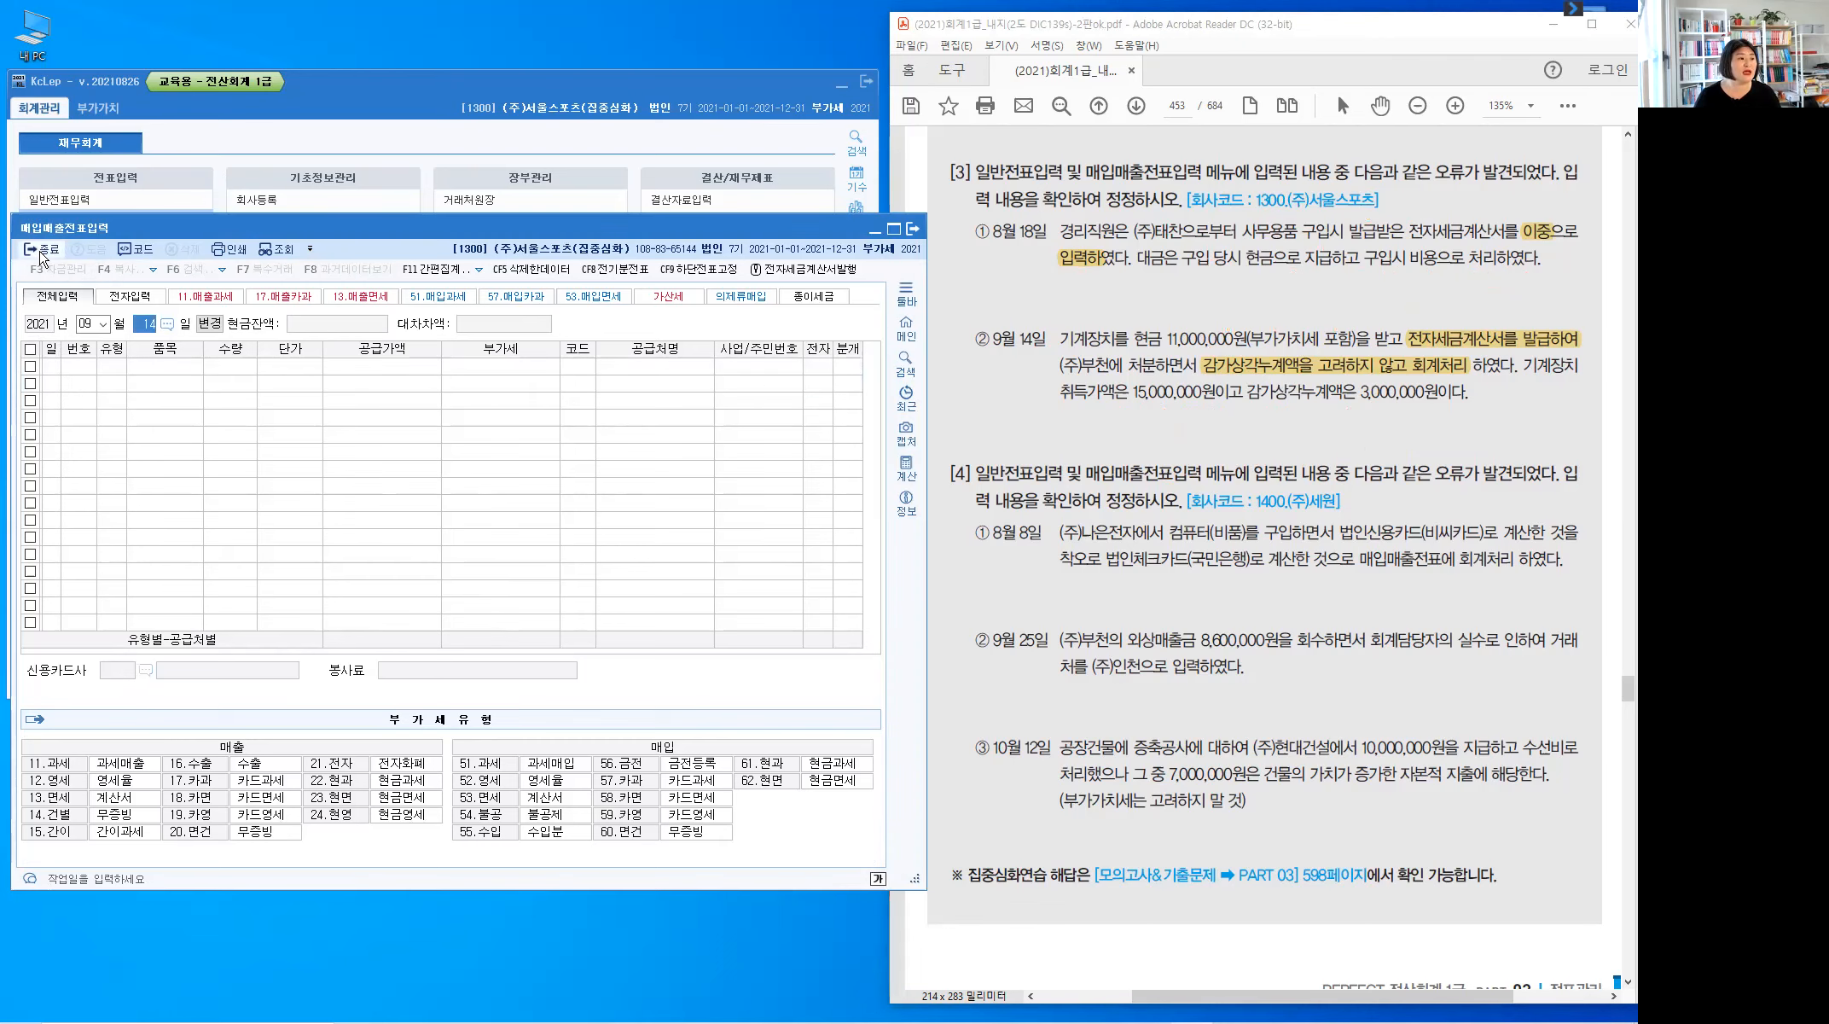
left_click(41, 252)
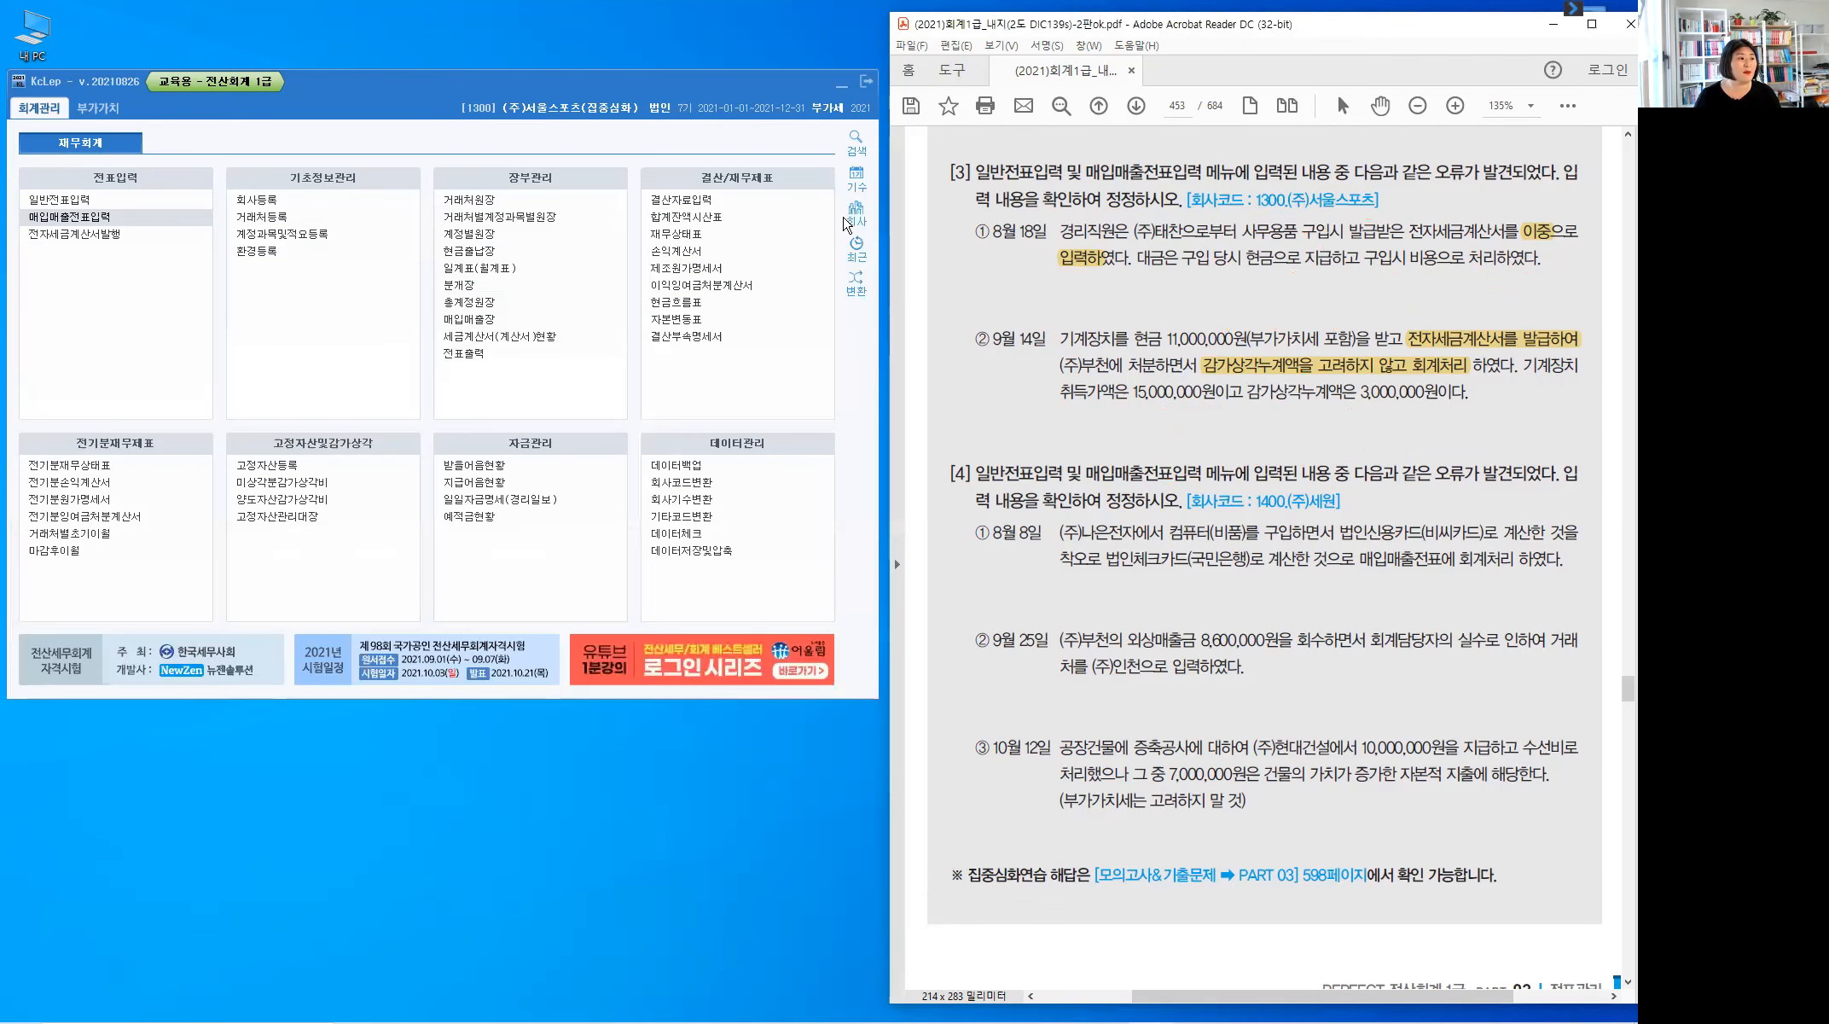
left_click(850, 220)
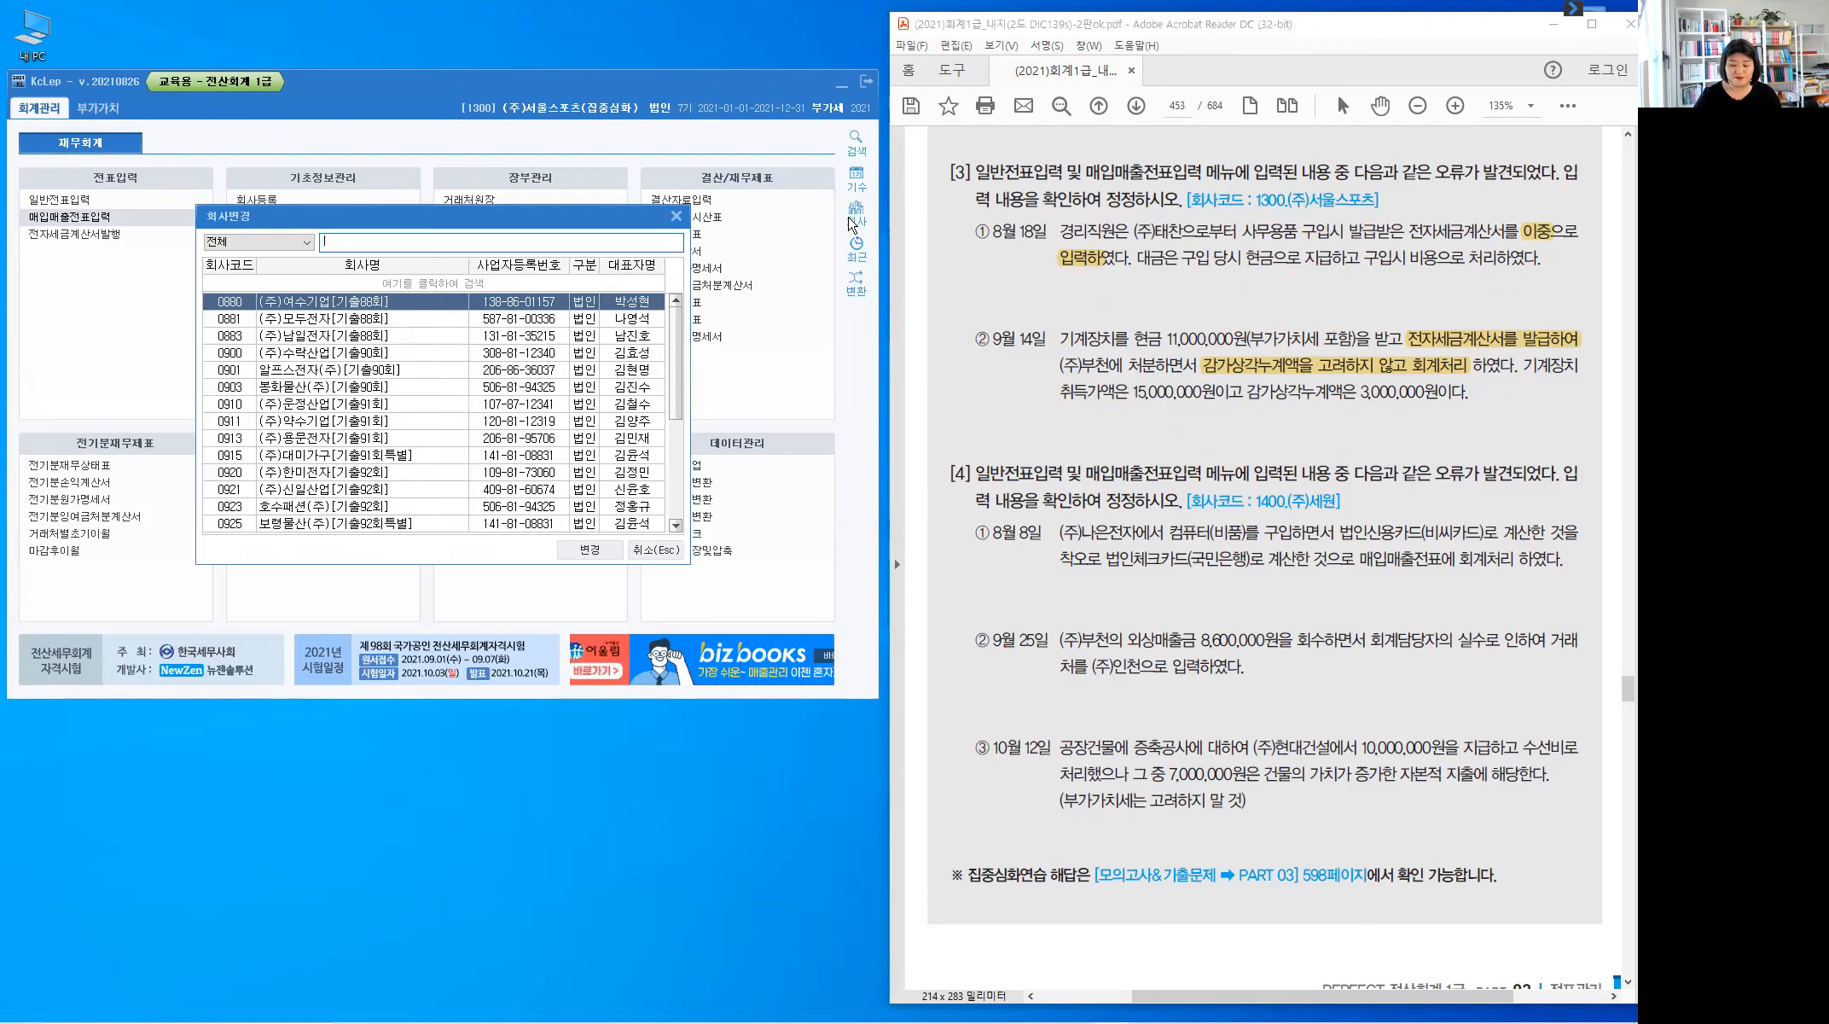
key("Escape")
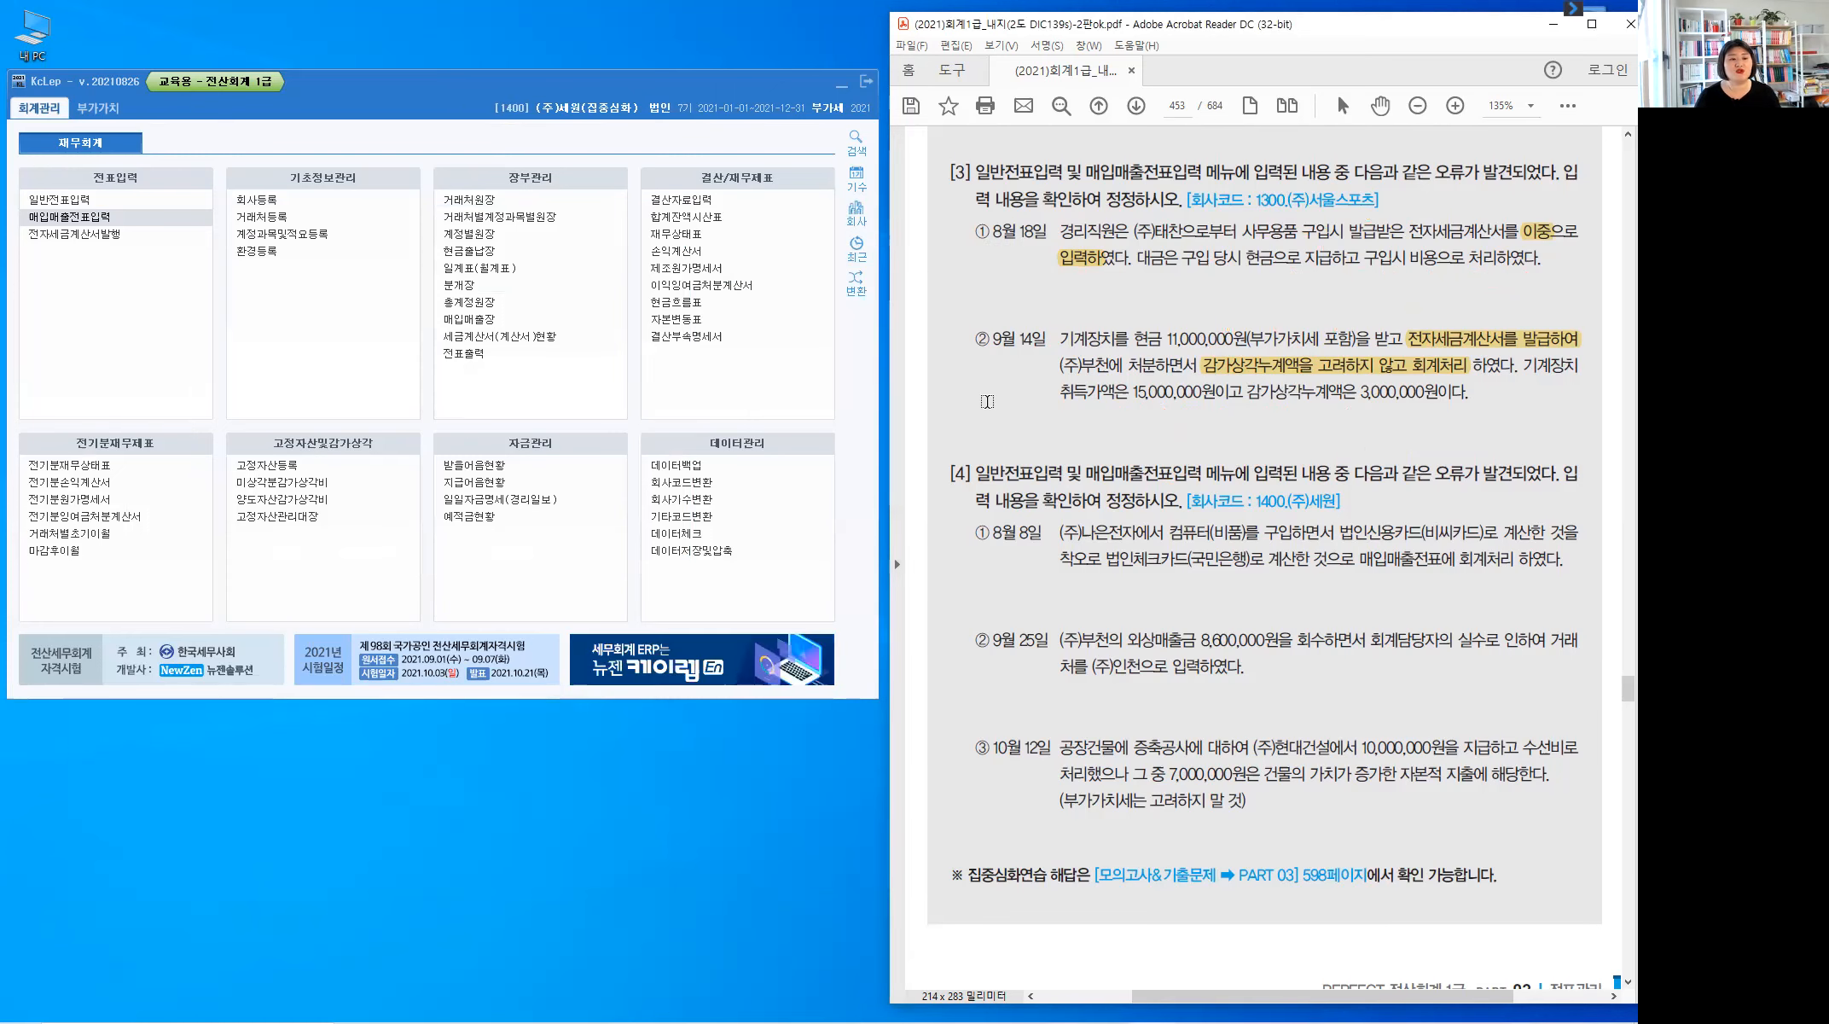
Bring exercise [4] fully into view and open the purchase and sales voucher entry (매입매출전표입력)
scroll(988, 401, "down", 3)
scroll(987, 401, "down", 1)
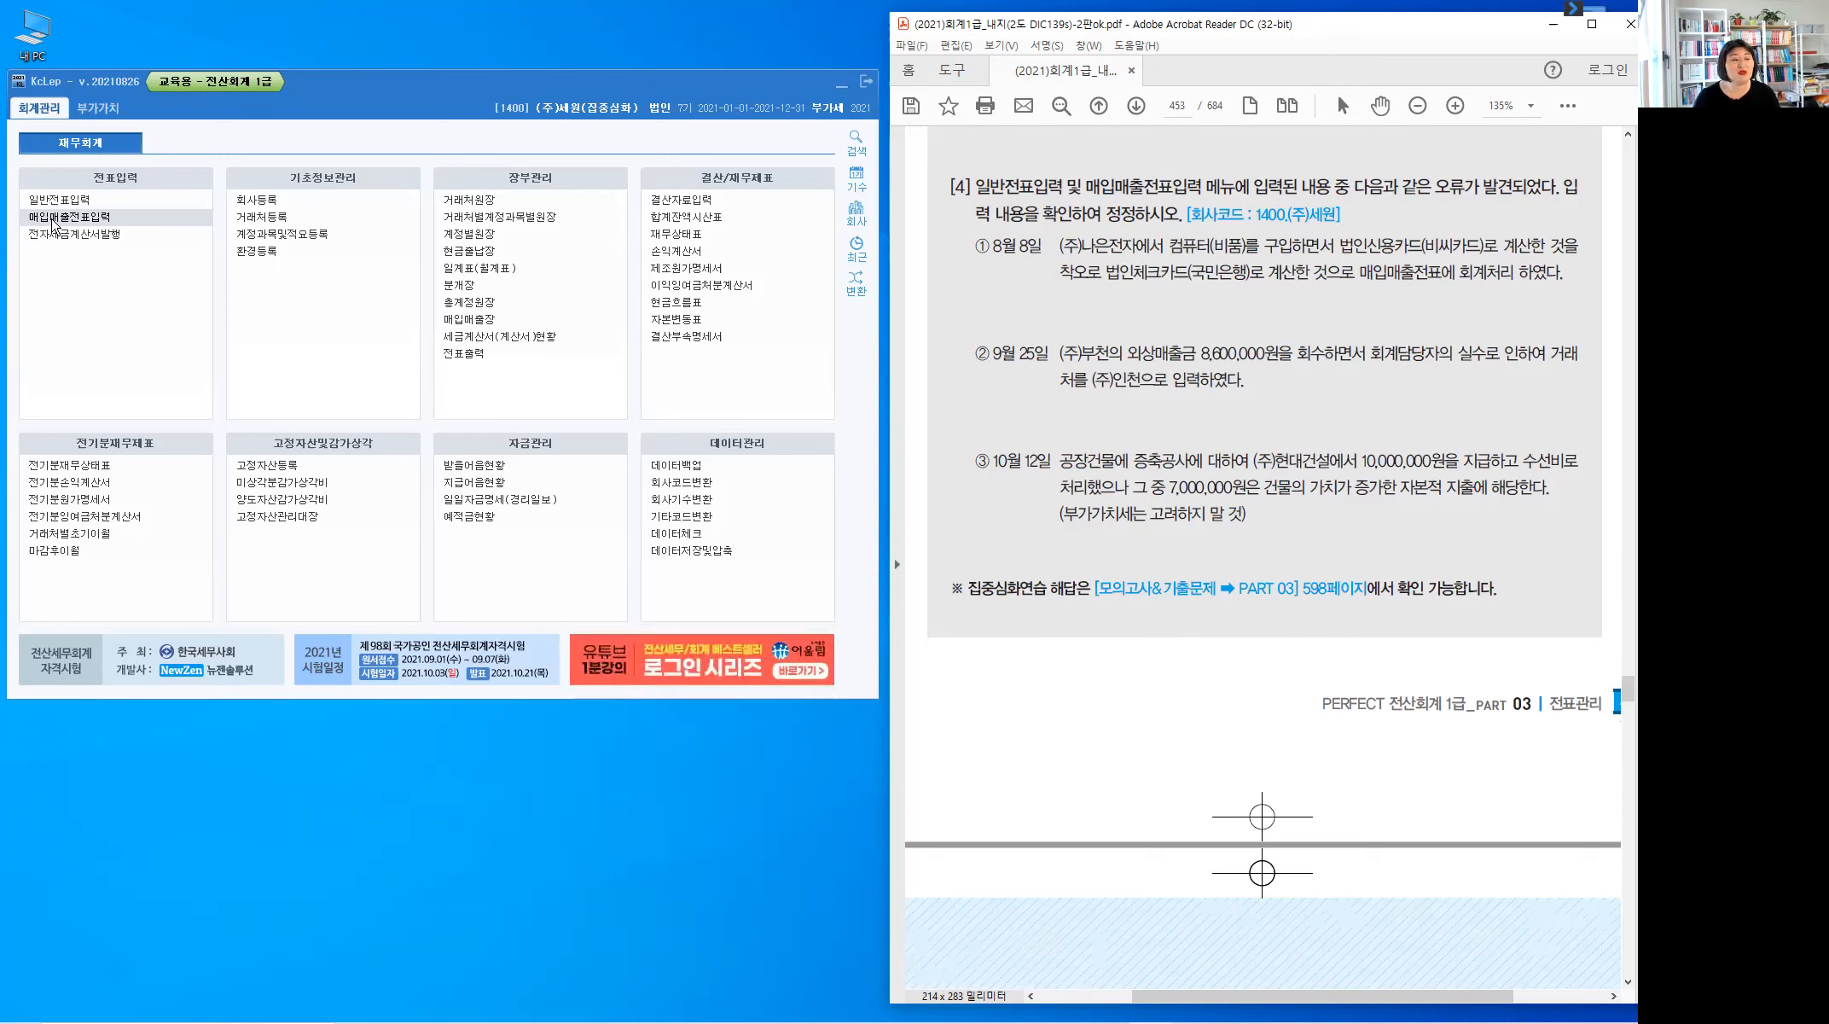
left_click(62, 218)
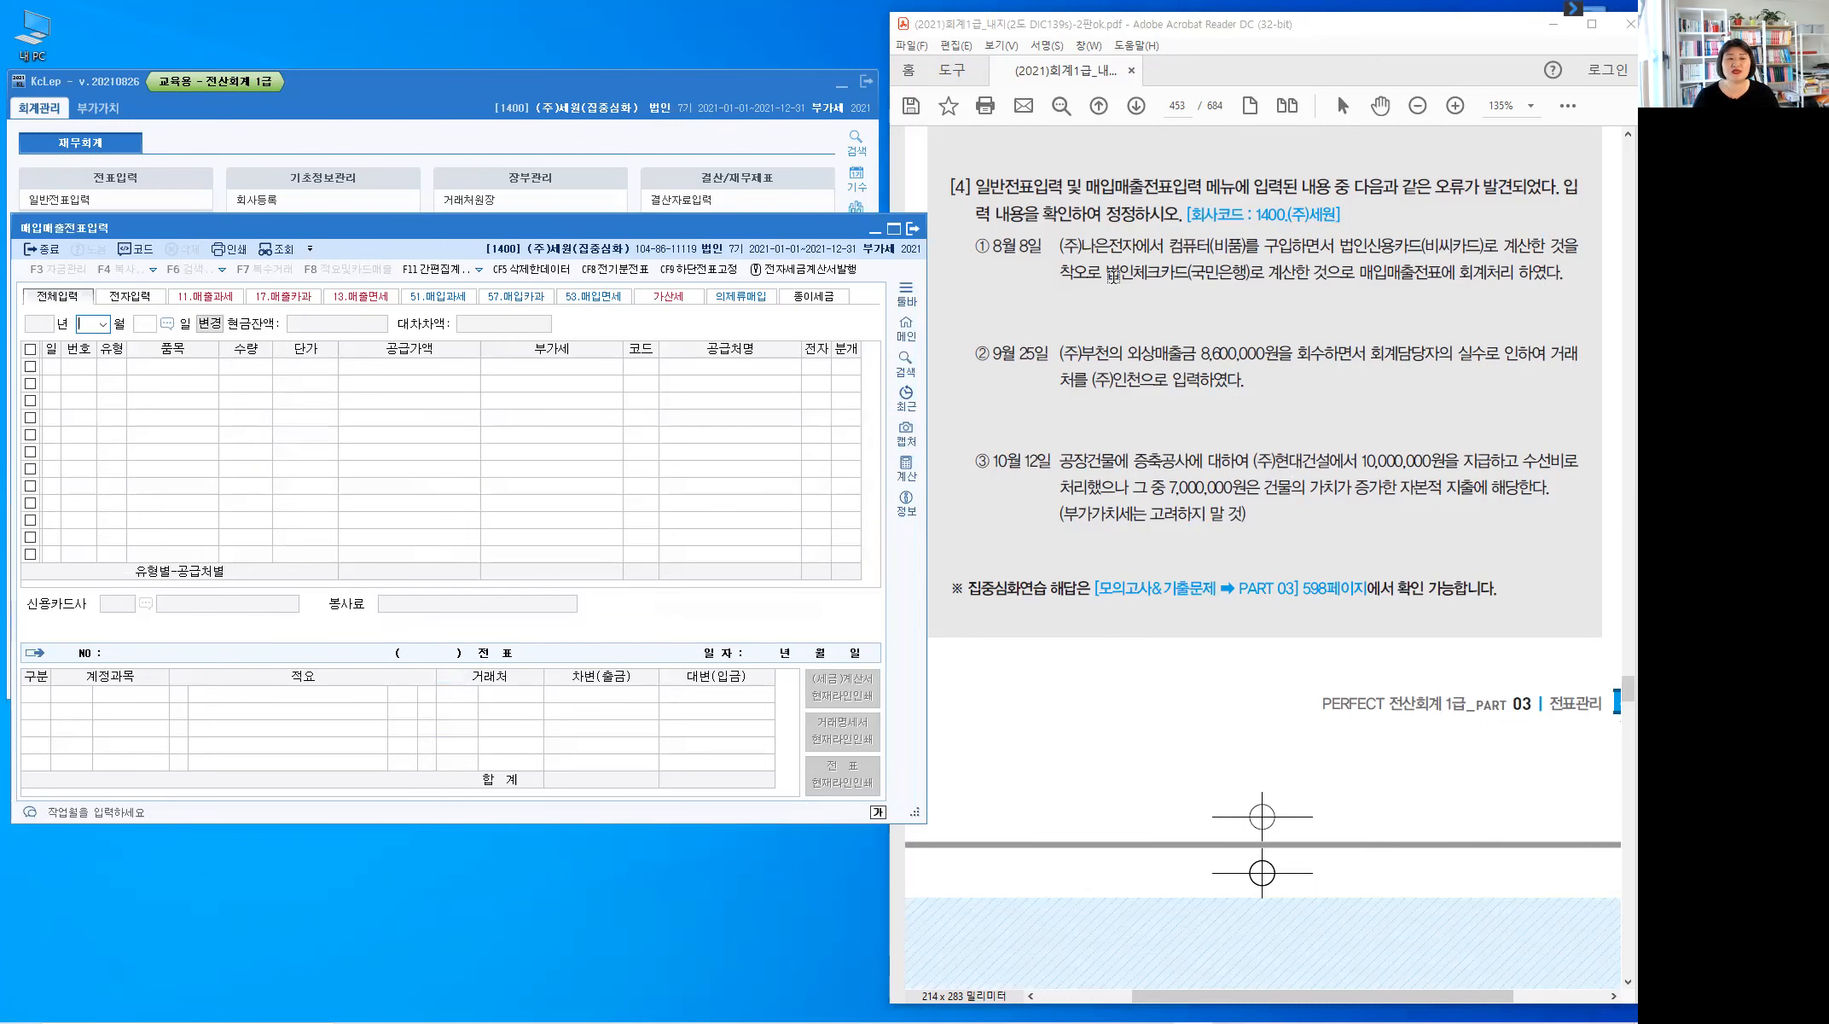
Highlight 법인신용카드(비씨카드) and 법인체크카드(국민은행) in the August 8 question of exercise [4]
left_click_drag(1342, 245, 1484, 245)
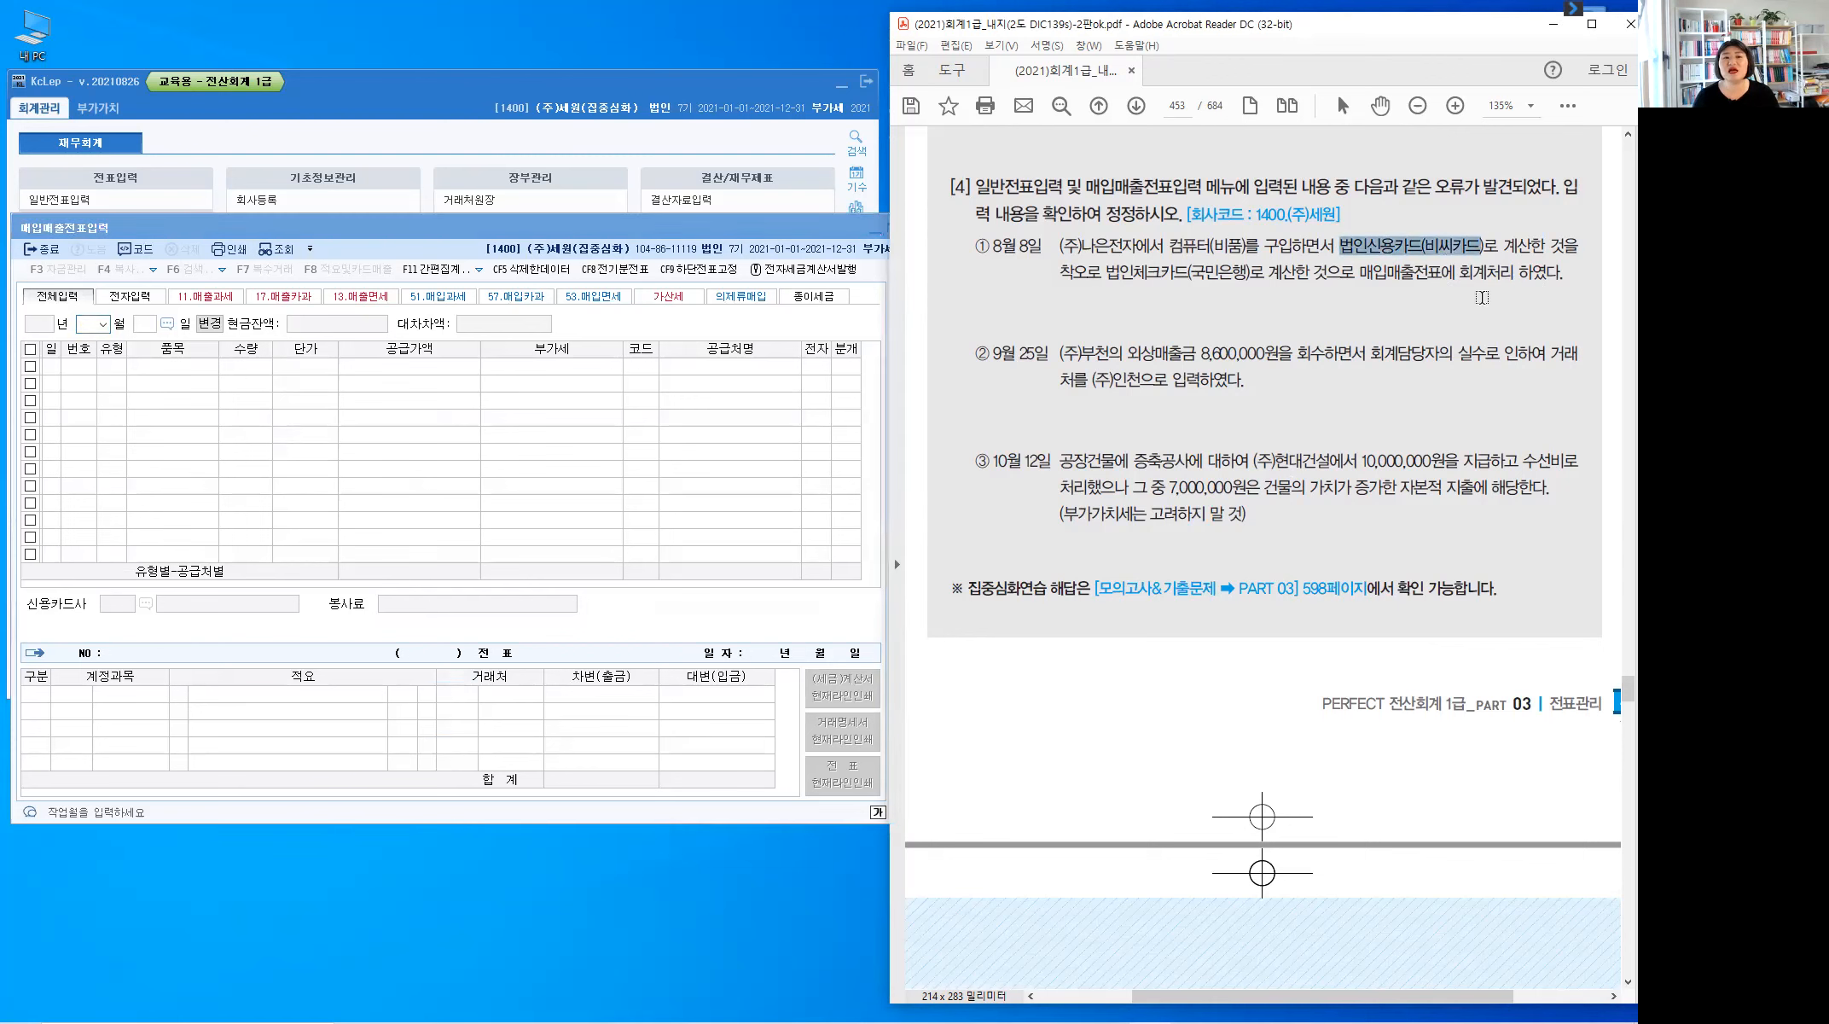
left_click(1482, 298)
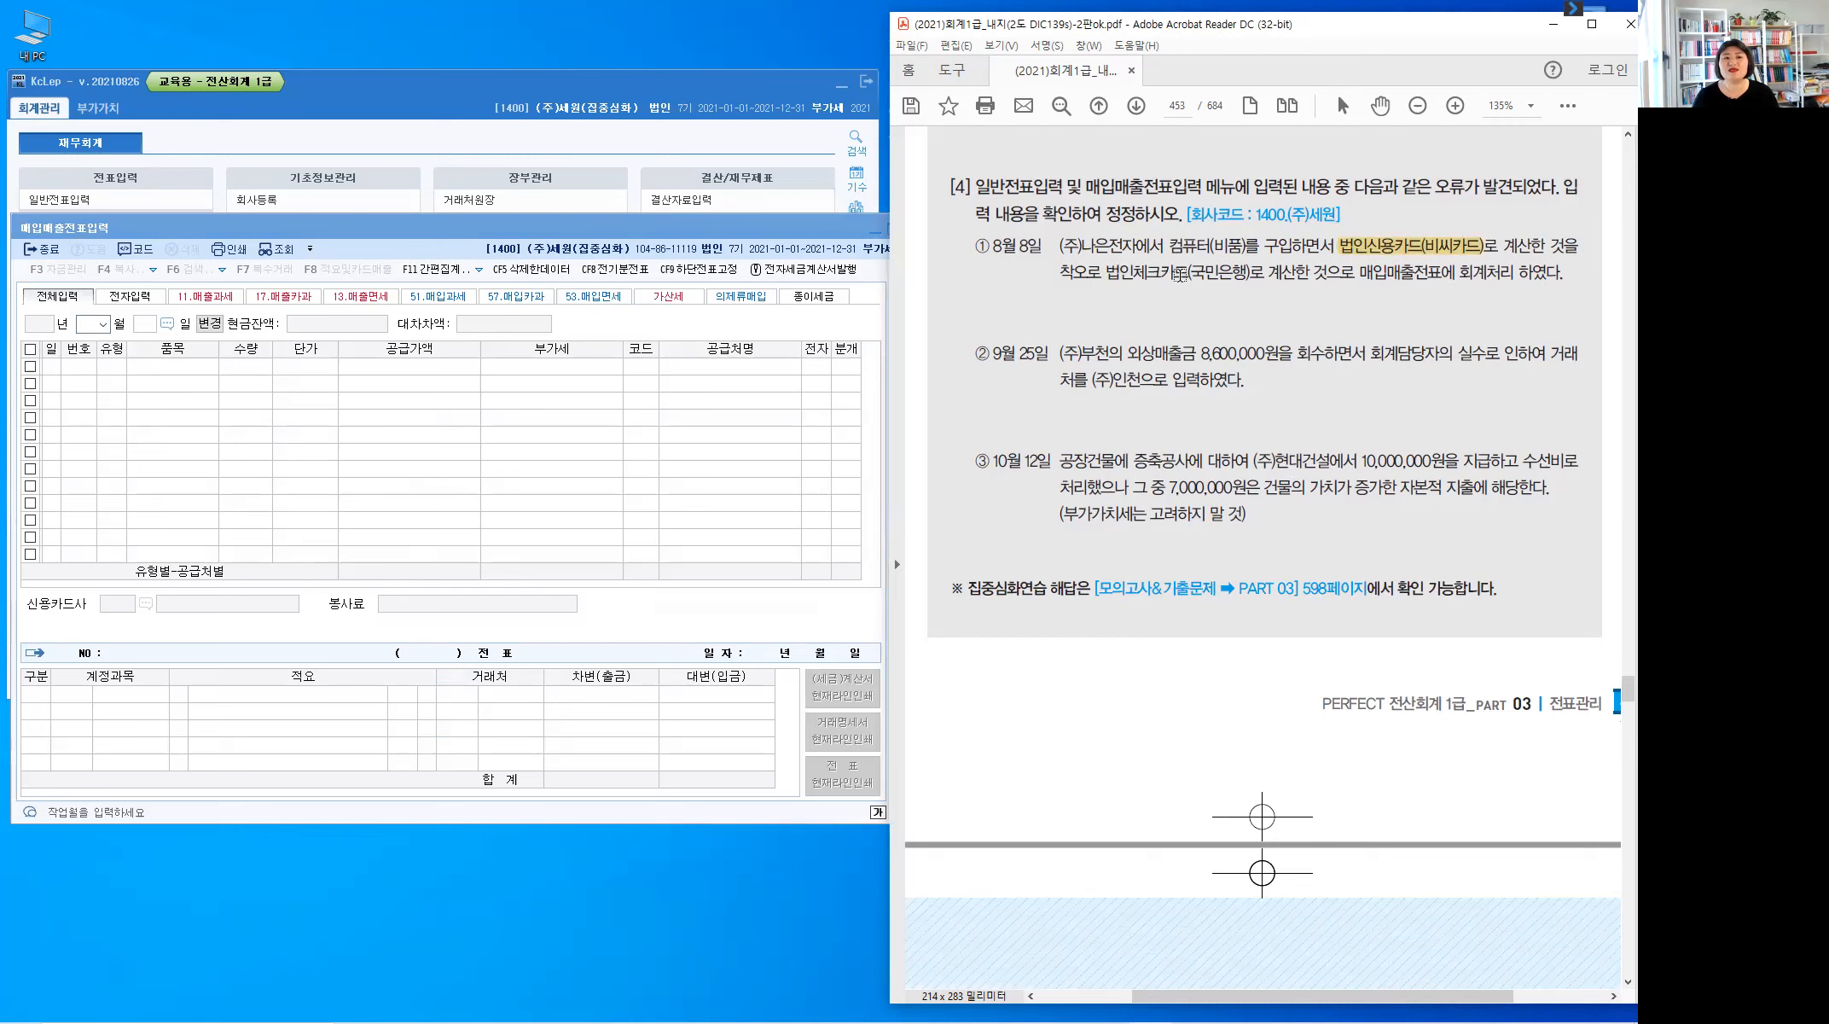
left_click_drag(1107, 272, 1248, 279)
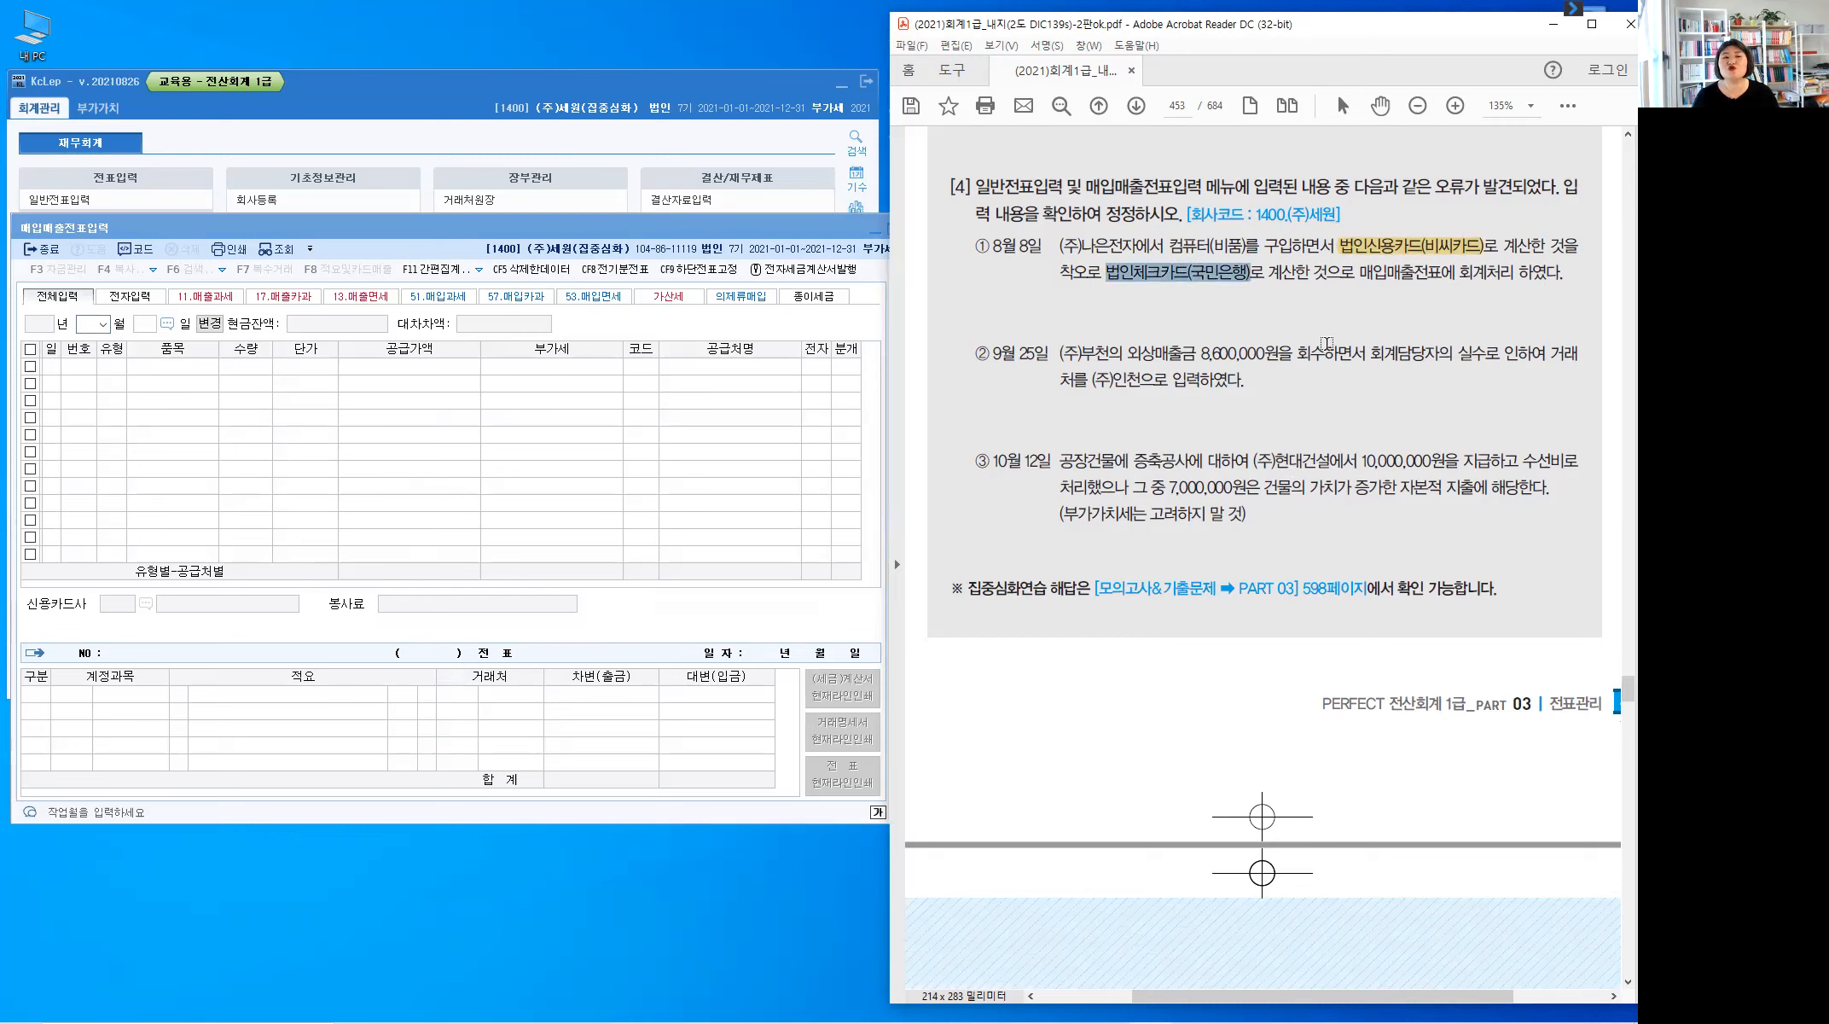
left_click(1325, 342)
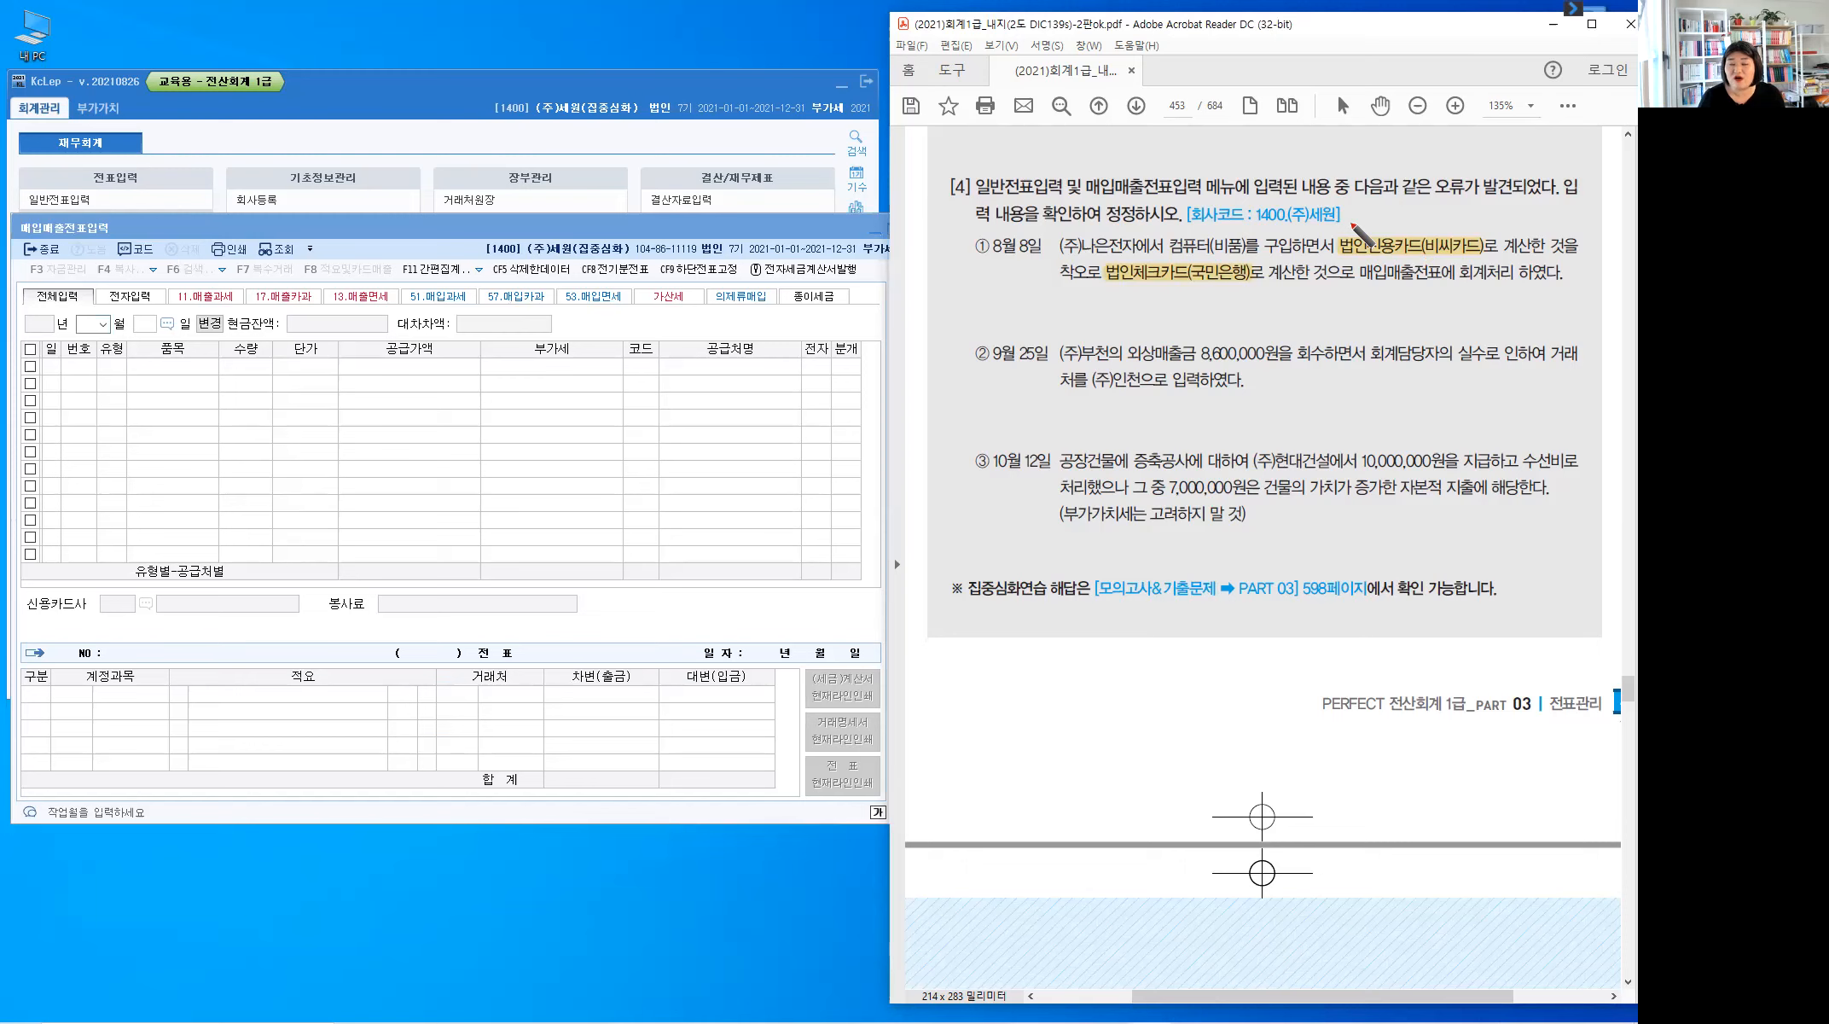
Annotate the August 8 question by hand: 미지급금 for the credit card, 보통예금 for the check card, underlining 비씨카드 and 국민은행
key("ctrl")
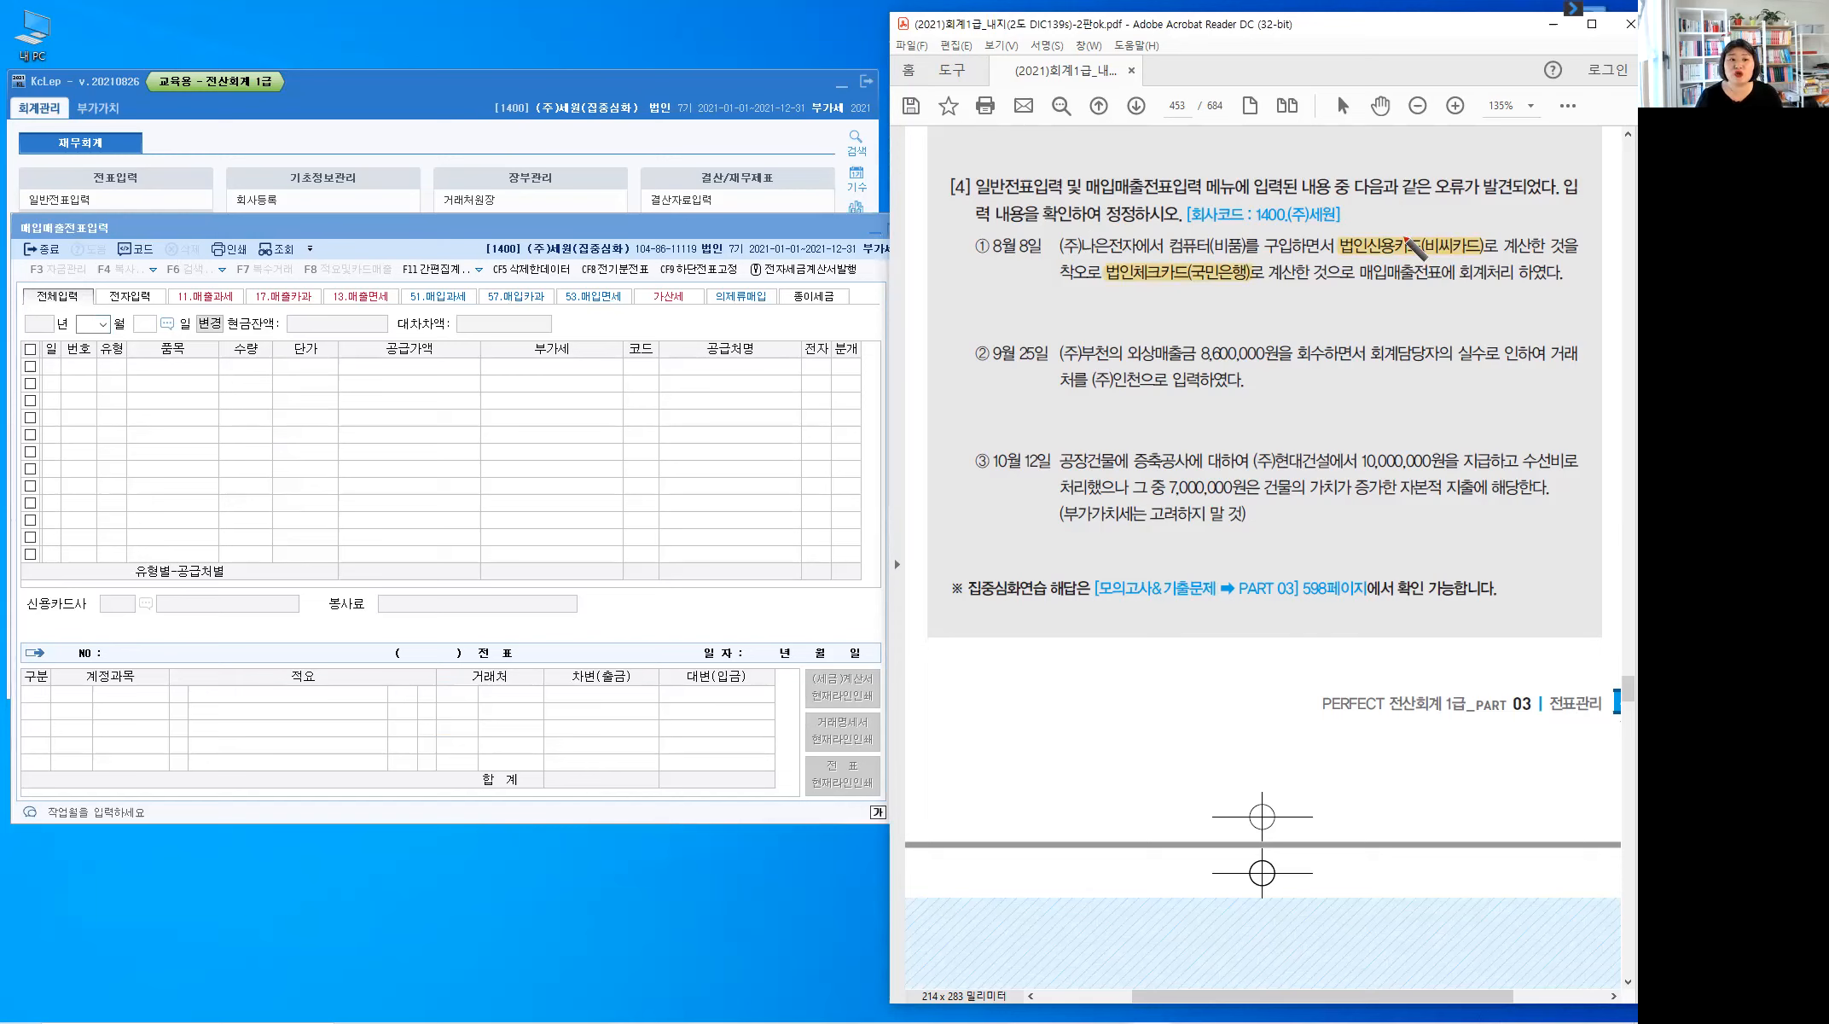
mouse_move(1406, 232)
left_mouse_down()
mouse_move(1425, 208)
mouse_move(1525, 225)
mouse_move(1450, 254)
mouse_move(1469, 251)
left_mouse_up()
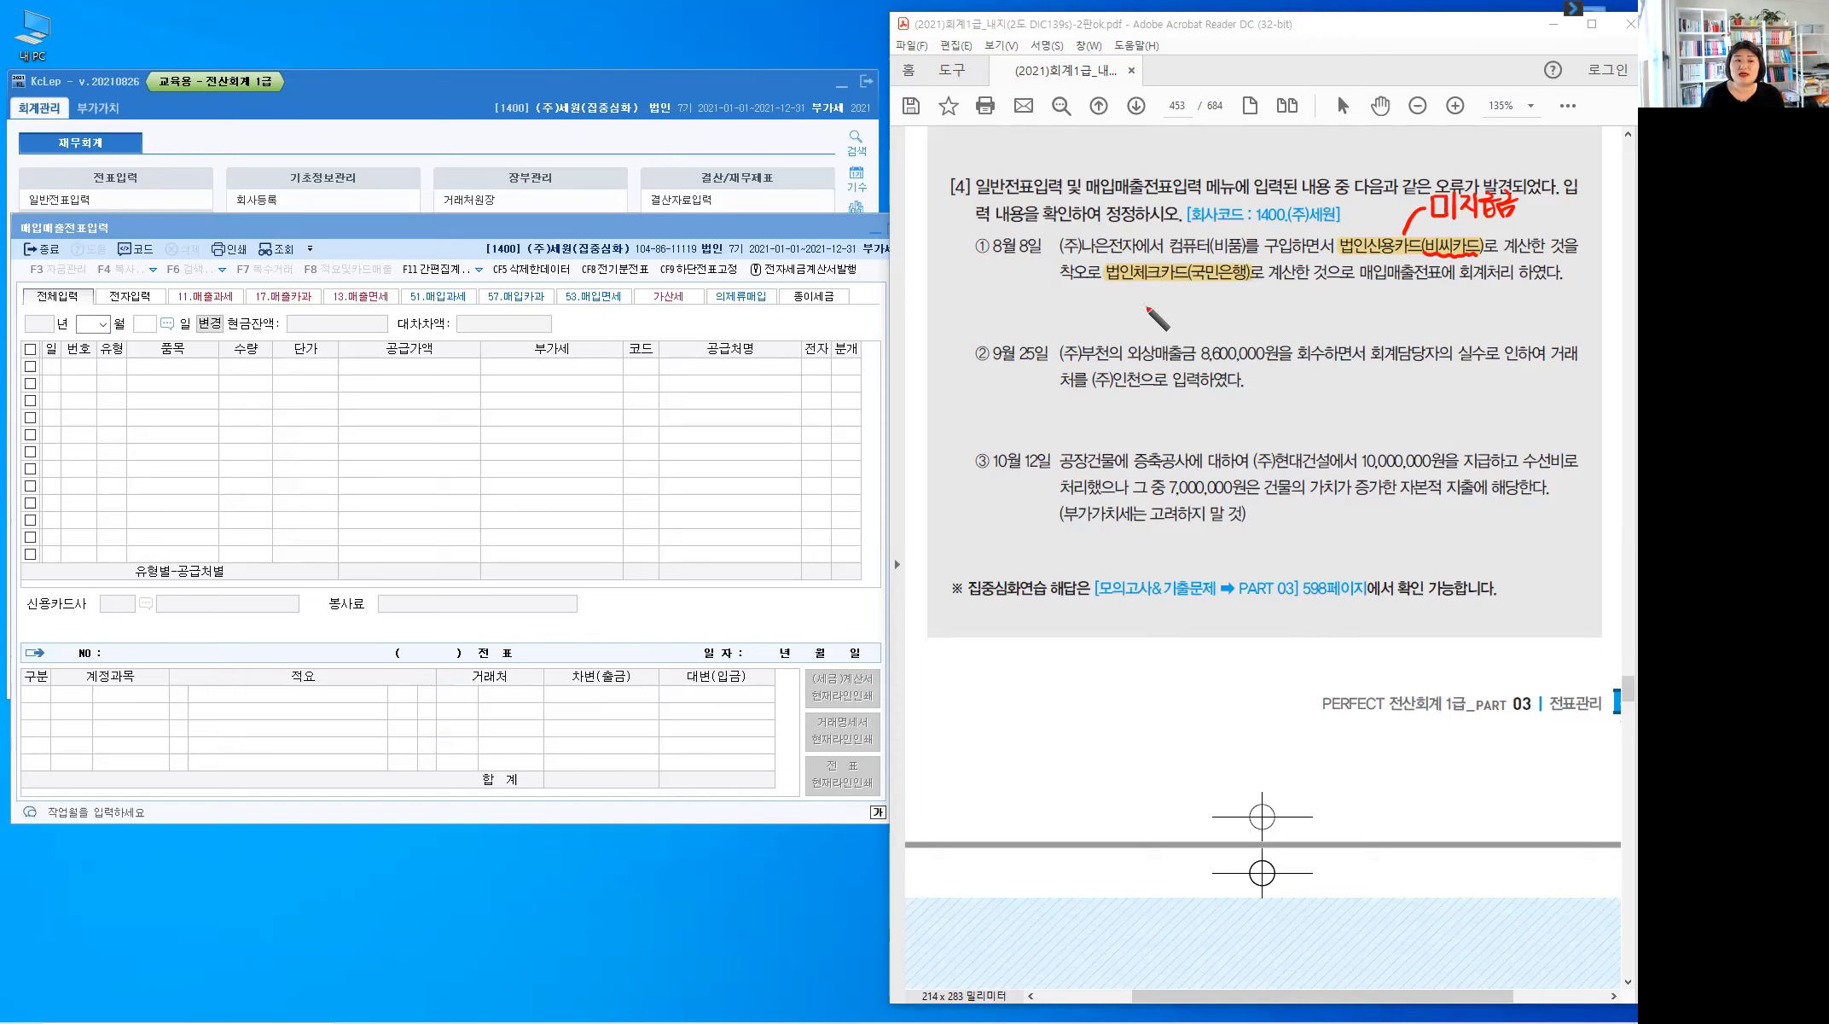
left_click_drag(1146, 281, 1162, 304)
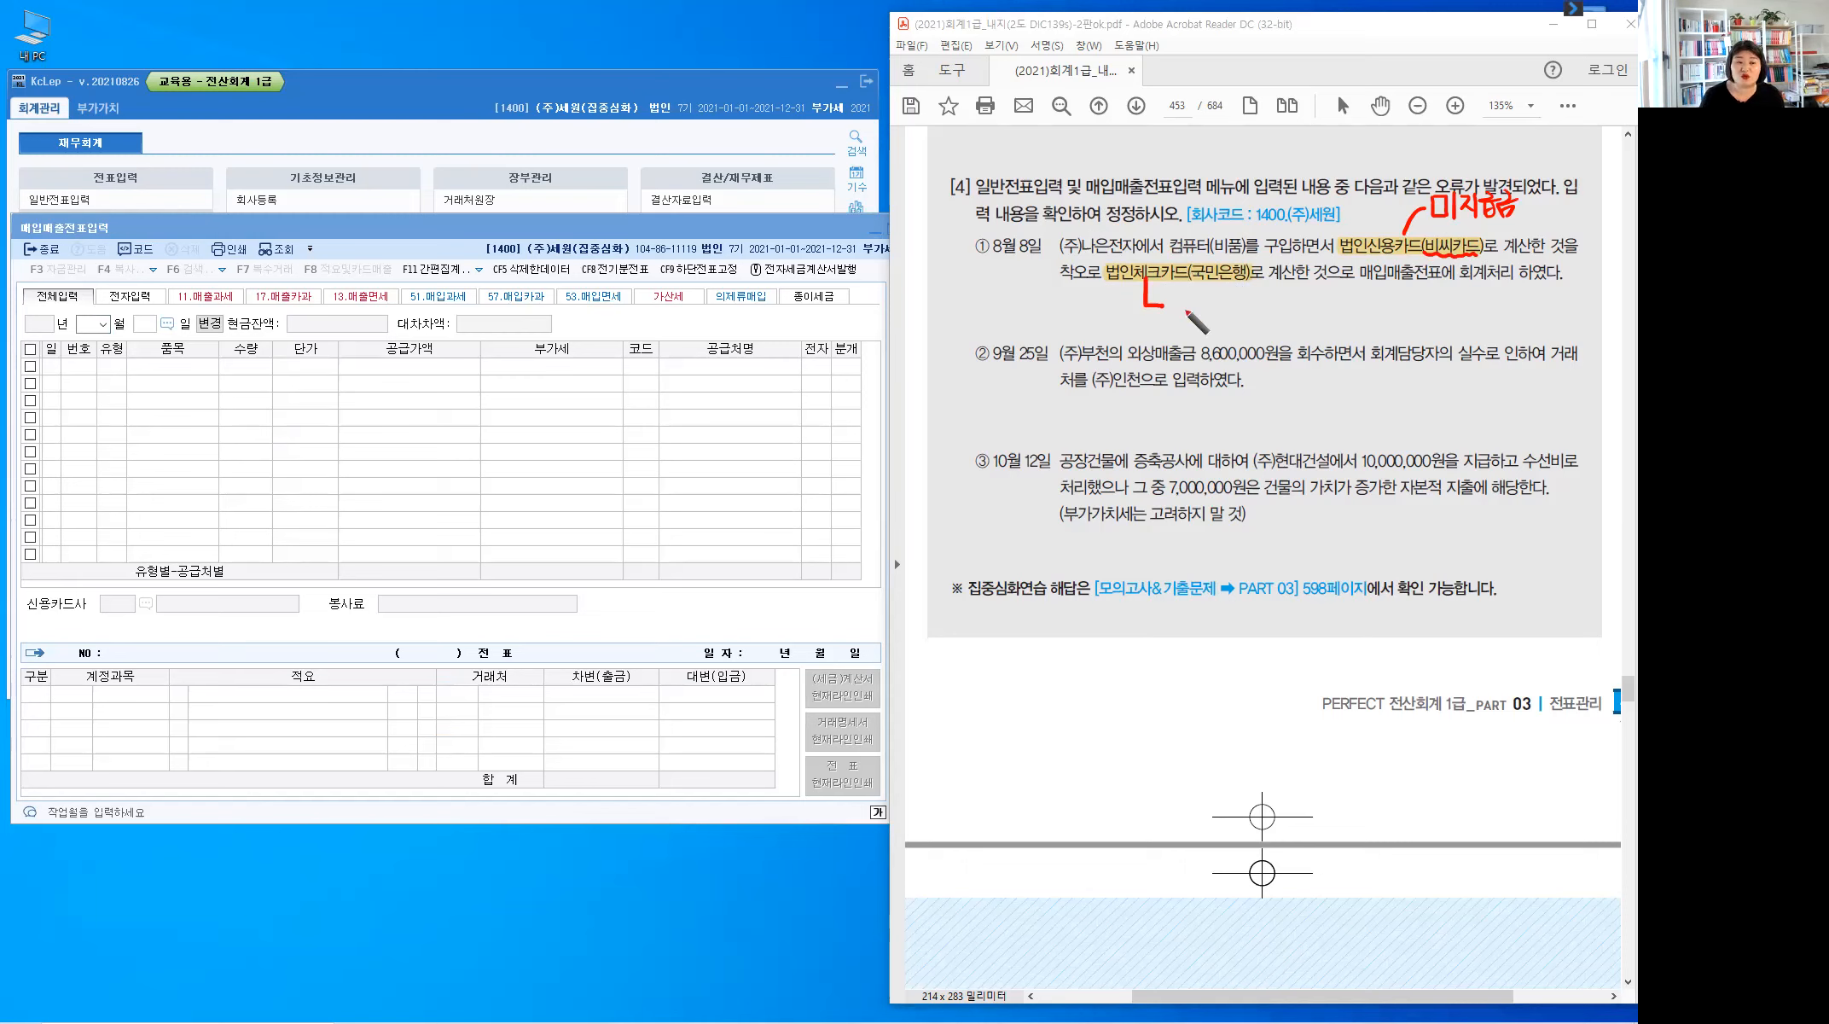
mouse_move(1169, 294)
left_mouse_down()
mouse_move(1188, 317)
mouse_move(1192, 300)
mouse_move(1246, 307)
mouse_move(1250, 326)
left_mouse_up()
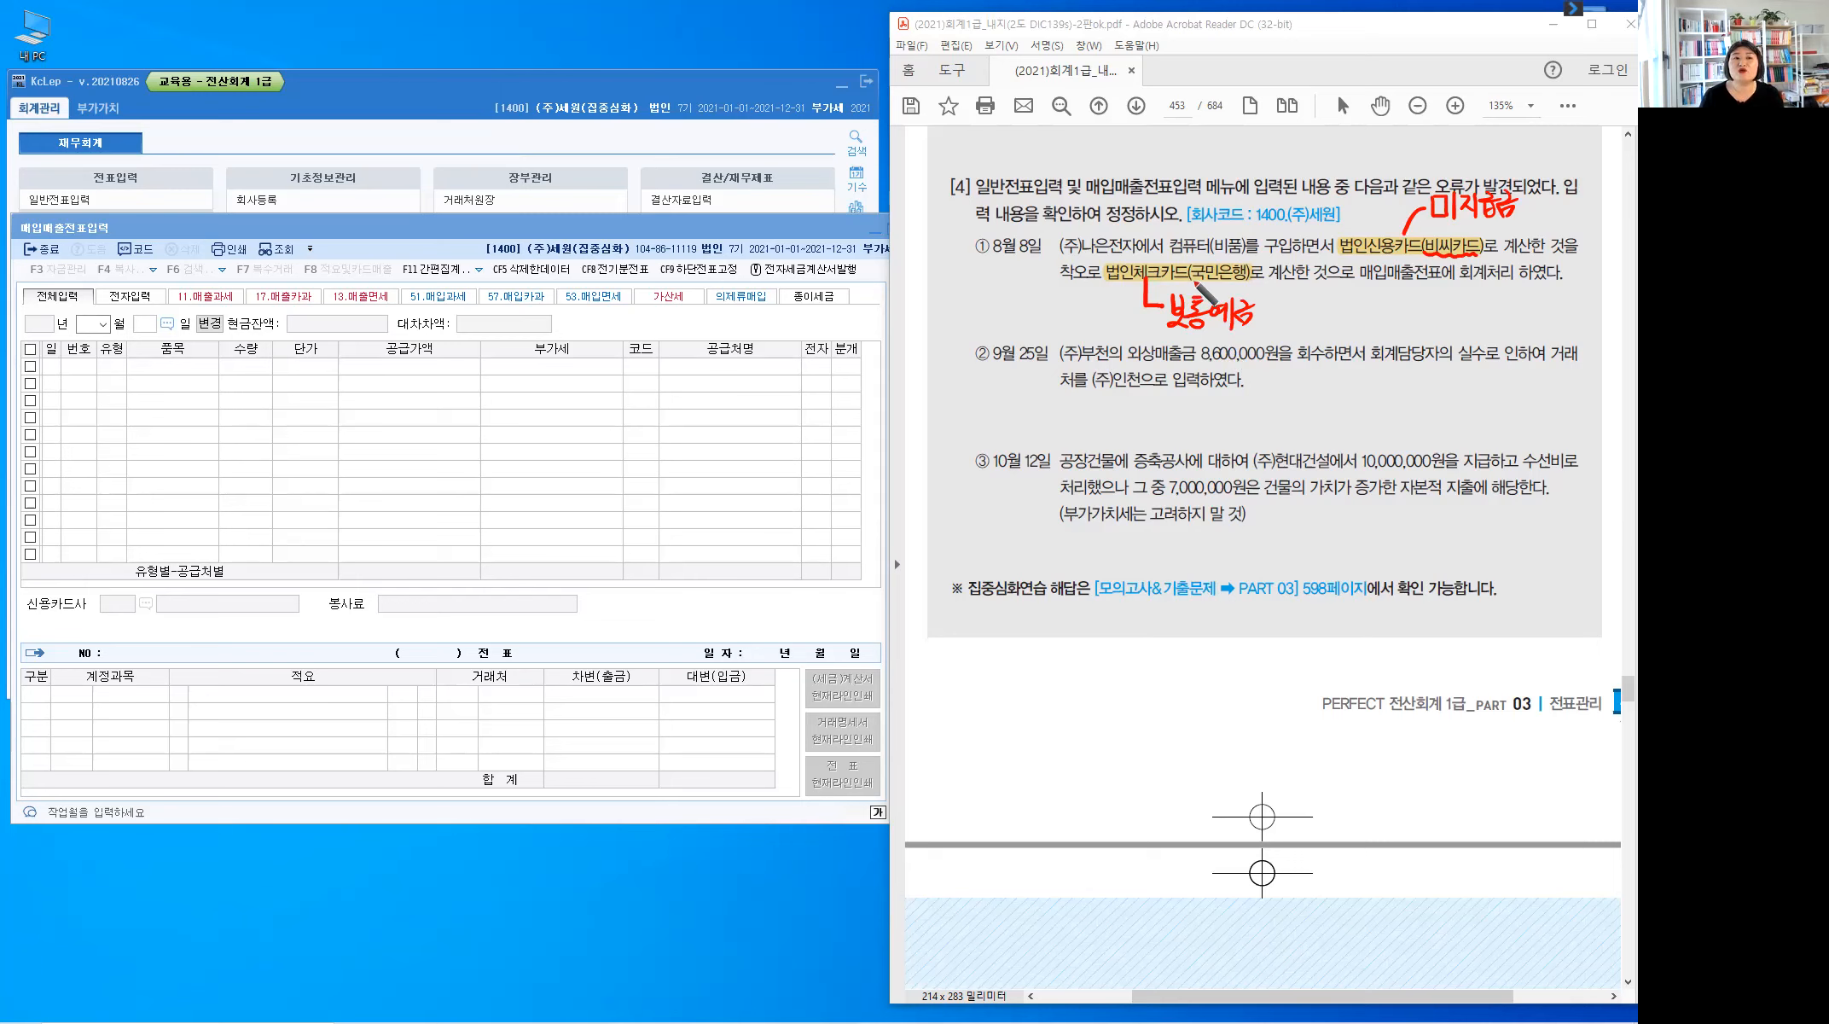
left_click_drag(1191, 284, 1247, 284)
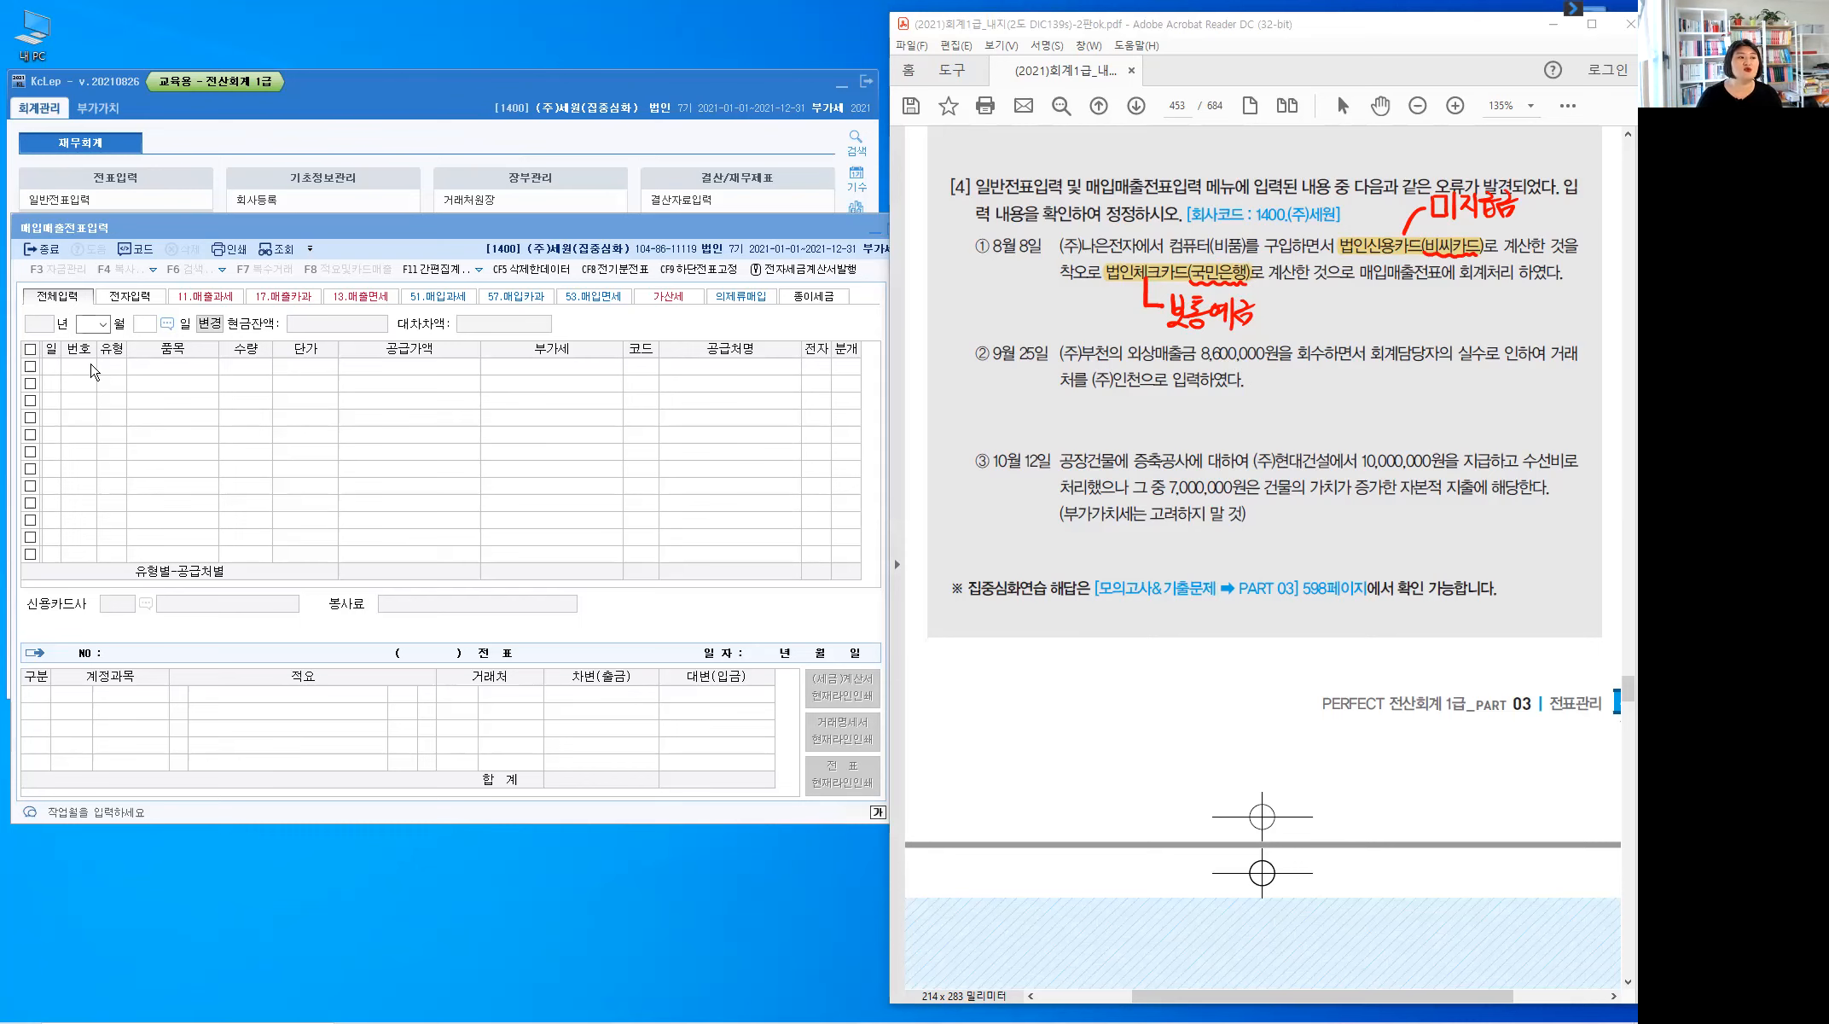
Load the purchase and sales vouchers dated August 8
left_click(93, 365)
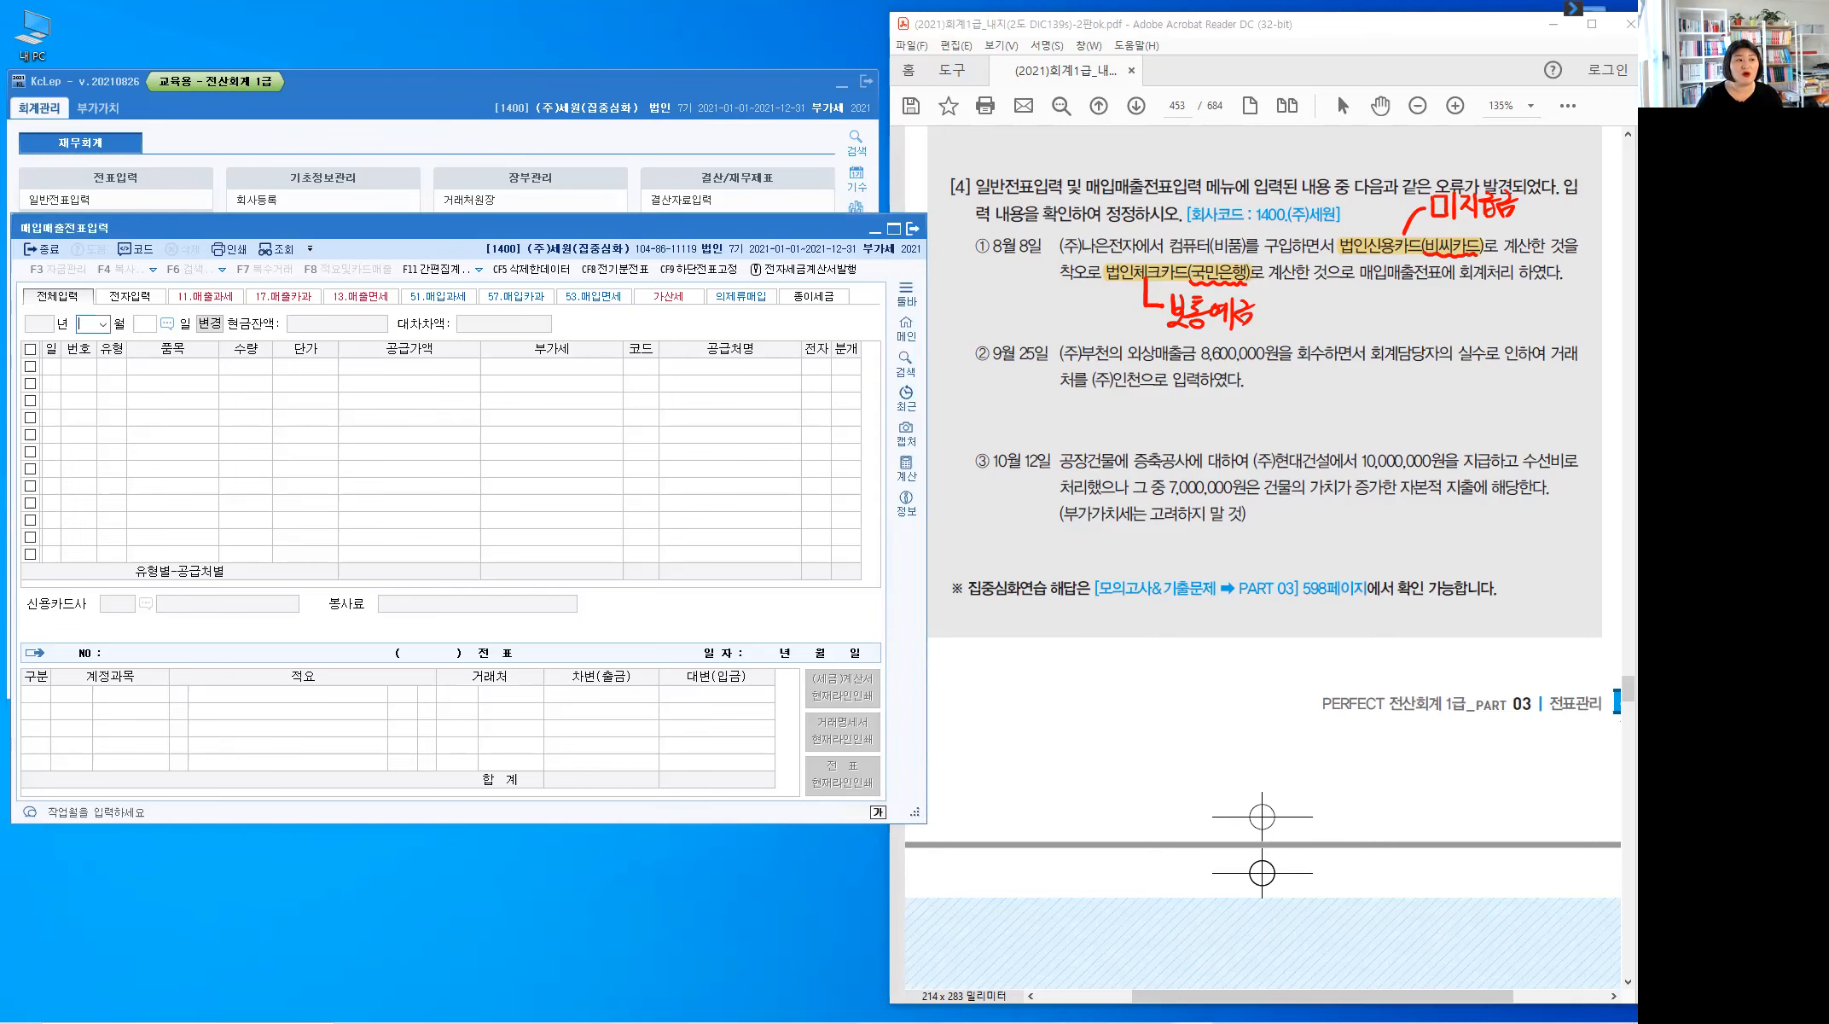
type("08")
key("Return")
type("8")
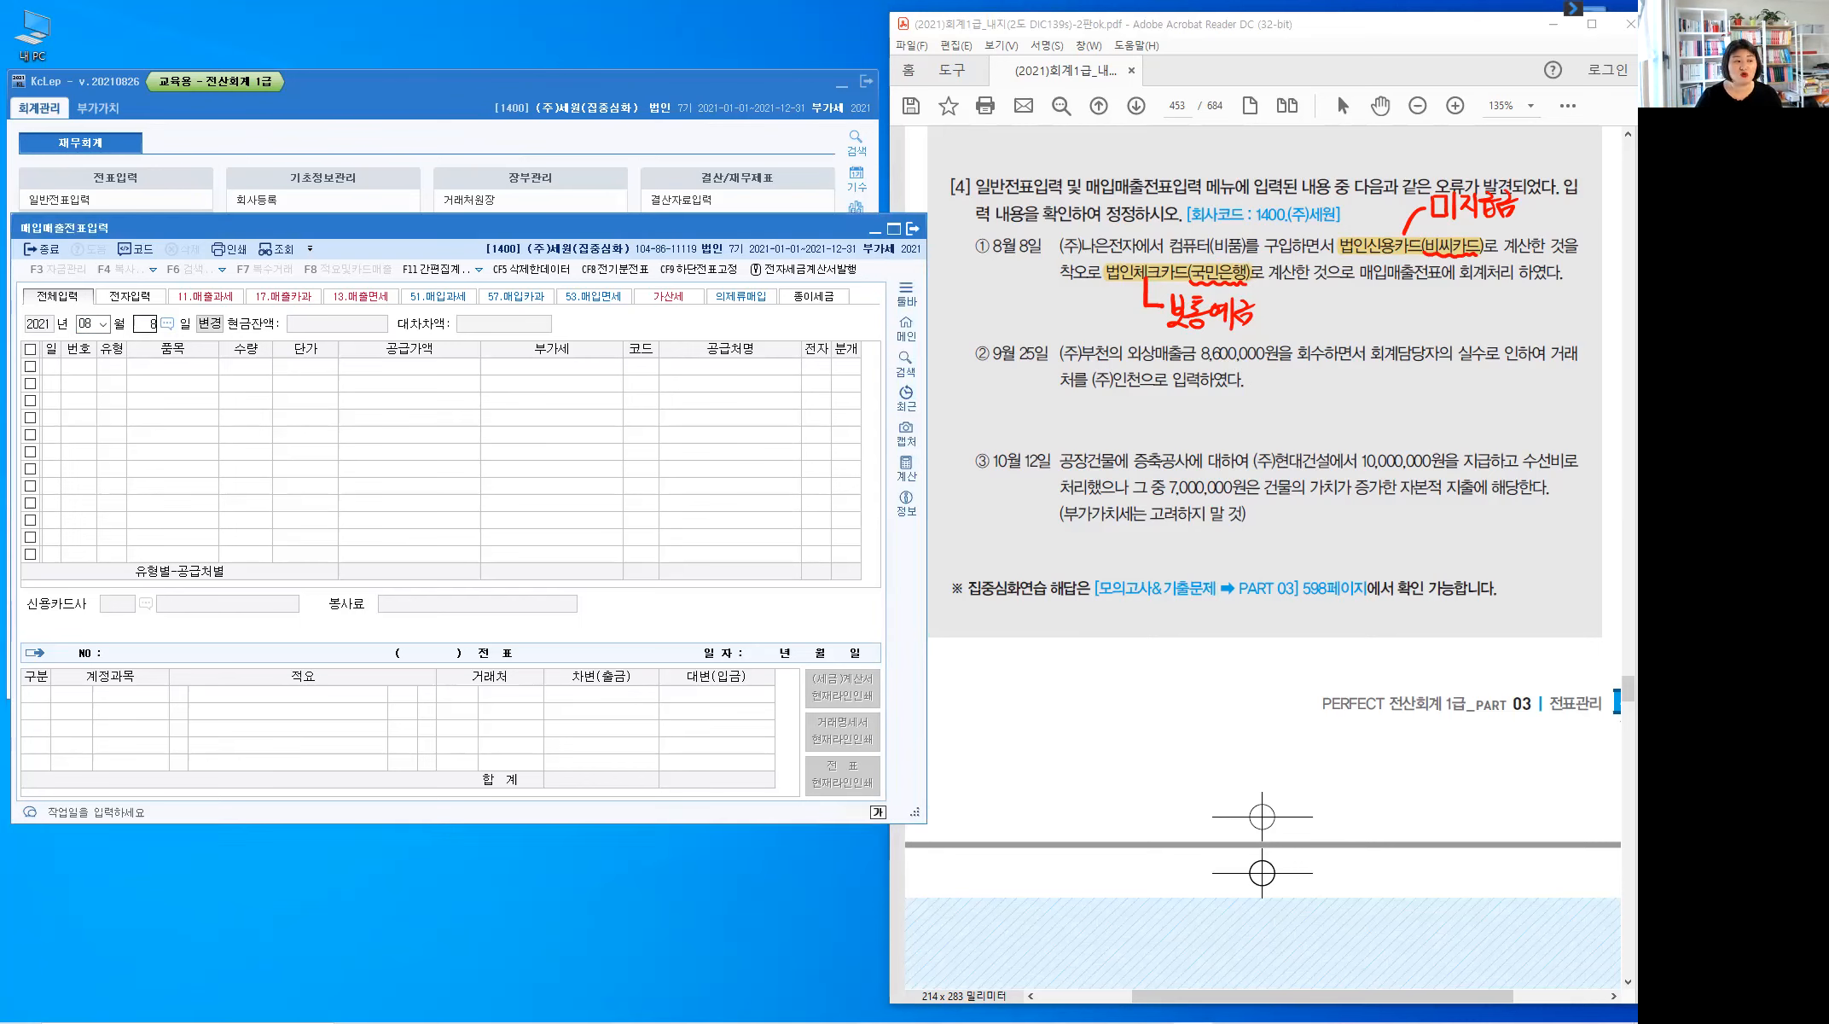
key("Return")
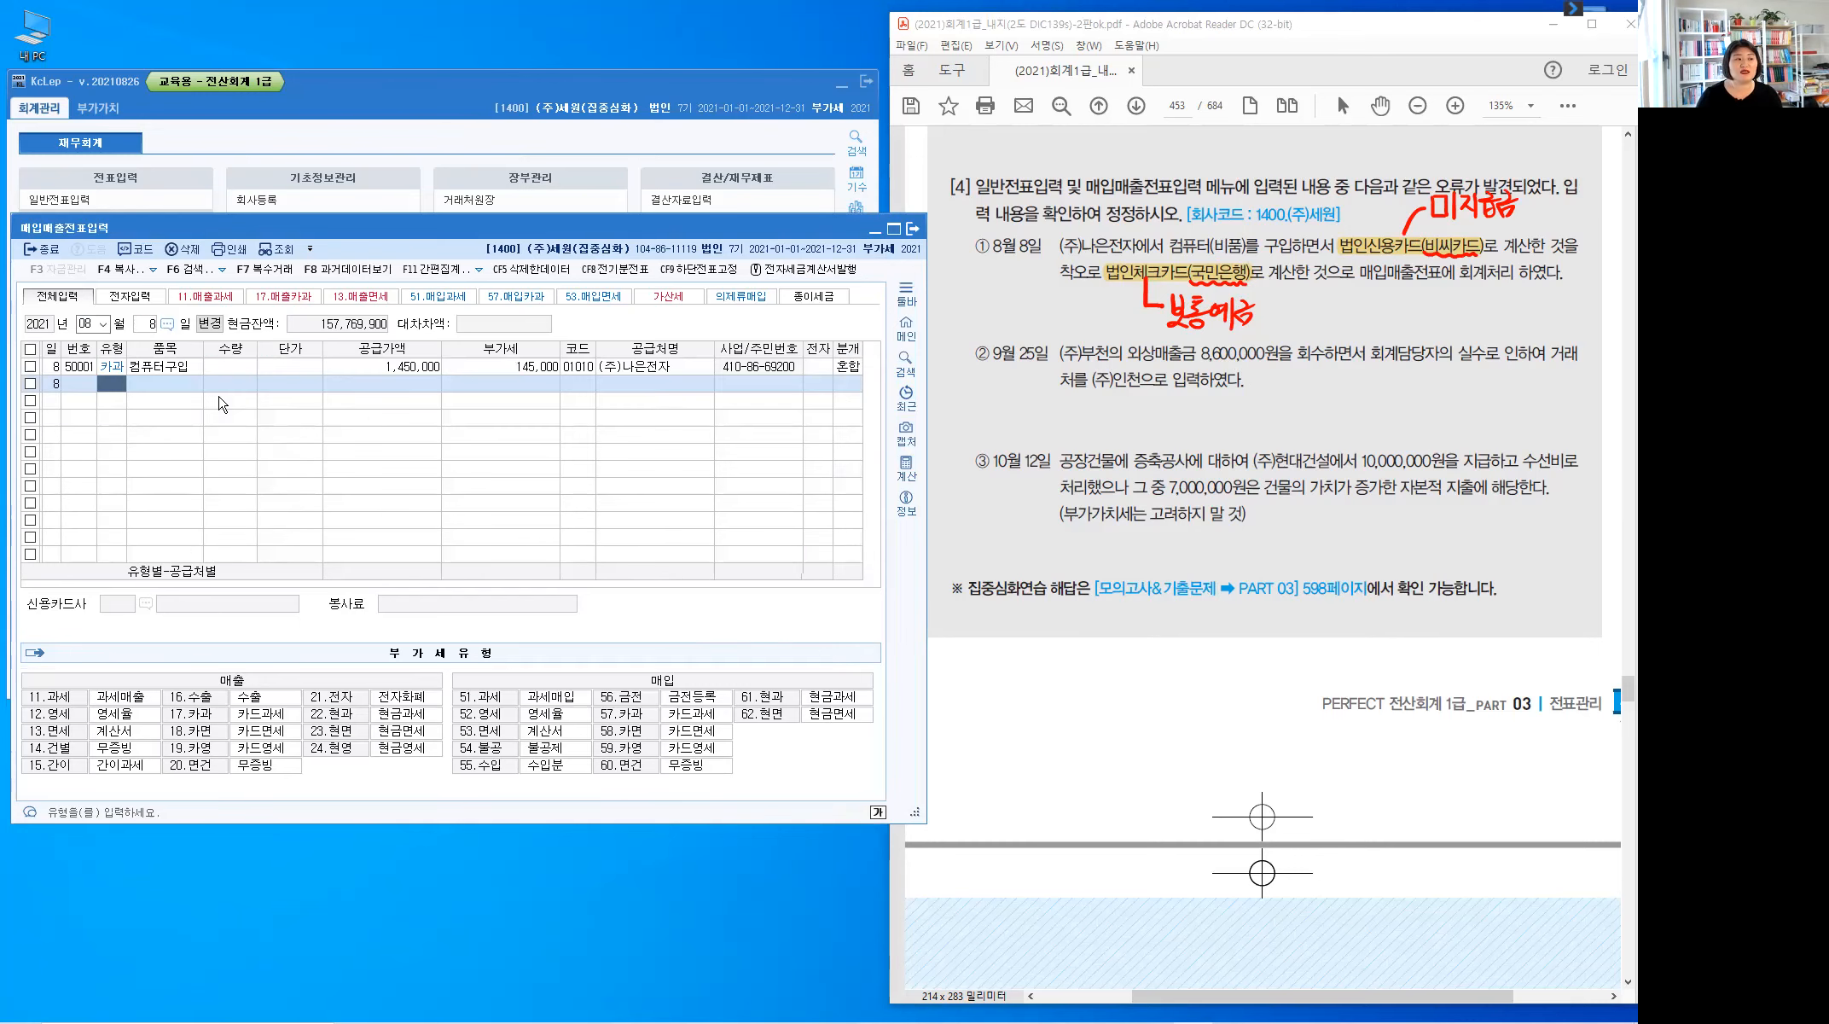
Change the account of the credit line in the 컴퓨터구입 voucher's journal to 253 미지급금
left_click(179, 373)
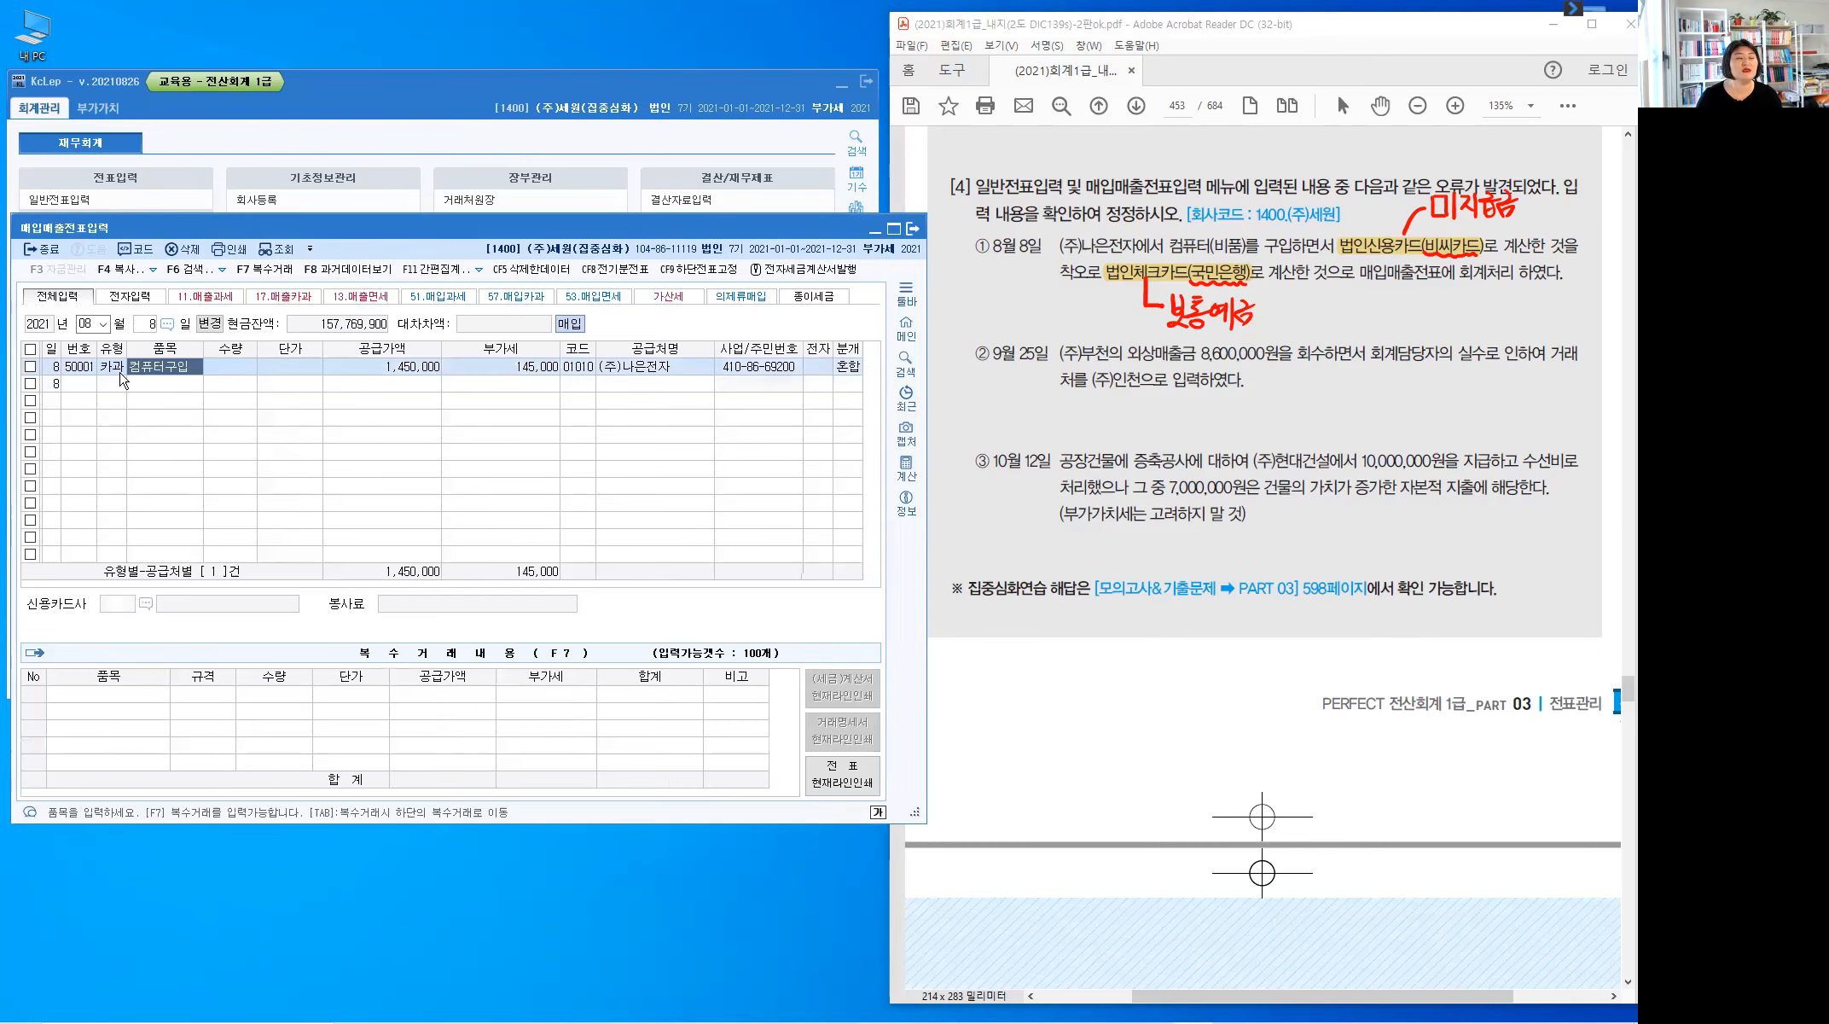
right_click(114, 367)
left_click(848, 368)
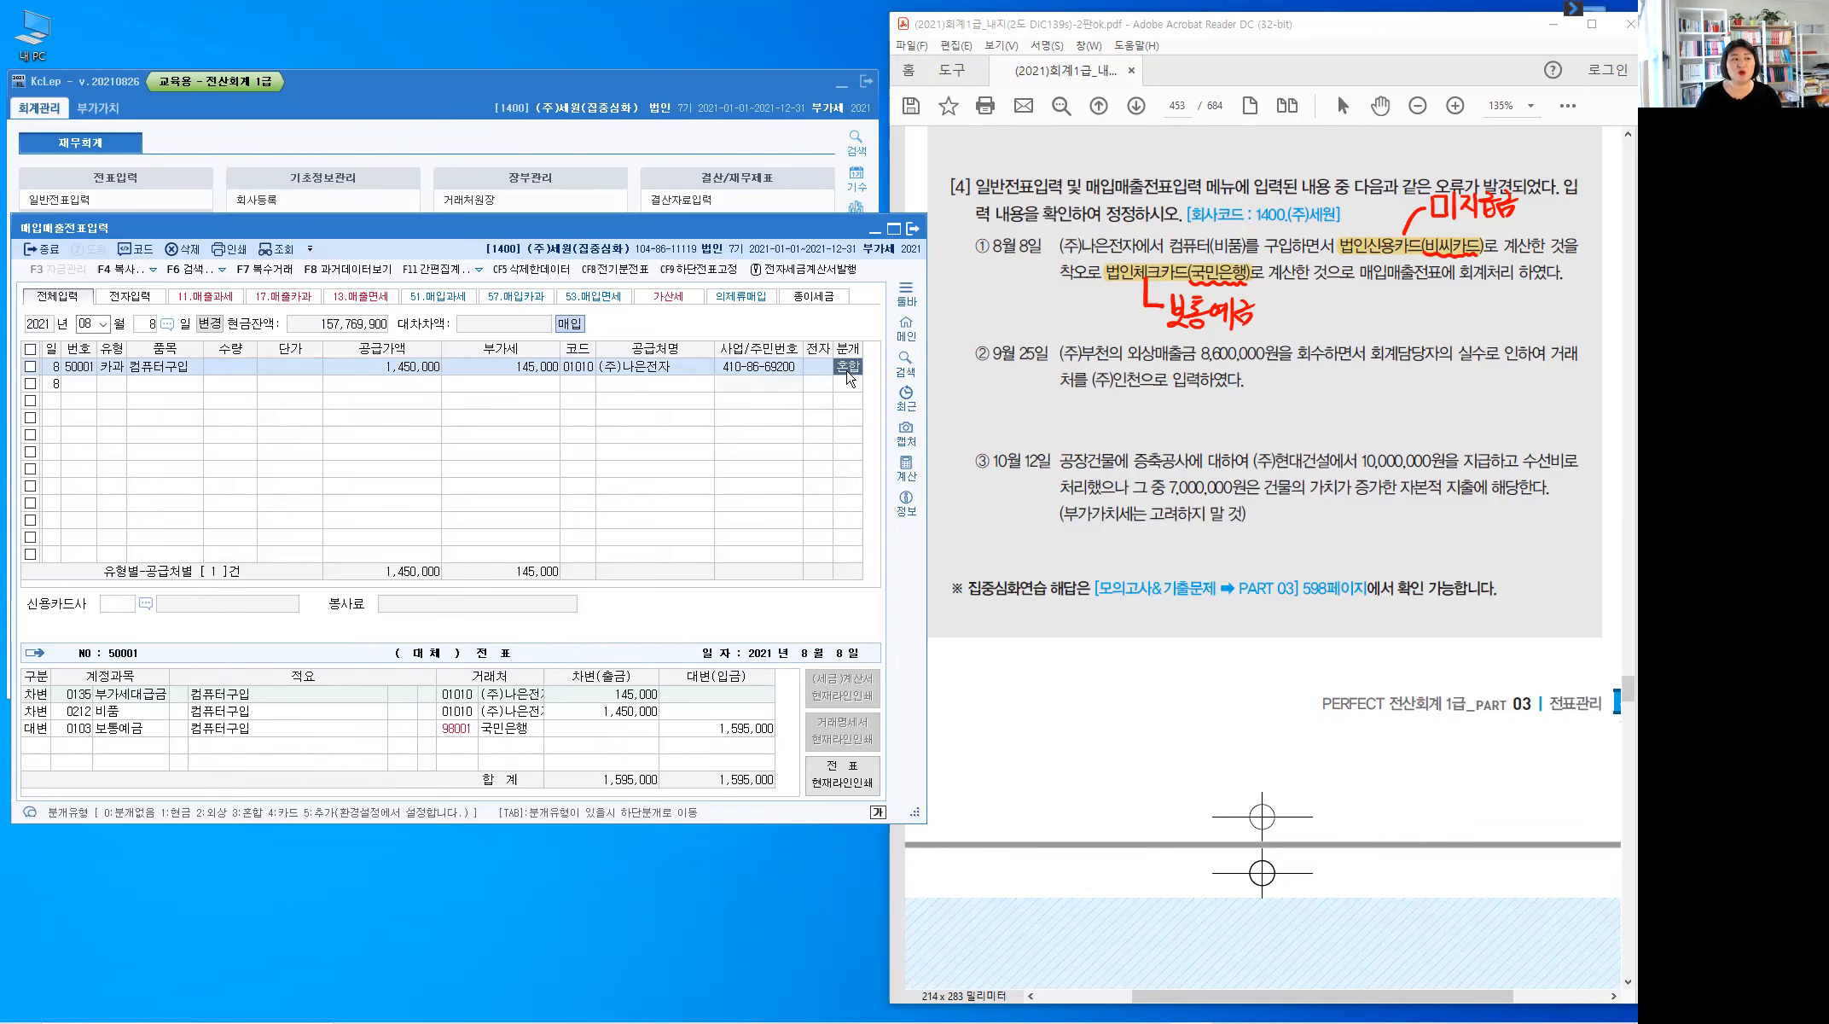
left_click(849, 376)
left_click(849, 376)
left_click(78, 715)
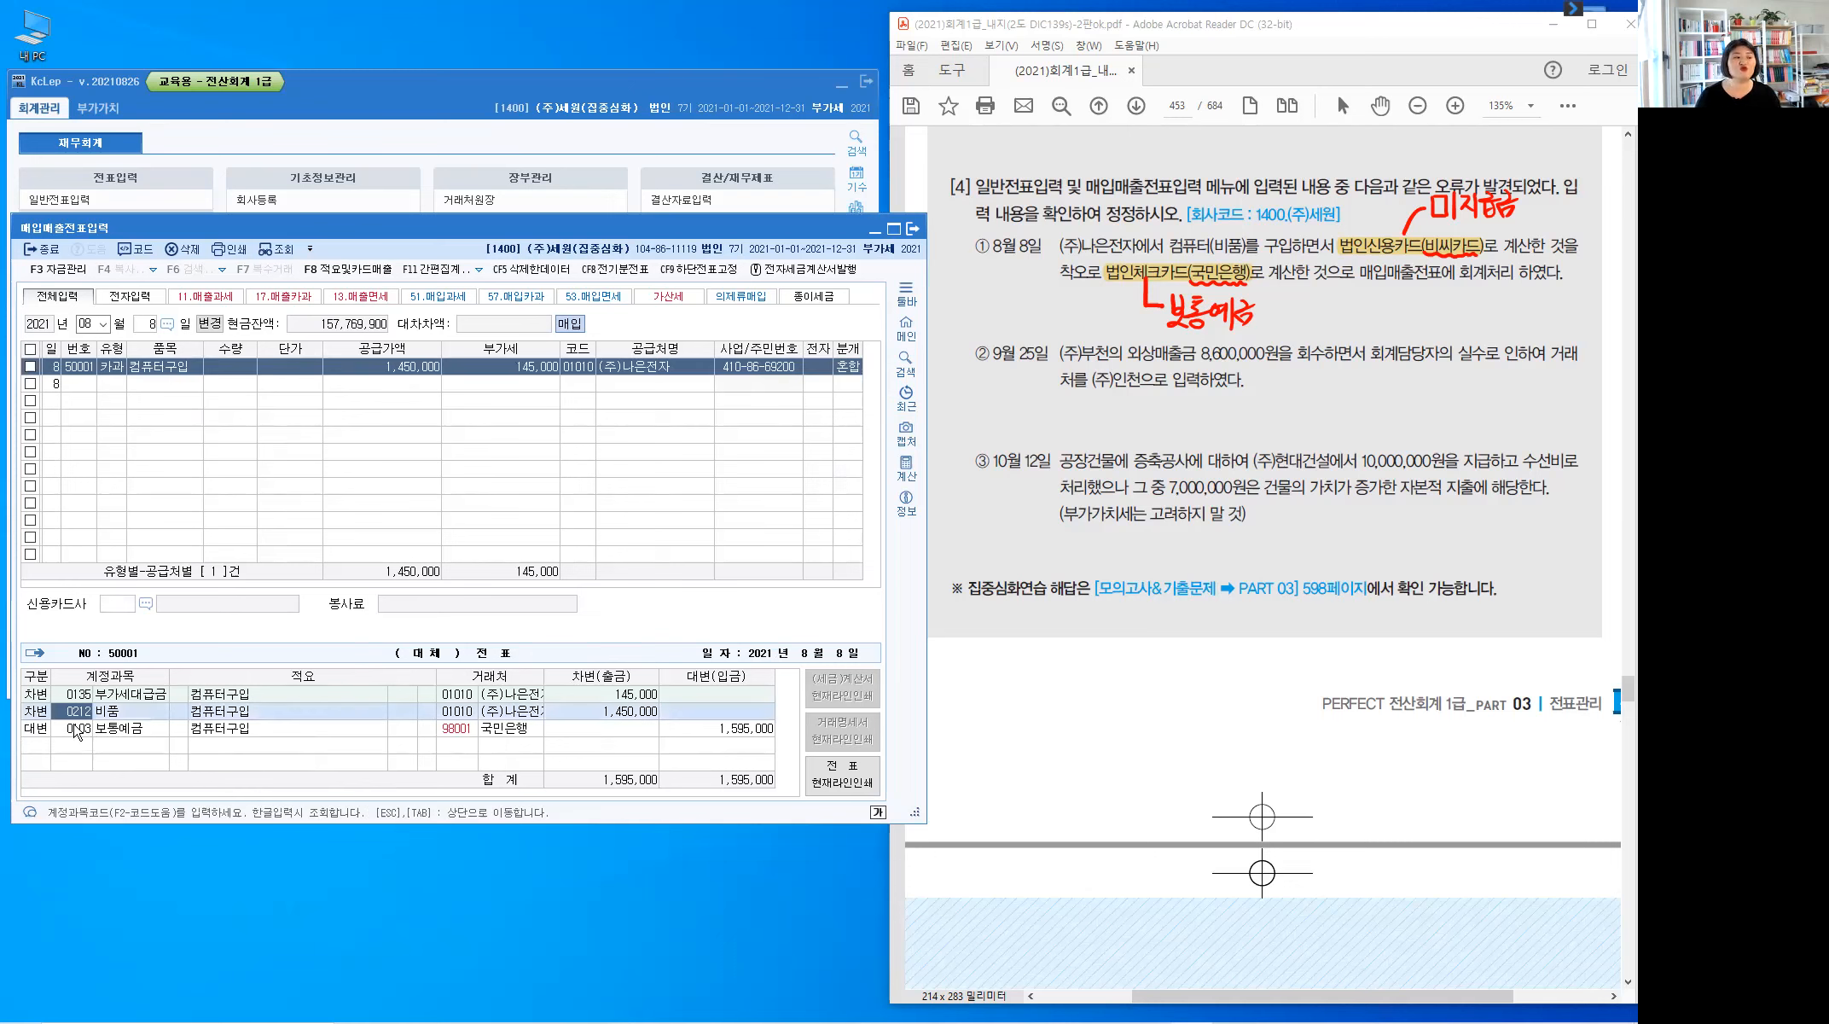
left_click(77, 730)
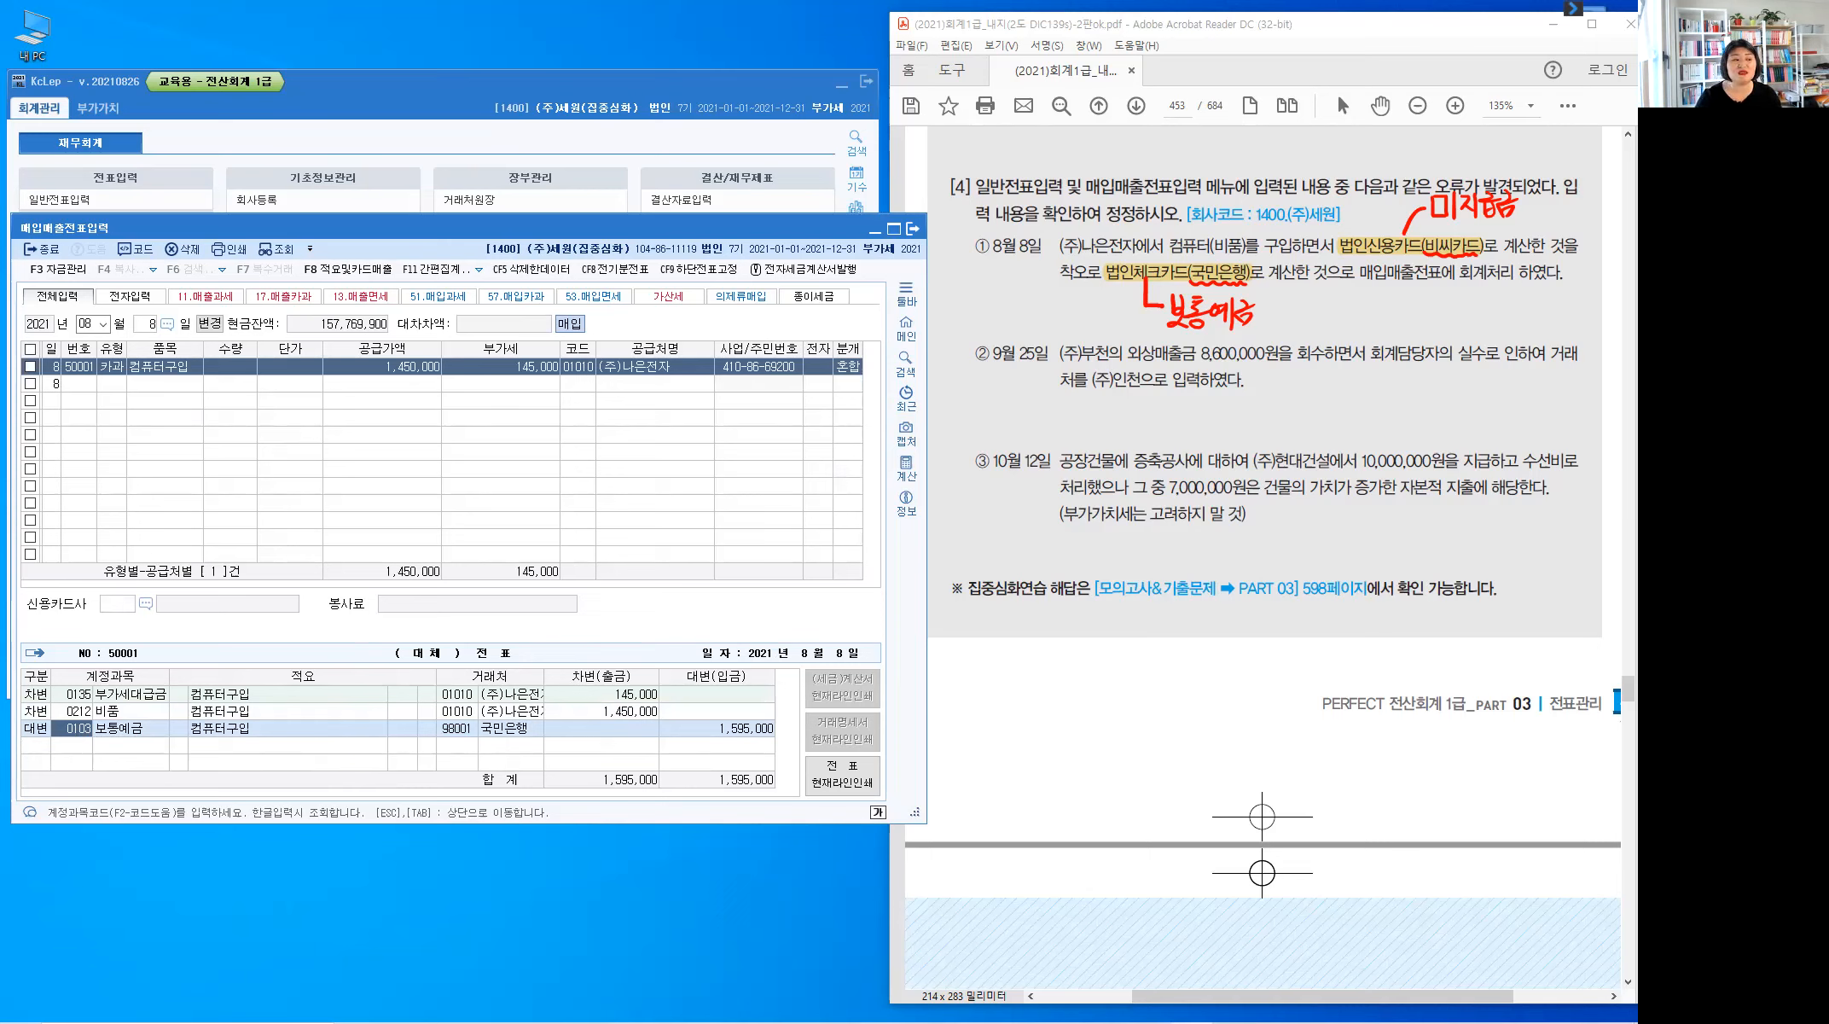
type("253")
key("Return")
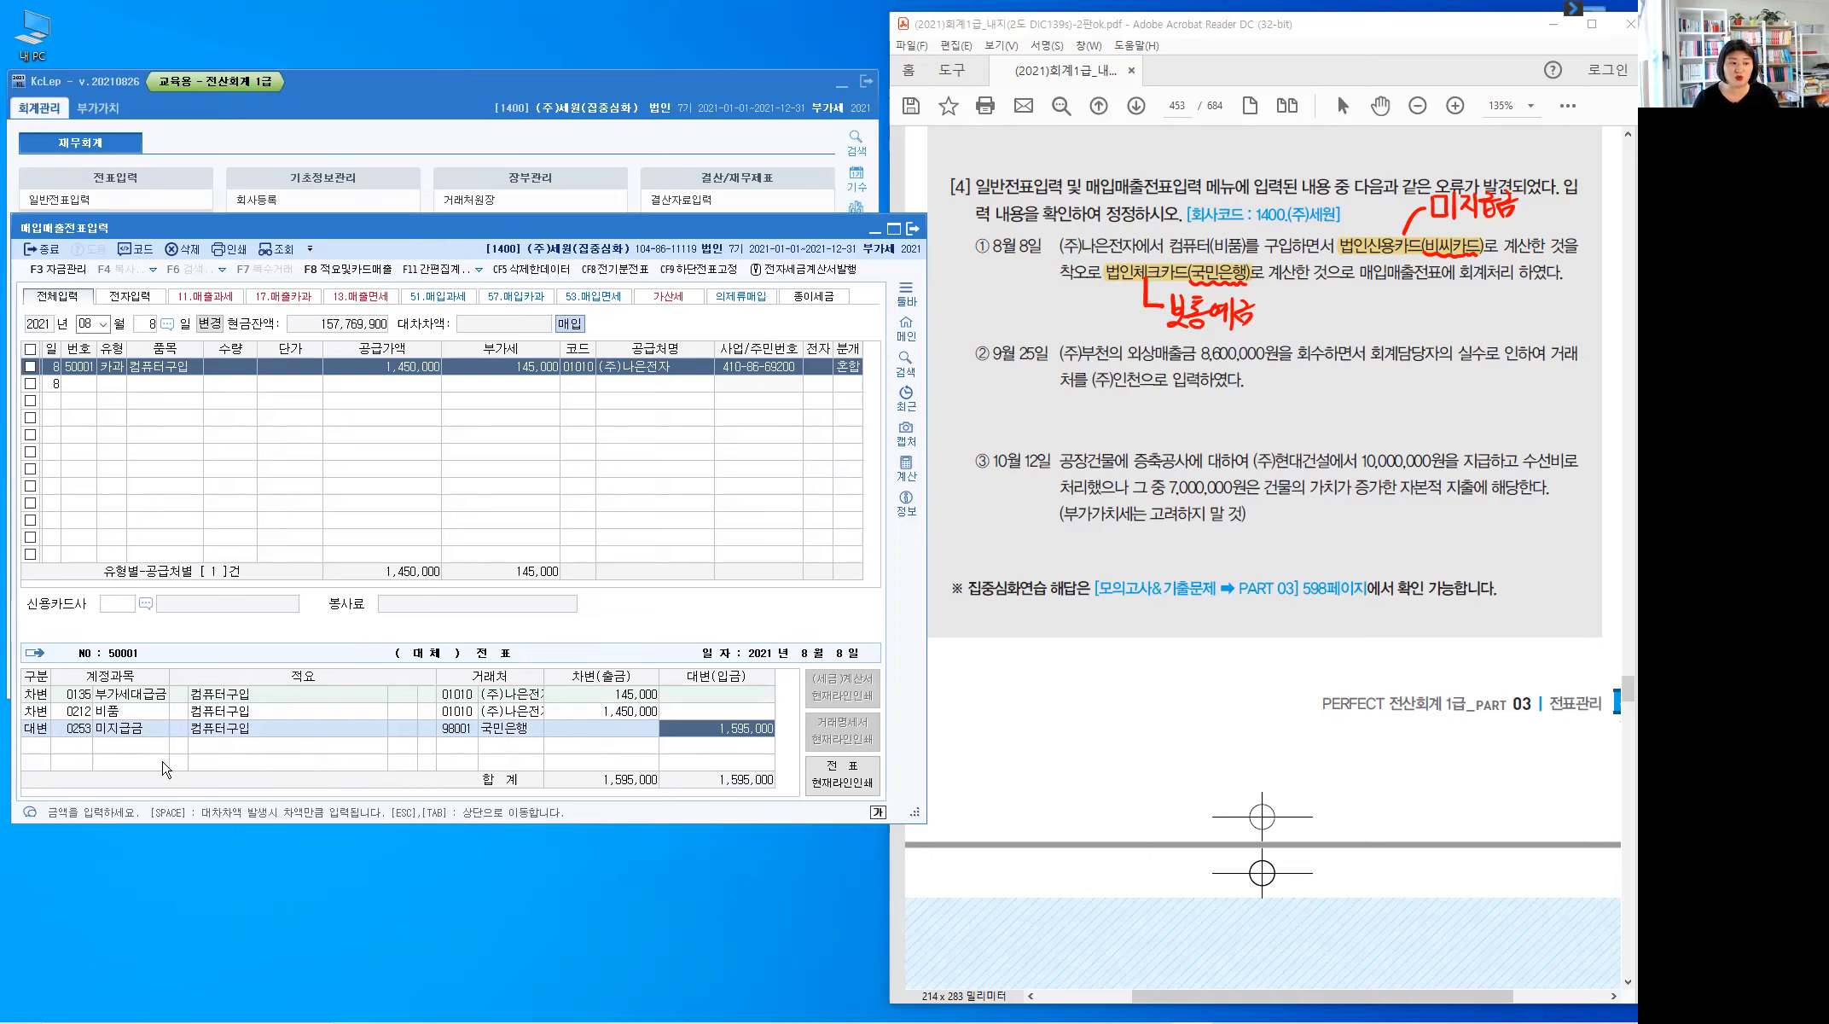
Set the counterparty of the 미지급금 credit line to 비씨카드 and finish the August 8 voucher
key("Left")
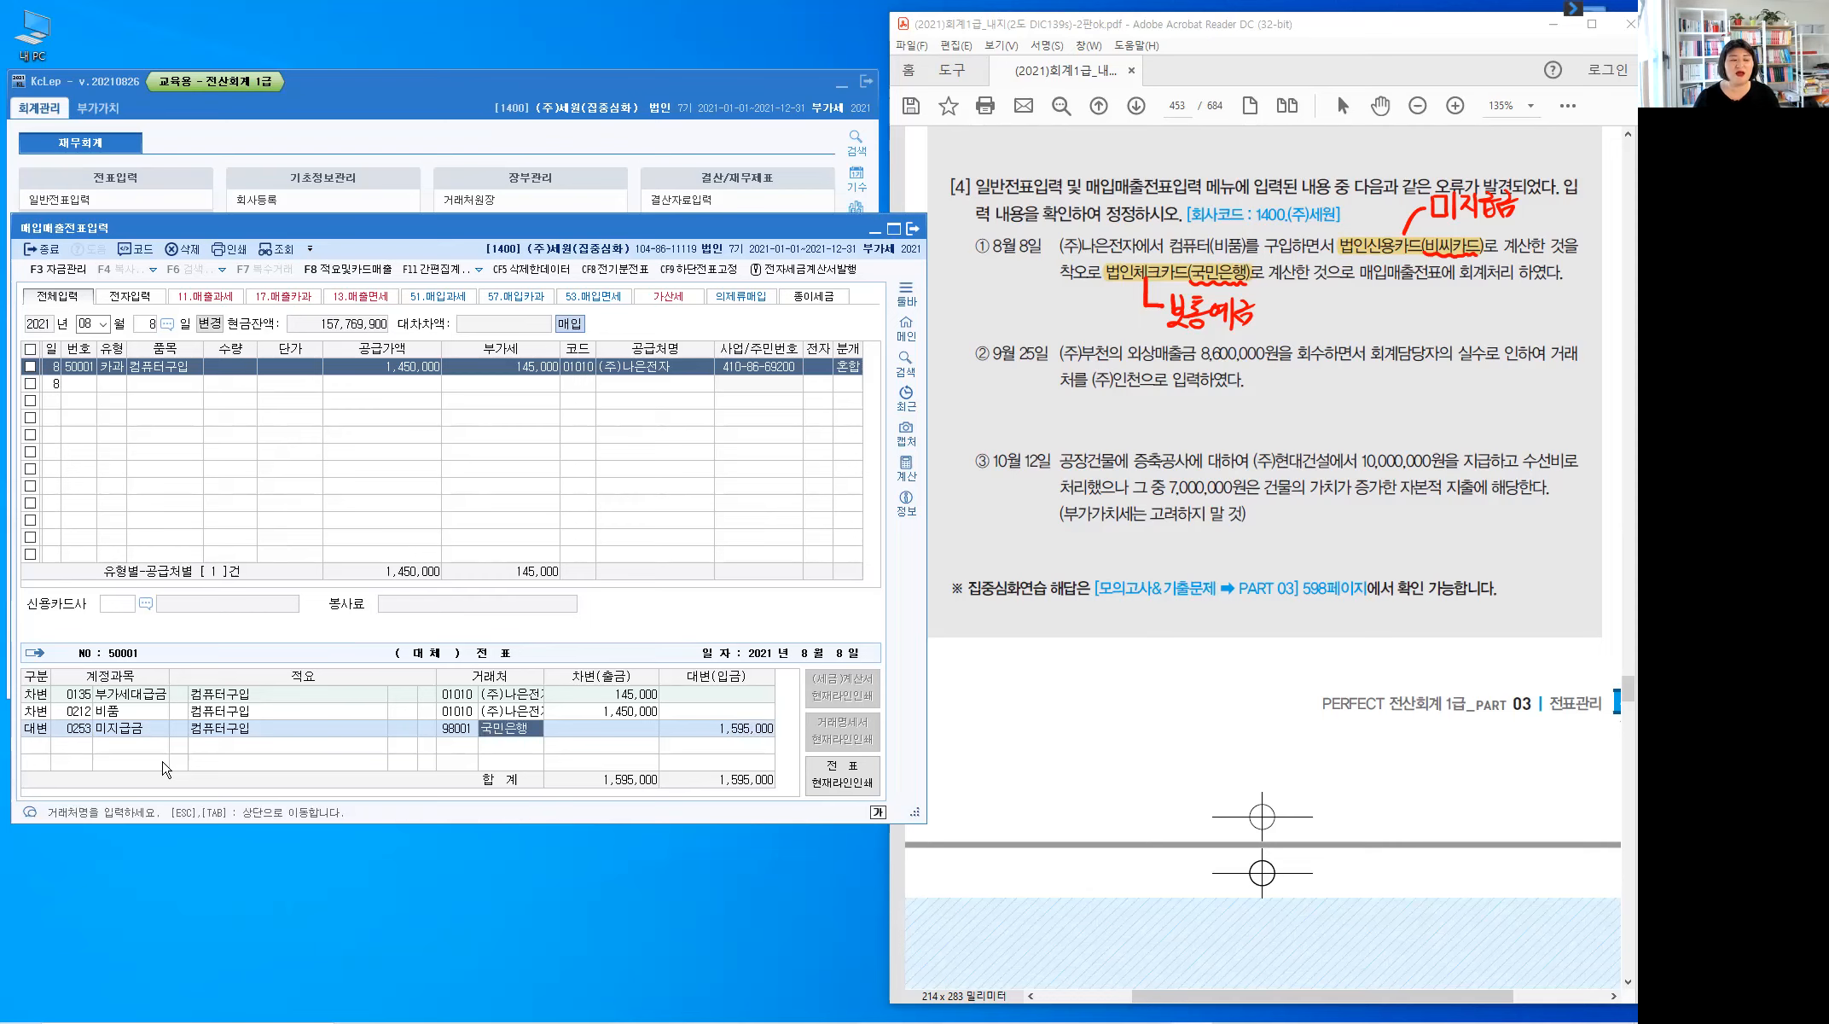
key("Left")
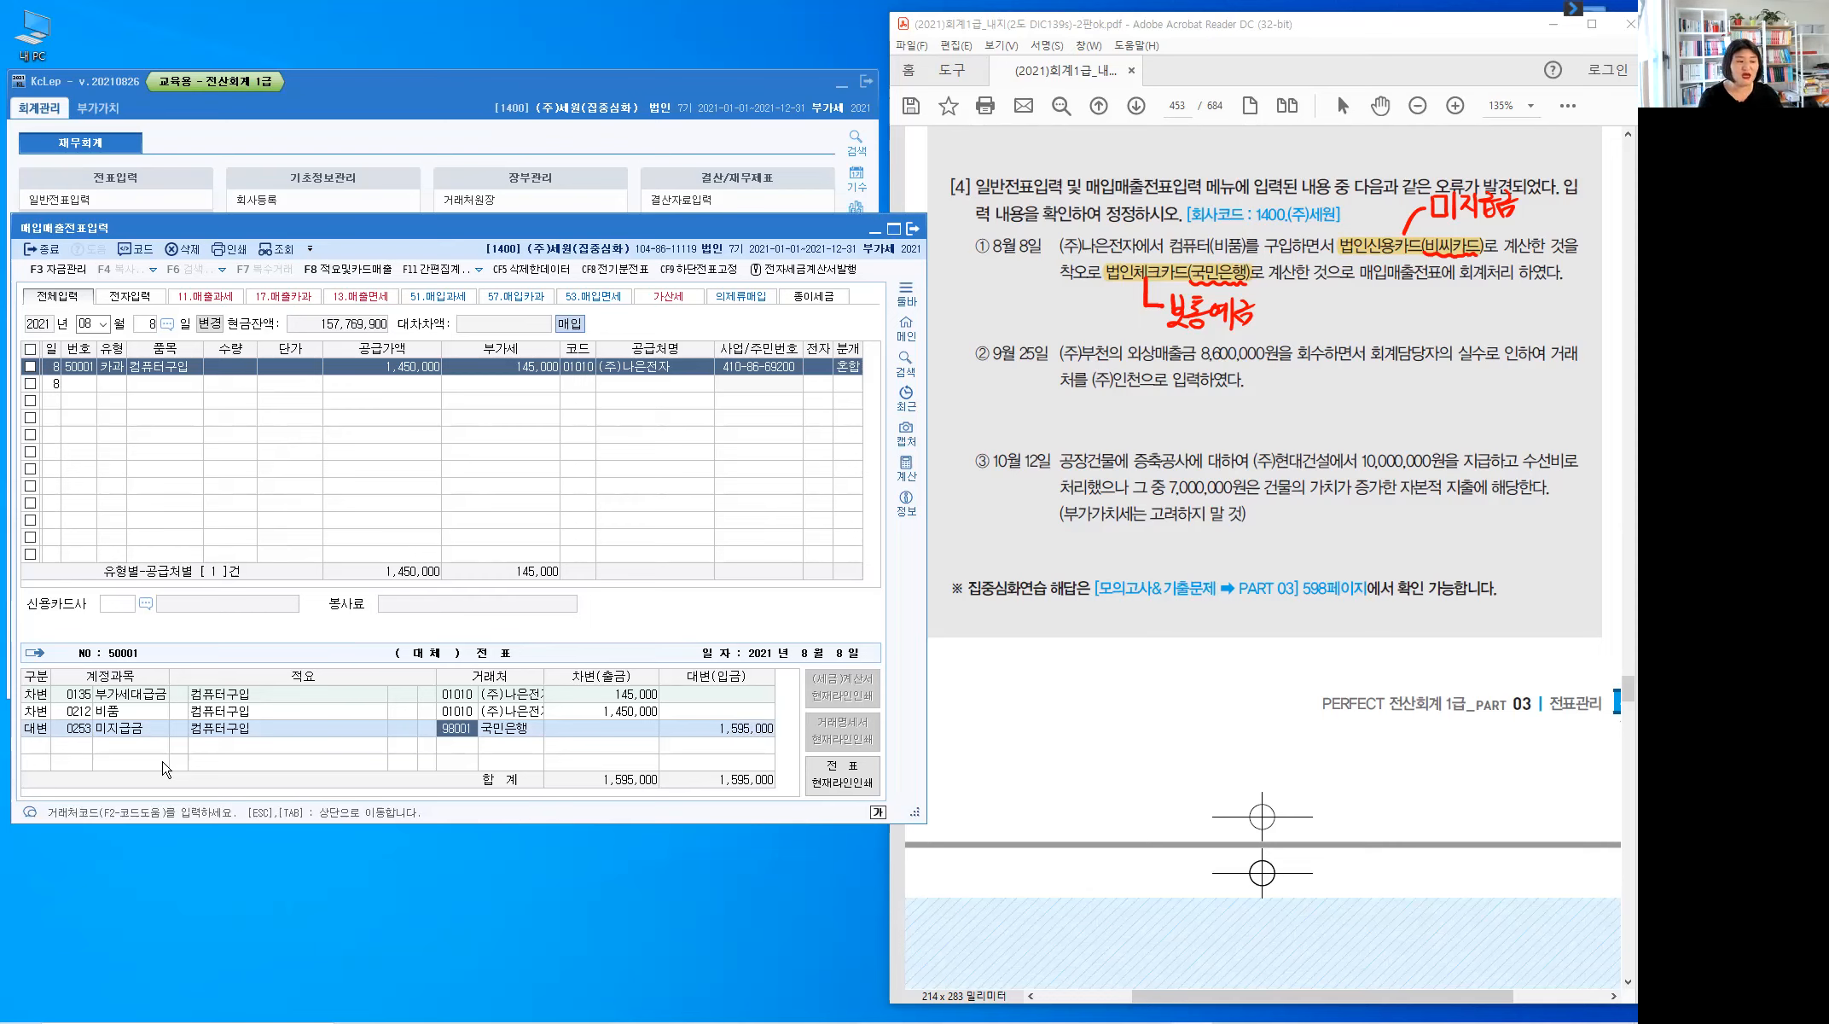
type("비")
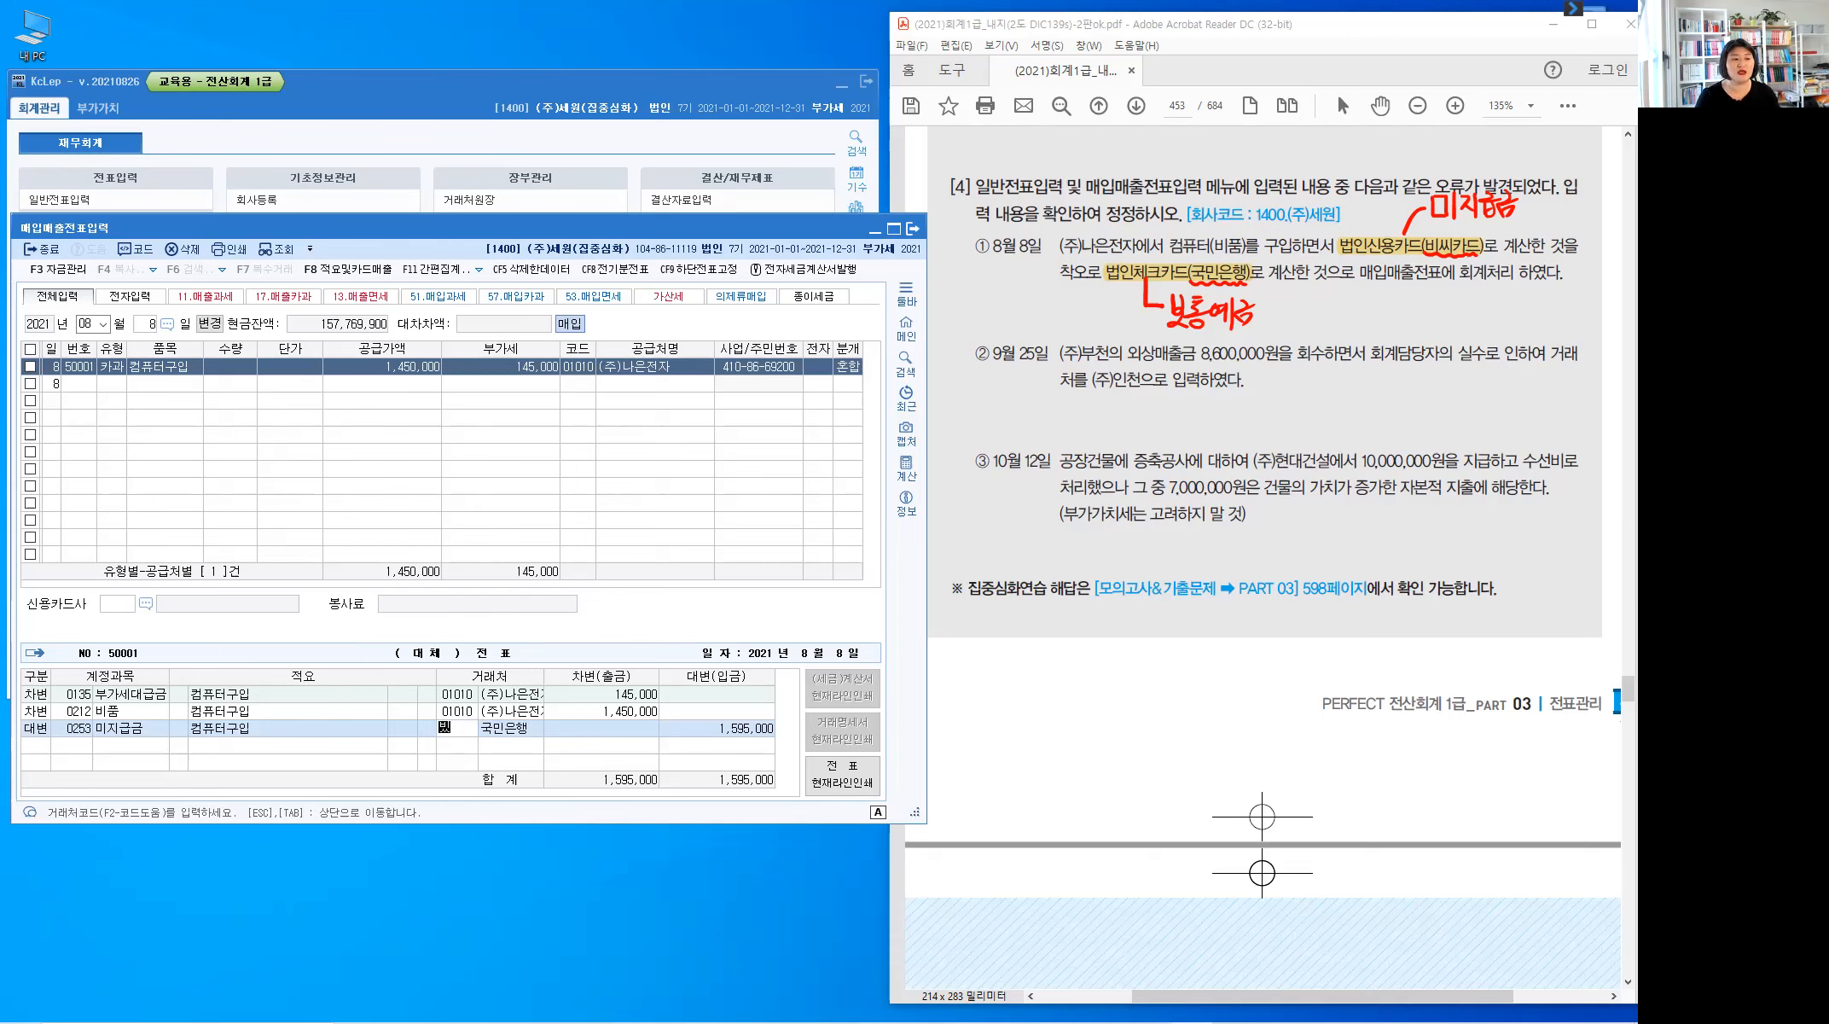
type("씨")
key("Return")
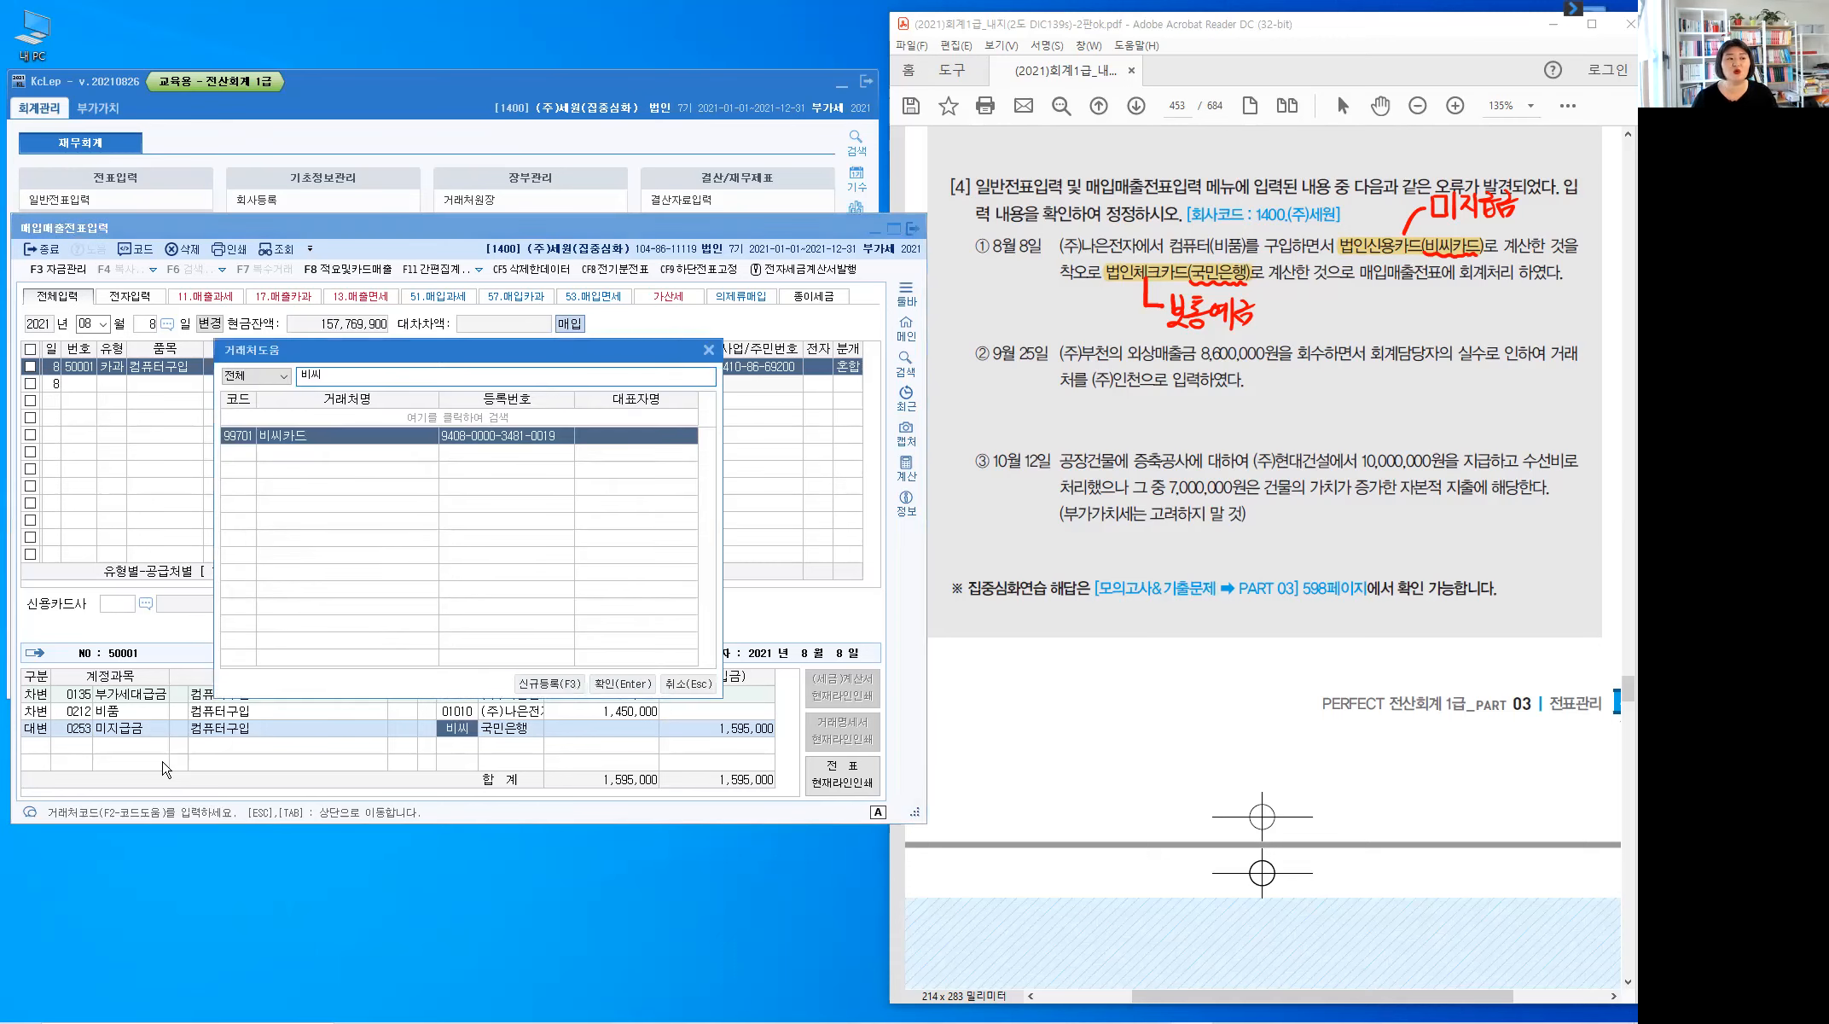
key("Escape")
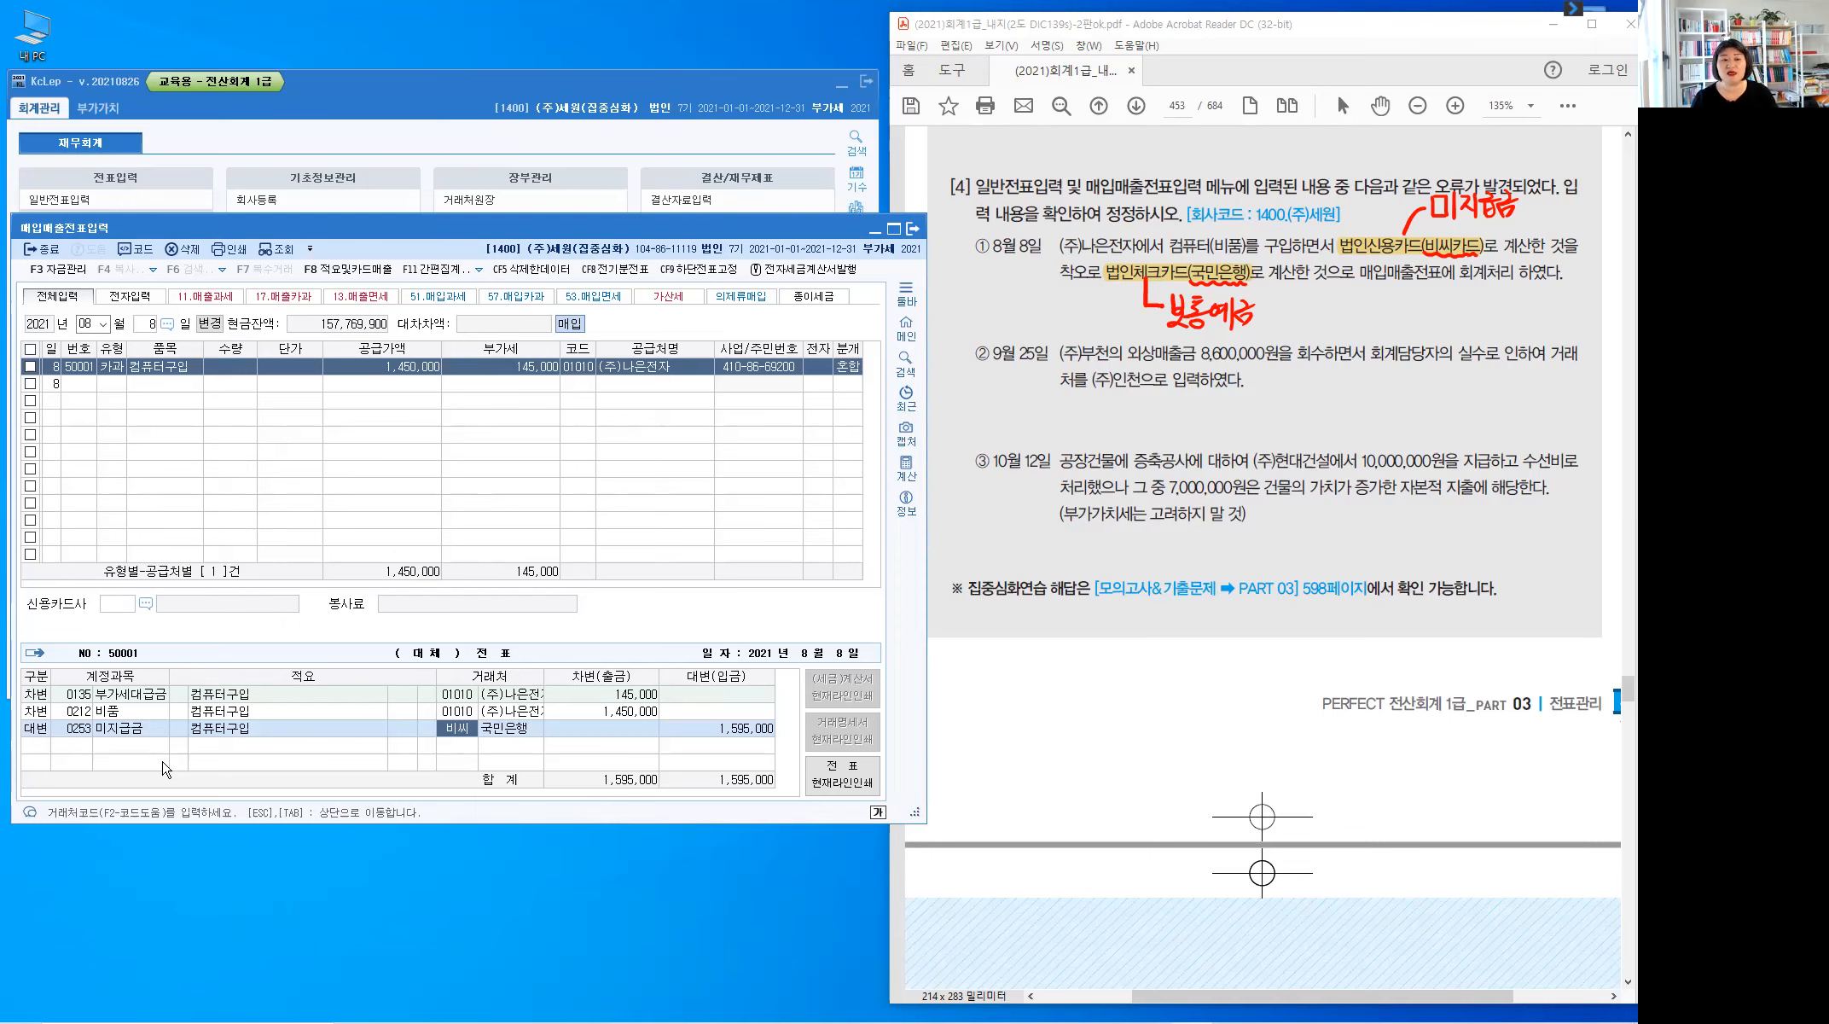
key("Return")
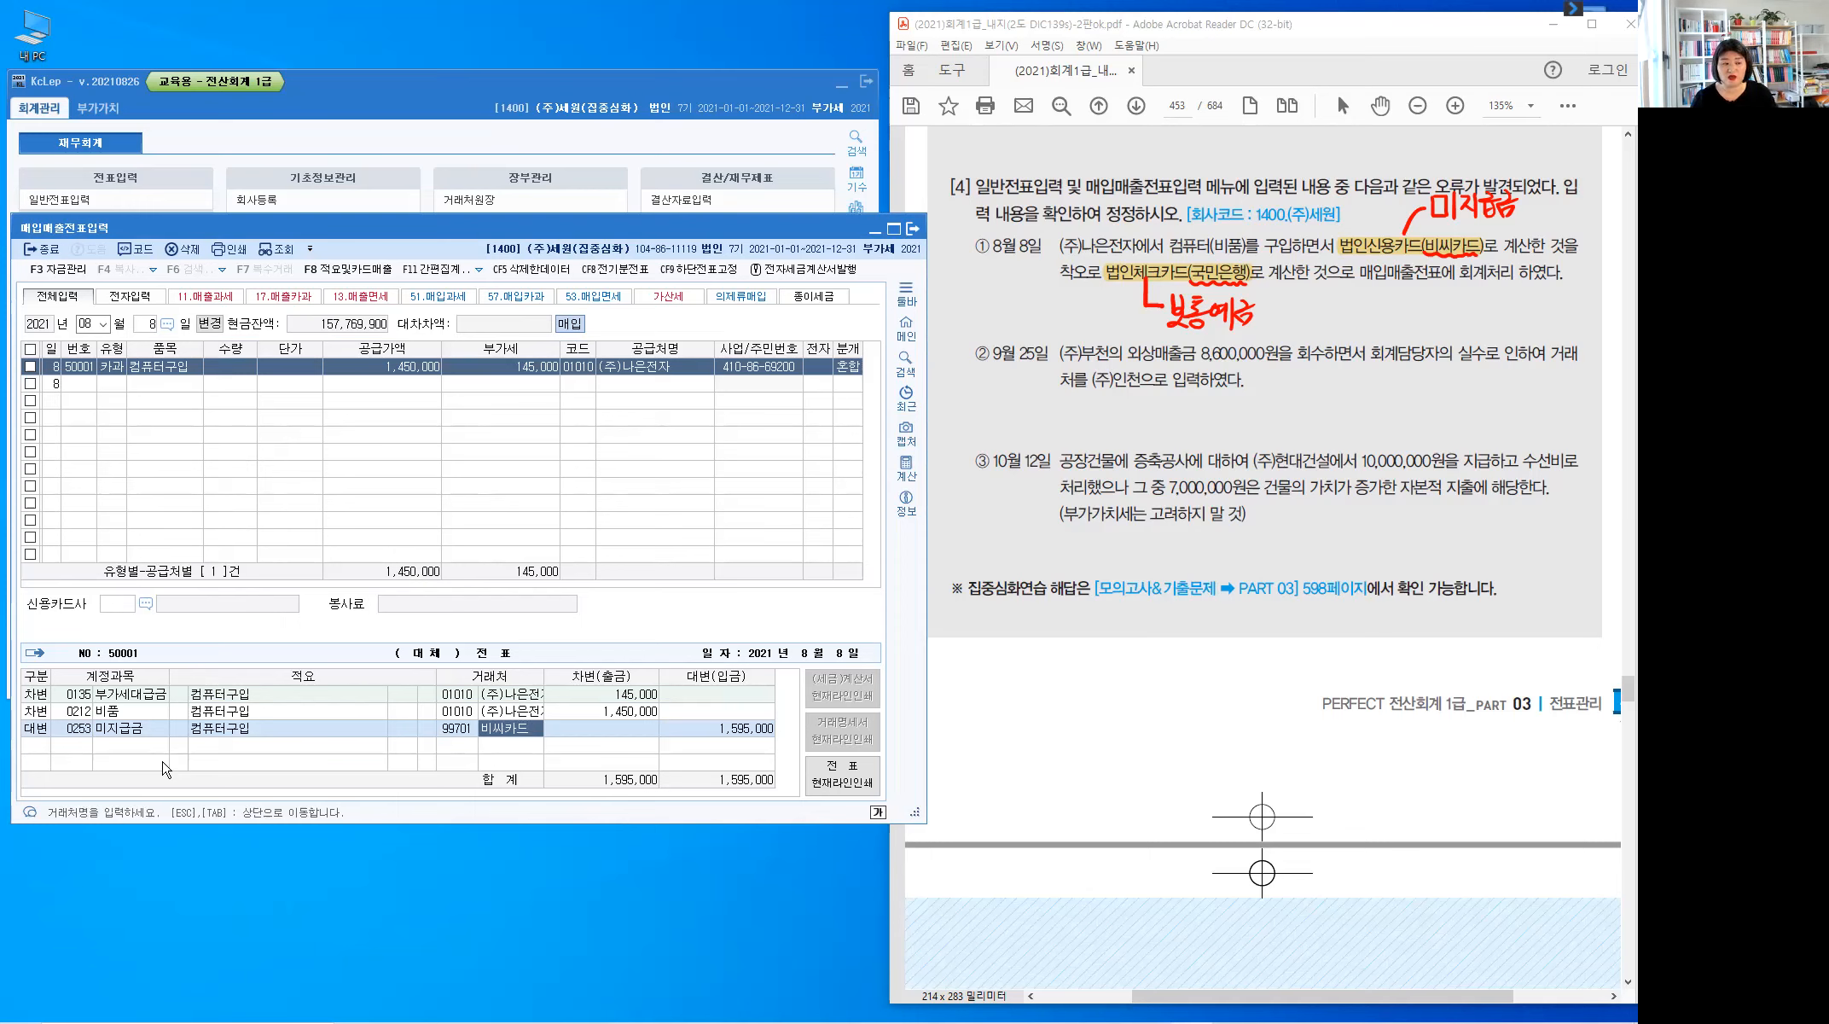
key("Return")
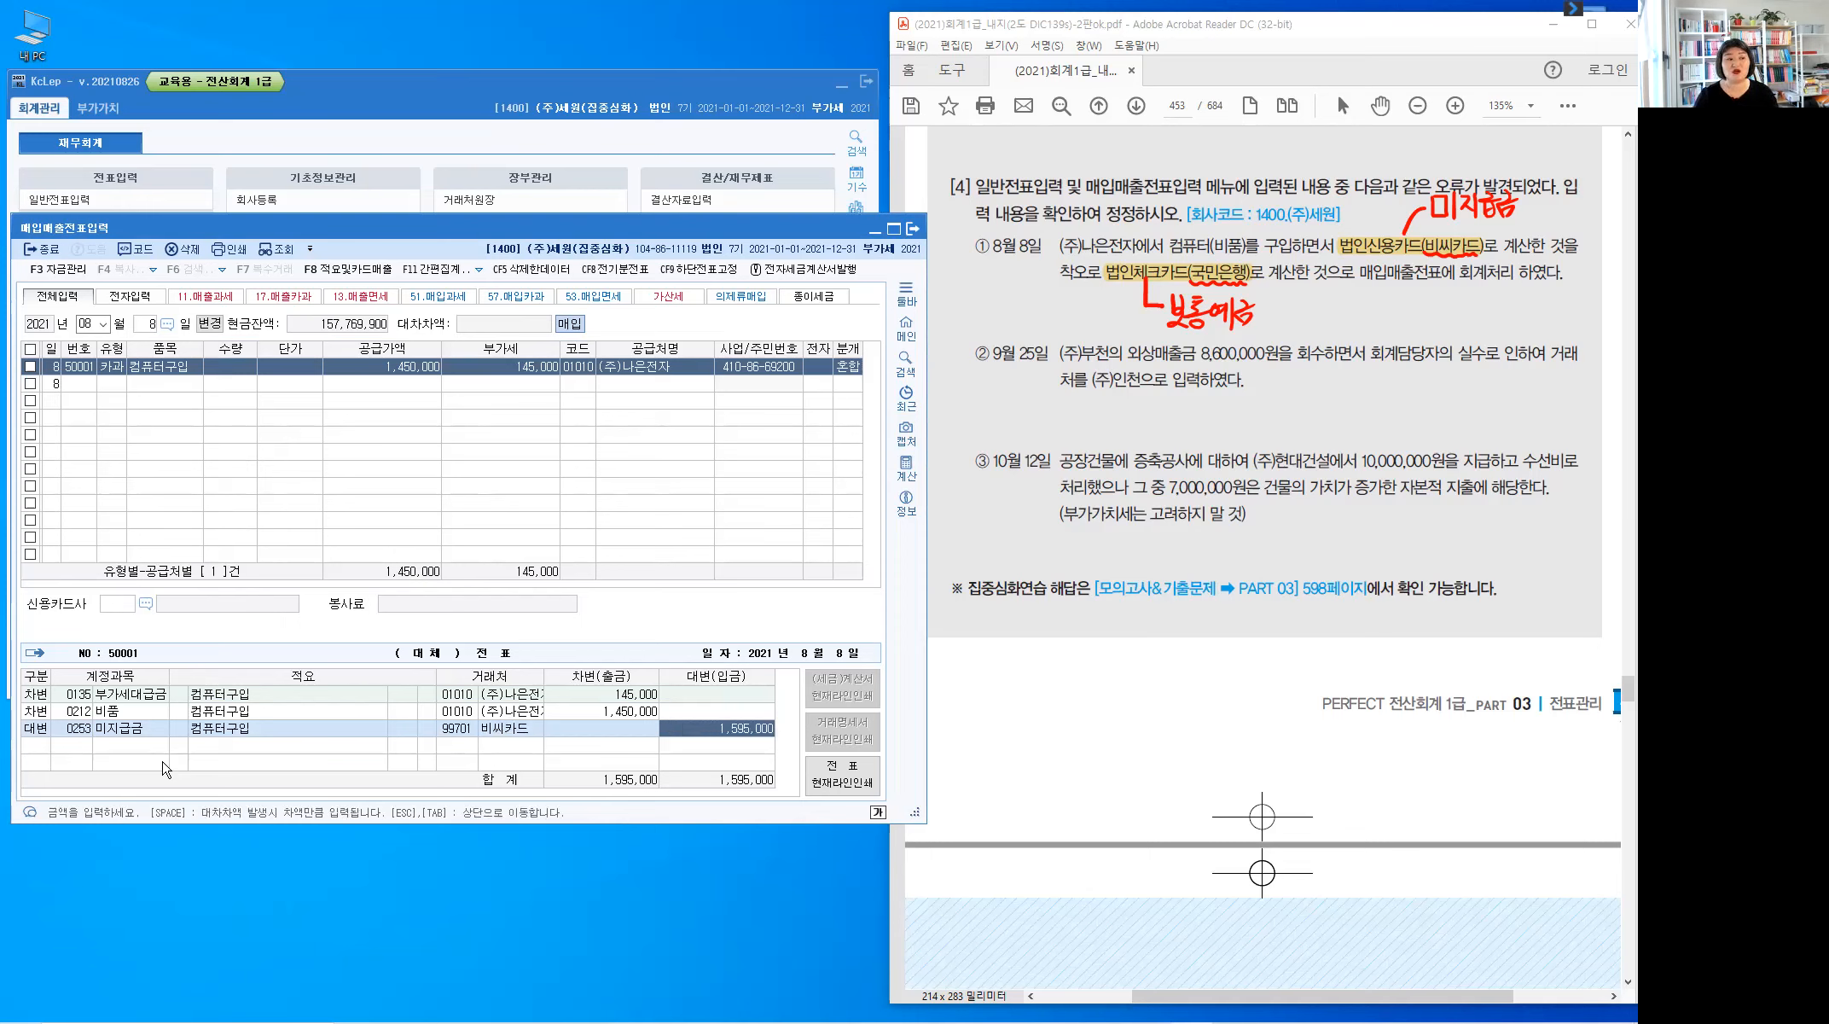
key("Up")
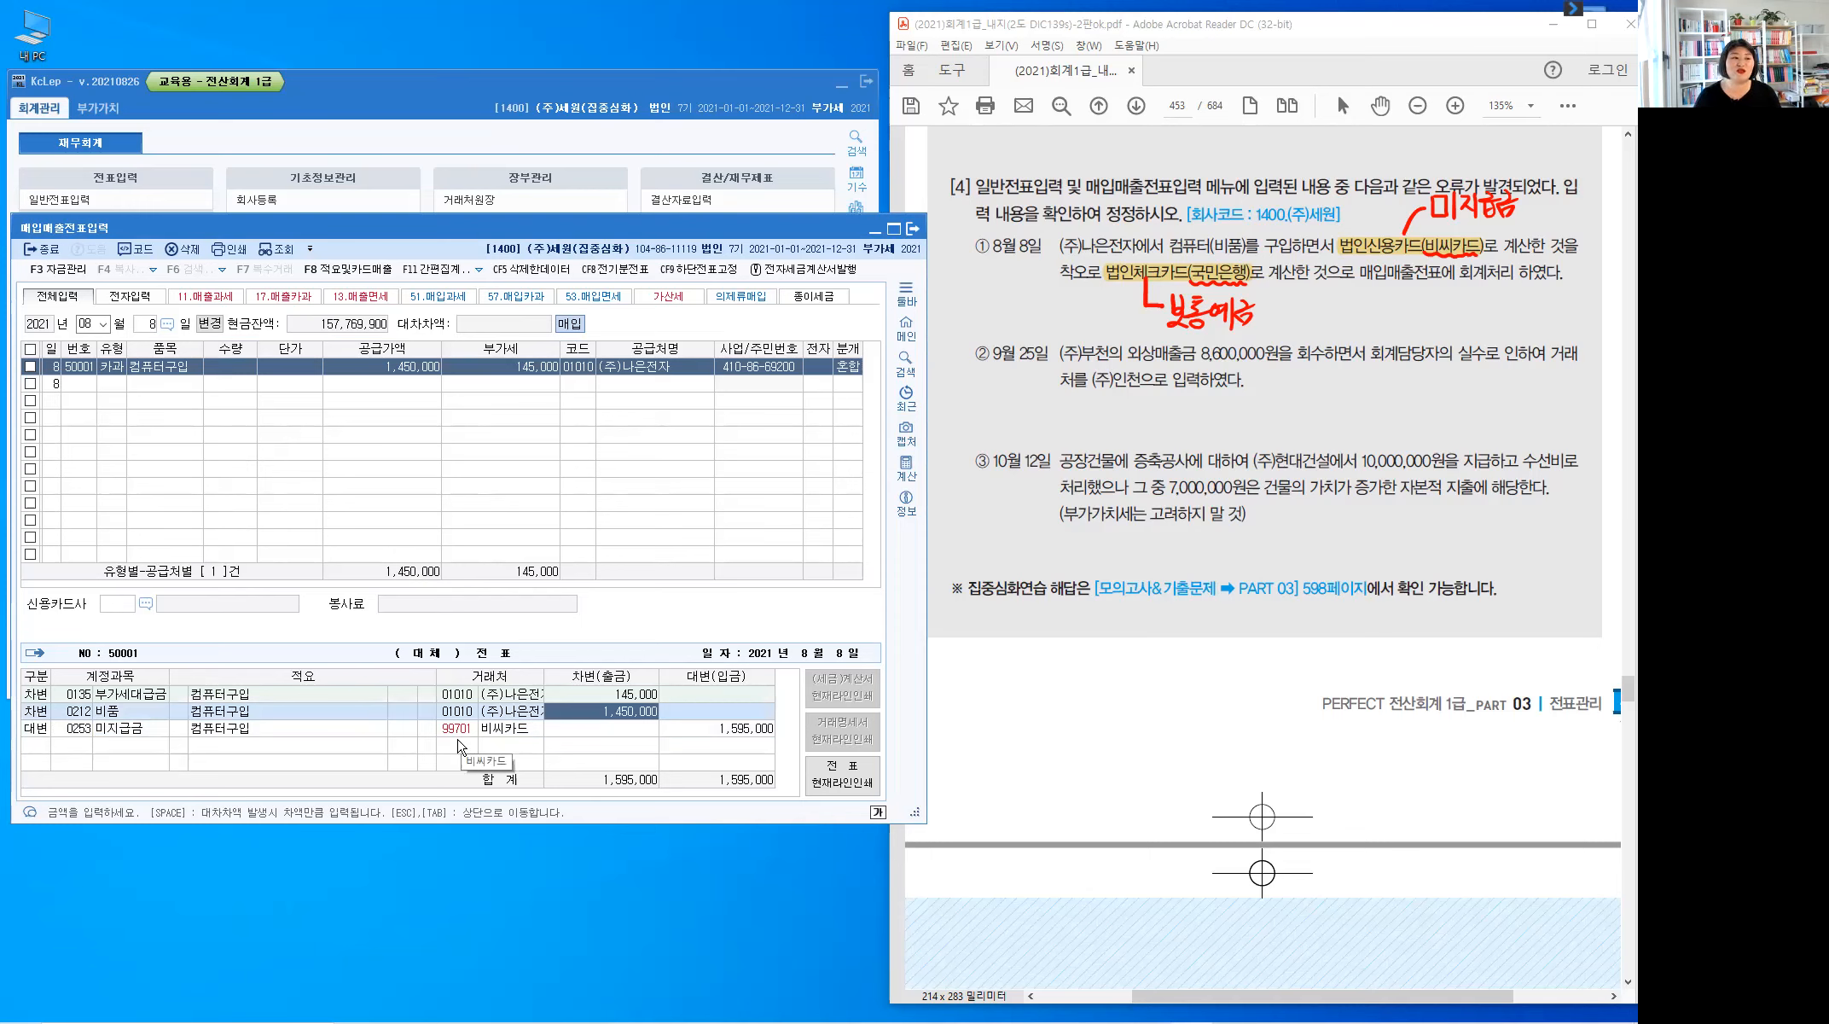
left_click(721, 729)
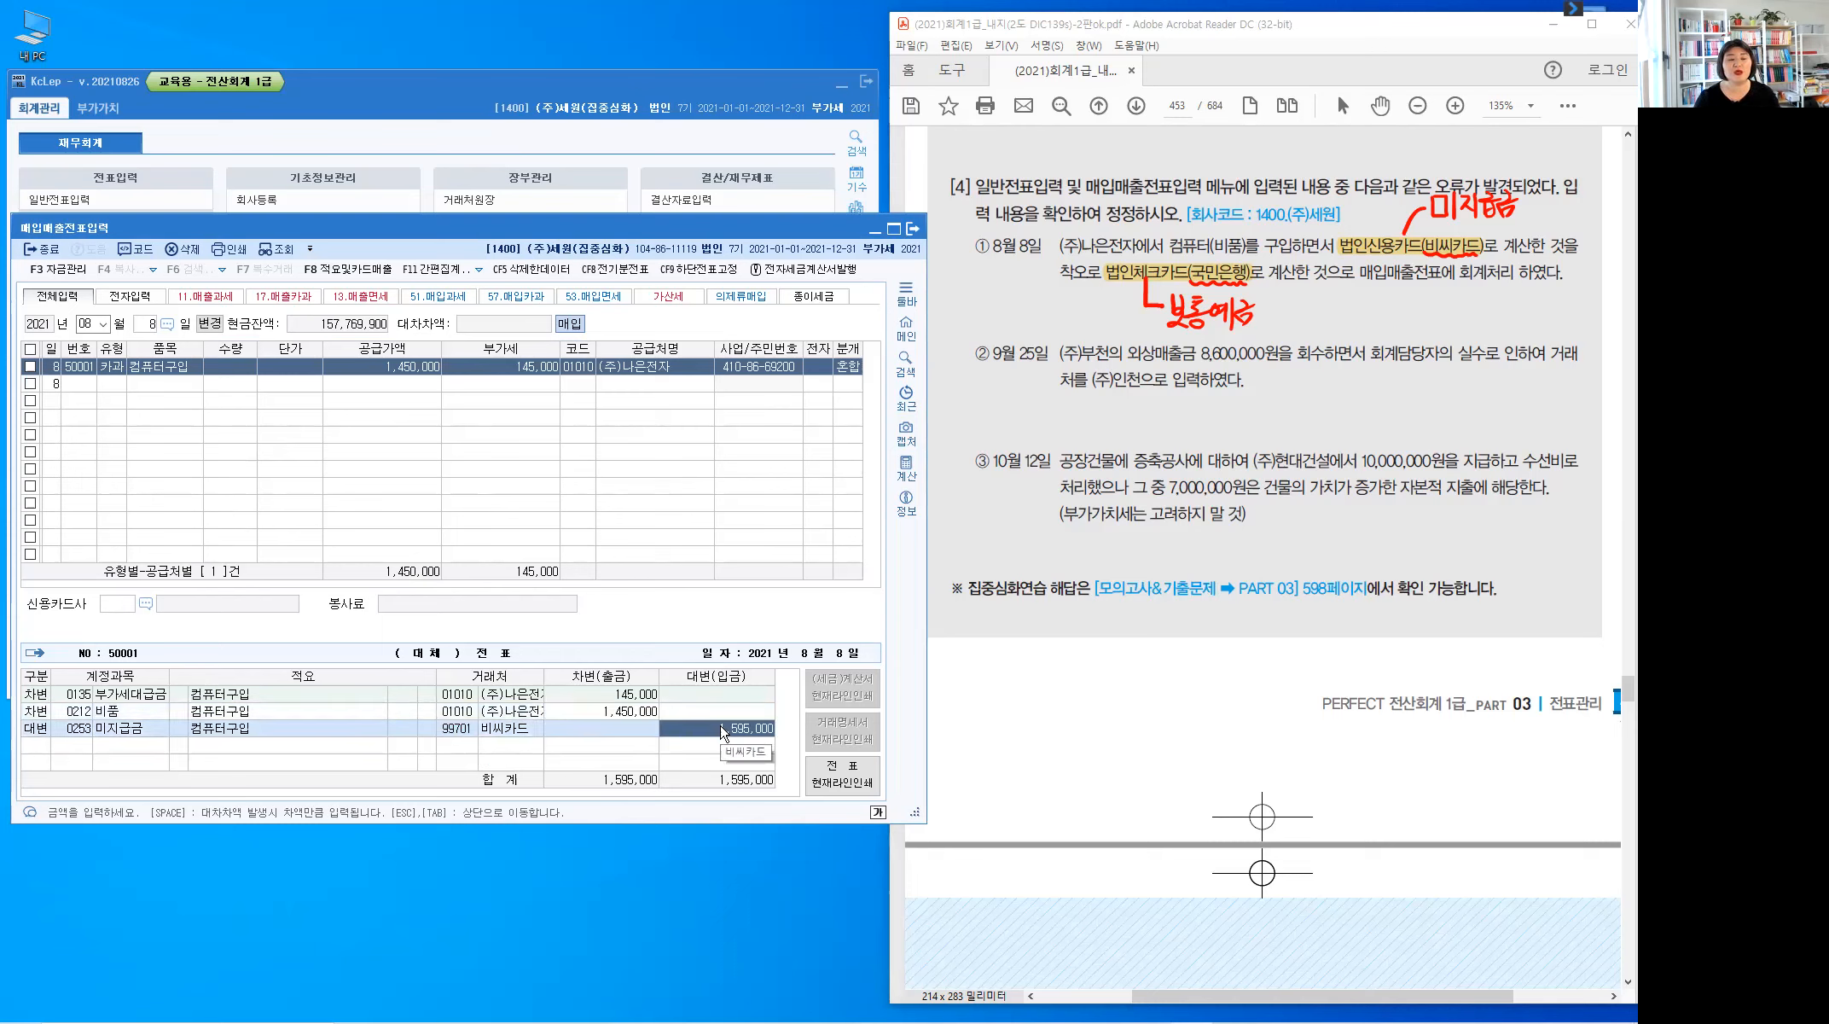
key("Return")
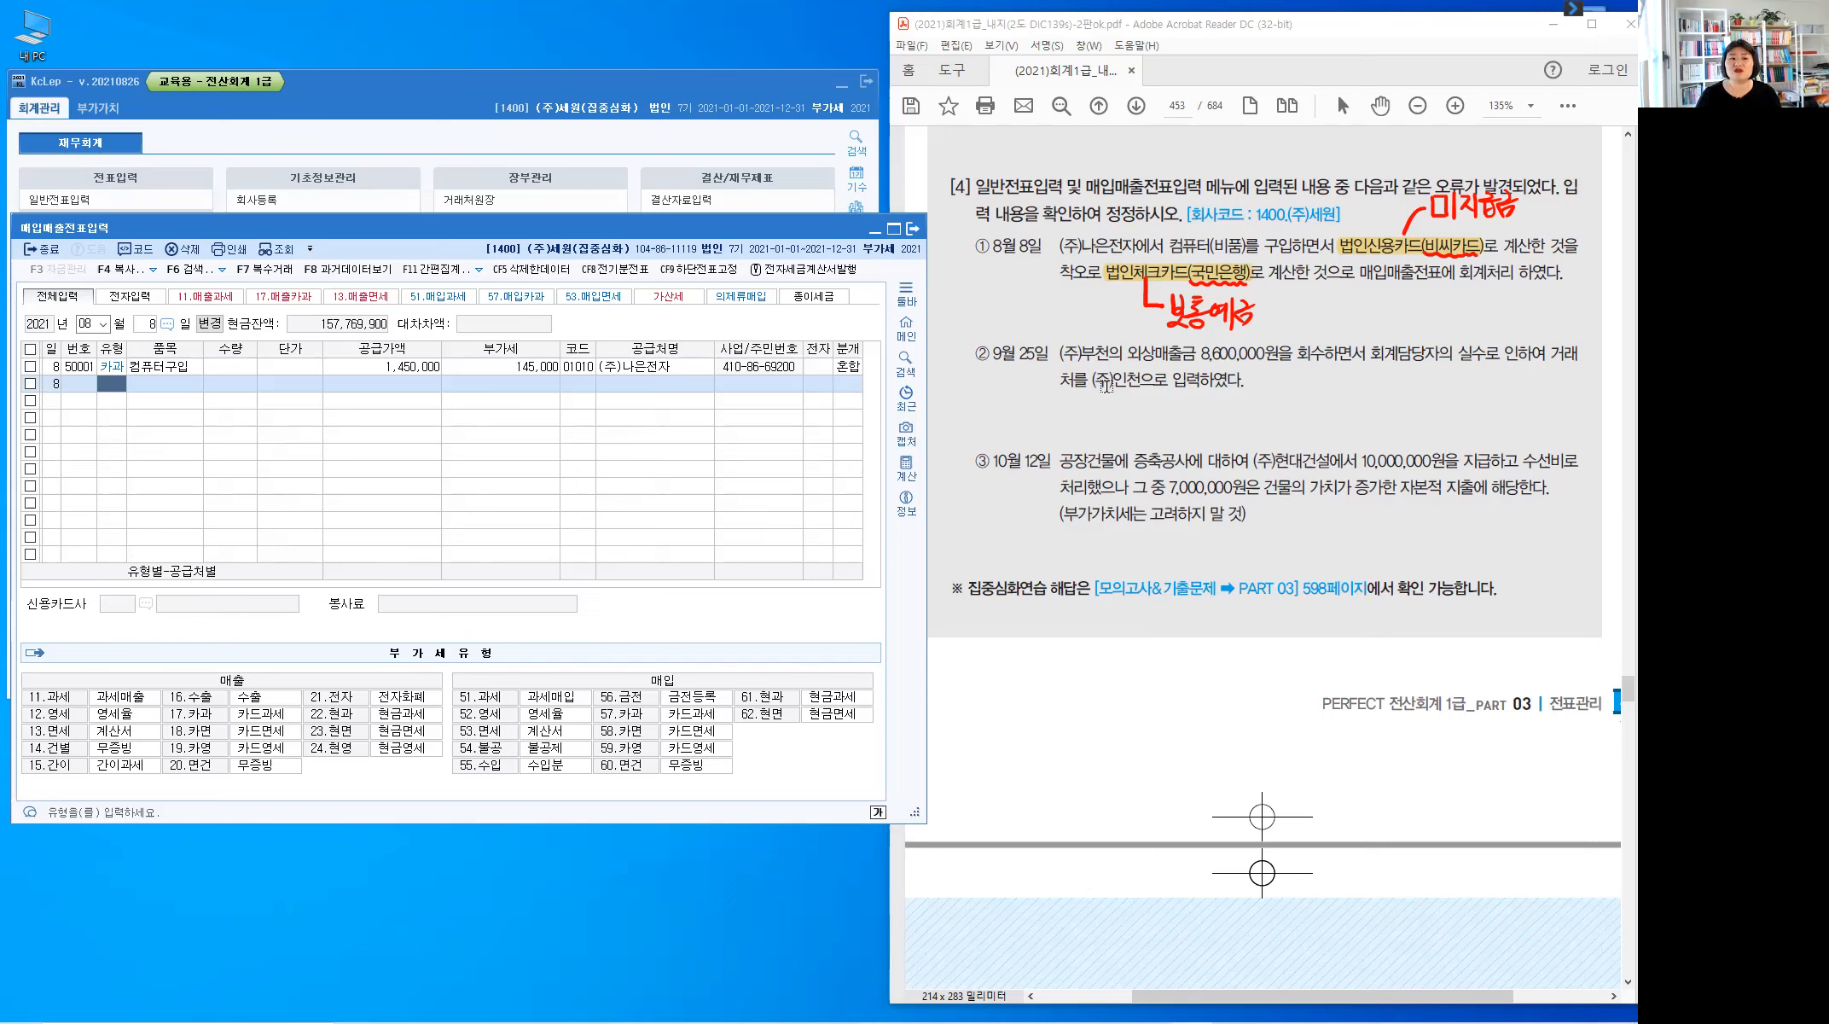
Highlight (주)부천 and (주)인천 in the second question and load the general vouchers (일반전표입력) dated September 25
left_click_drag(1060, 354, 1111, 354)
left_click_drag(1092, 380, 1142, 380)
left_click(60, 203)
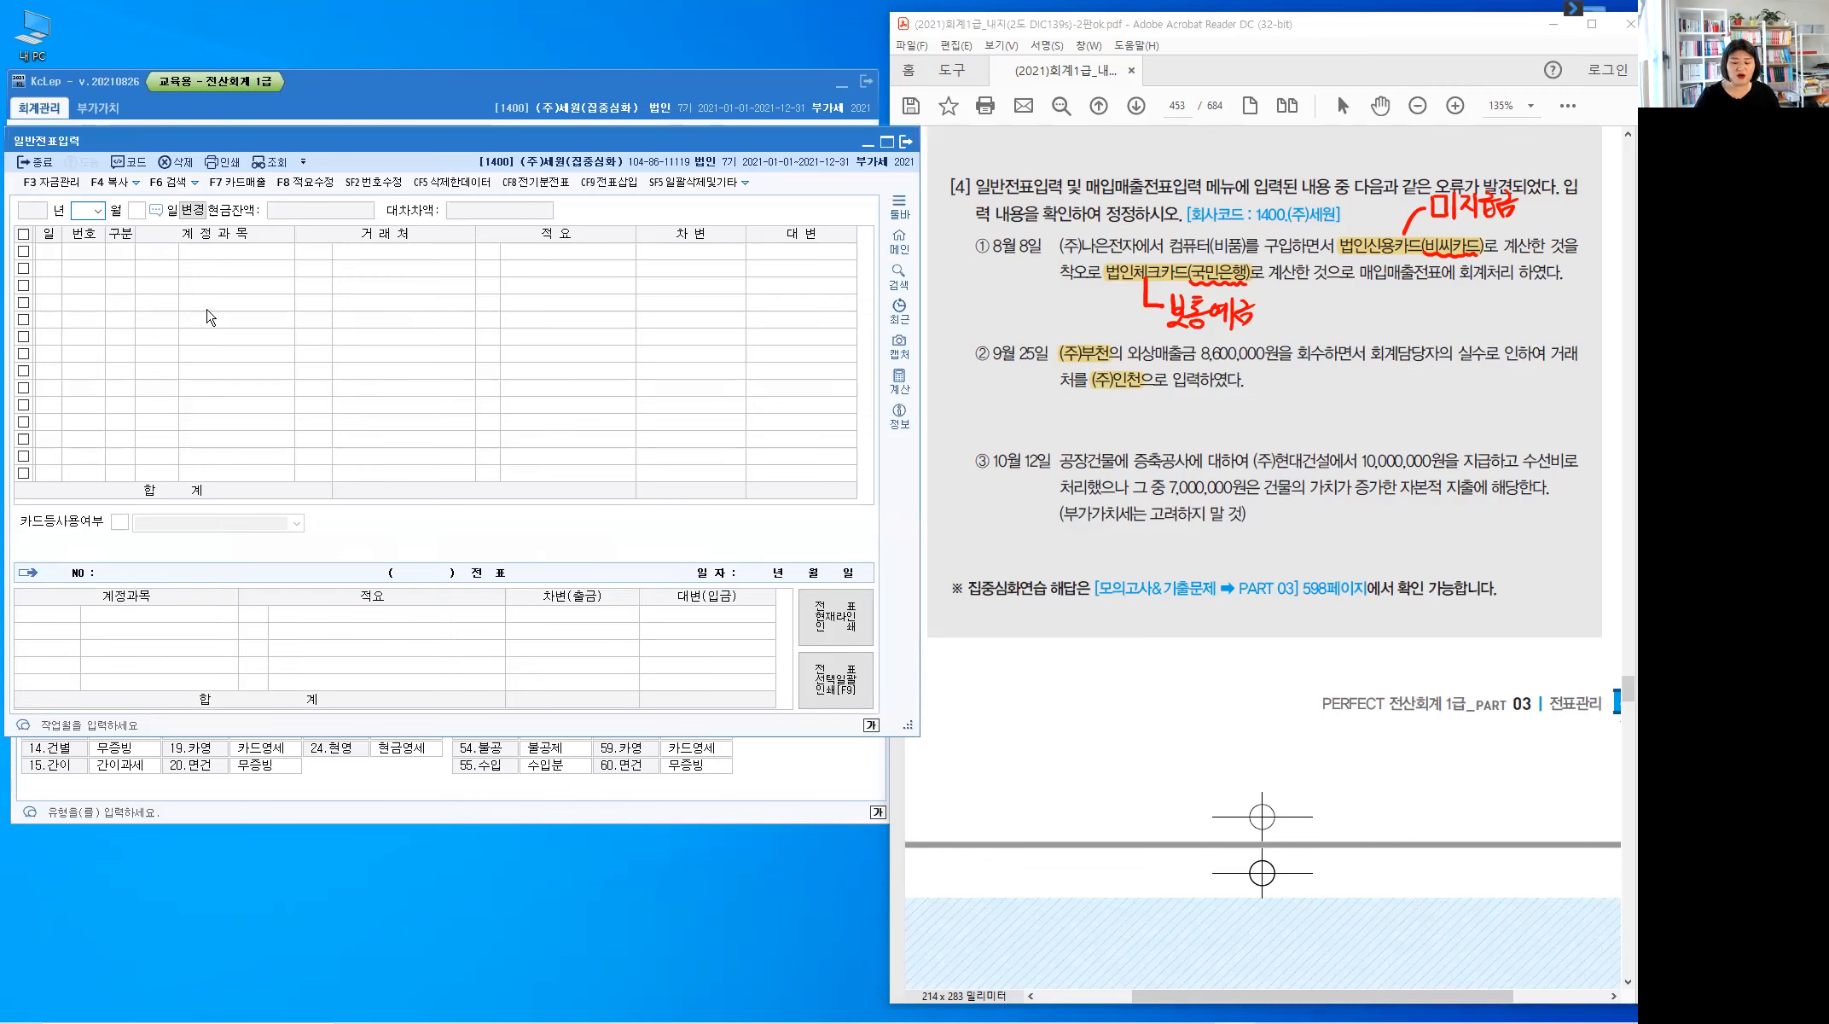
type("9")
key("Return")
type("25")
key("Return")
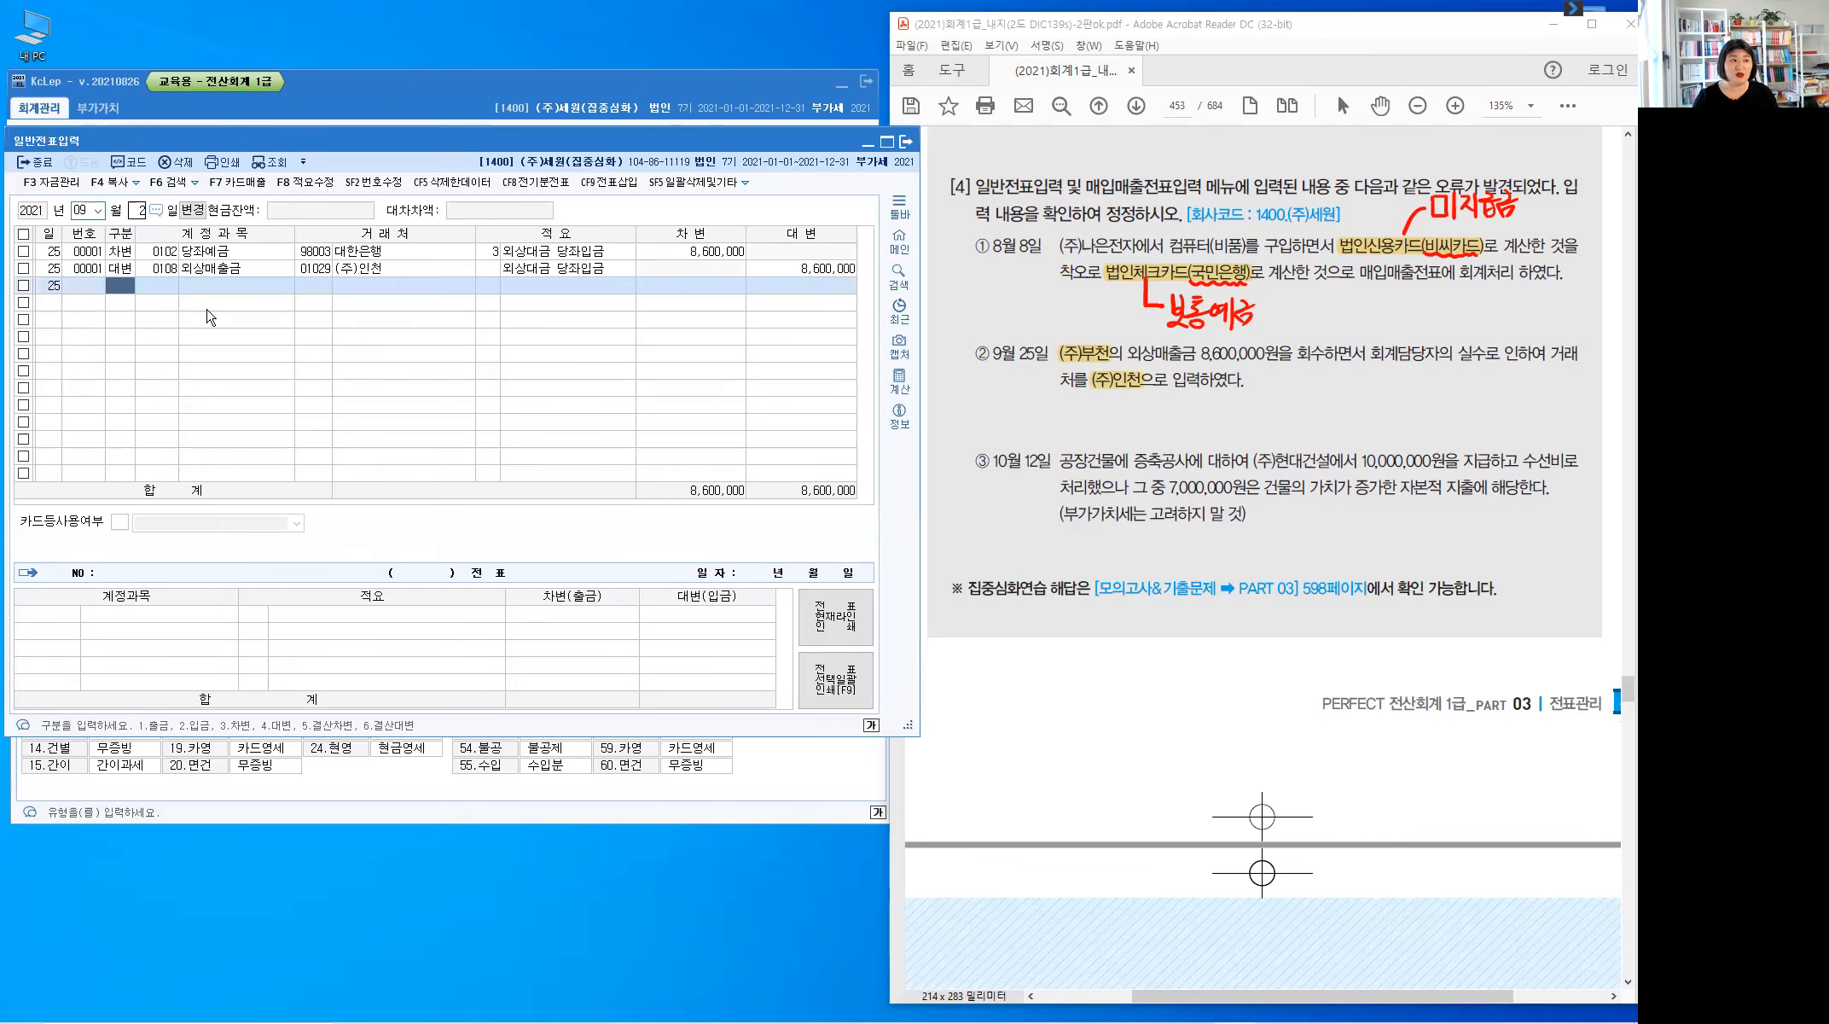
Change the counterparty of the 외상매출금 credit line in the September 25 voucher to (주)부천
left_click(124, 254)
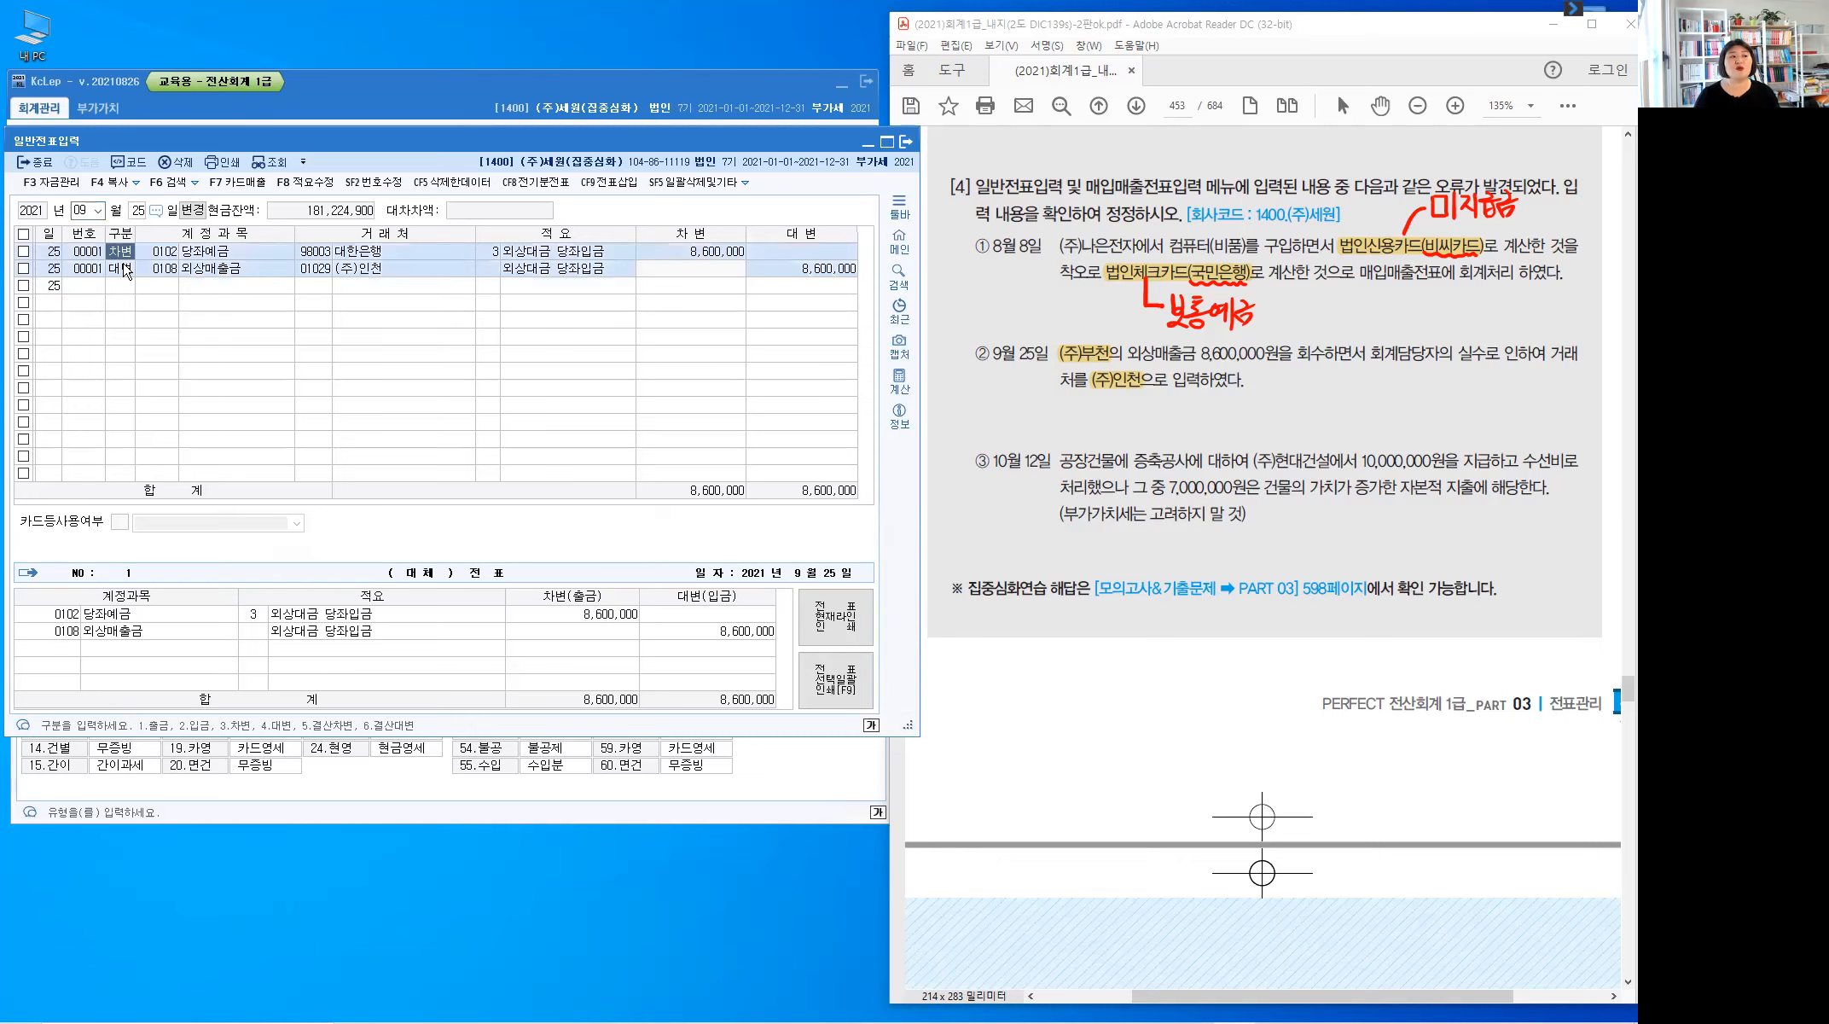
left_click(125, 269)
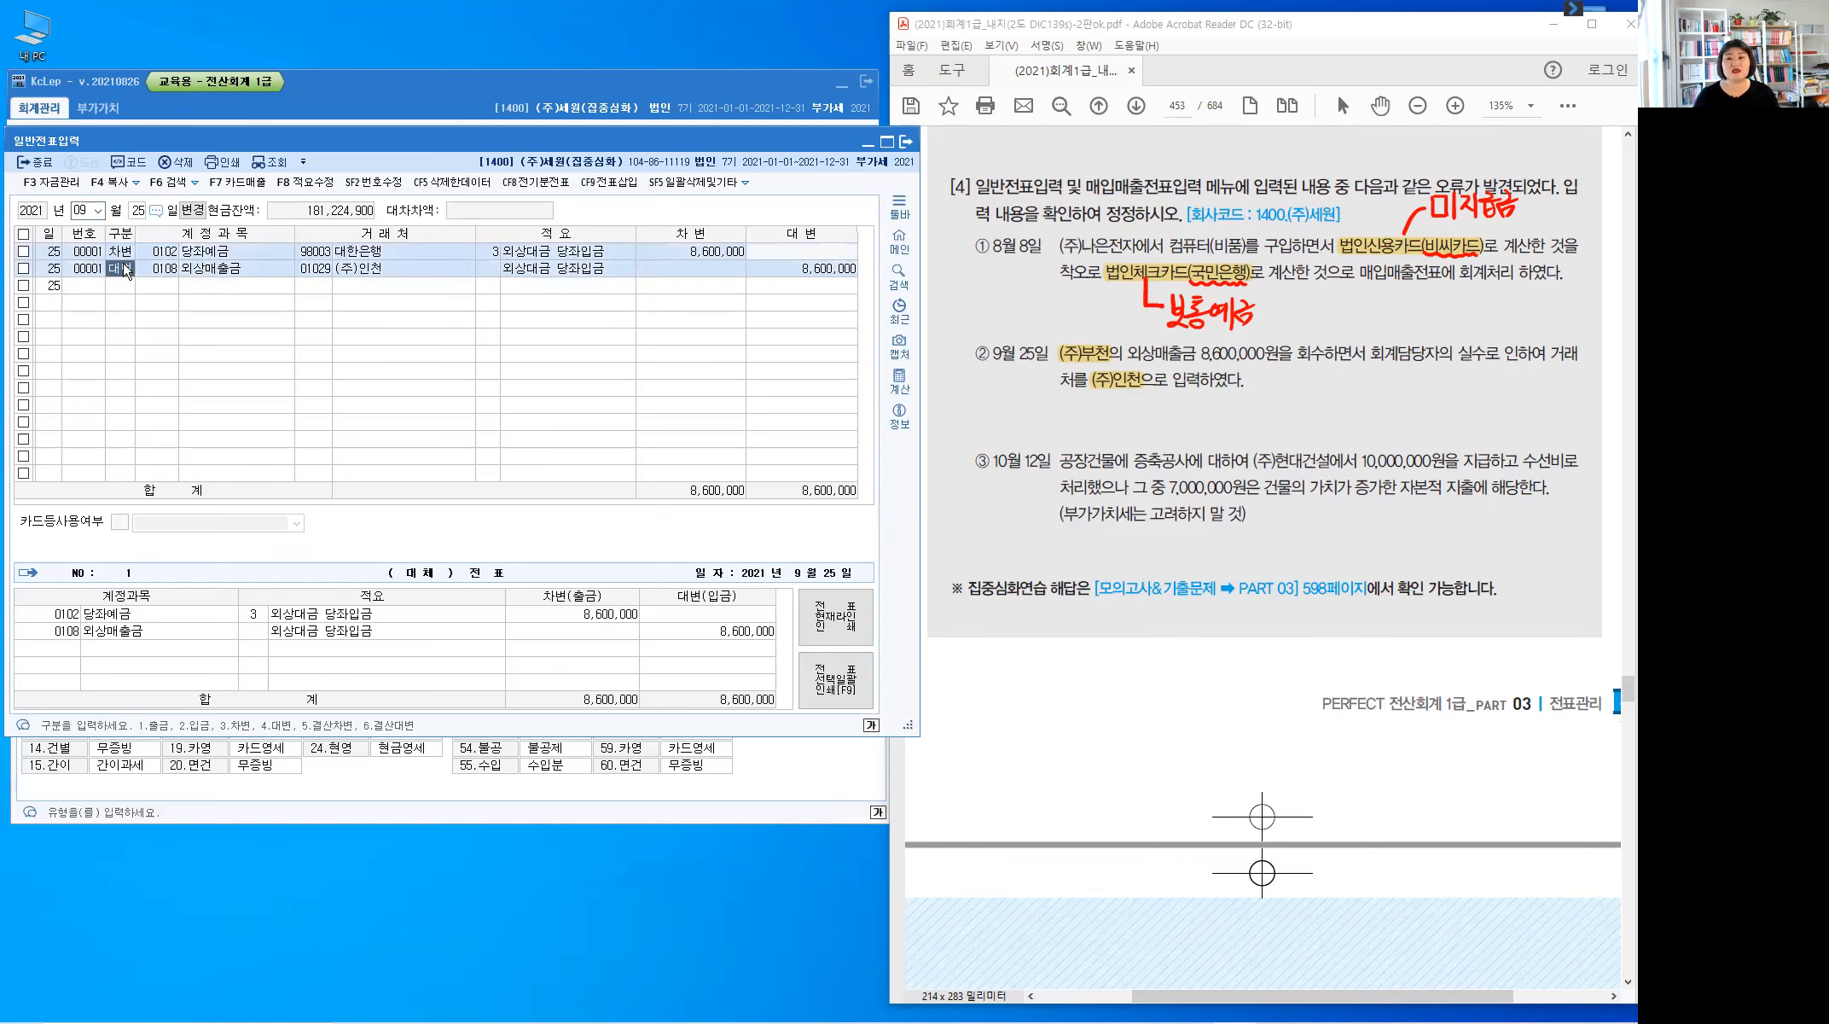
left_click(317, 273)
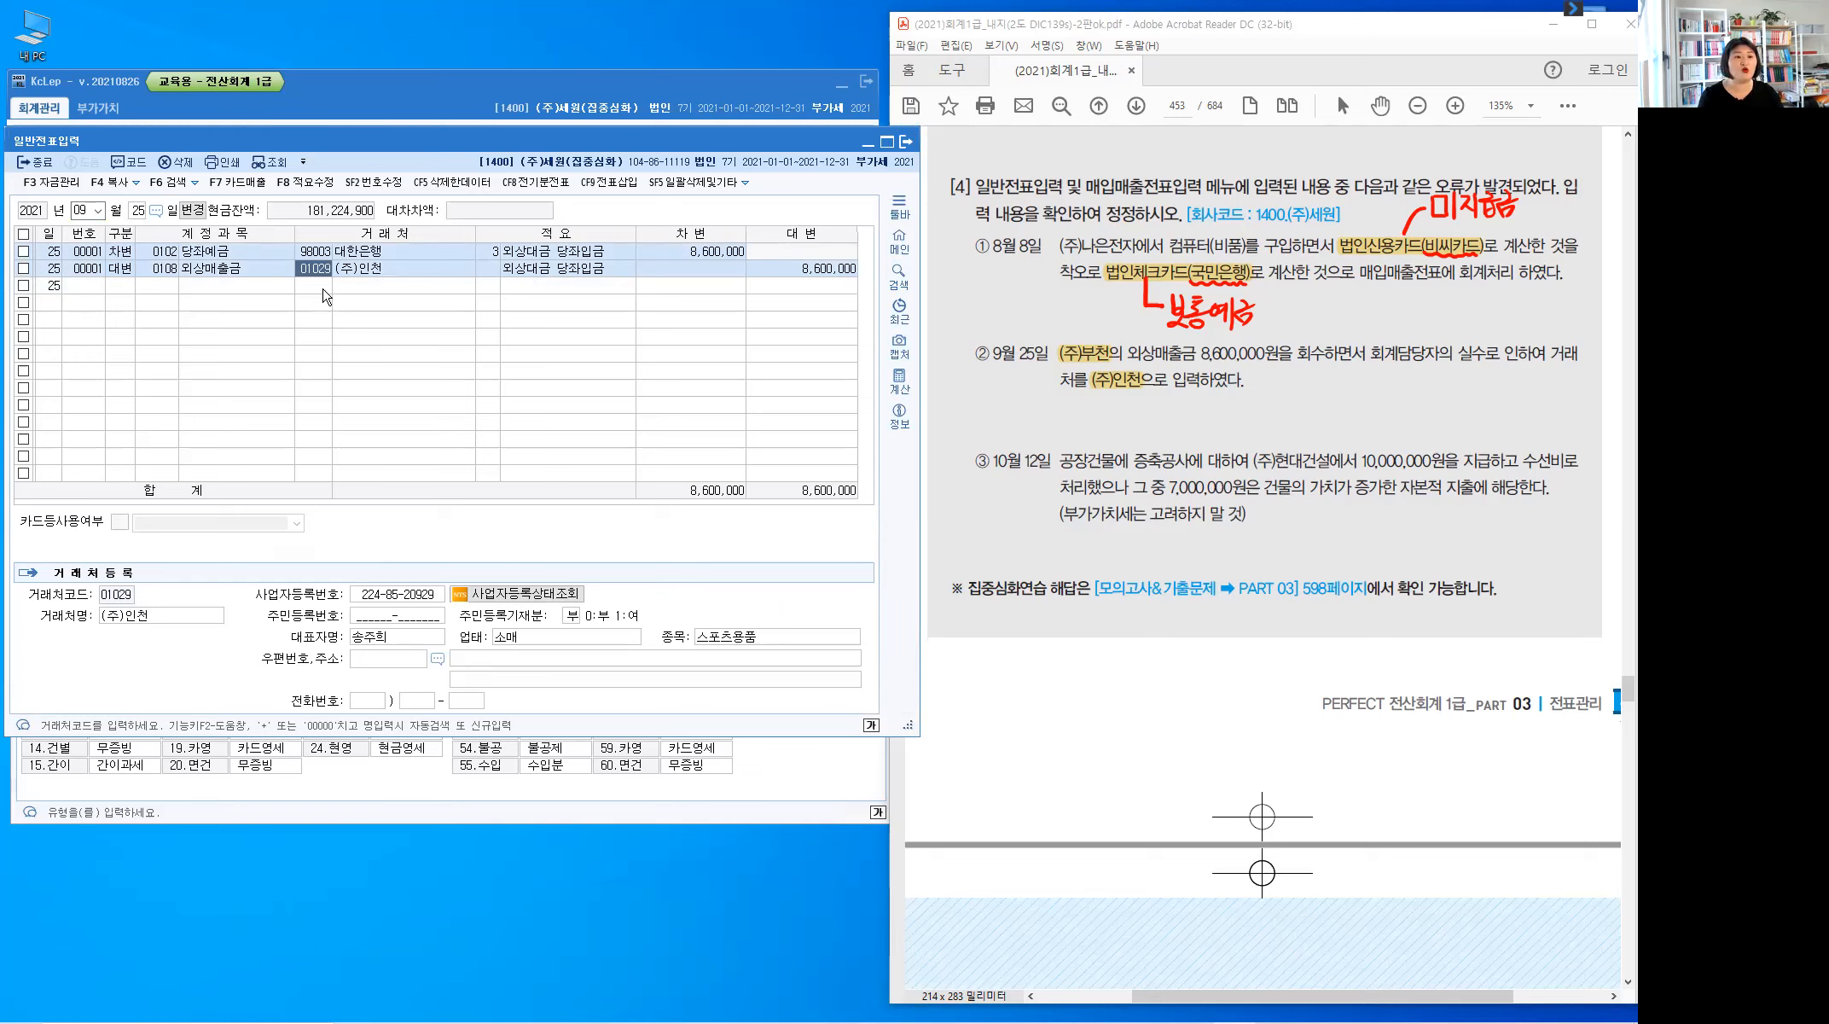
type("부천")
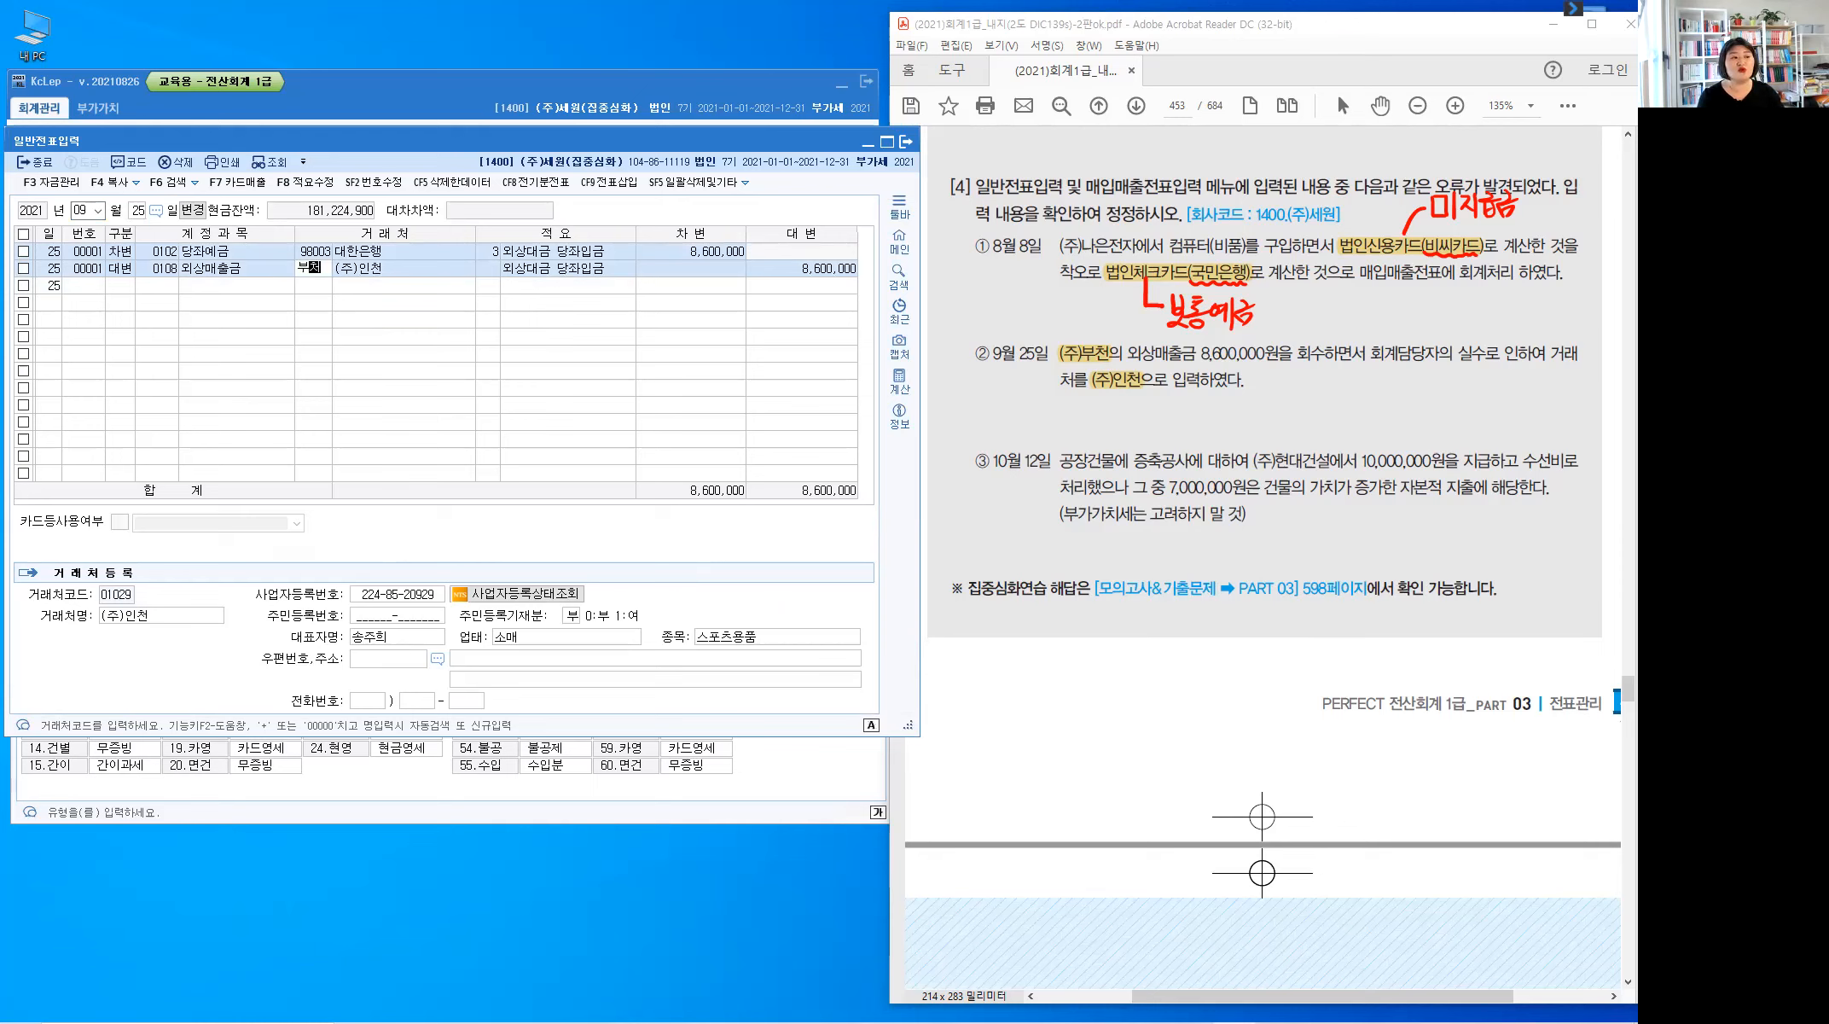
key("Return")
key("Return")
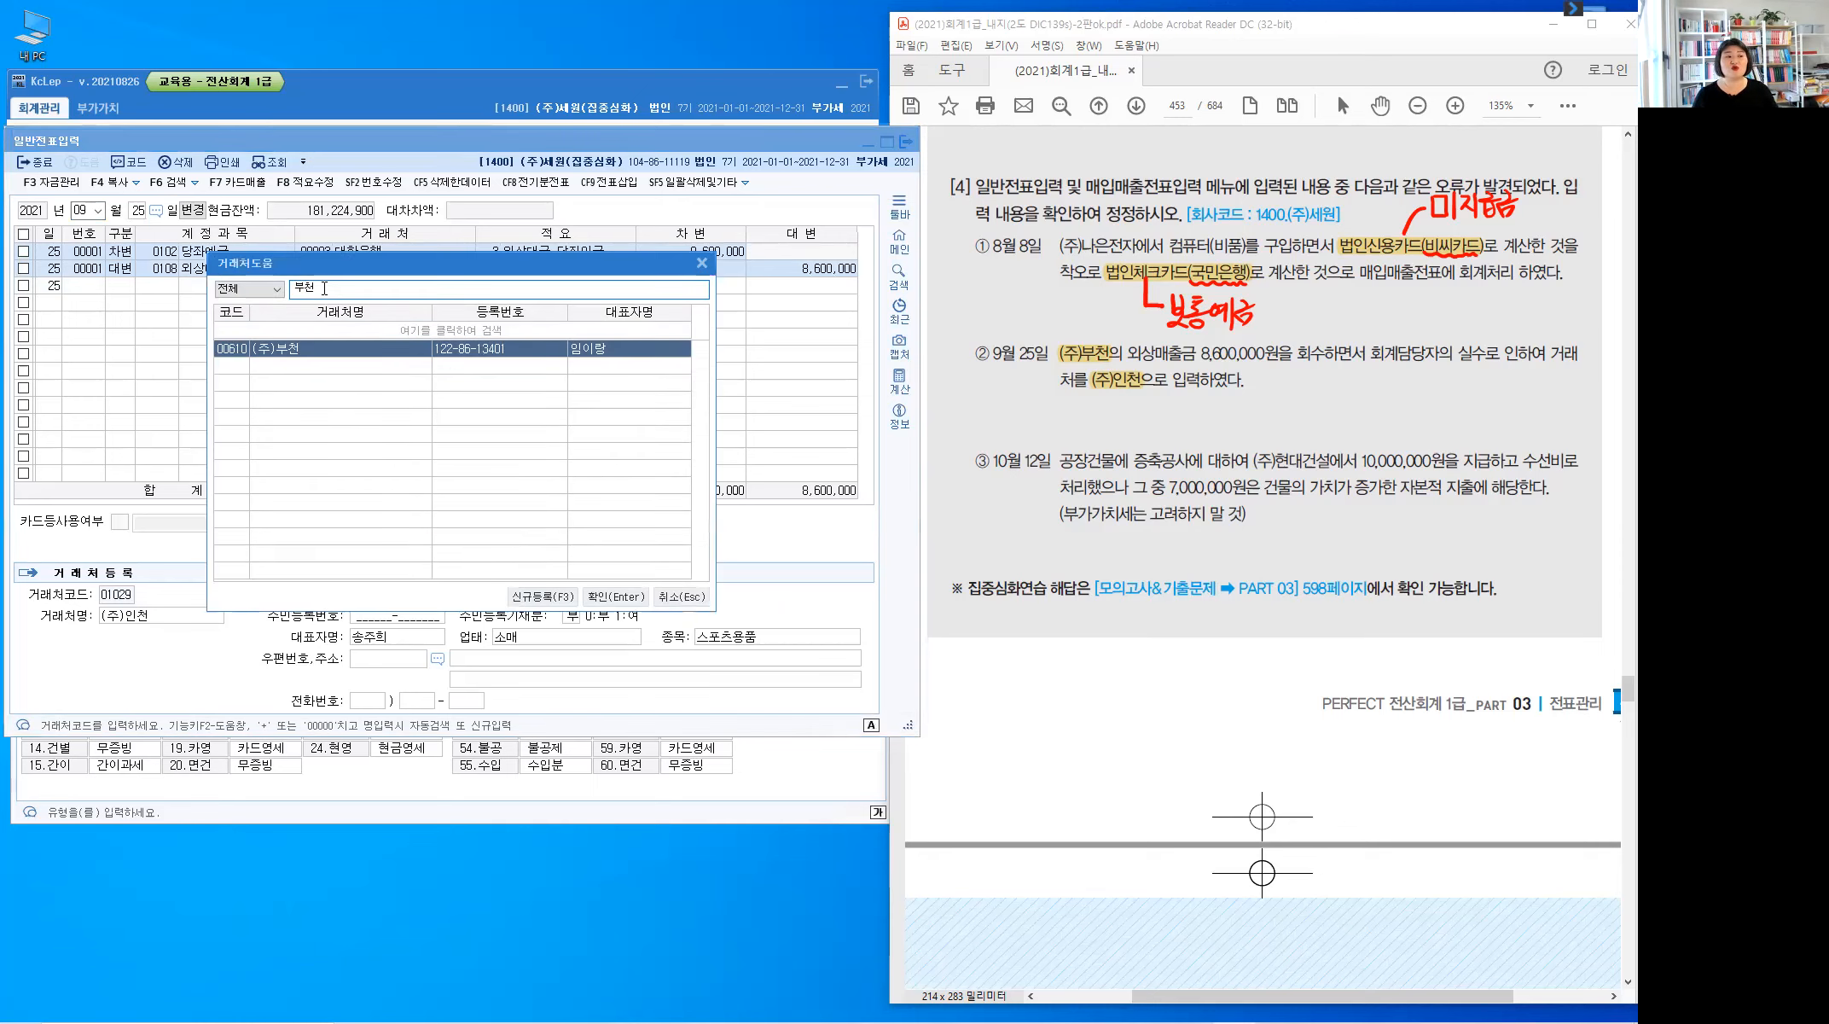
key("Escape")
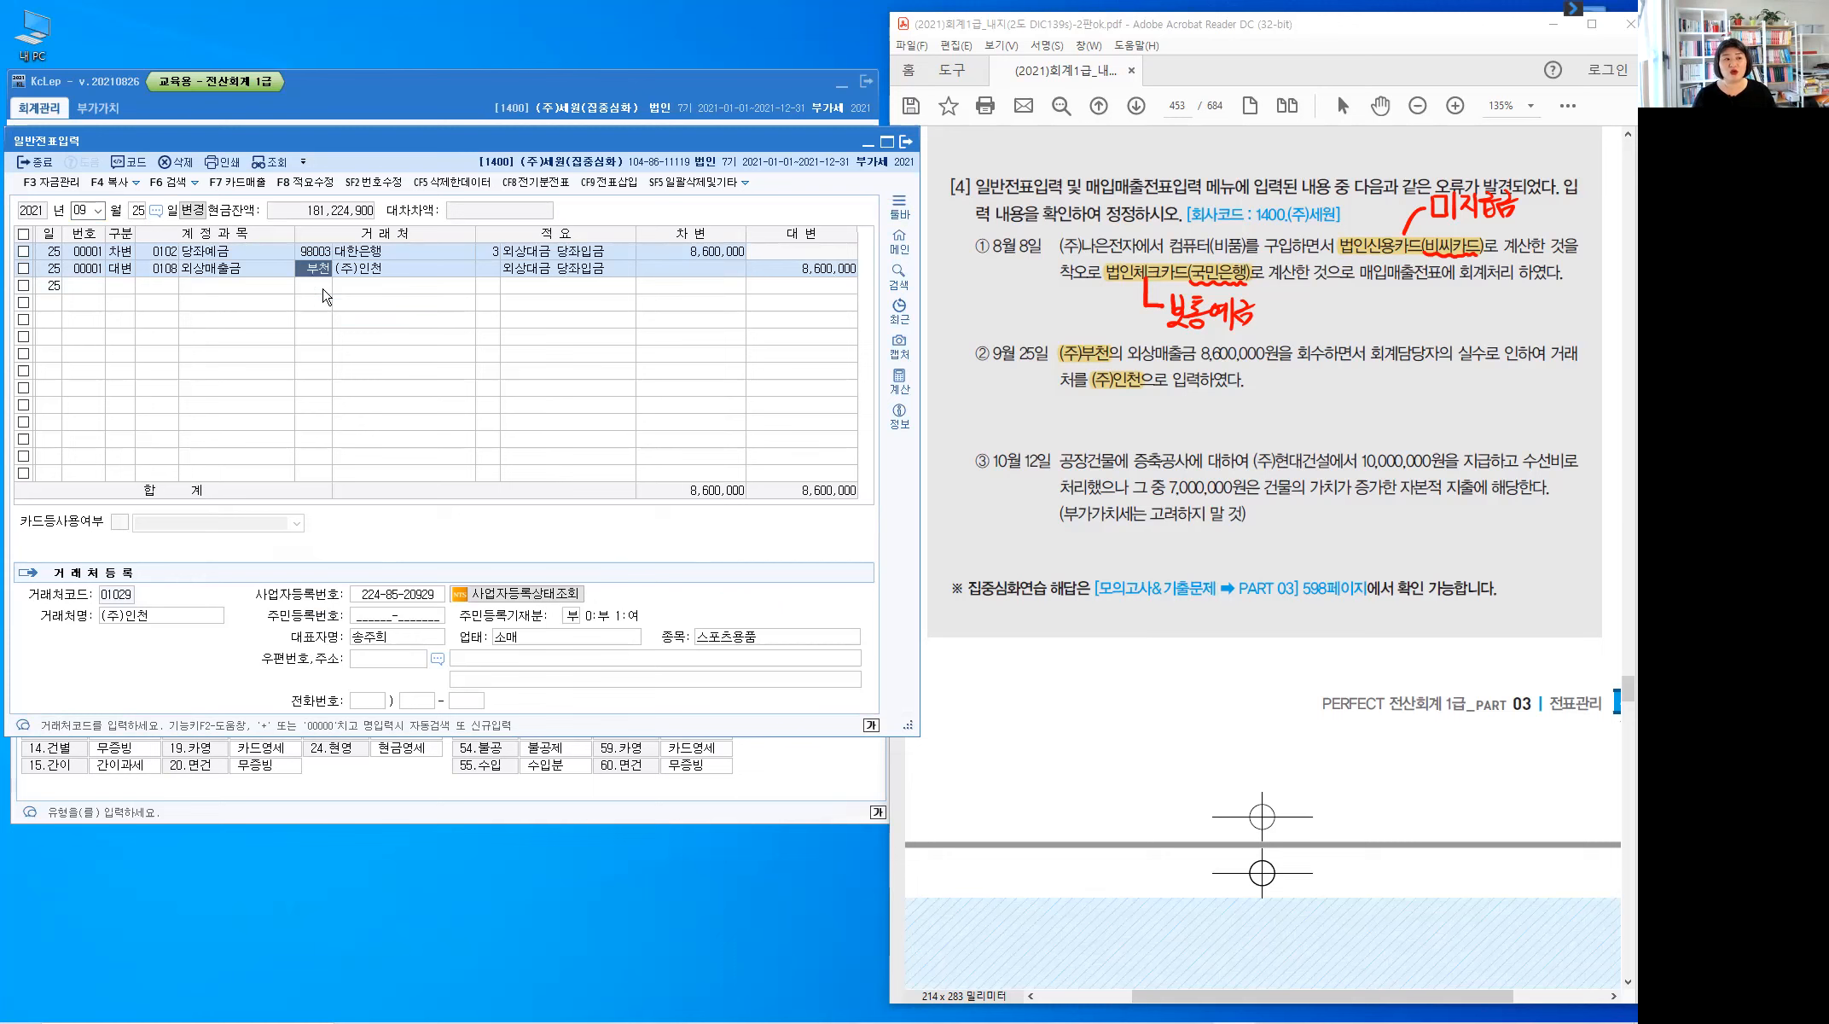
key("Return")
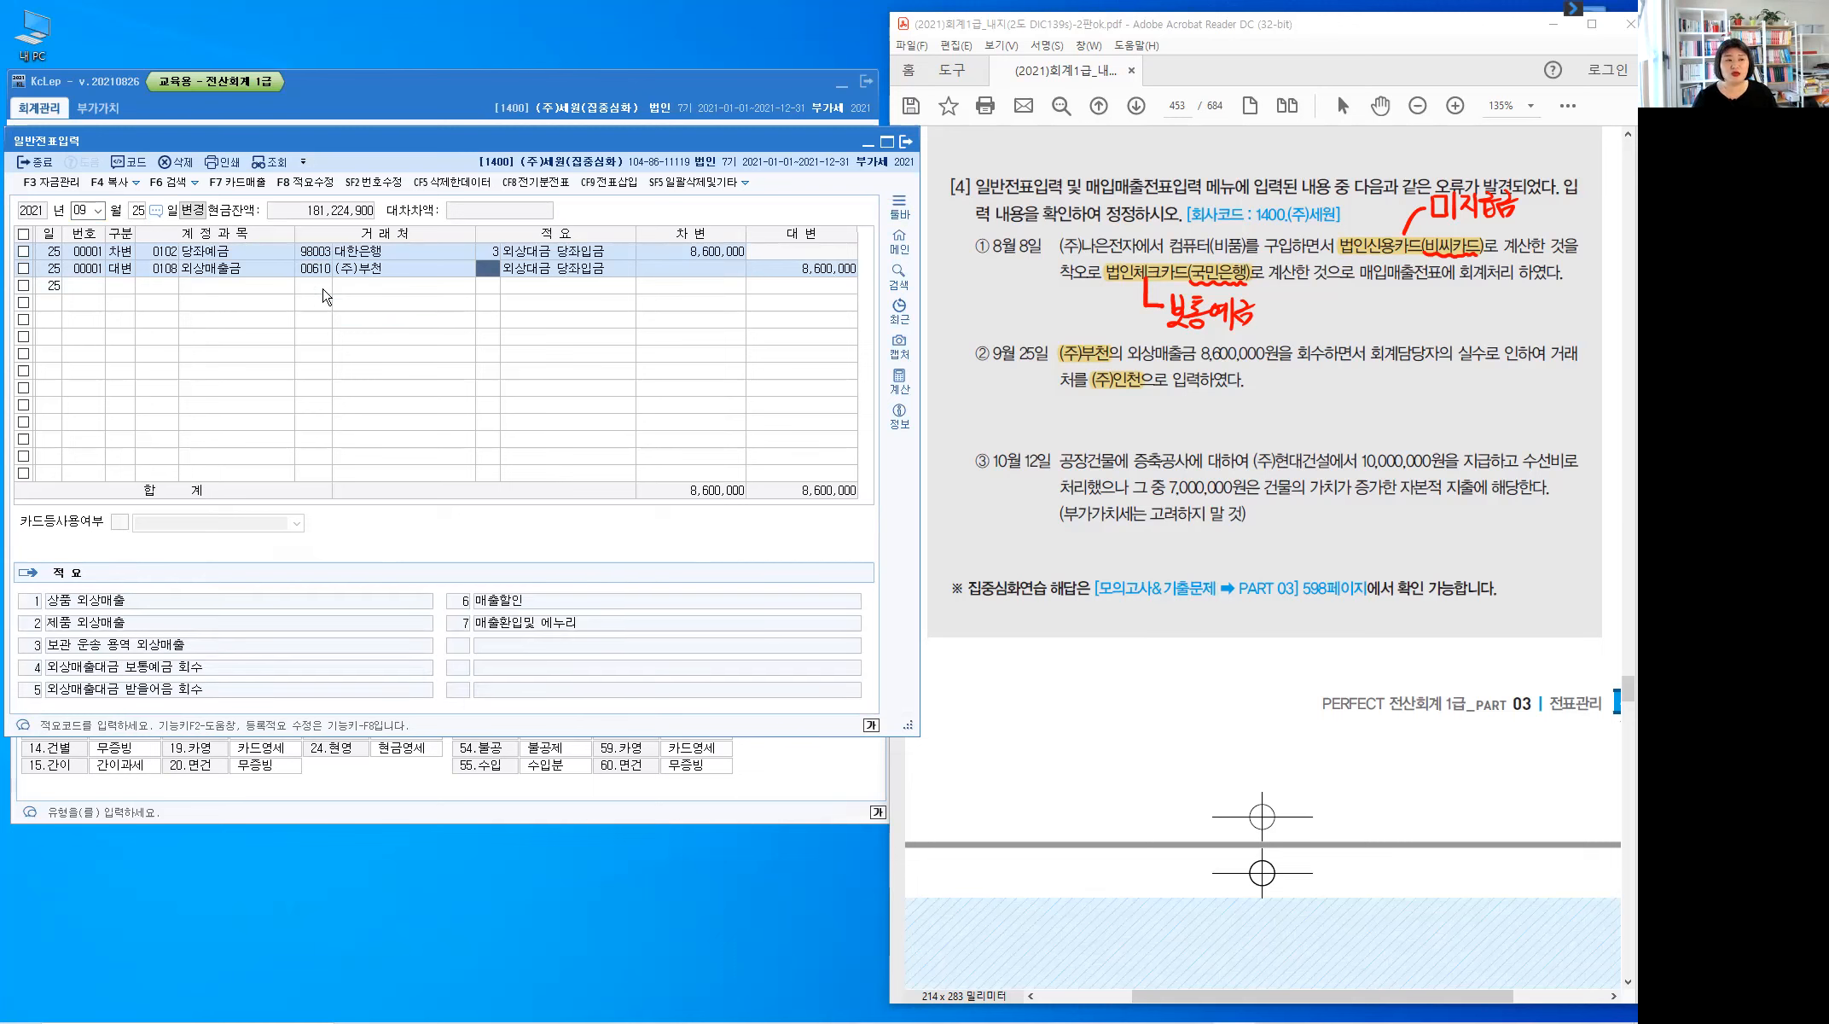
key("Return")
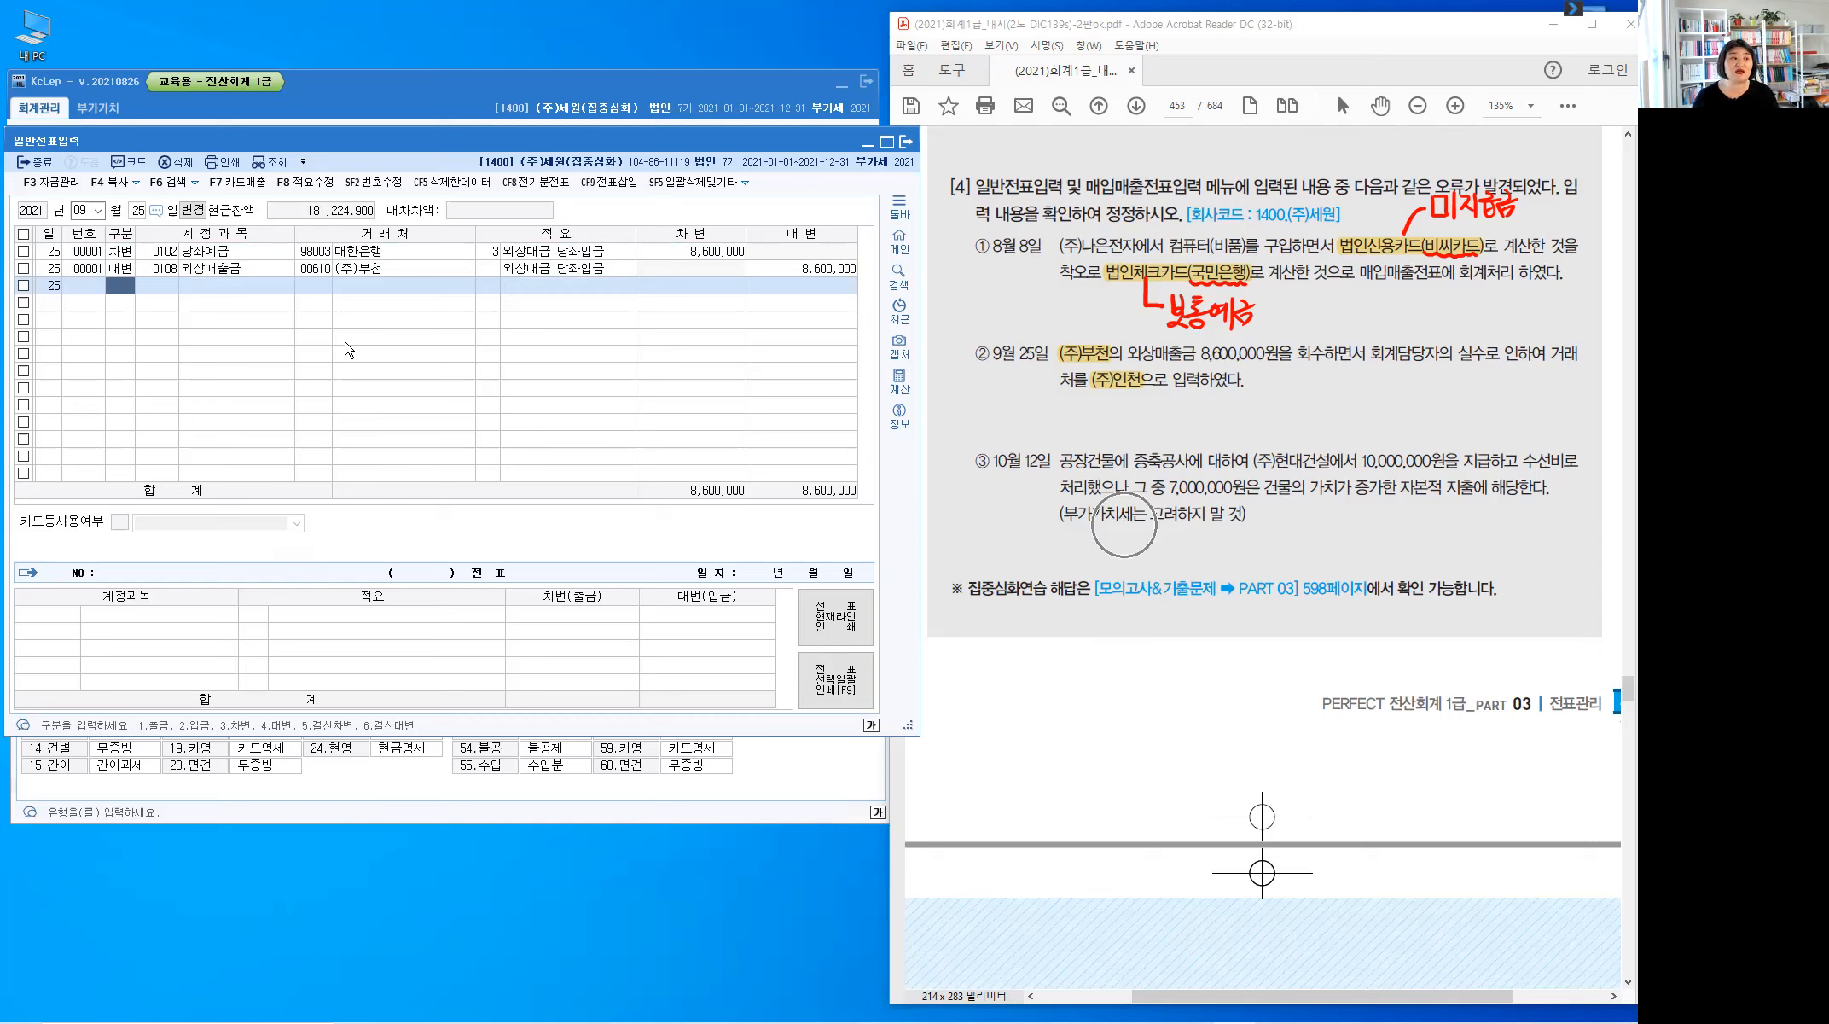
Load the general vouchers dated October 12 and select the 수선비 debit line
left_click(86, 211)
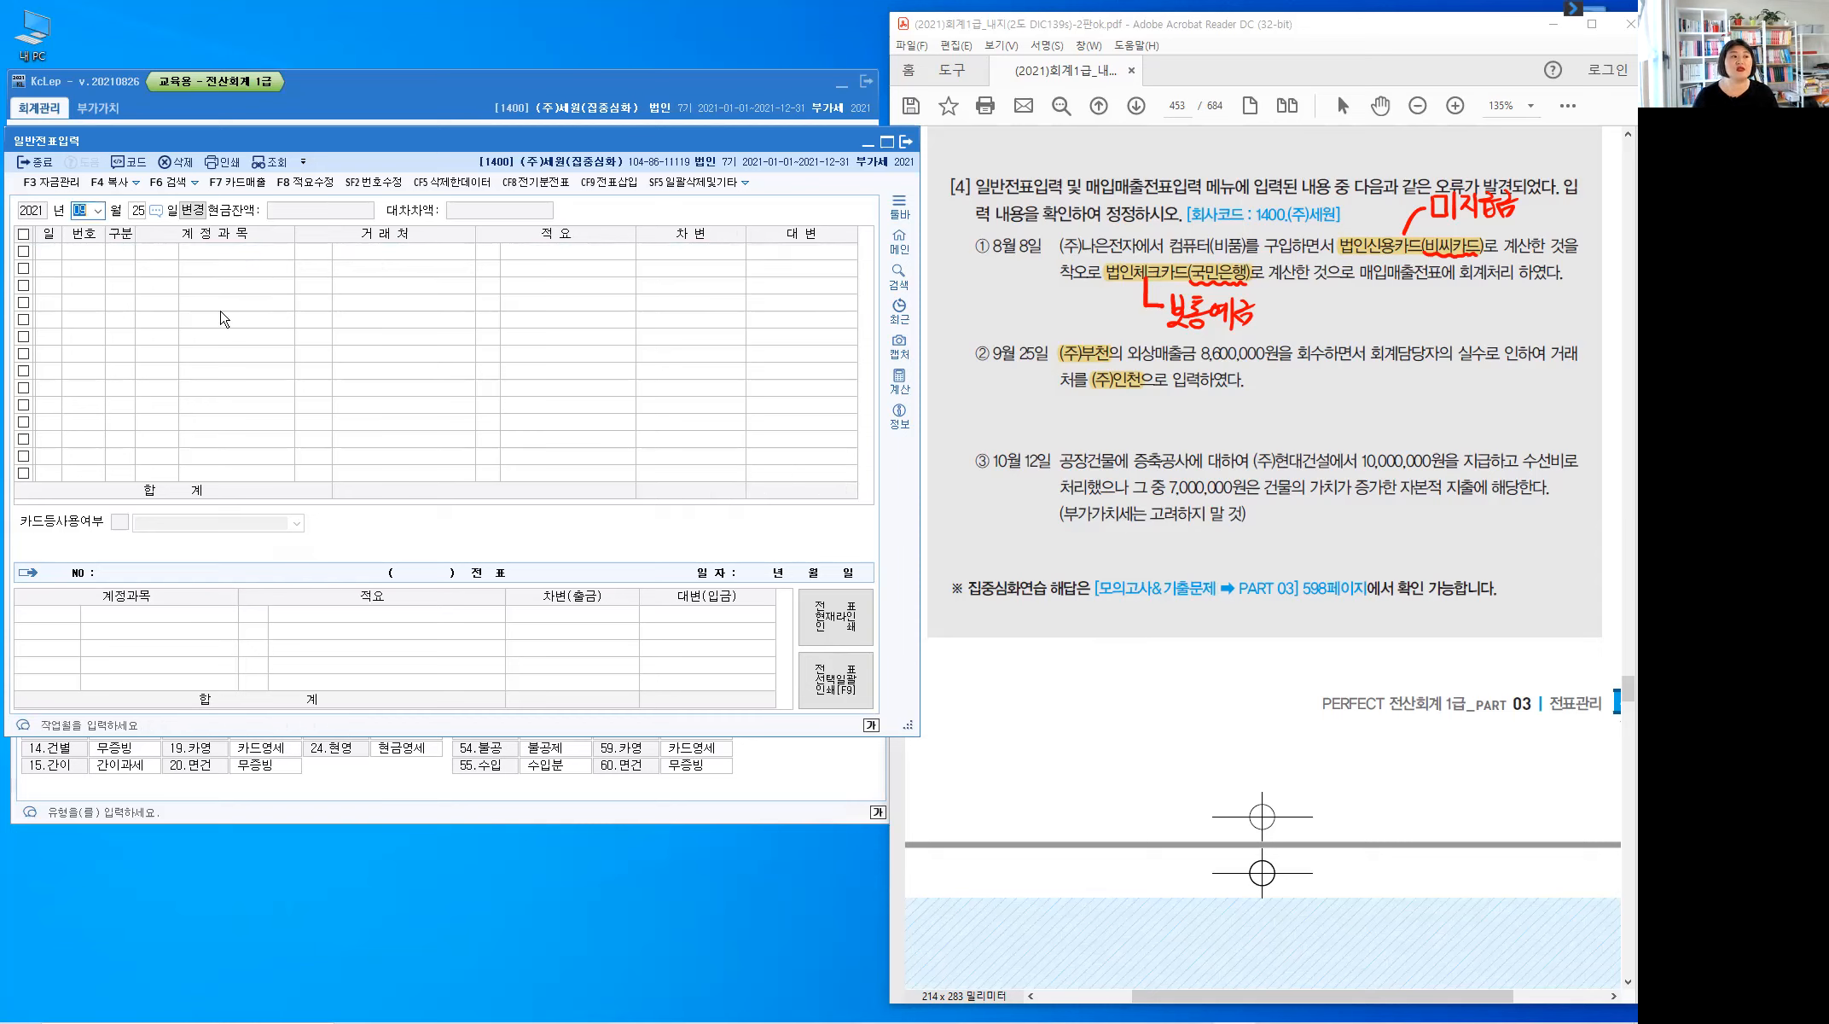
type("11012")
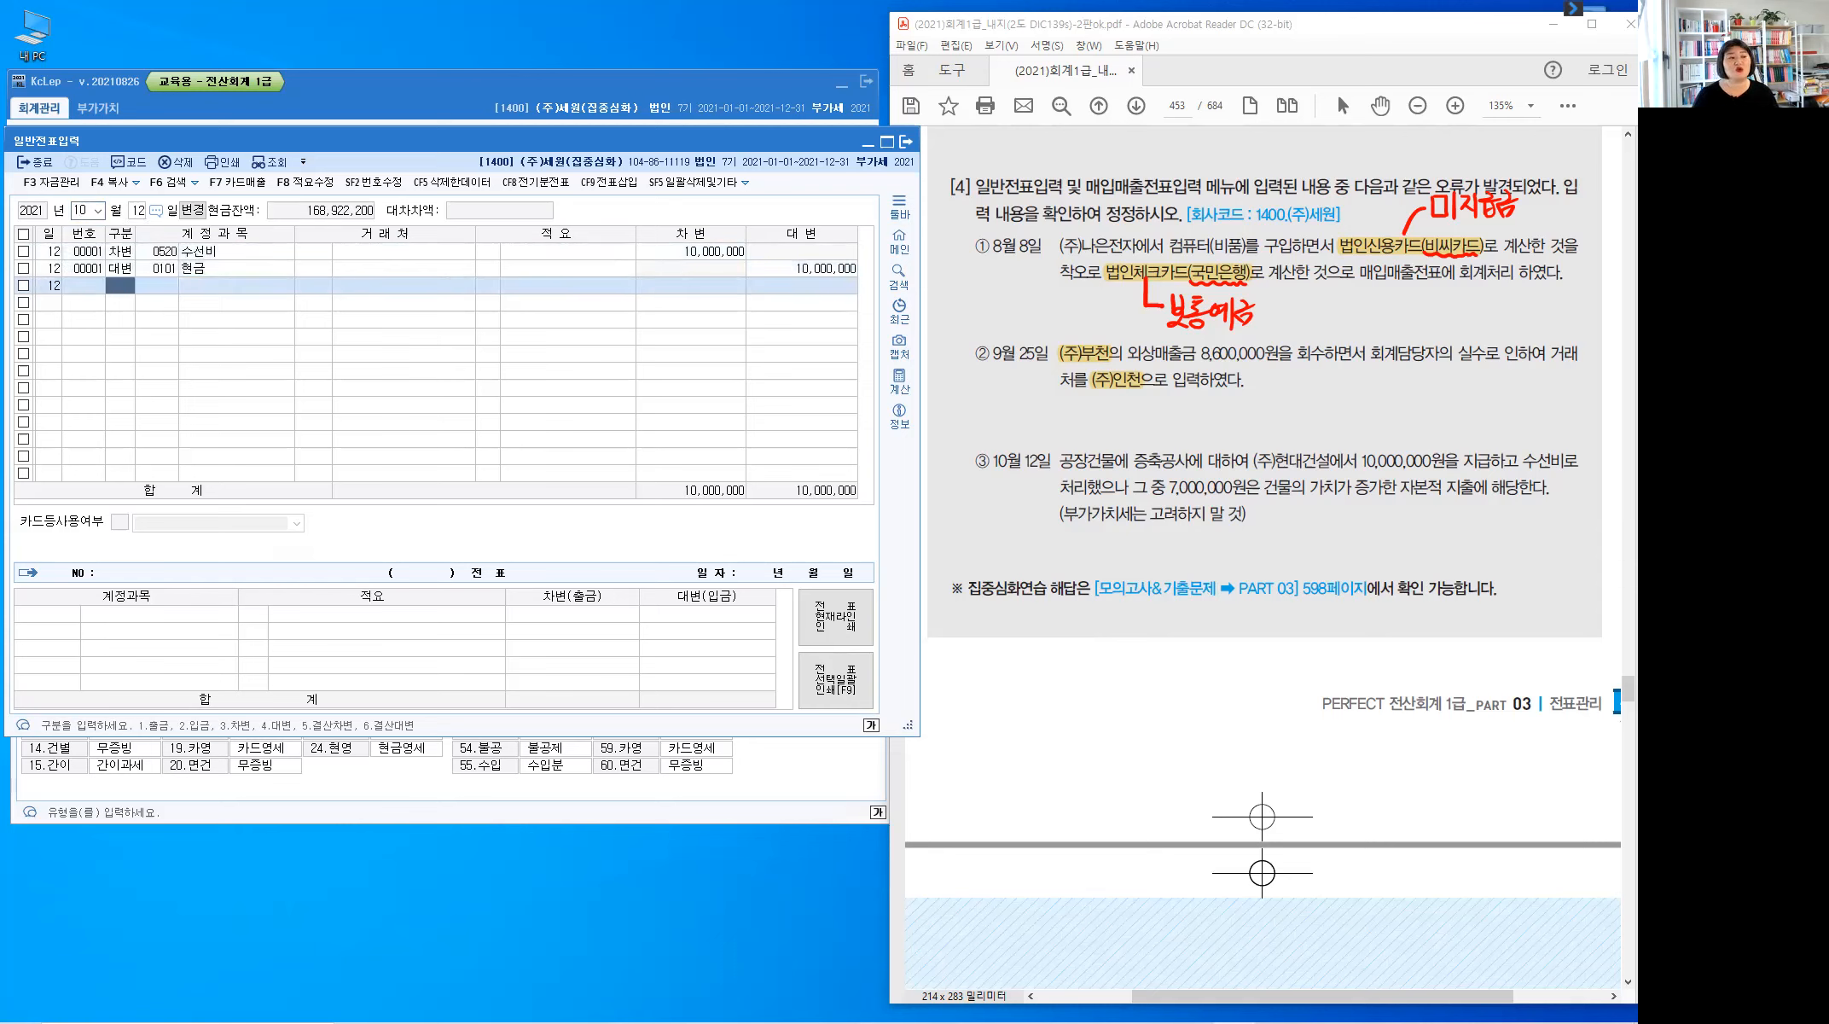
left_click(247, 253)
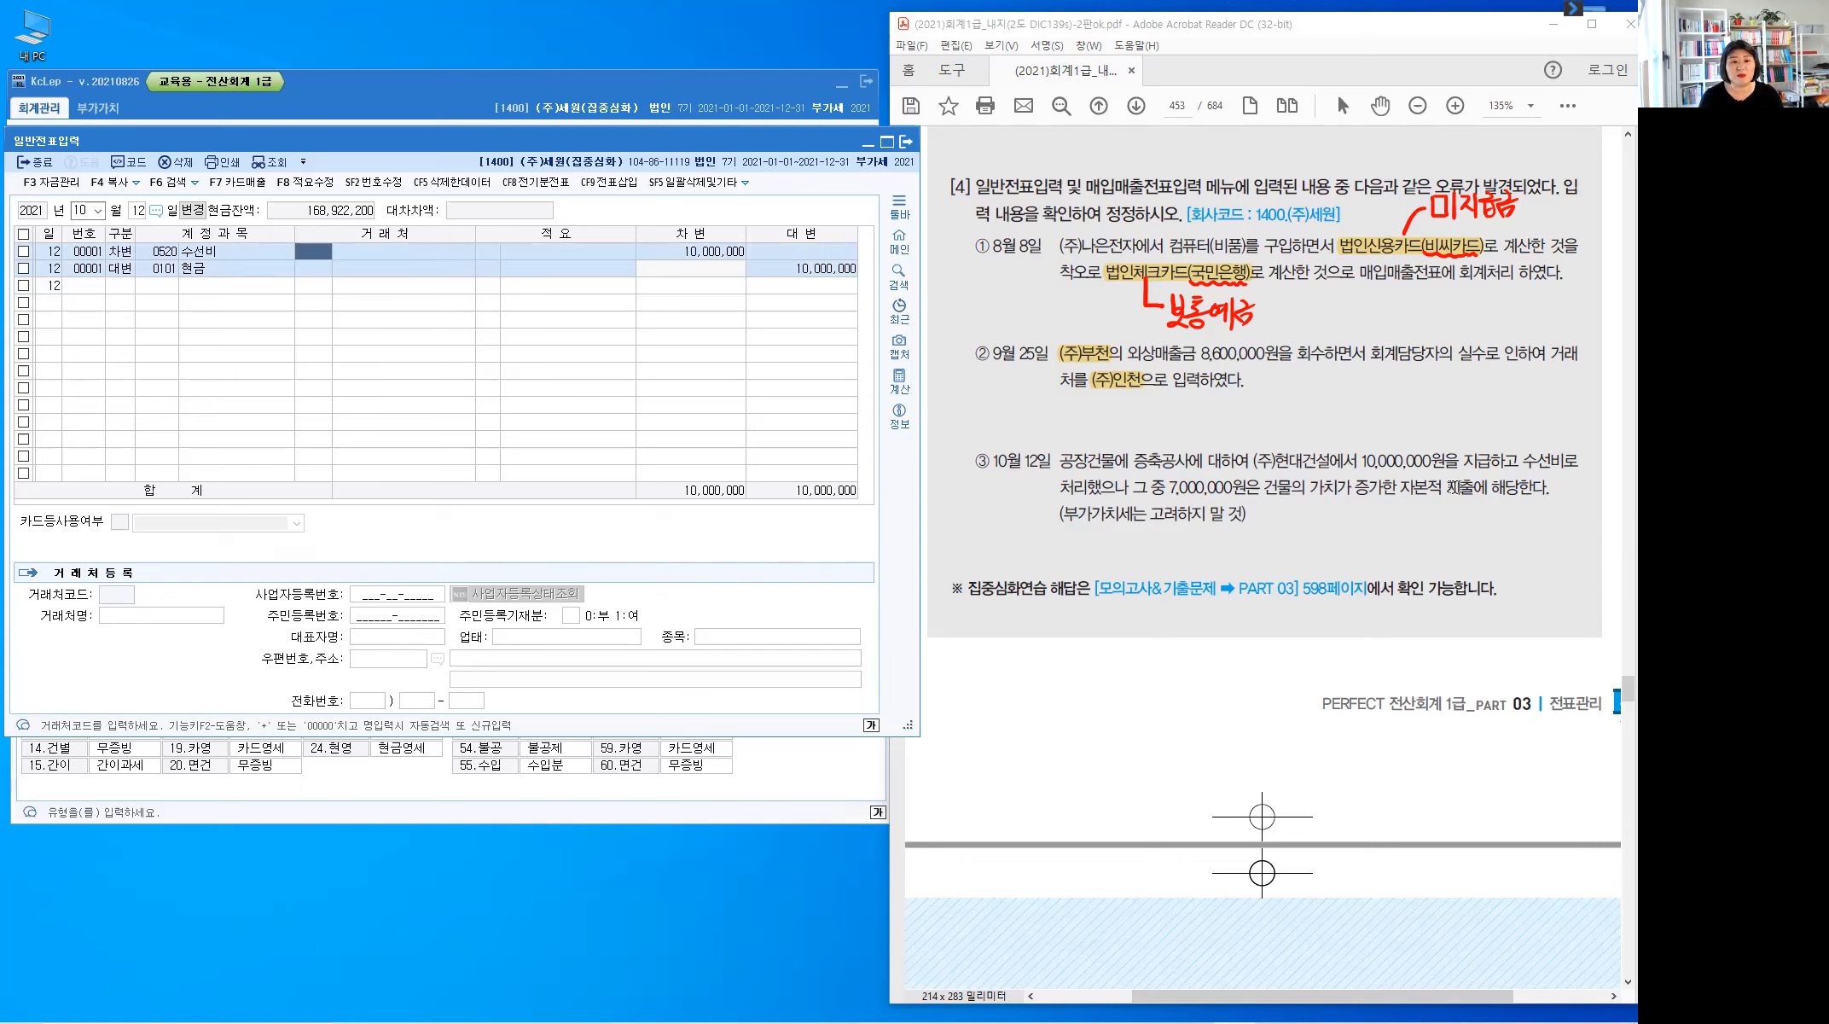
Highlight 자본적 지출 in the third question and handwrite 건물 in red beneath it with a connecting line
left_click_drag(1398, 487, 1489, 488)
key("alt")
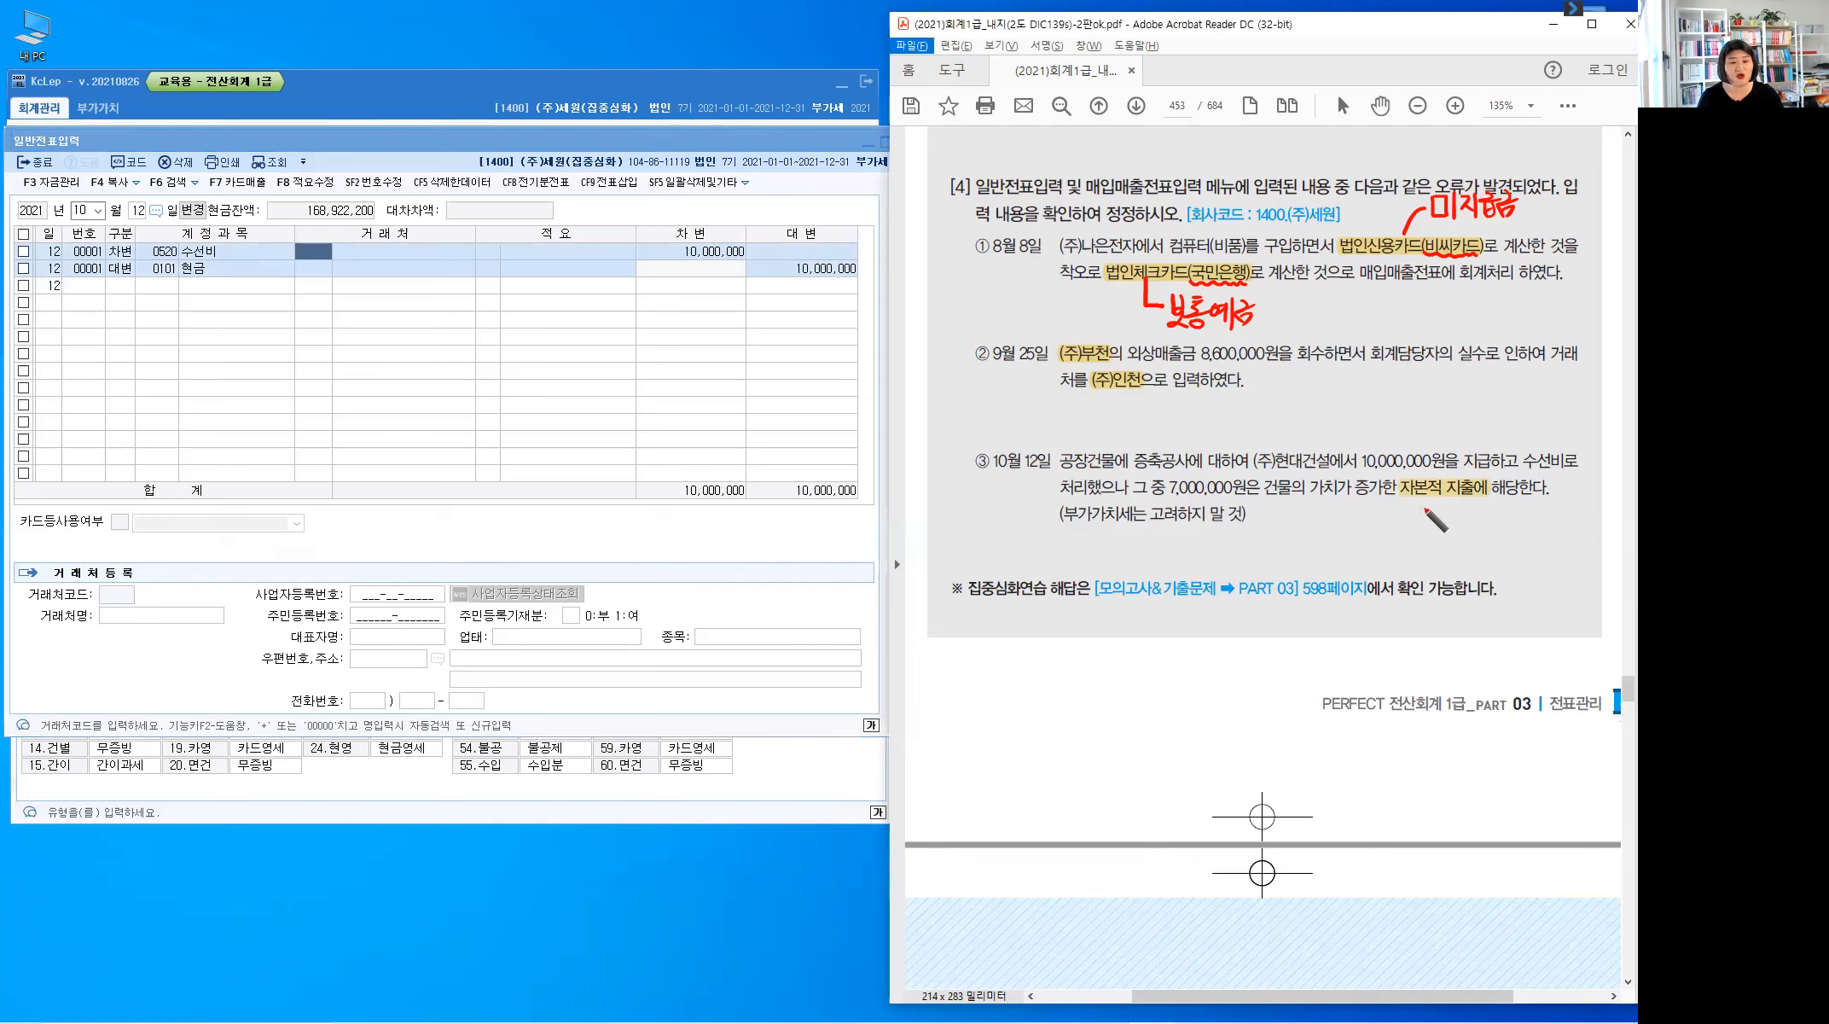
mouse_move(1425, 501)
left_mouse_down()
mouse_move(1419, 540)
mouse_move(1436, 527)
mouse_move(1408, 559)
left_mouse_up()
left_click_drag(1415, 553, 1424, 552)
left_click_drag(1425, 543, 1425, 560)
left_click_drag(1413, 560, 1432, 551)
left_click_drag(1433, 542, 1445, 551)
left_click_drag(1430, 556, 1452, 553)
left_click_drag(1434, 560, 1452, 567)
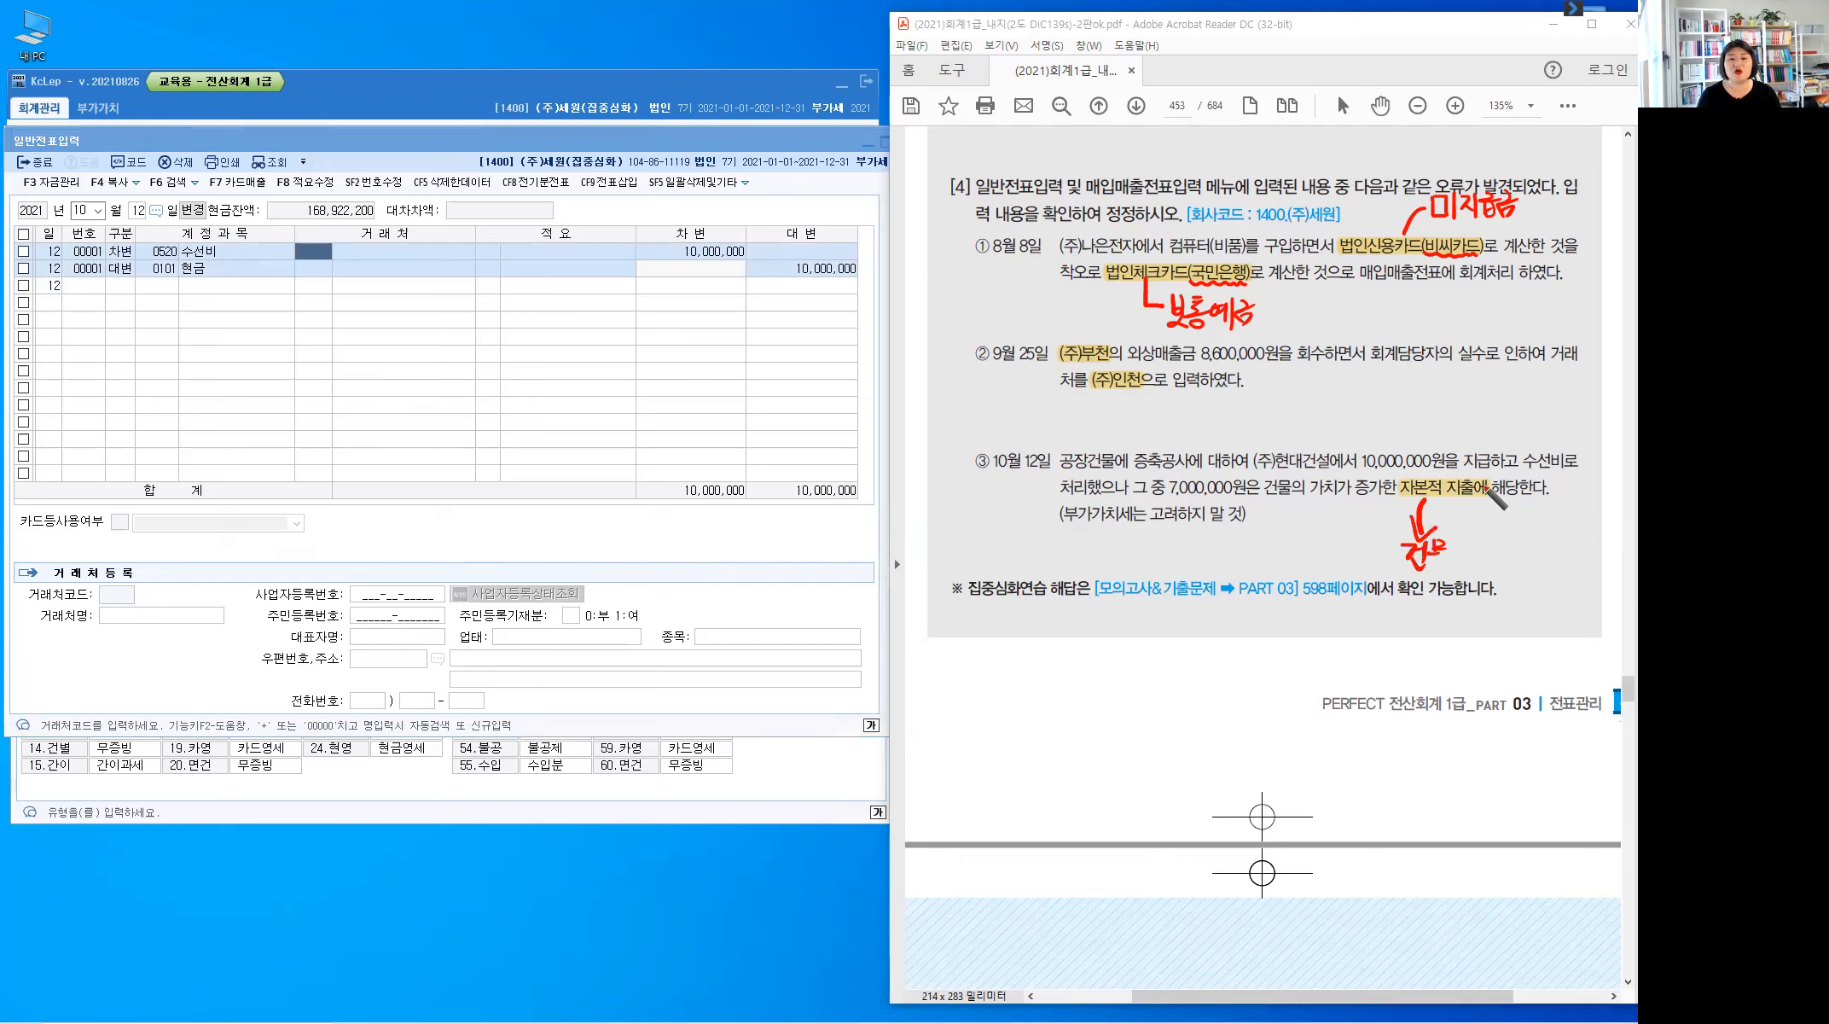
Handwrite 3,000,000 in red above 수선비 in the third question, linked by a short line
left_click_drag(1520, 416, 1539, 444)
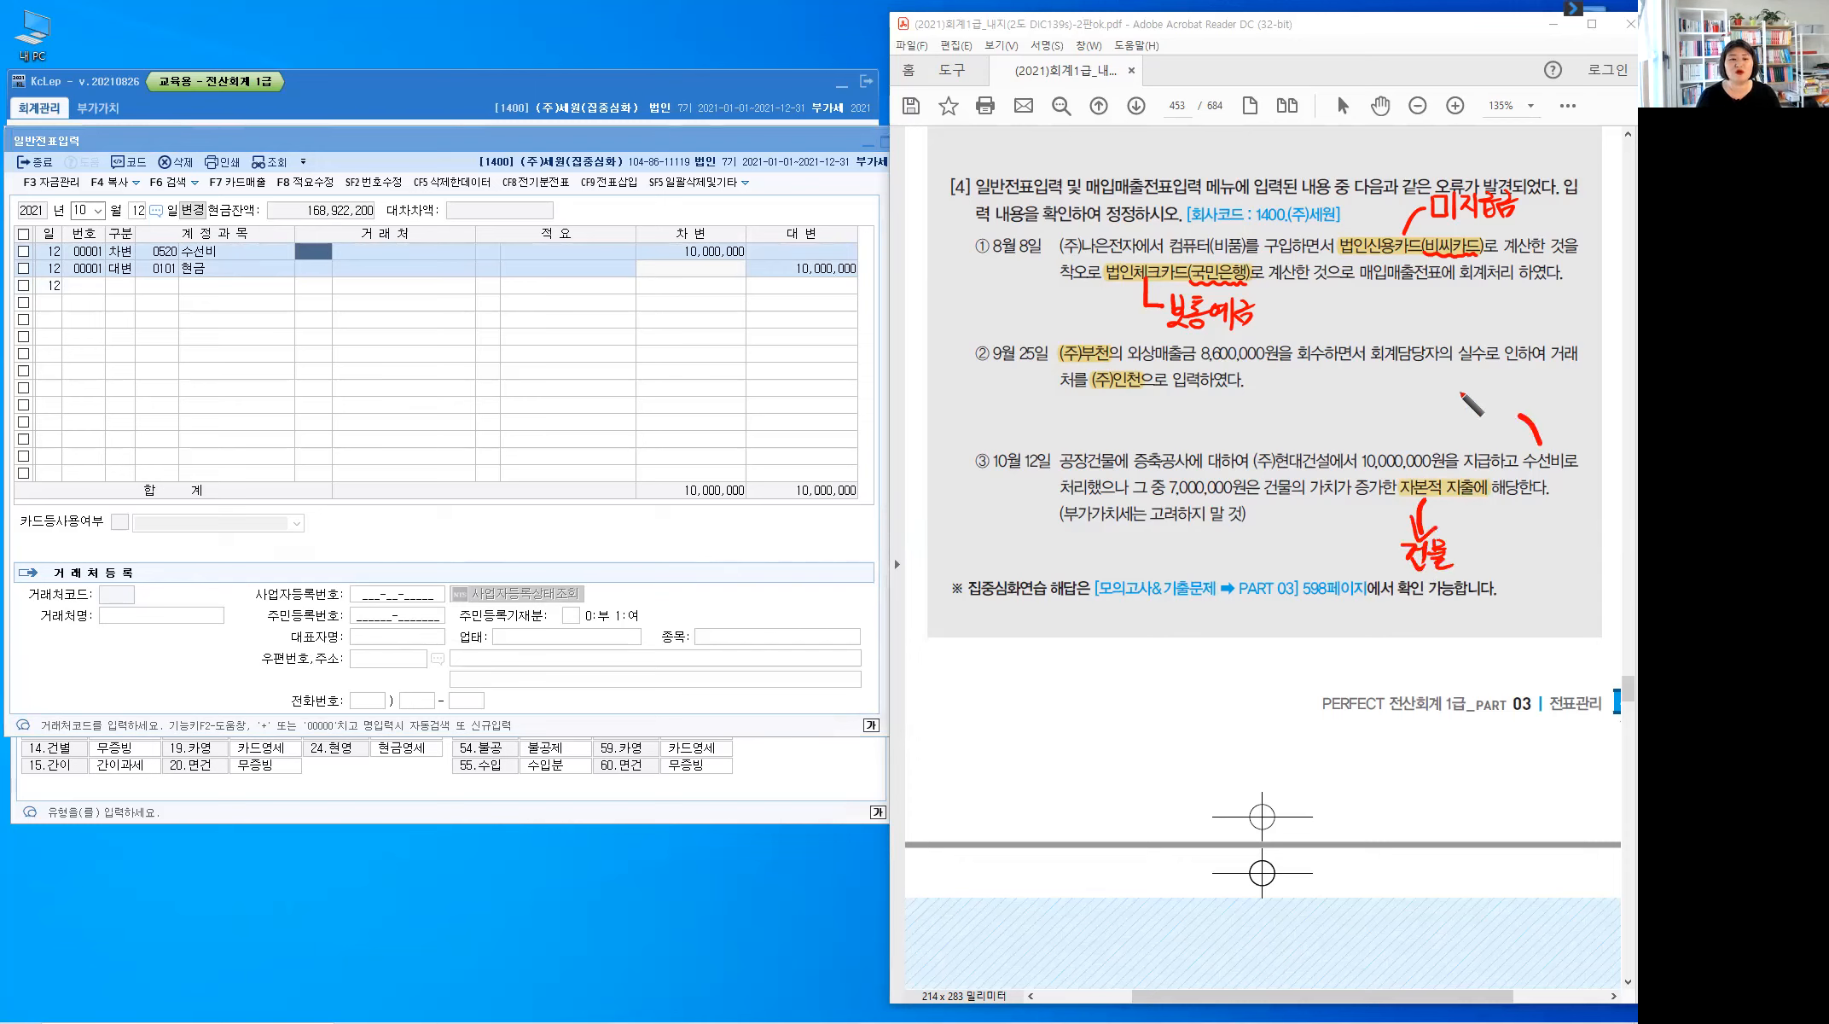
left_click(1465, 408)
mouse_move(1445, 391)
left_mouse_down()
mouse_move(1448, 411)
mouse_move(1474, 395)
left_mouse_up()
left_click_drag(1486, 394, 1497, 395)
left_click(1507, 402)
left_click_drag(1519, 392, 1518, 393)
left_click_drag(1530, 390, 1542, 390)
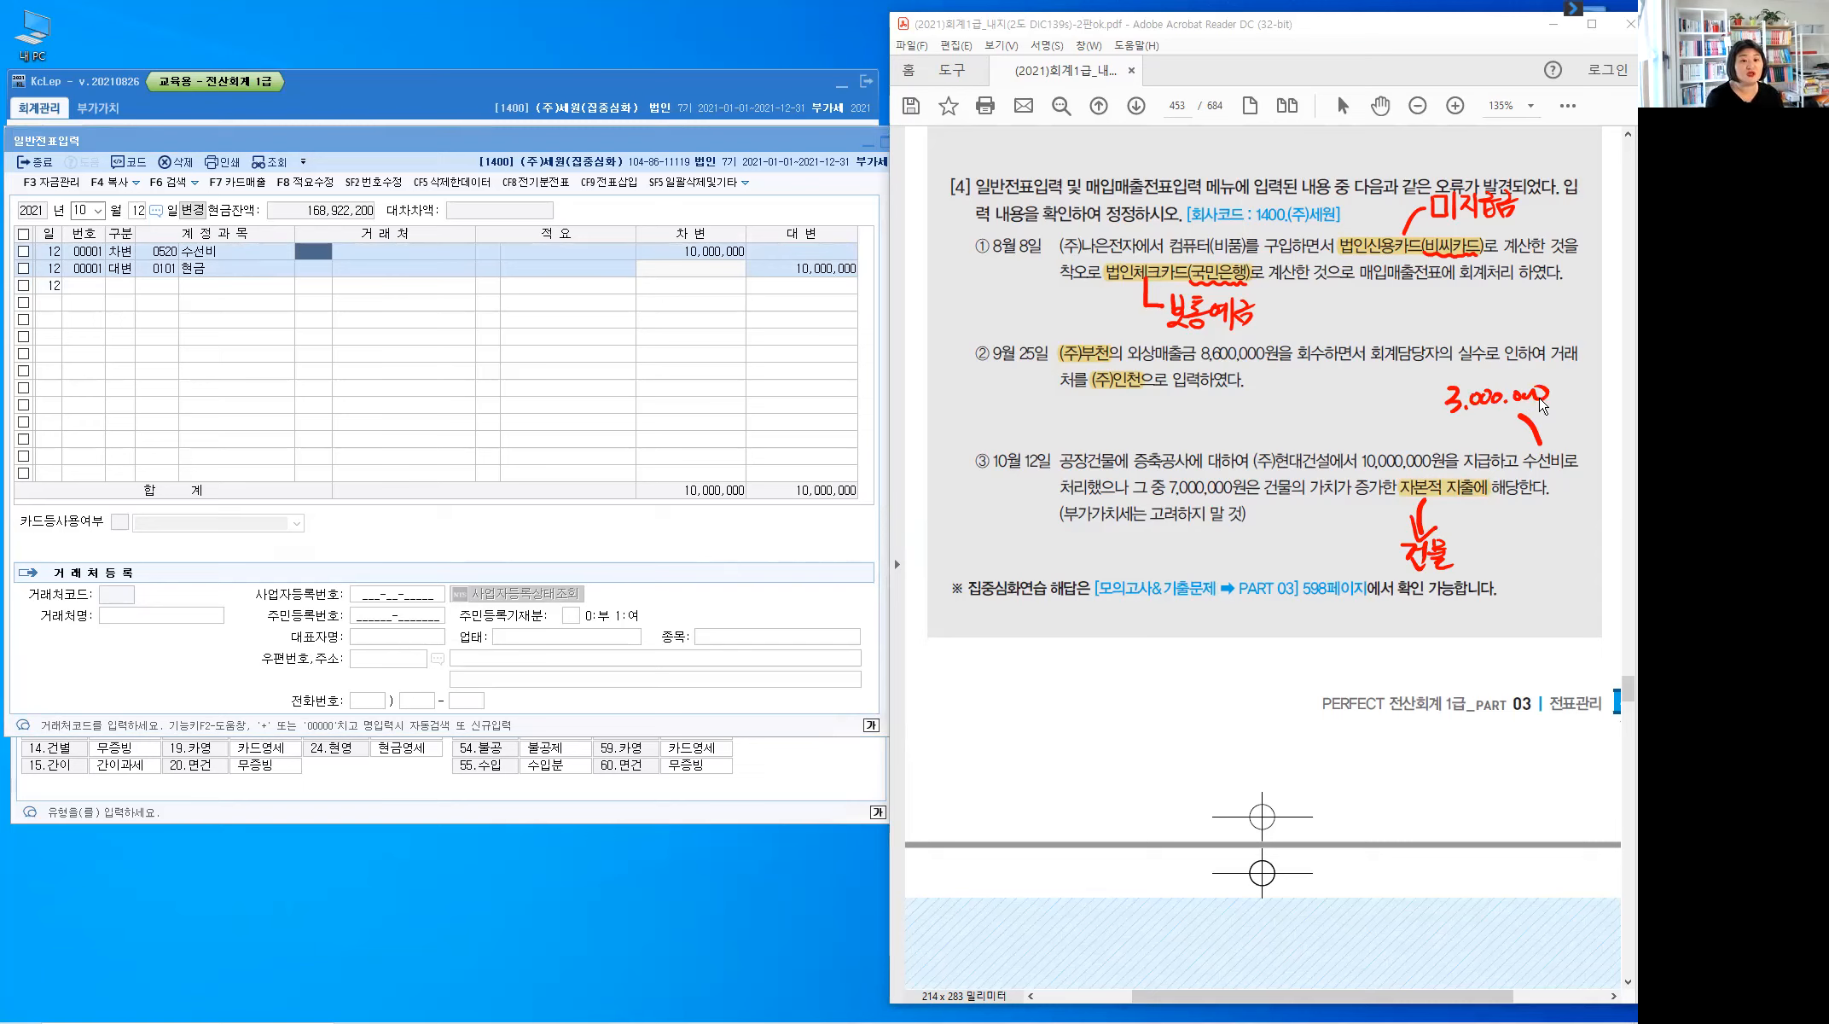
Check the 수선비 account code against the third question and highlight 공장 there
left_click(164, 254)
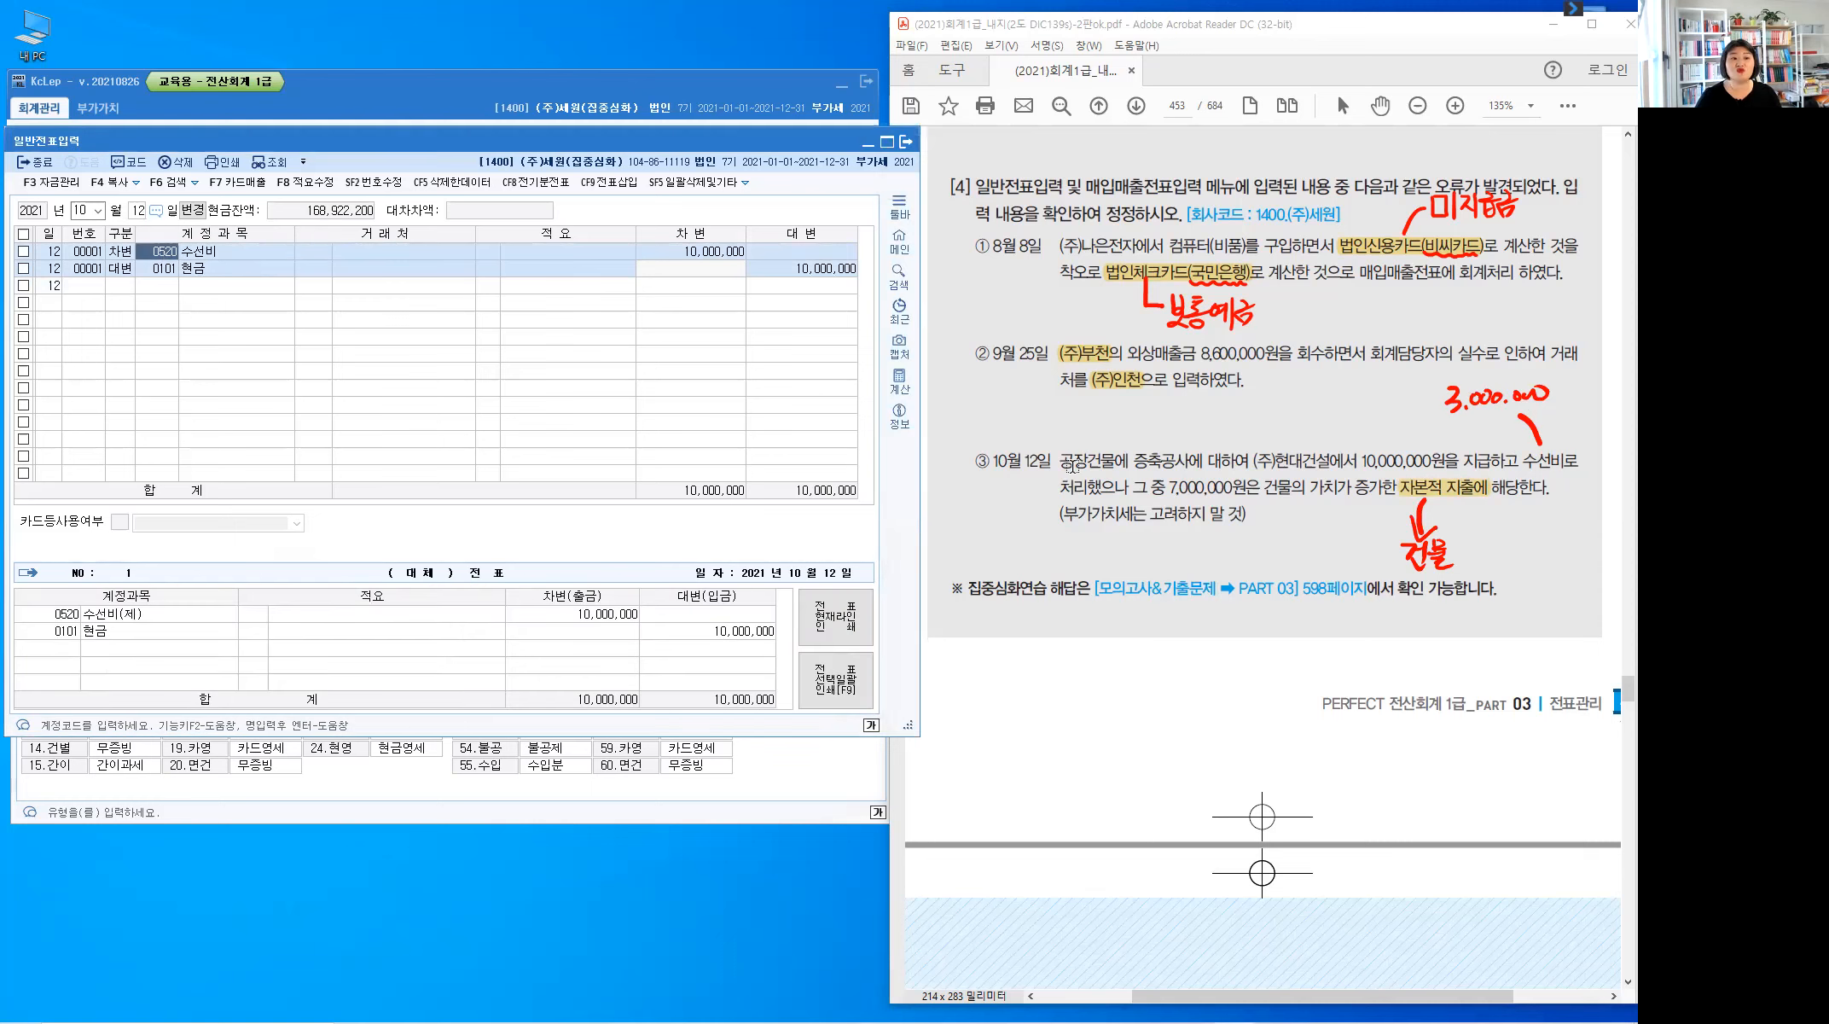
left_click_drag(1058, 461, 1089, 461)
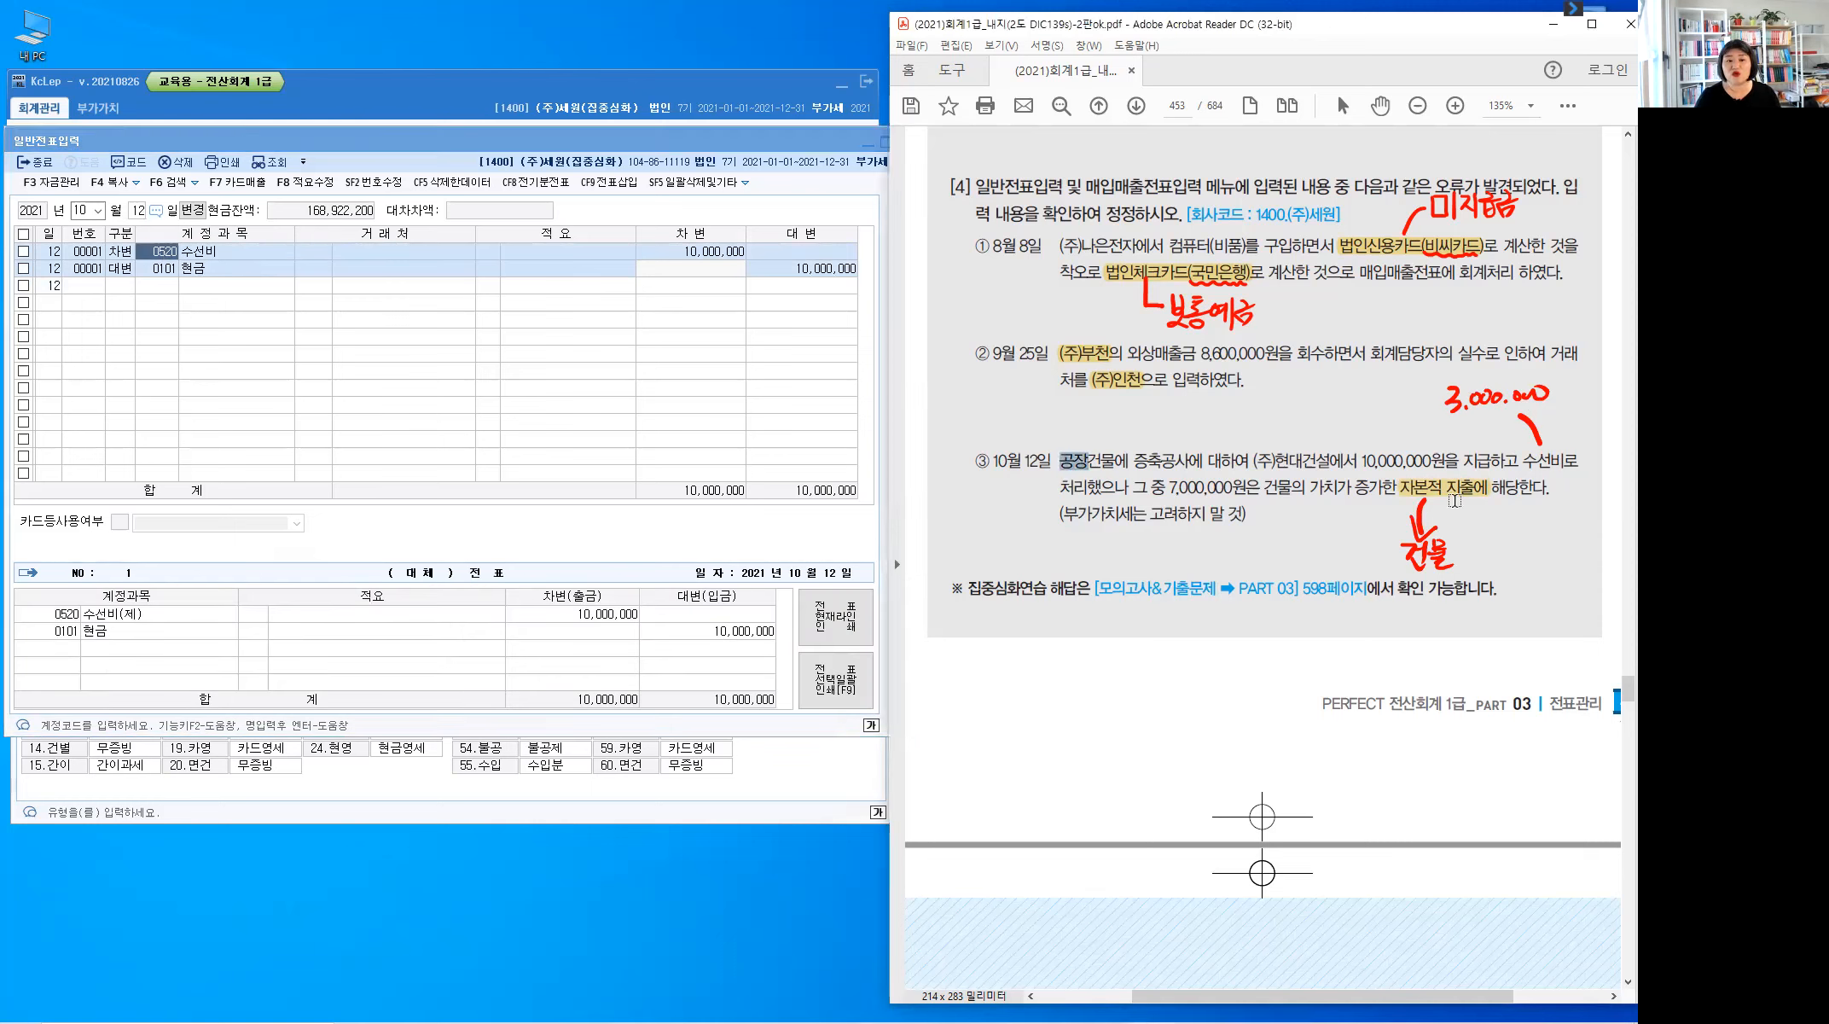
left_click(168, 266)
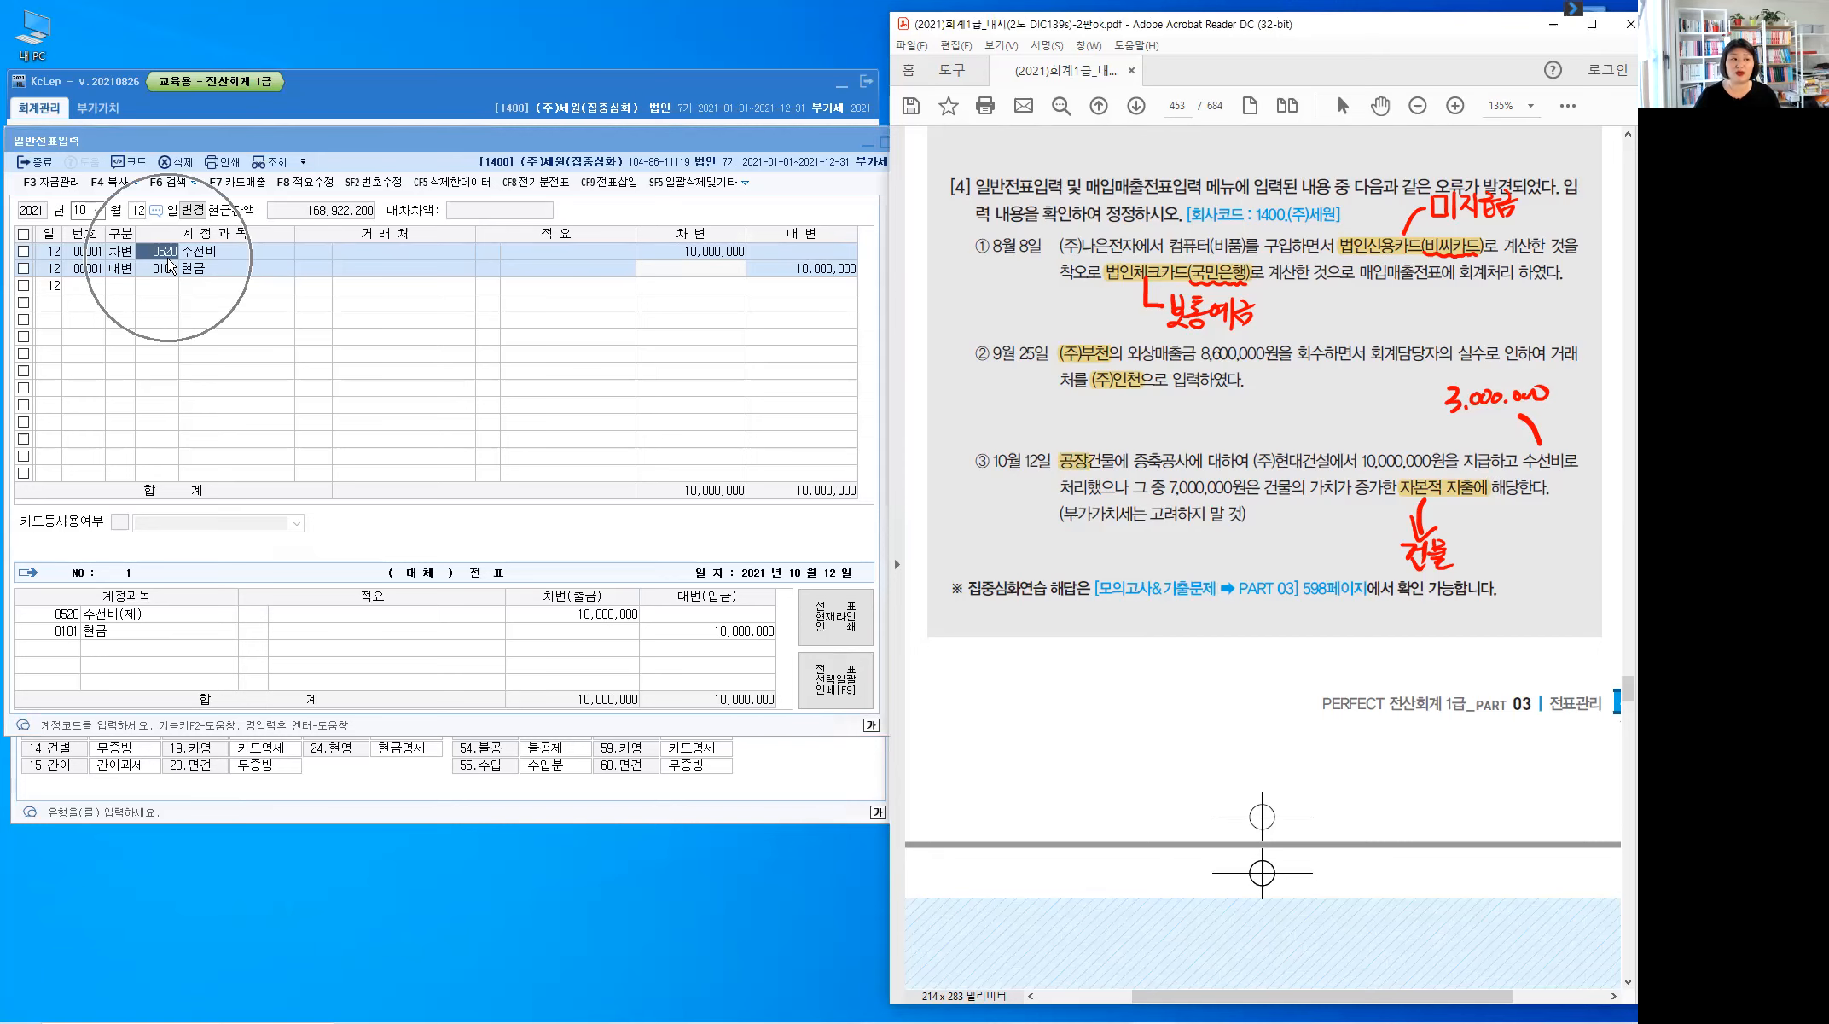
Set the debit amount of the 수선비 line in the October 12 voucher to 3,000,000
key("Page_Down")
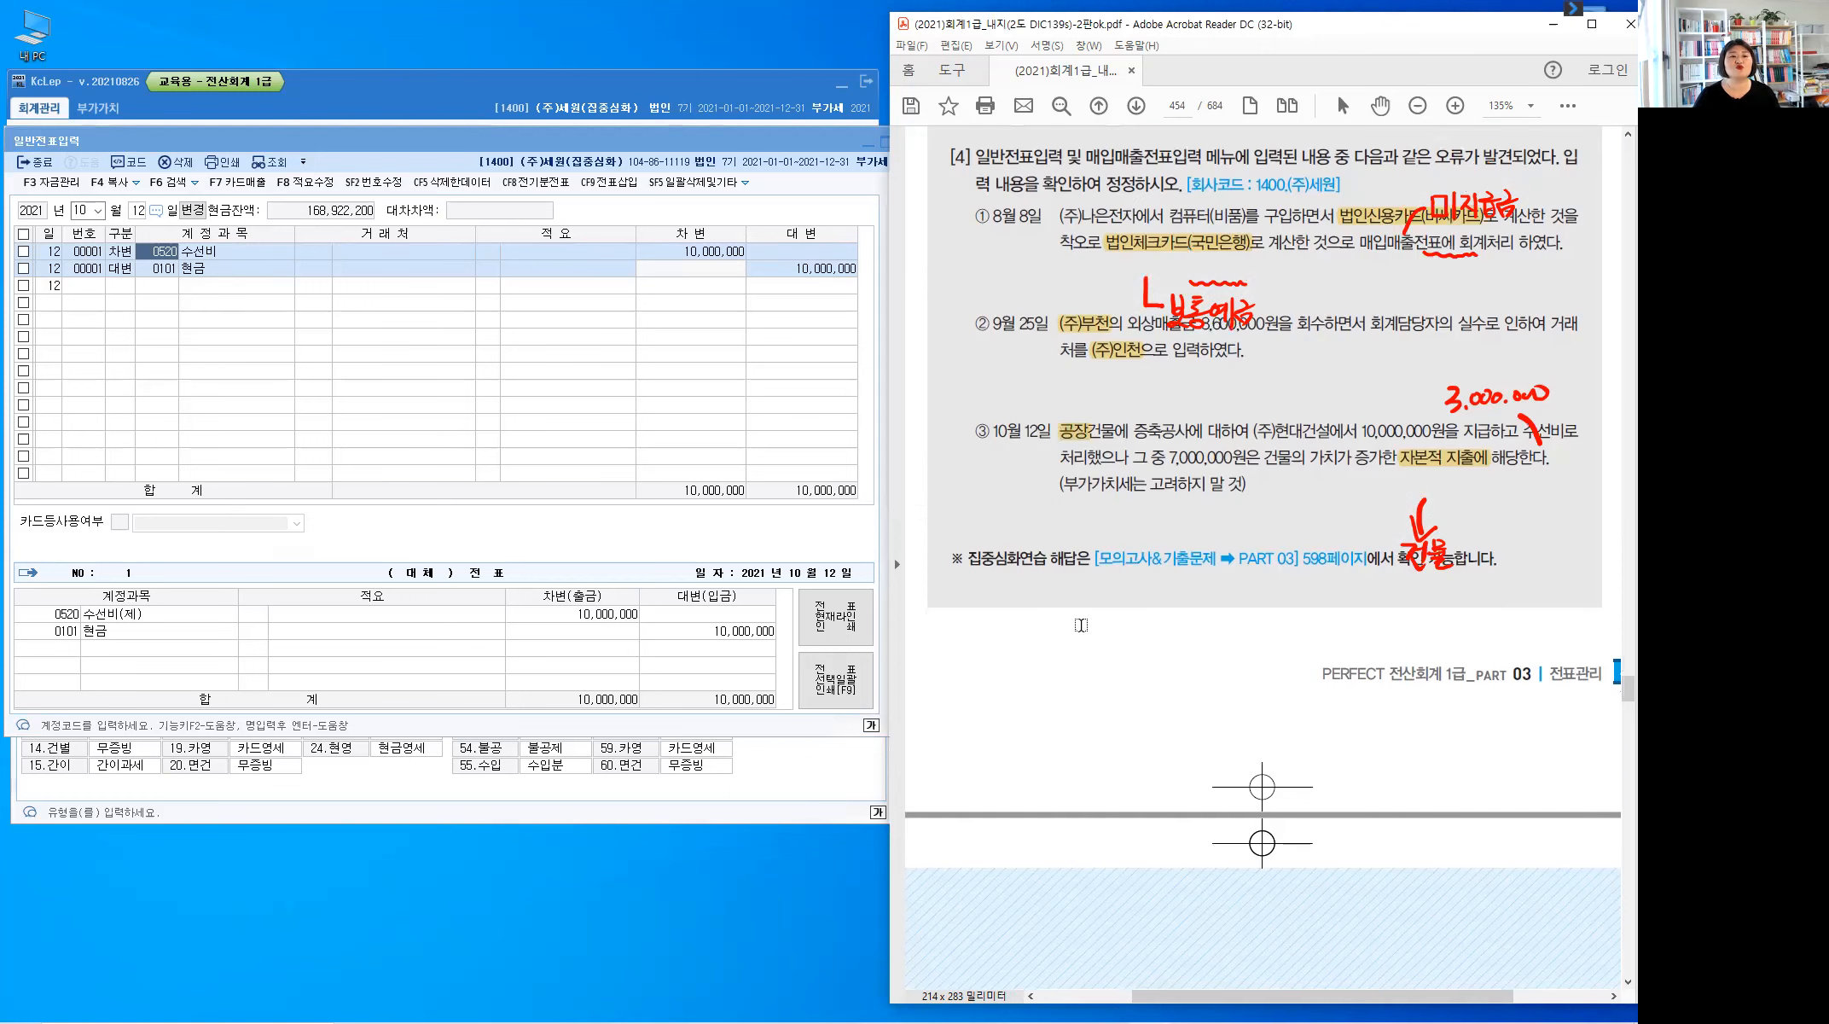
scroll(1081, 625, "up", 3)
scroll(1081, 625, "down", 3)
scroll(1116, 600, "up", 1)
left_click(701, 253)
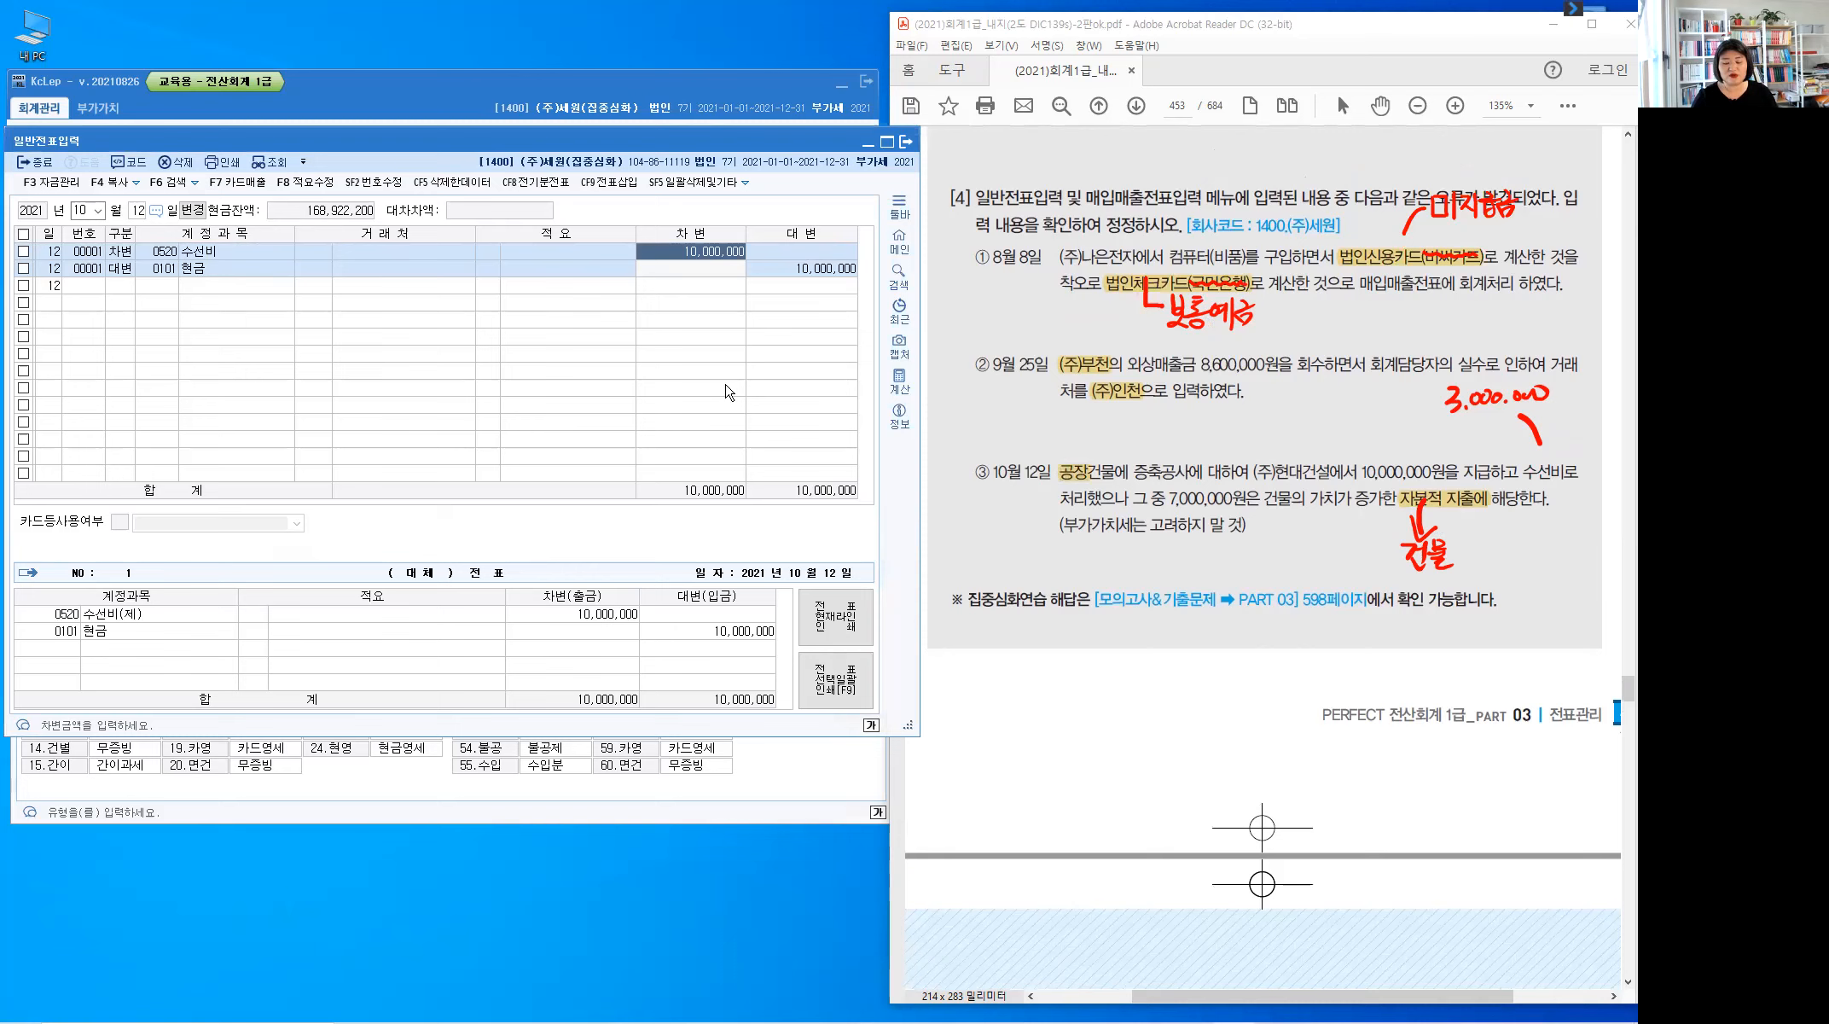
type("3000000")
key("Return")
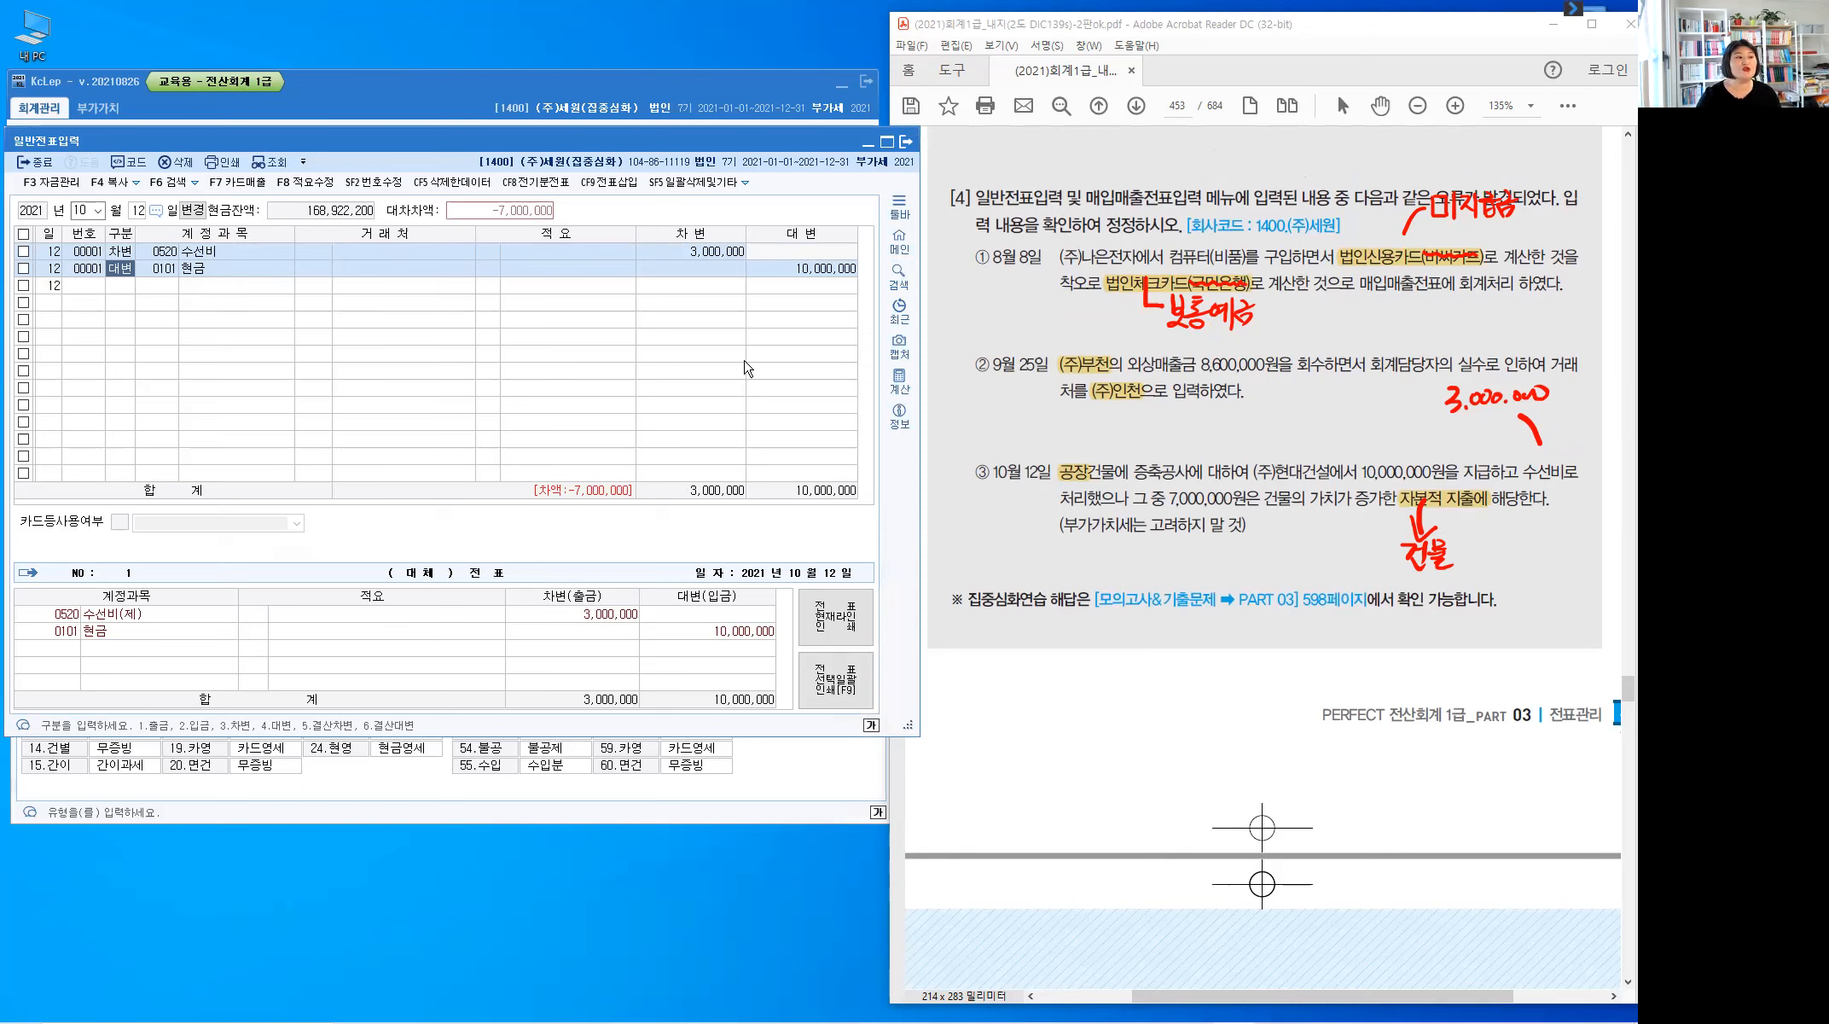
Add a debit line to the October 12 voucher for account 202 건물 with the amount 7,000,000
key("Down")
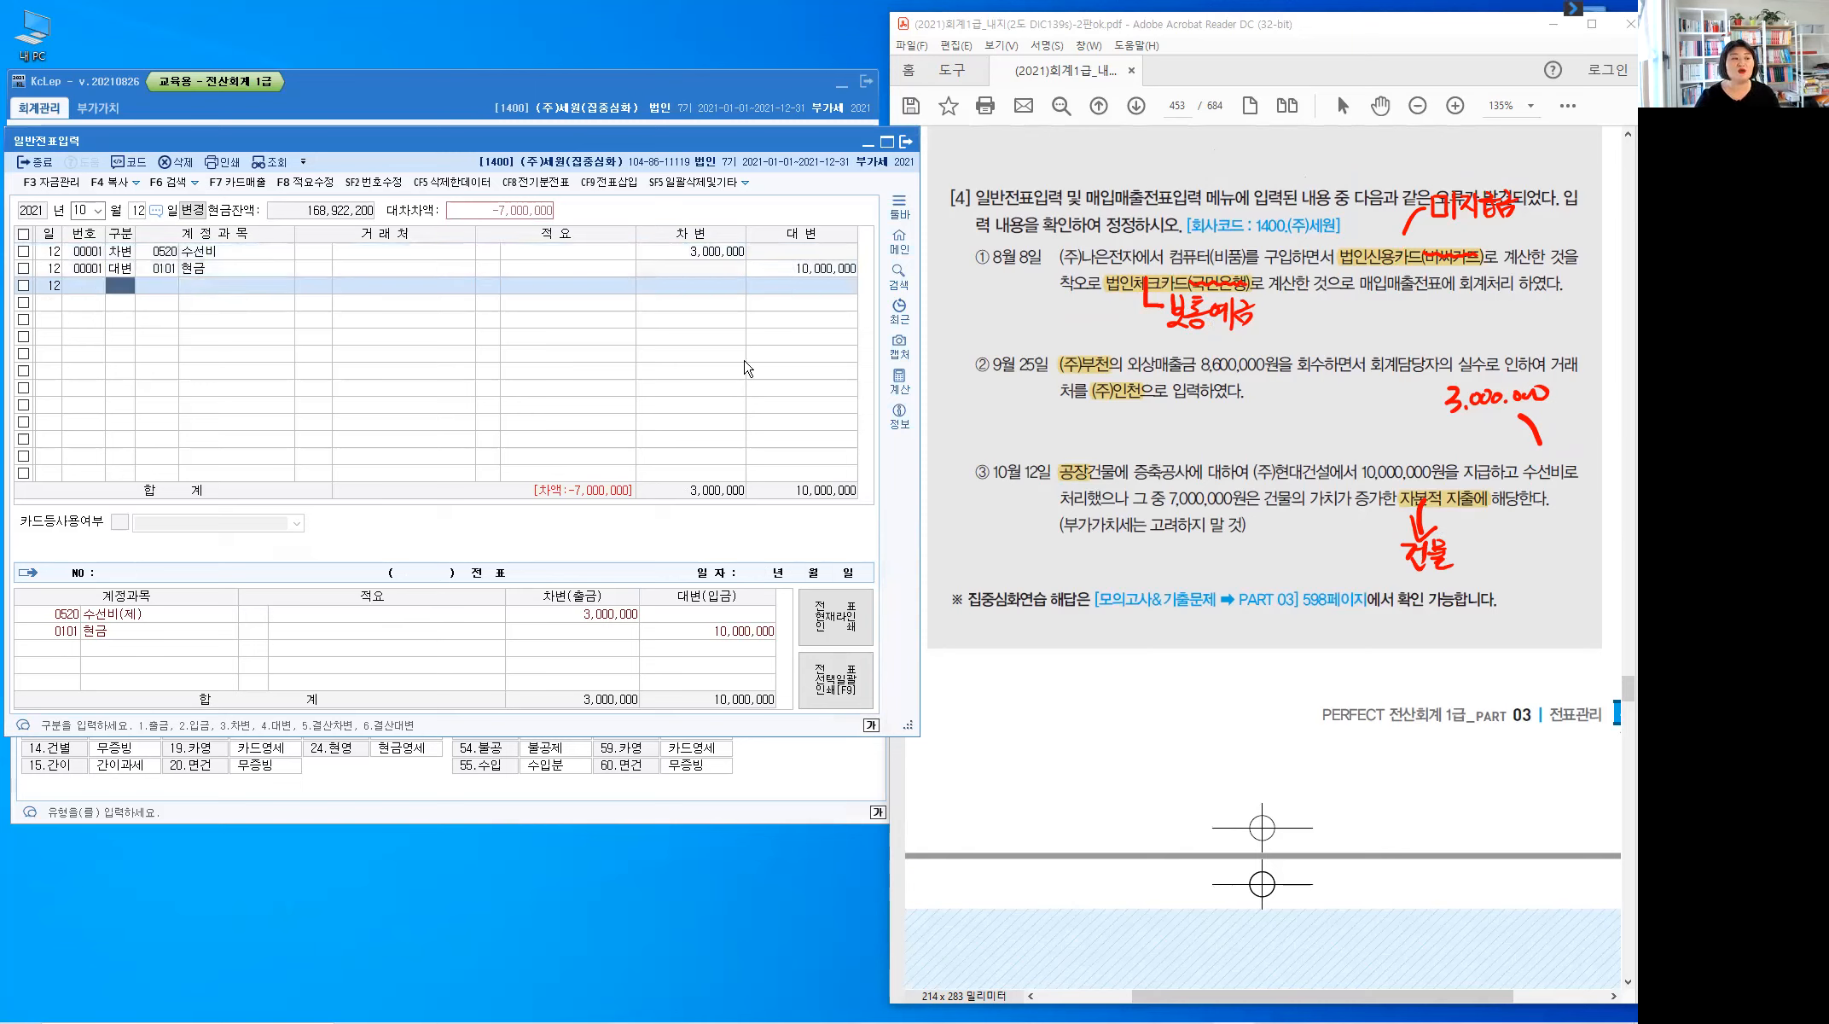
type("3")
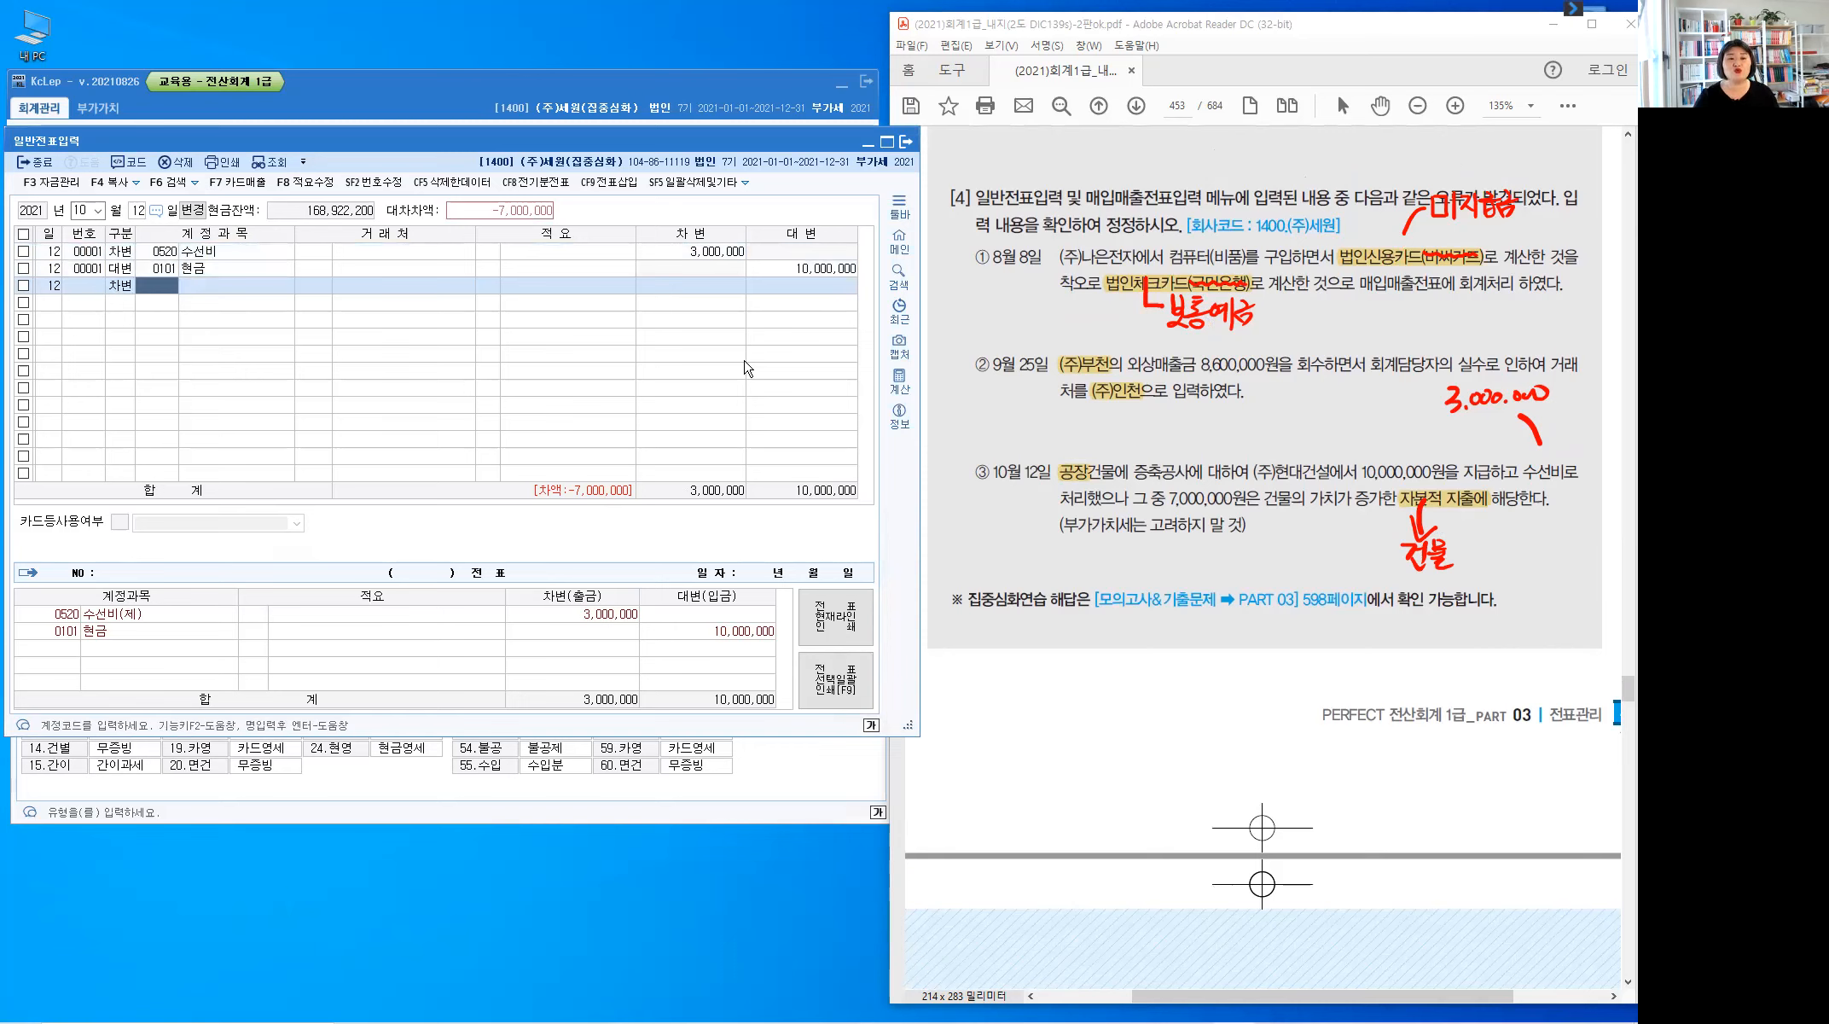
type("202")
key("Return")
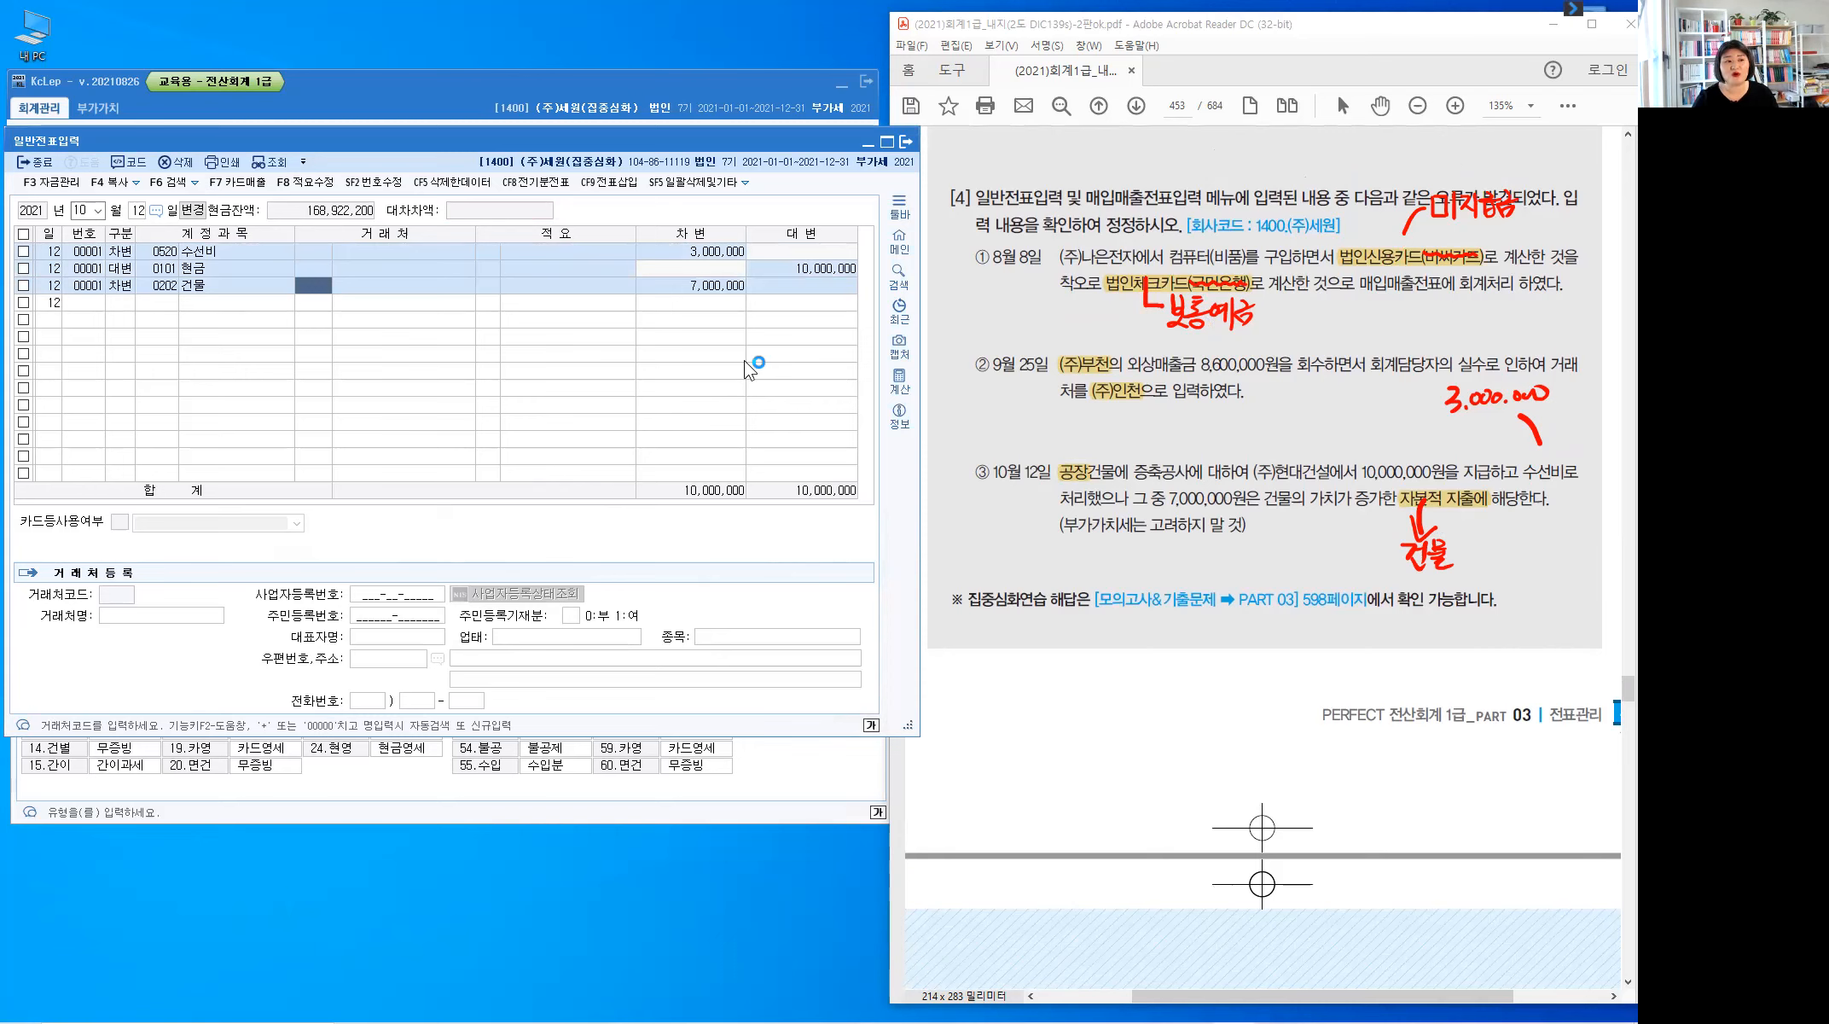
key("Return")
key("Return")
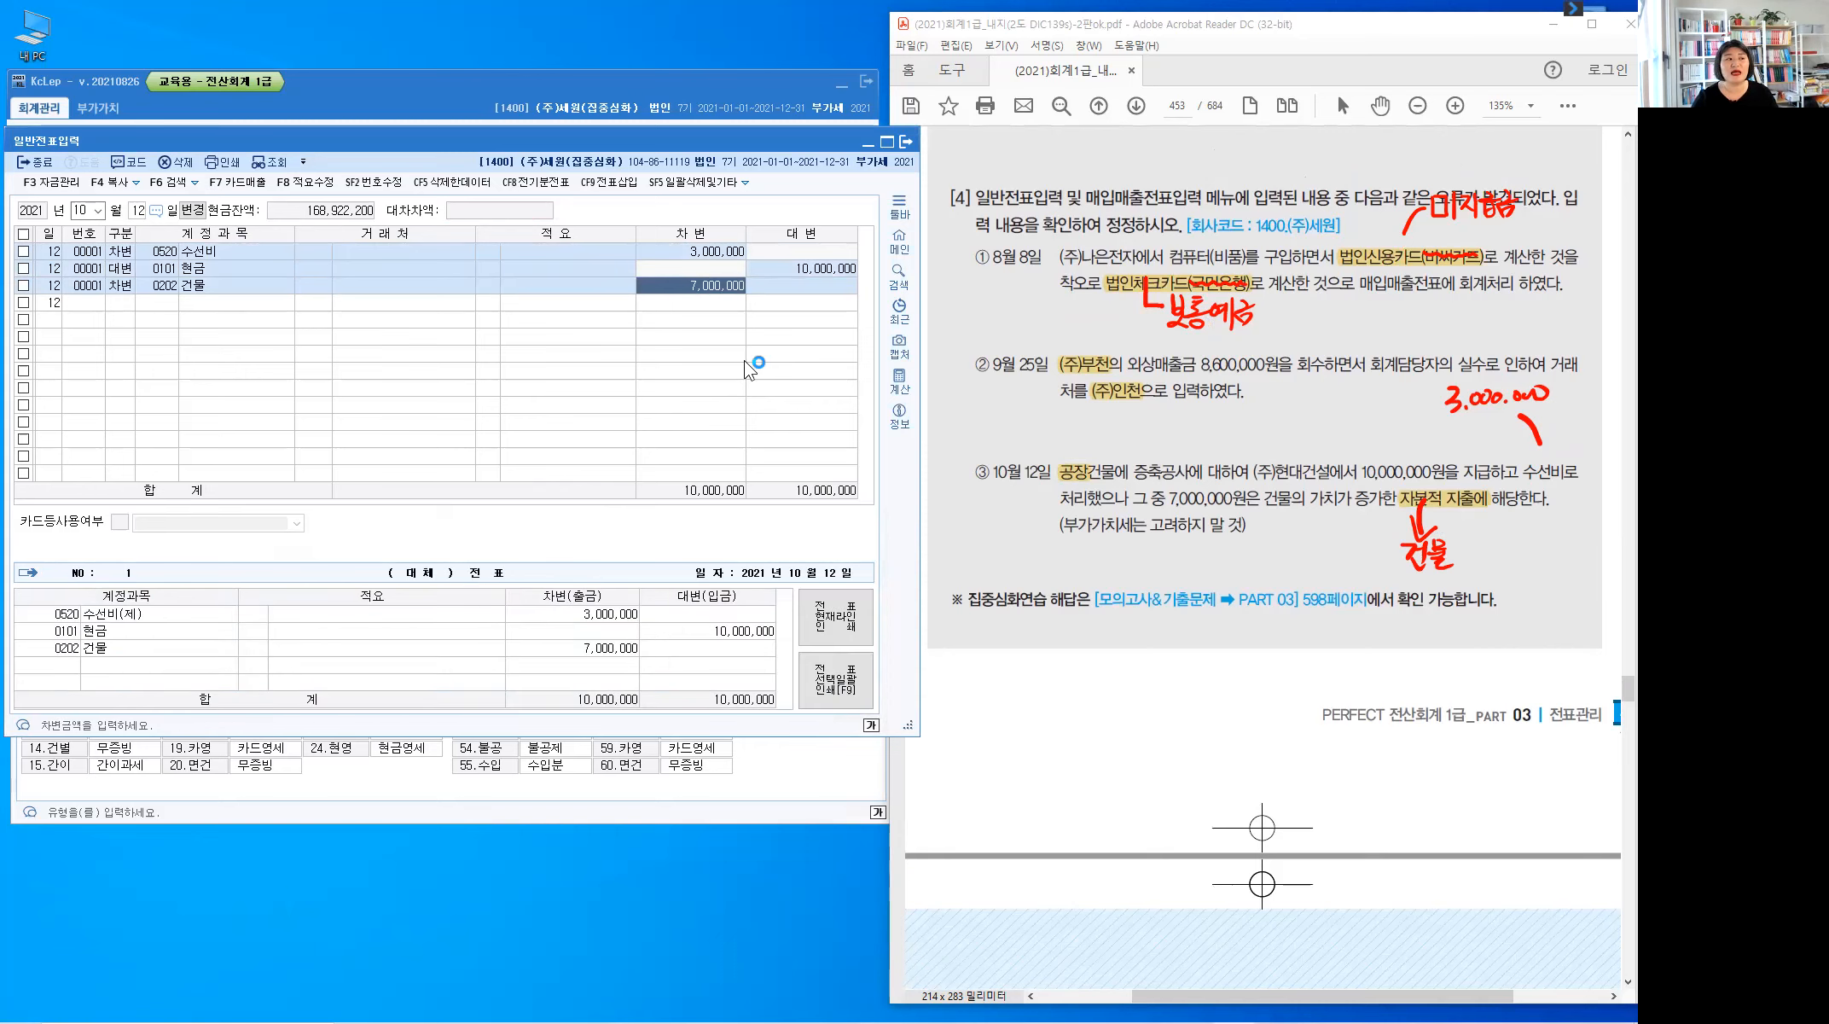
key("Return")
key("Up")
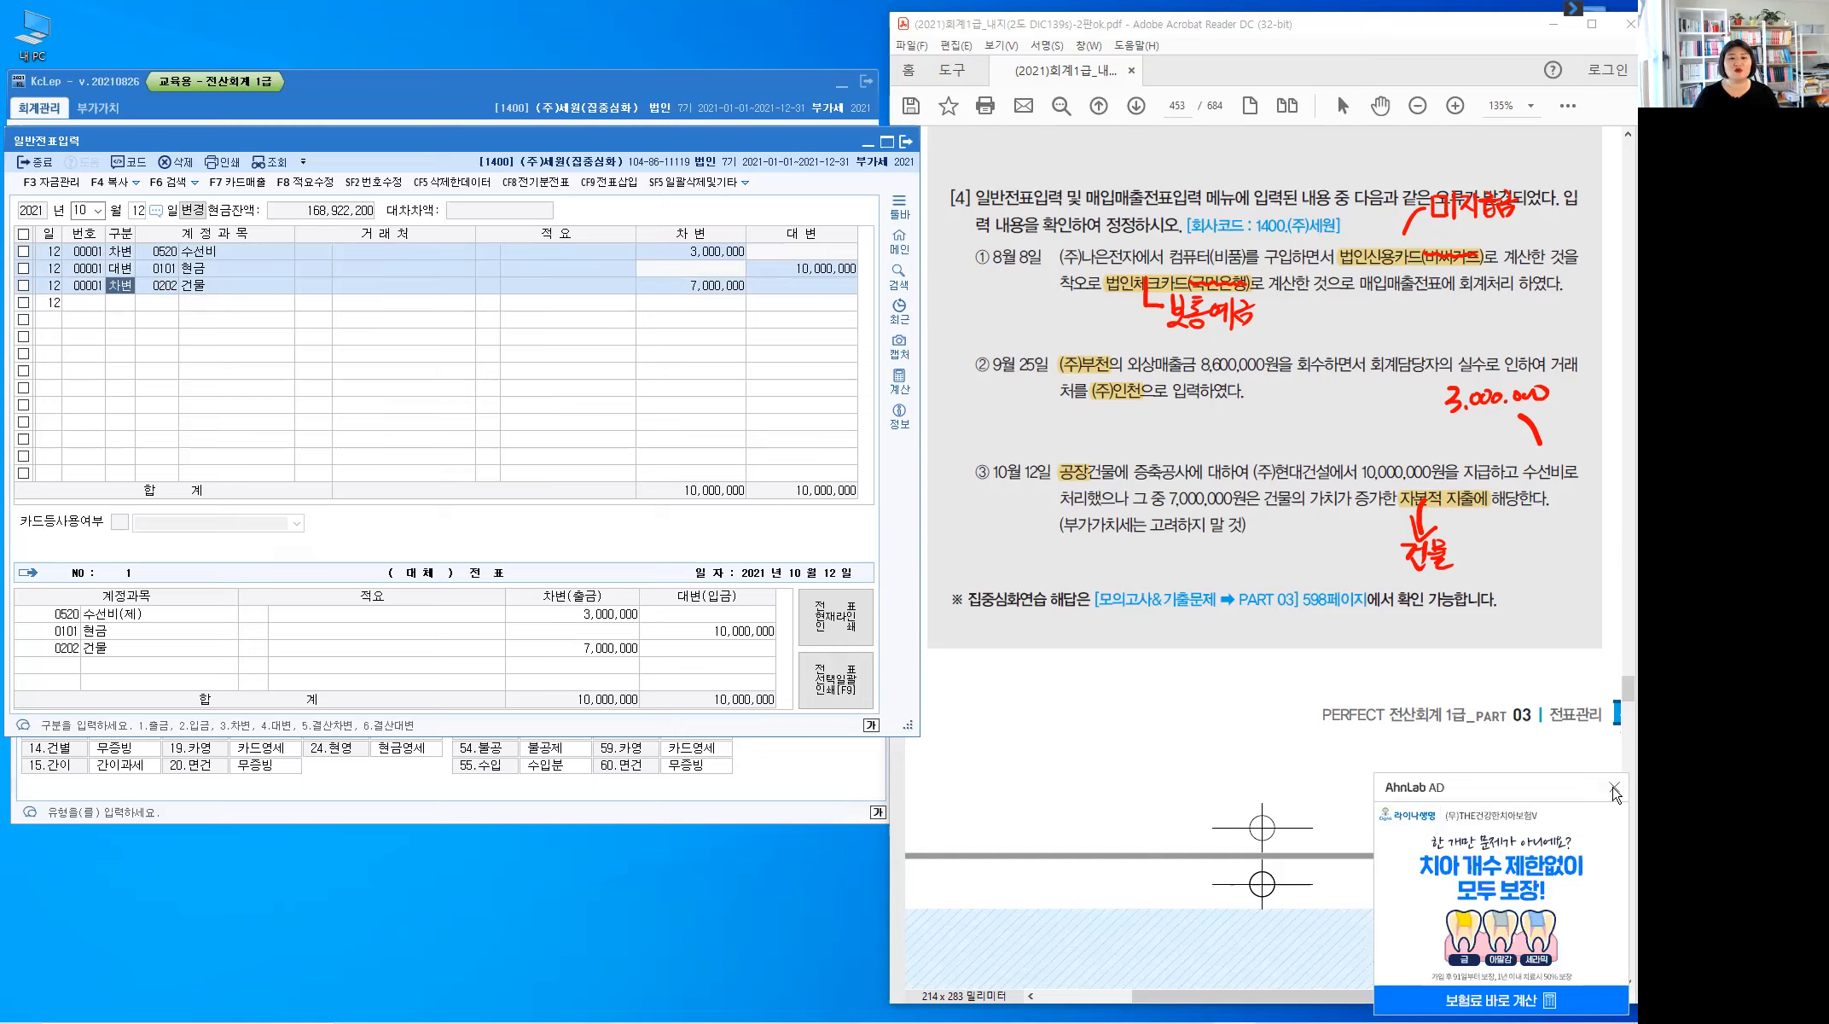
Change the October 12 voucher's line order so the 현금 credit line comes below the 건물 debit line
left_click(1614, 792)
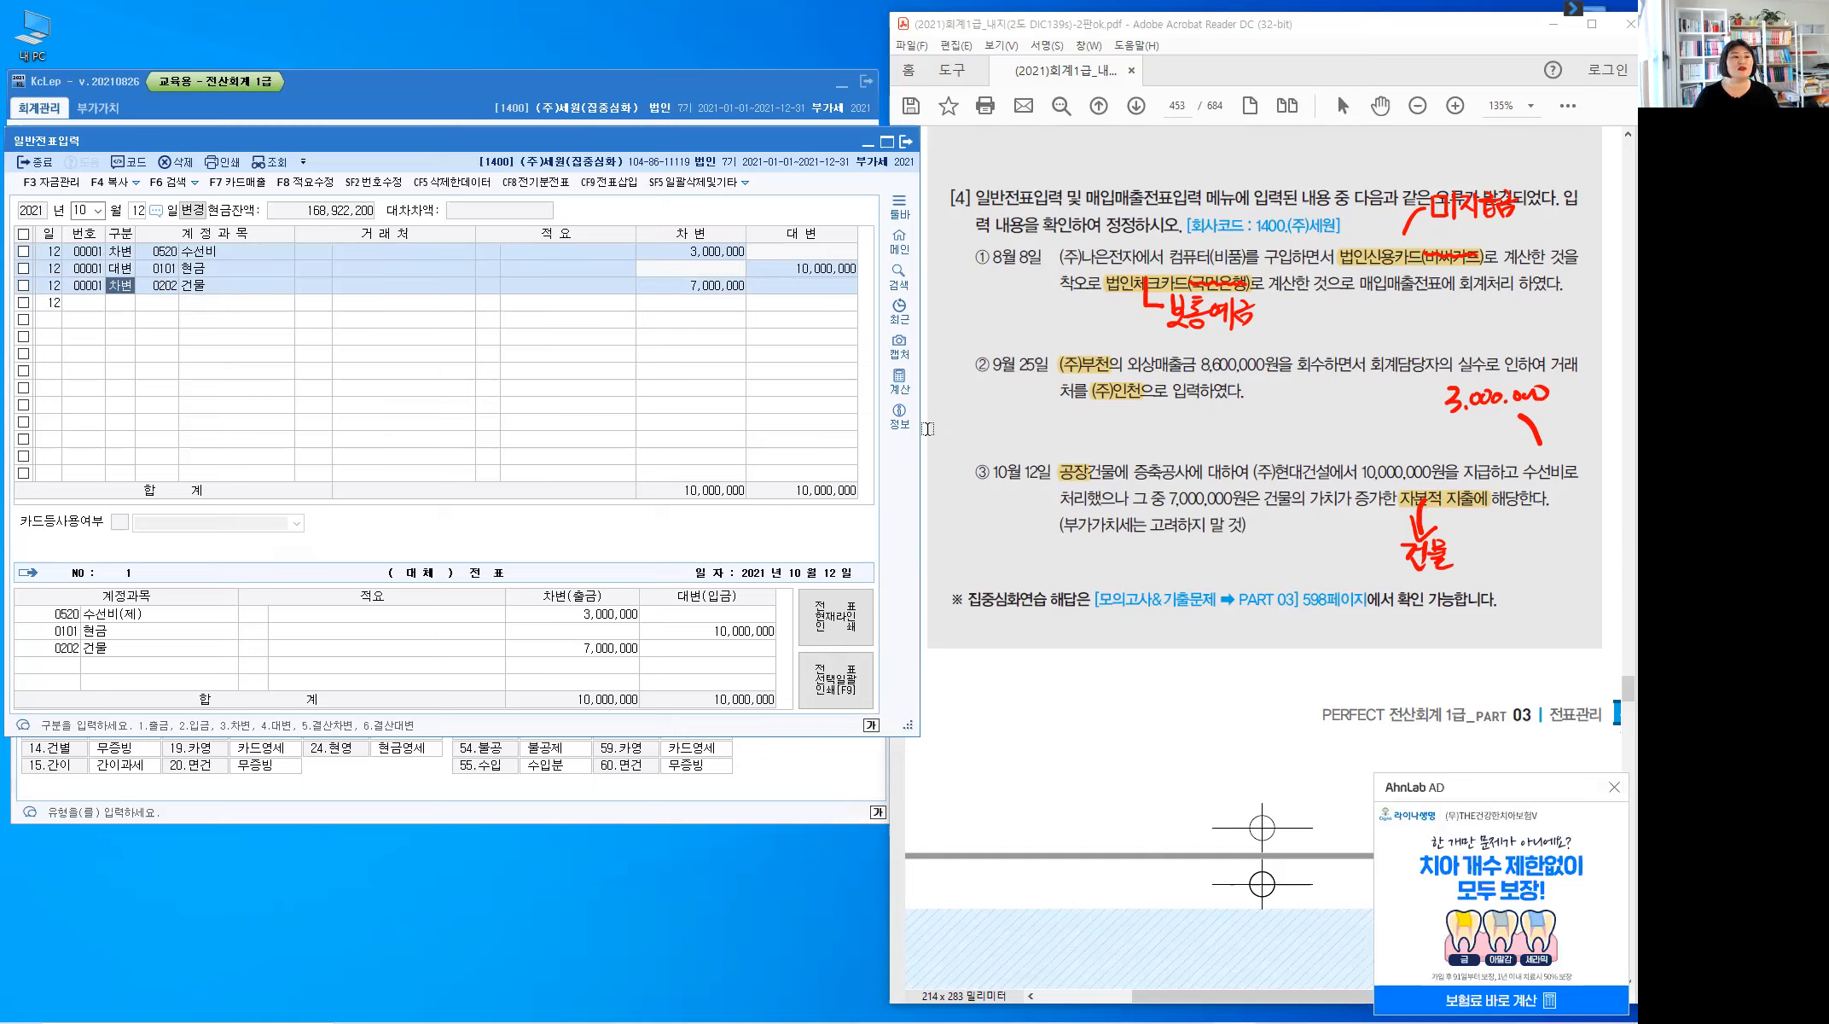
left_click(745, 181)
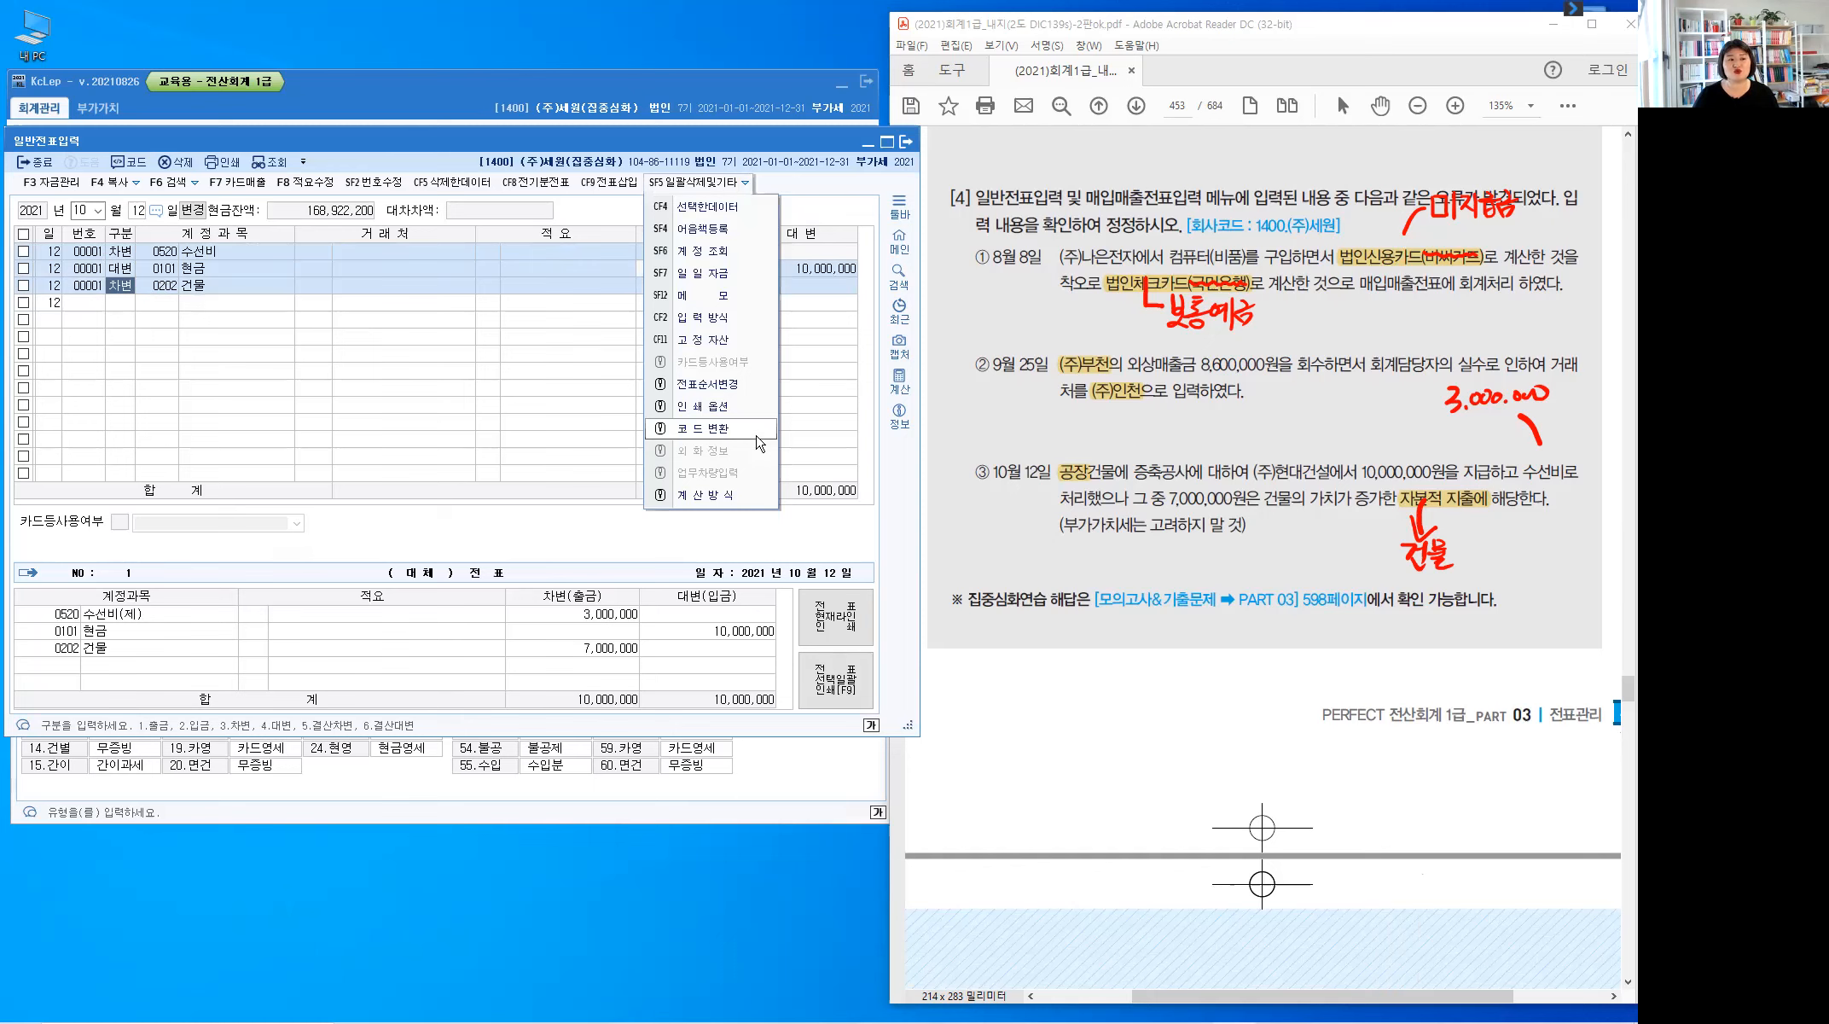
left_click(731, 393)
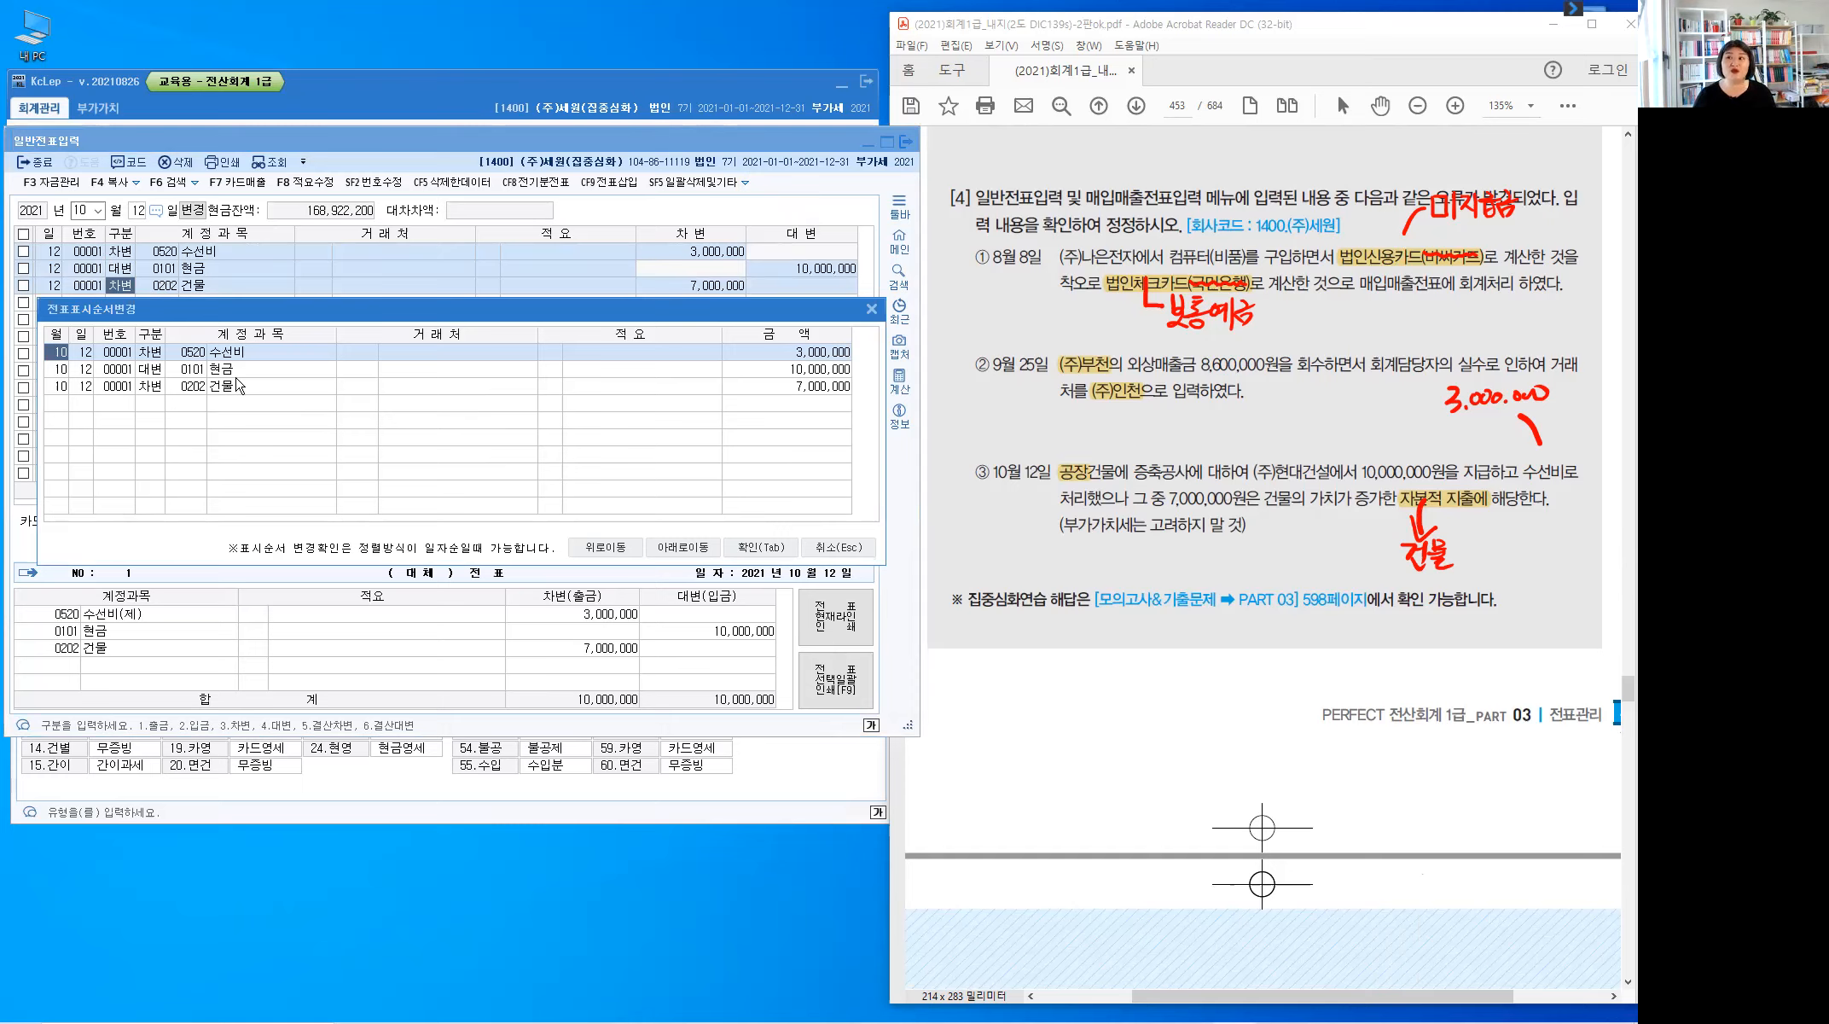
left_click(149, 366)
left_click(680, 547)
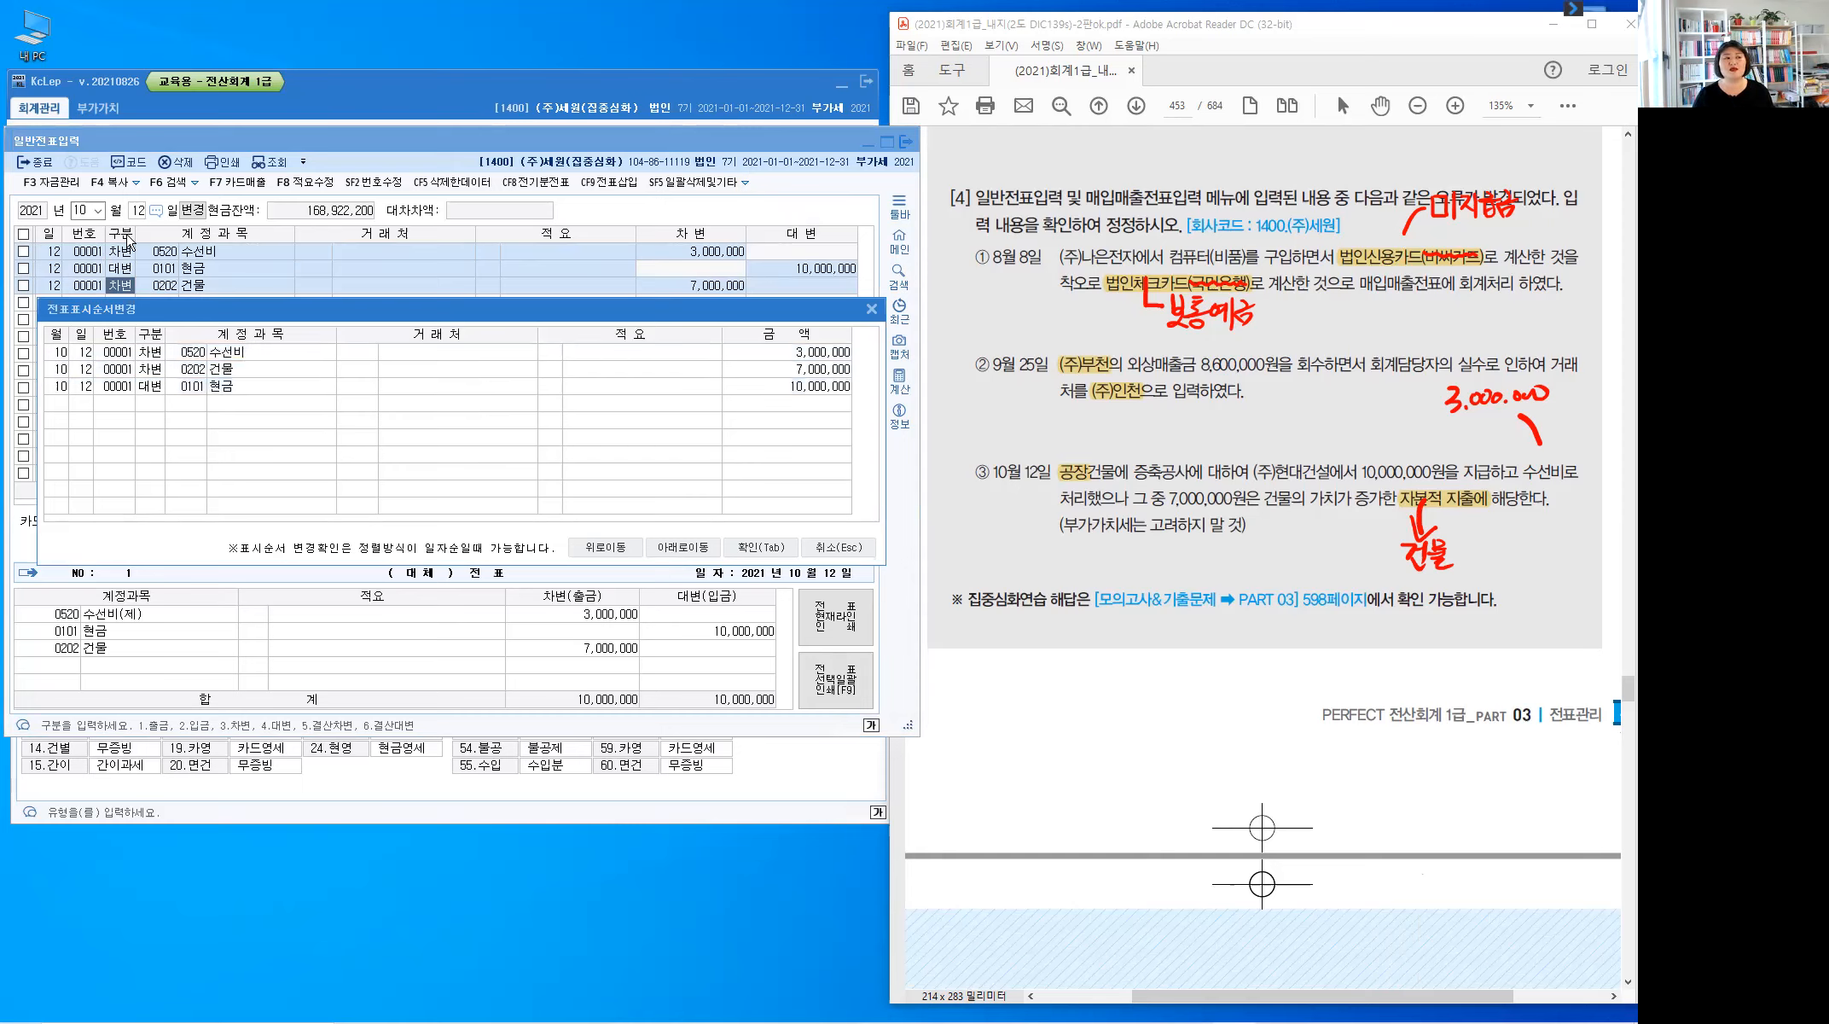
key("Tab")
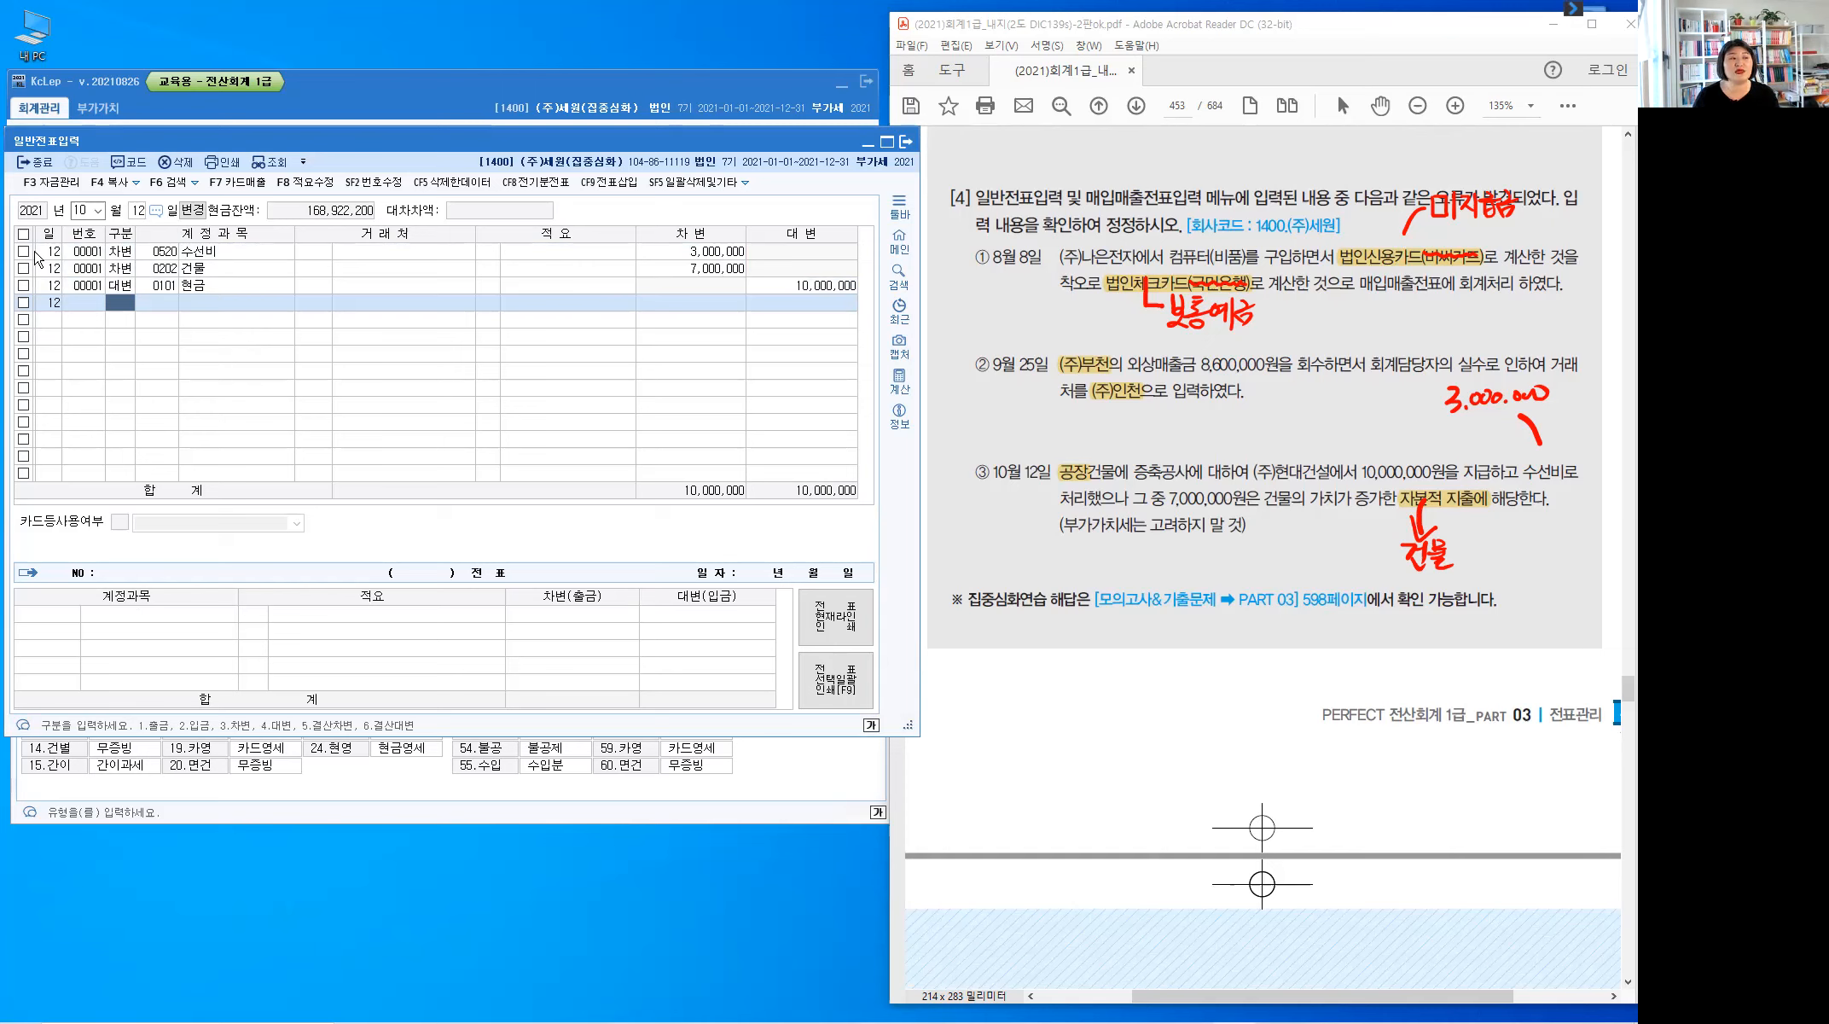
Copy the three lines of the October 12 voucher to October 20, 2021, with the summary option set to 2.변경하지않음
left_click_drag(29, 246, 19, 301)
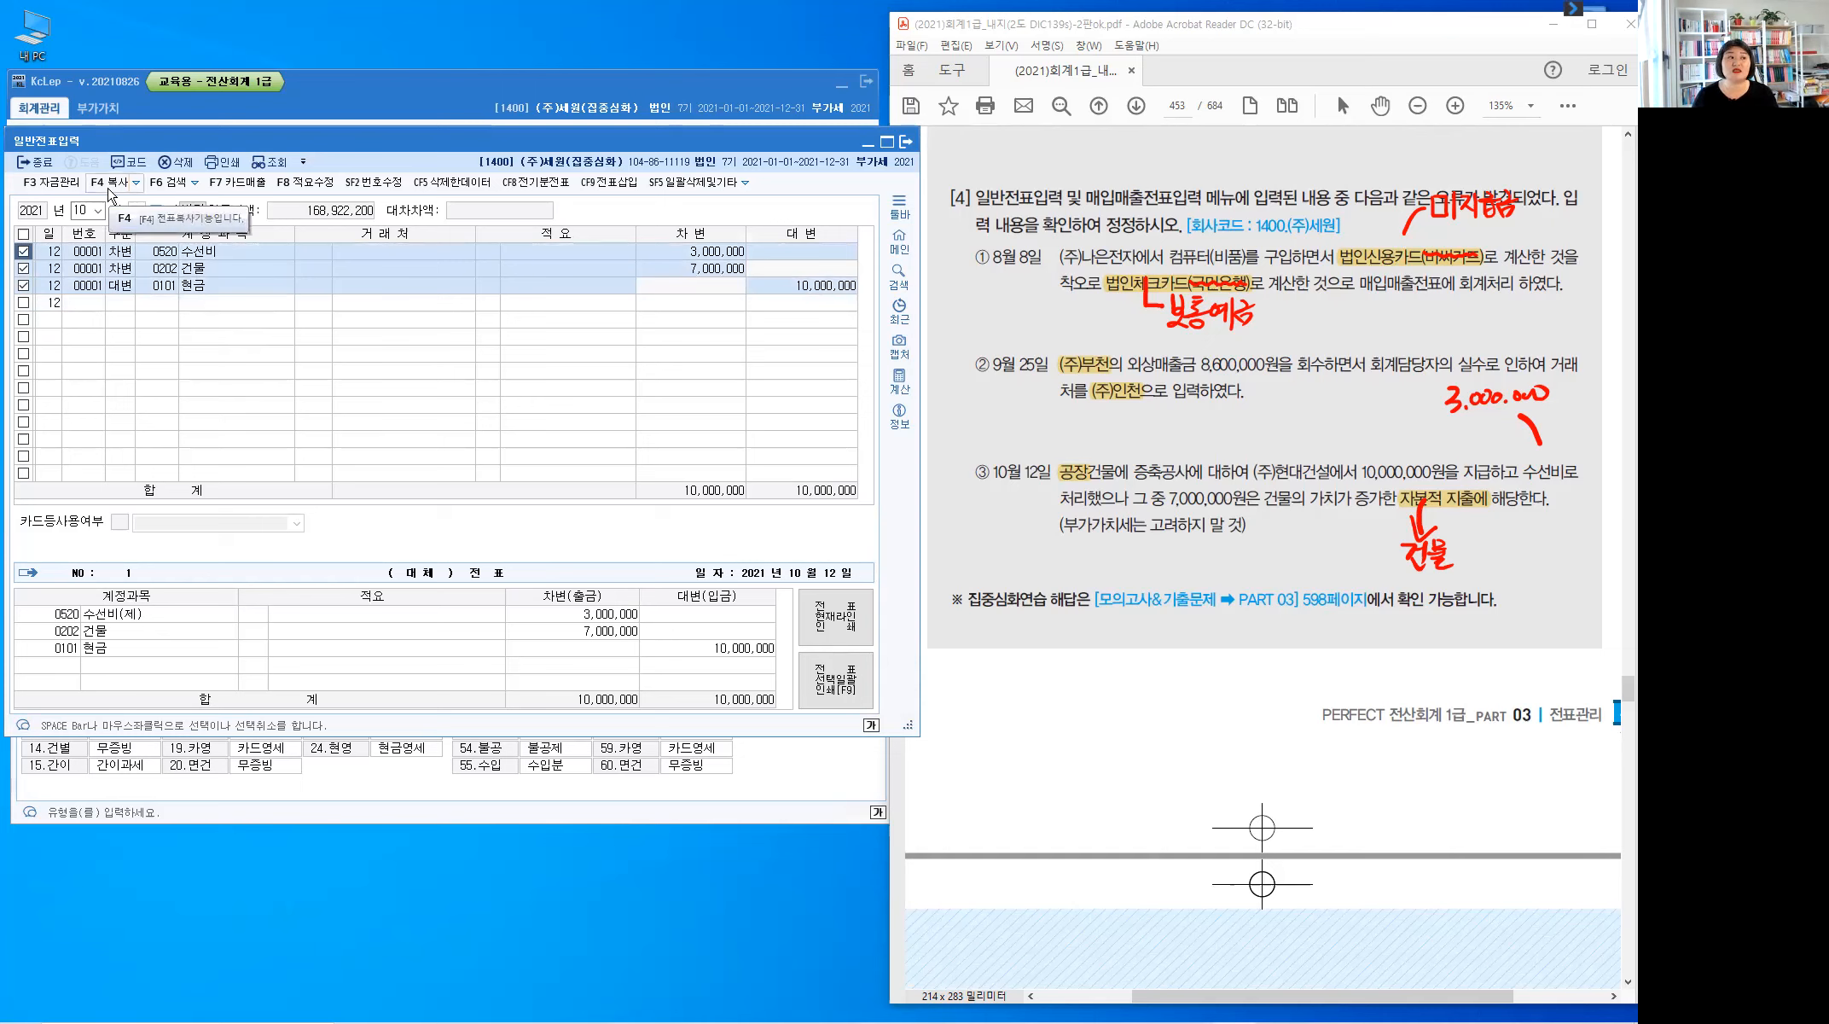
left_click(136, 189)
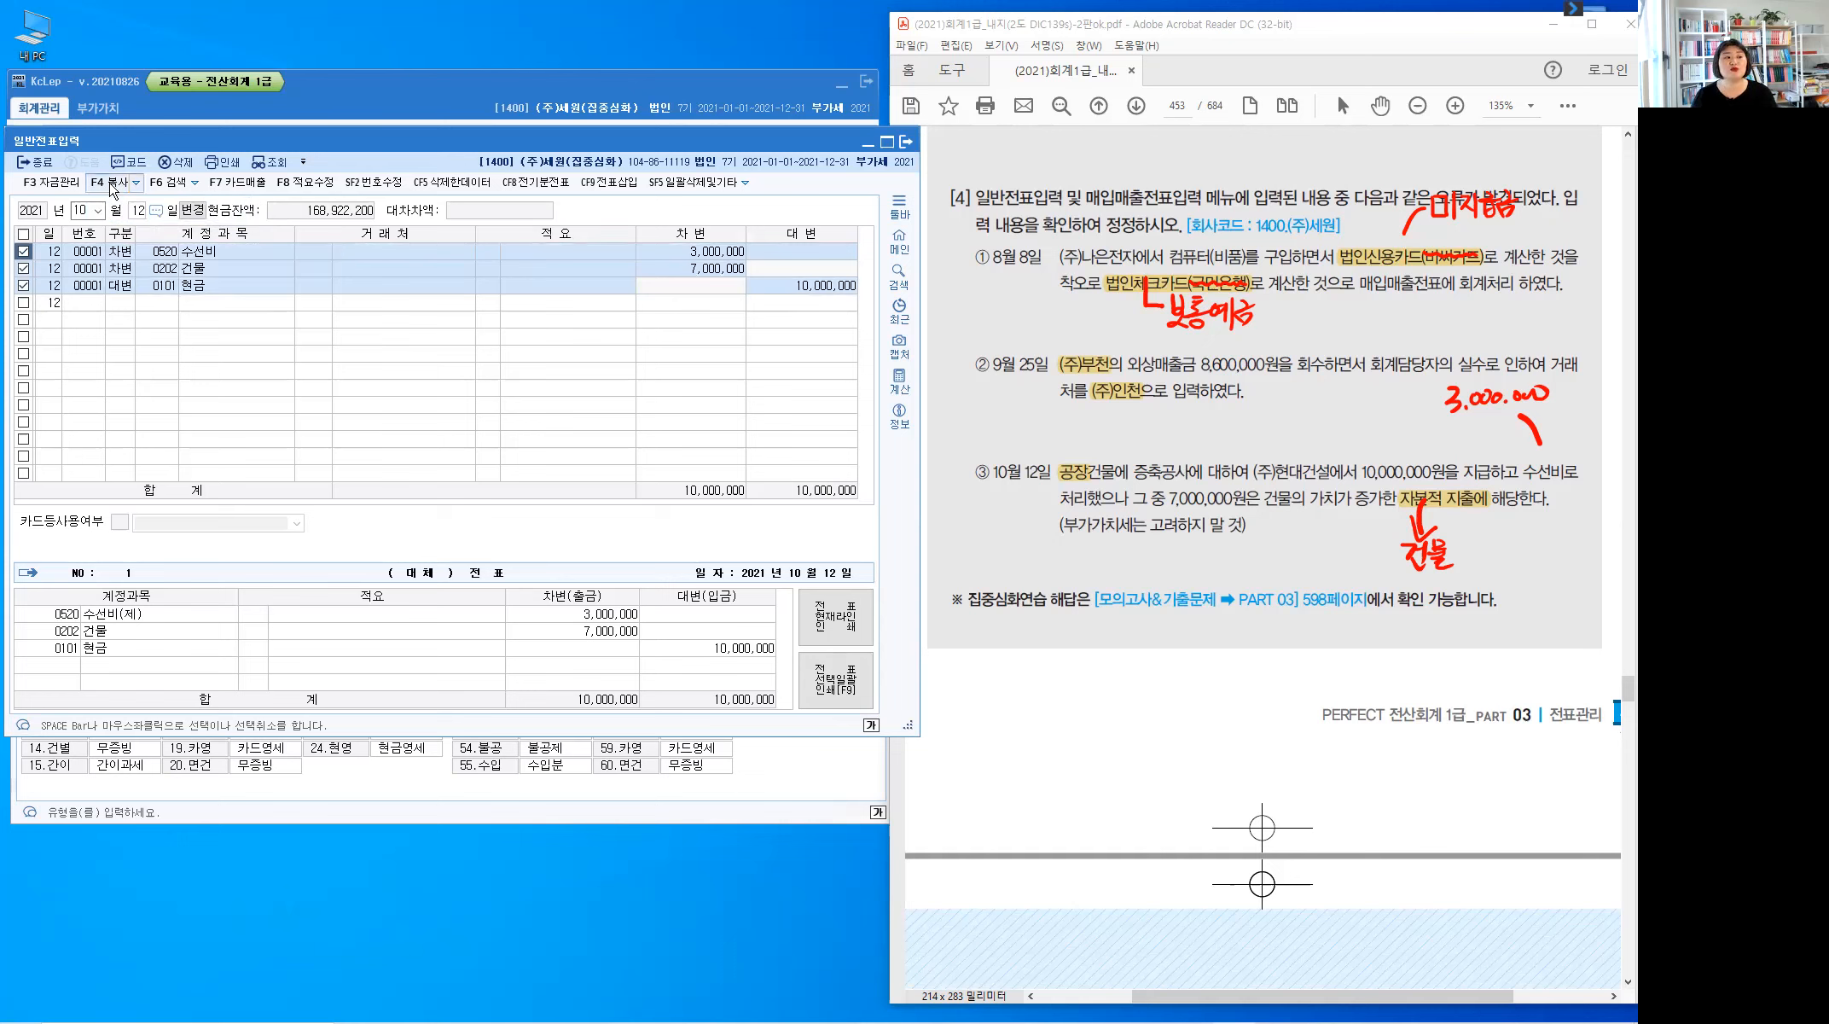
left_click(114, 191)
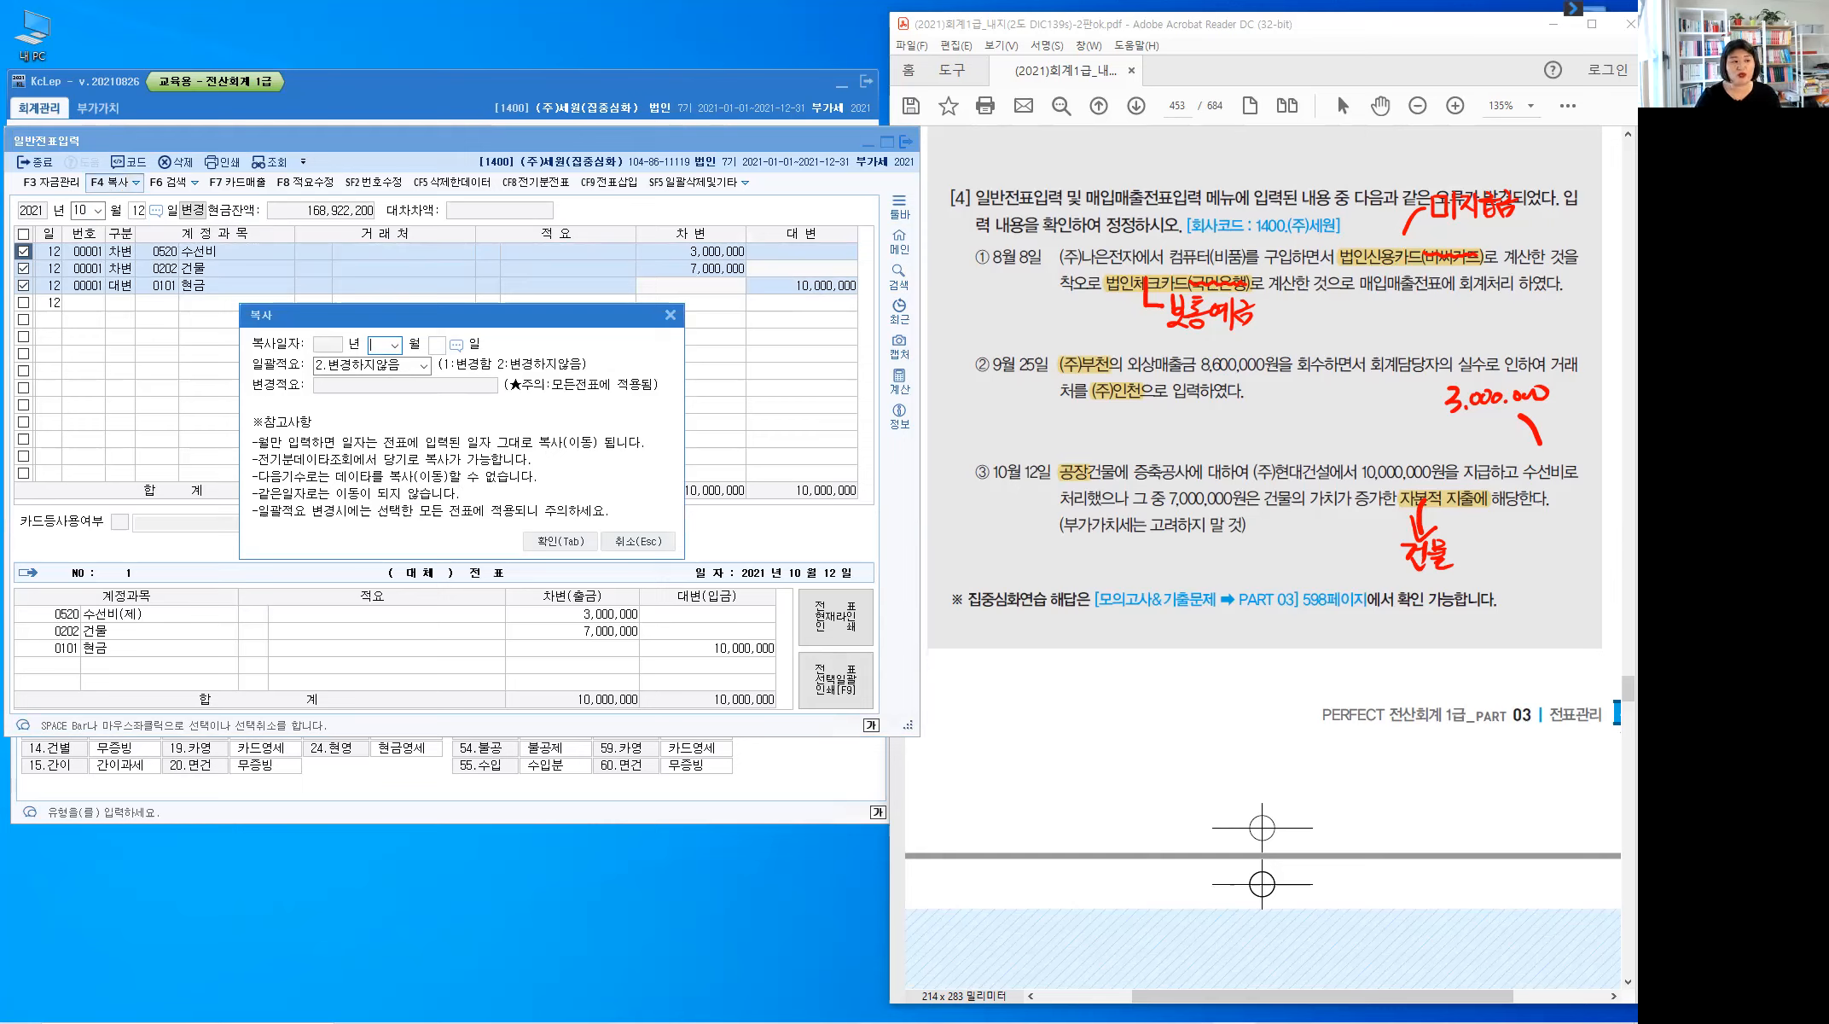
type("10")
key("Return")
type("20")
key("Return")
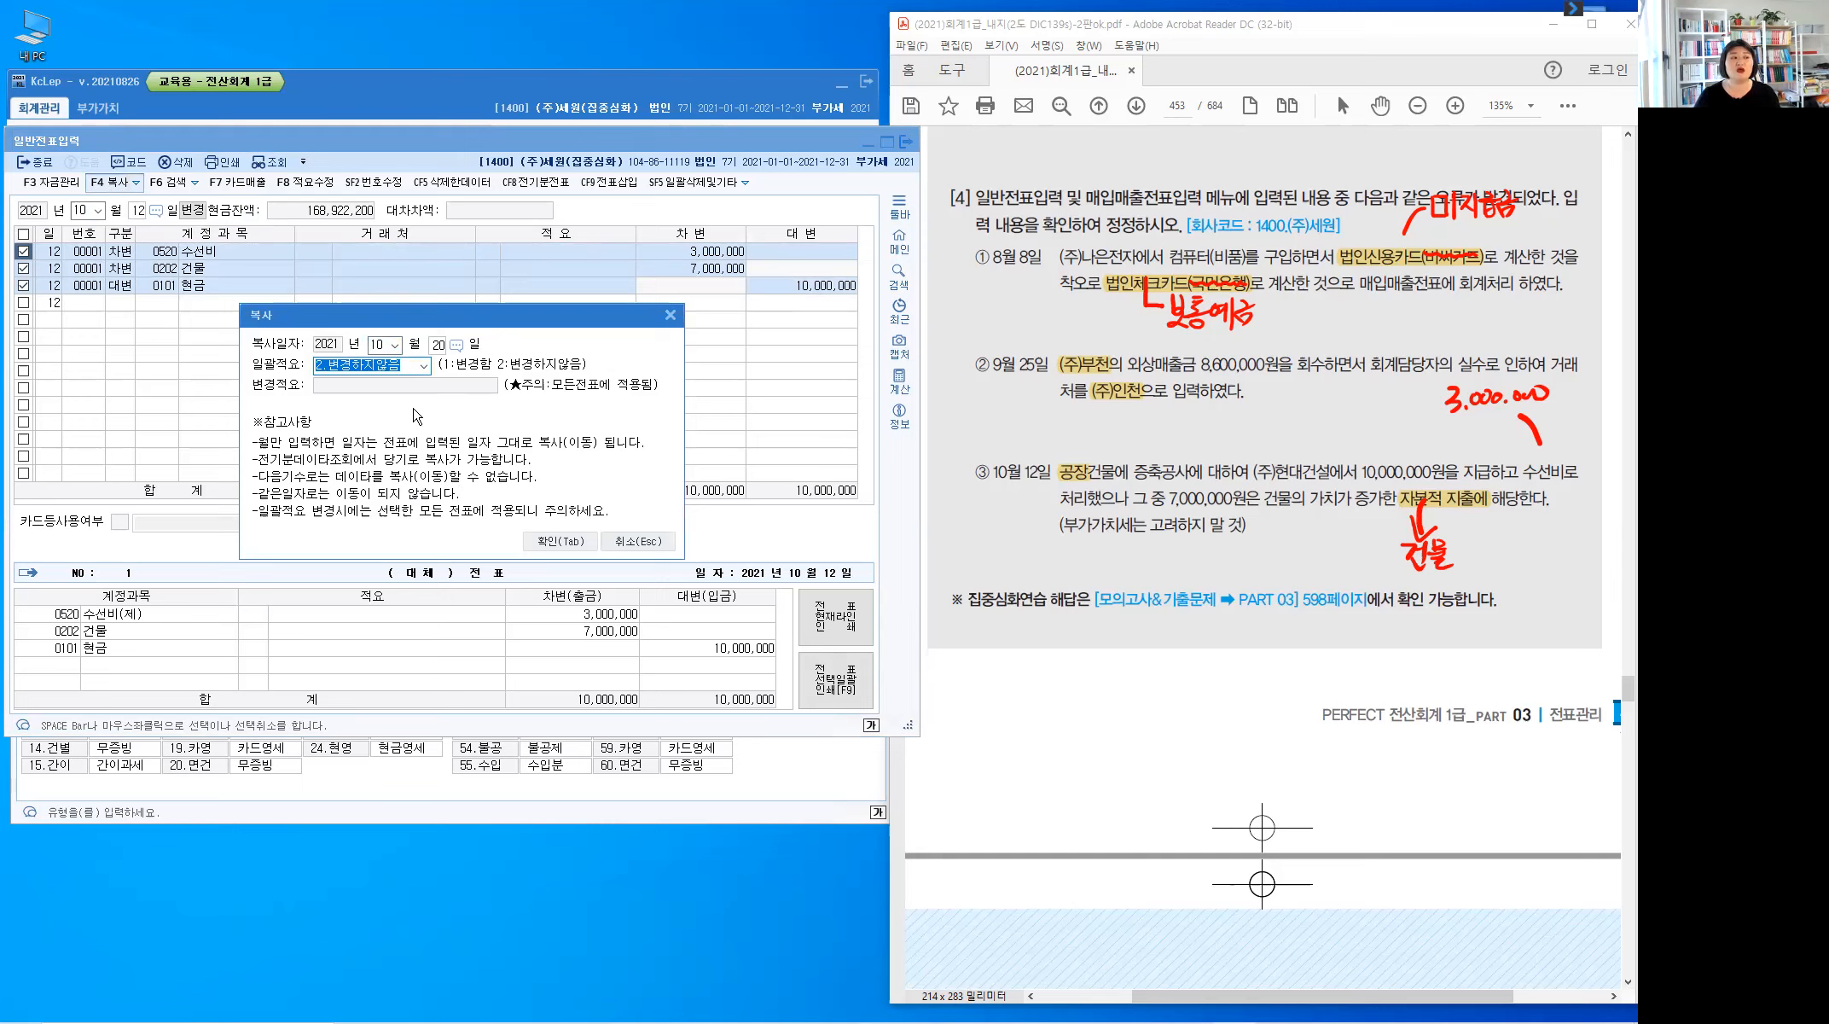
left_click(423, 367)
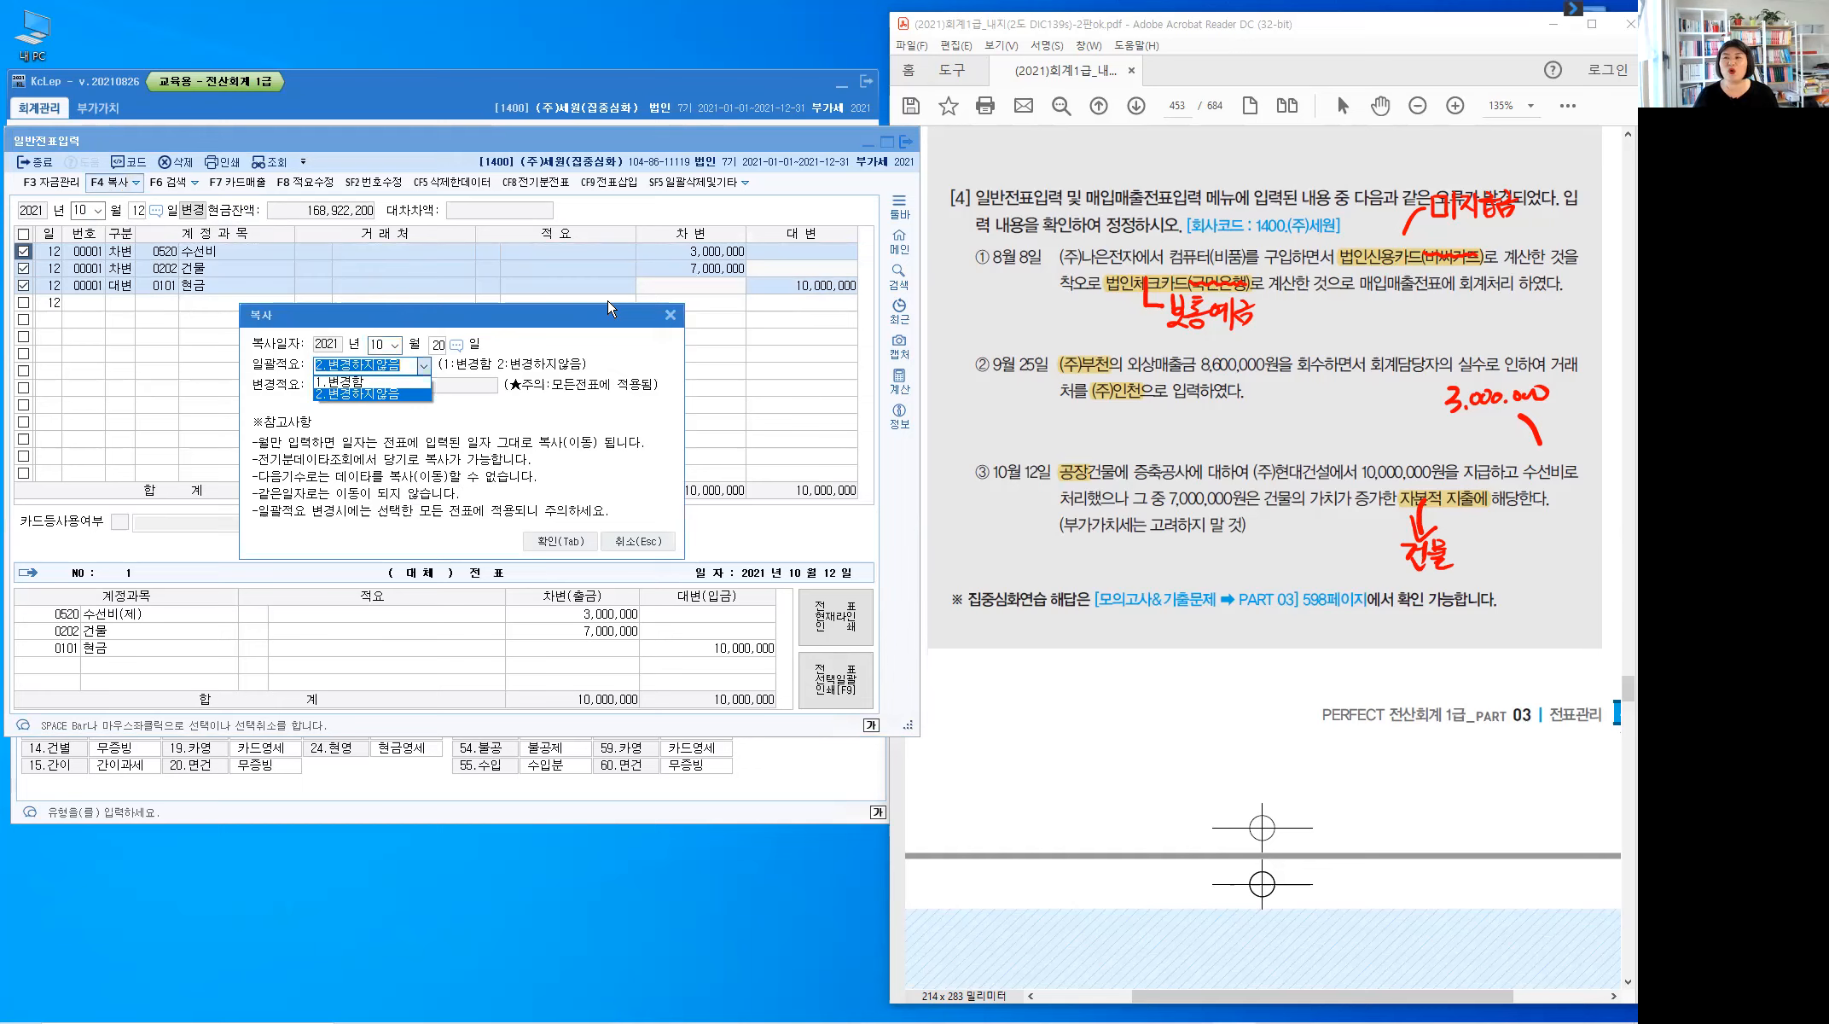
left_click(458, 421)
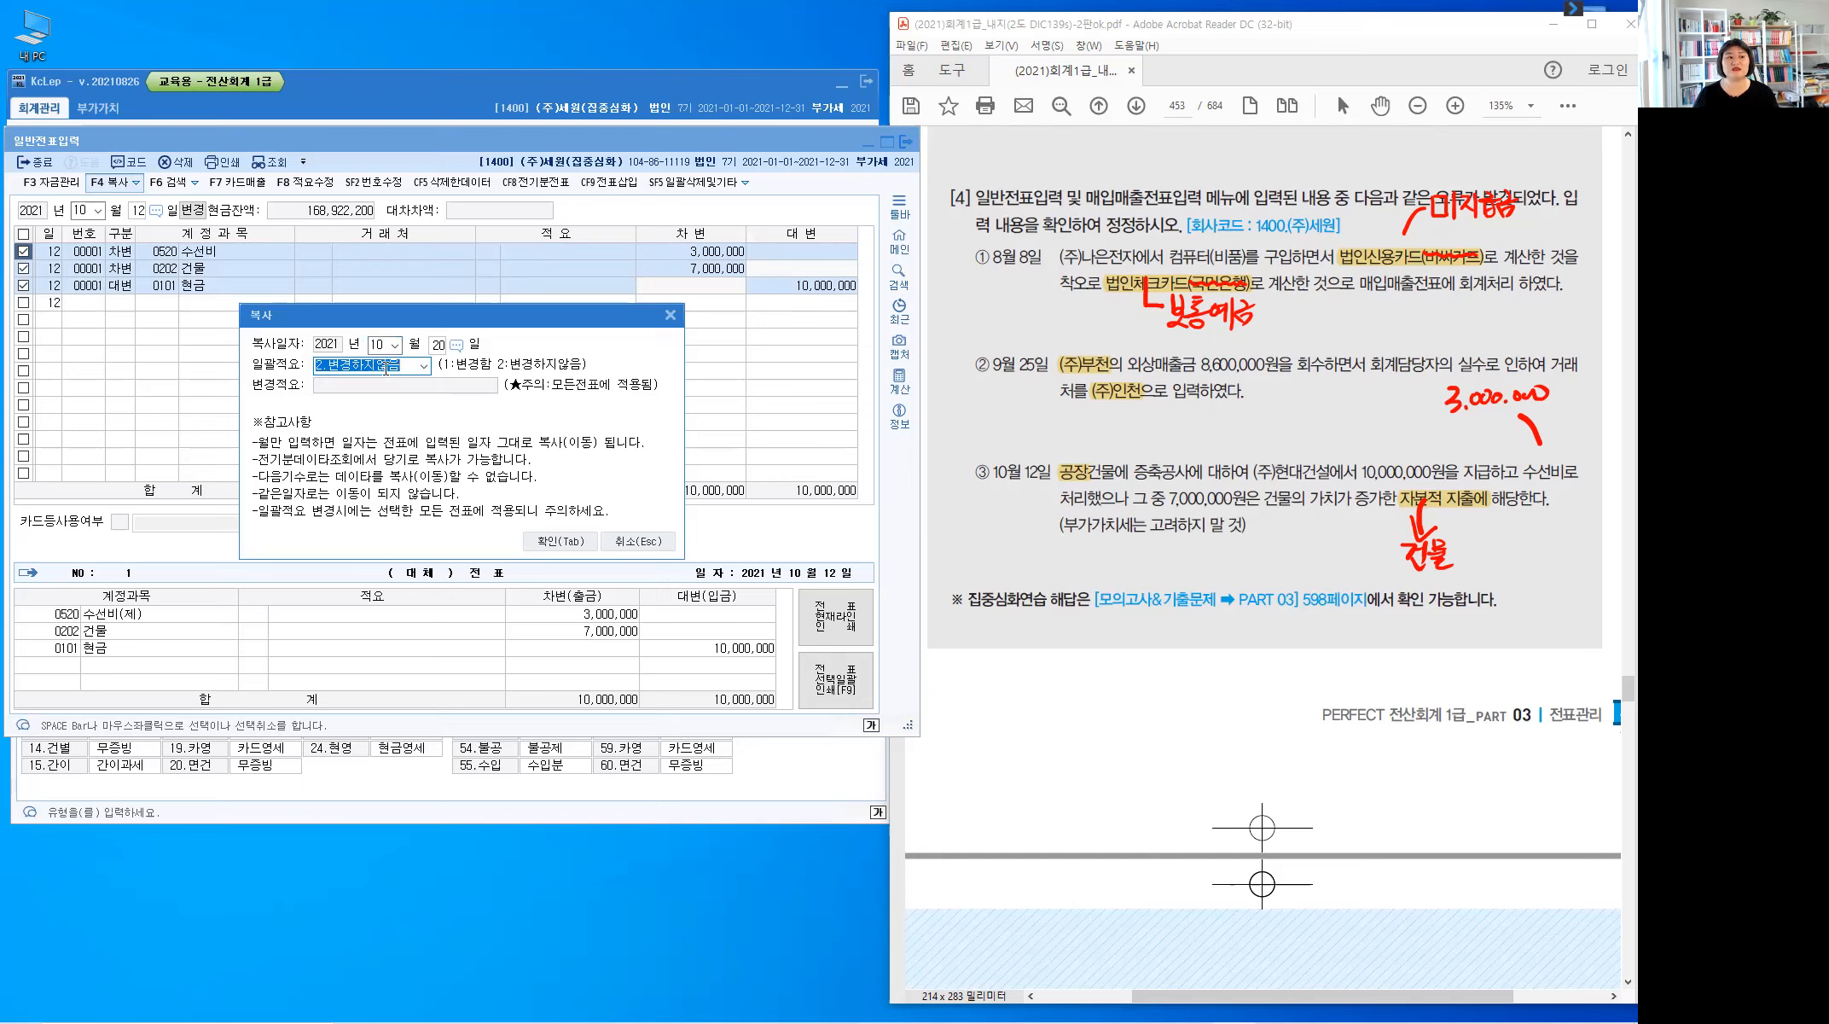
left_click(560, 548)
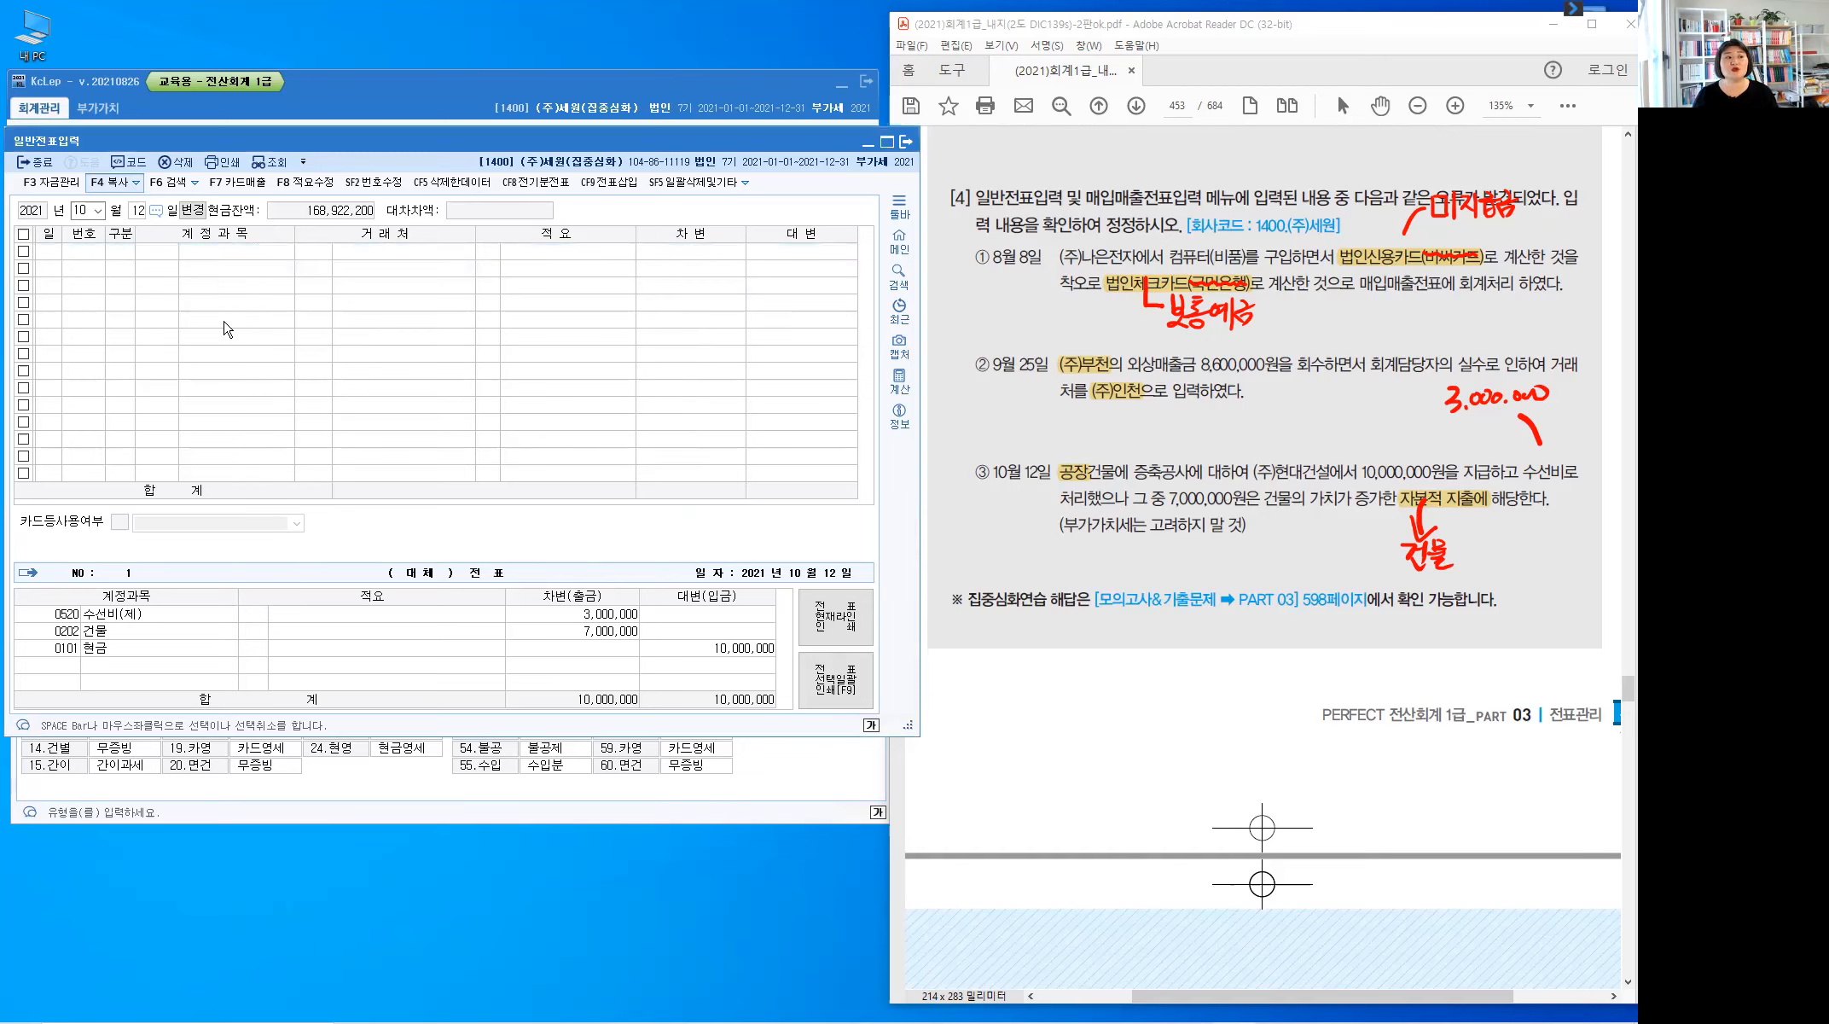
Display the October 20 general vouchers and check the copied 수선비, 건물 and 현금 lines
left_click(134, 214)
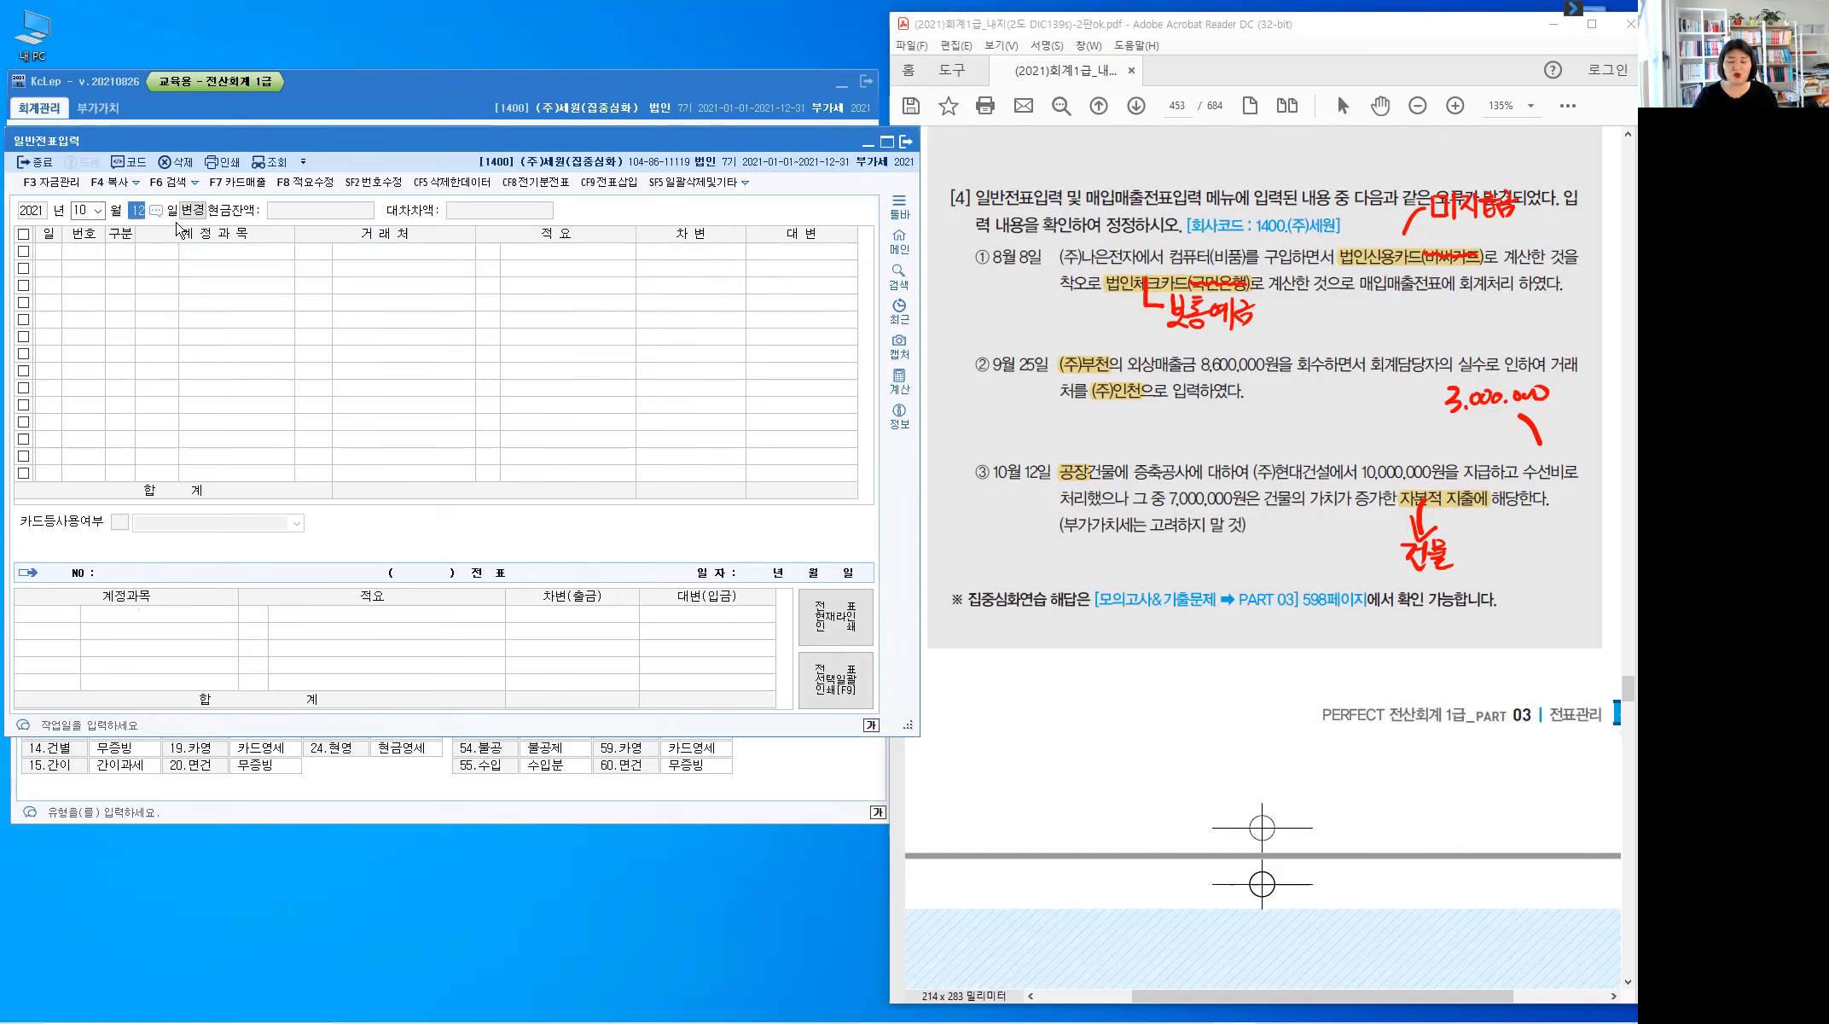
type("3,0")
key("Return")
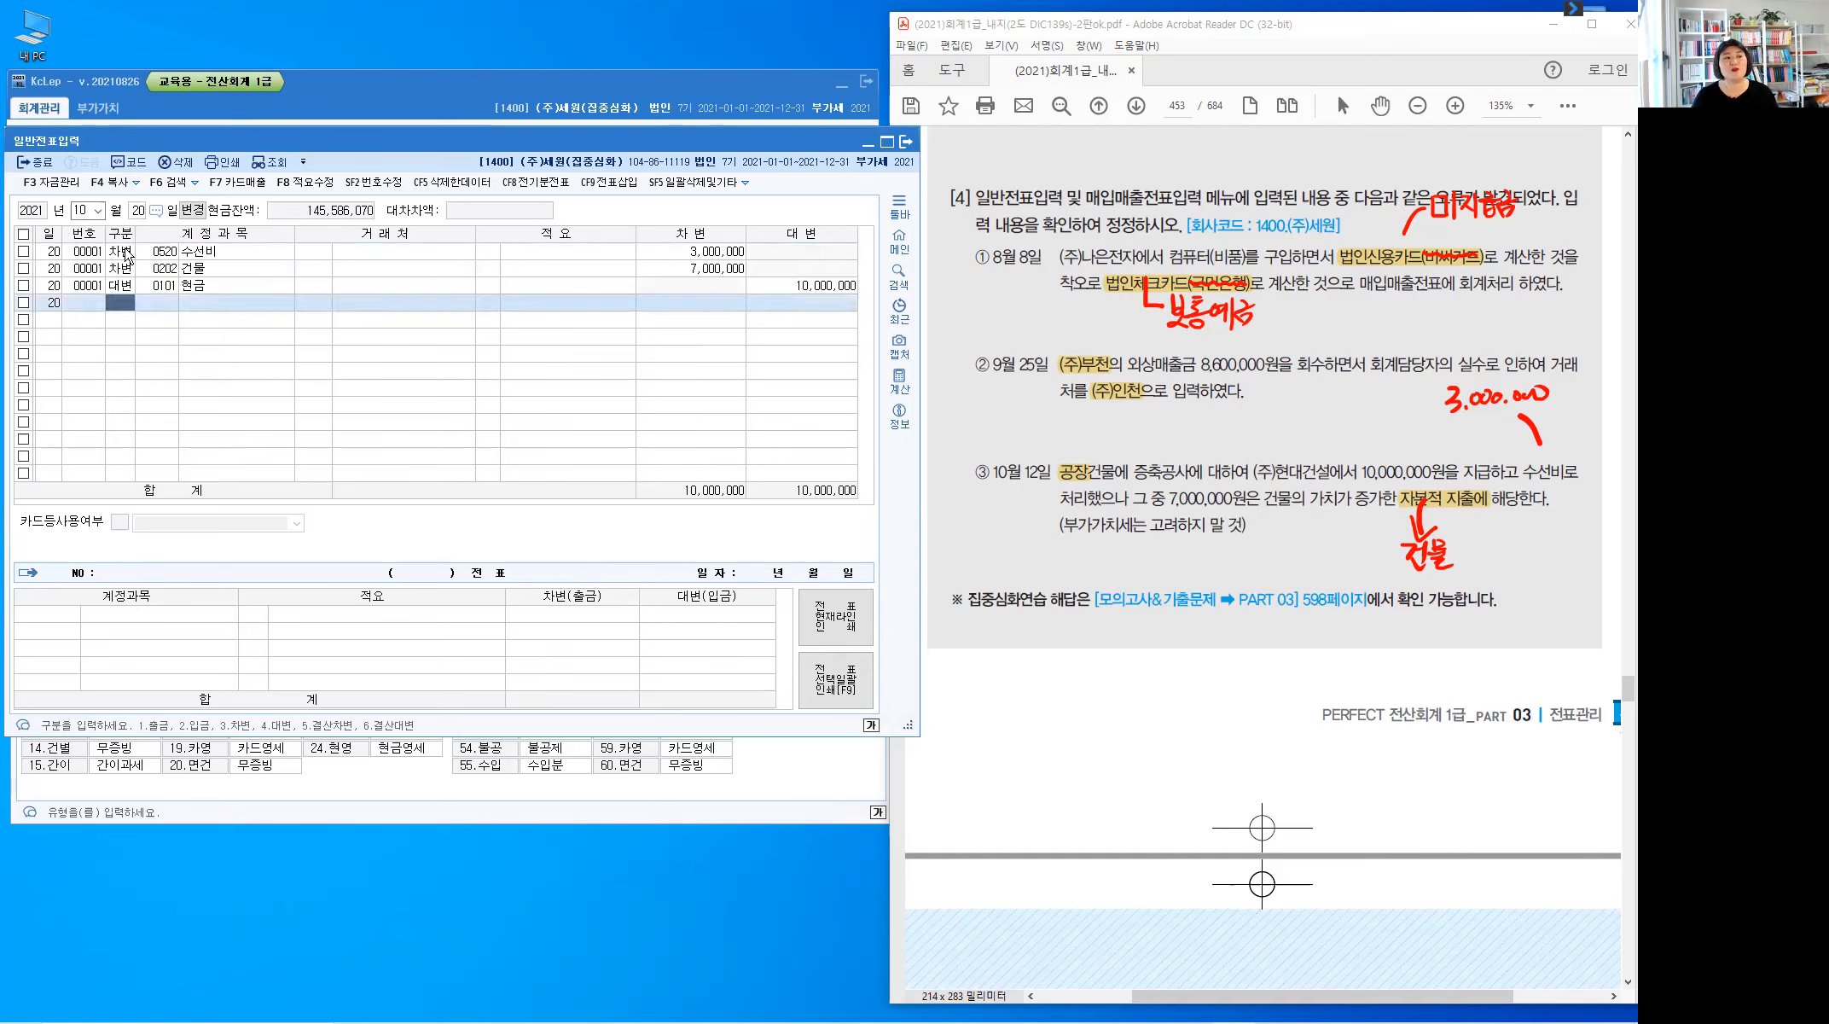
left_click(125, 290)
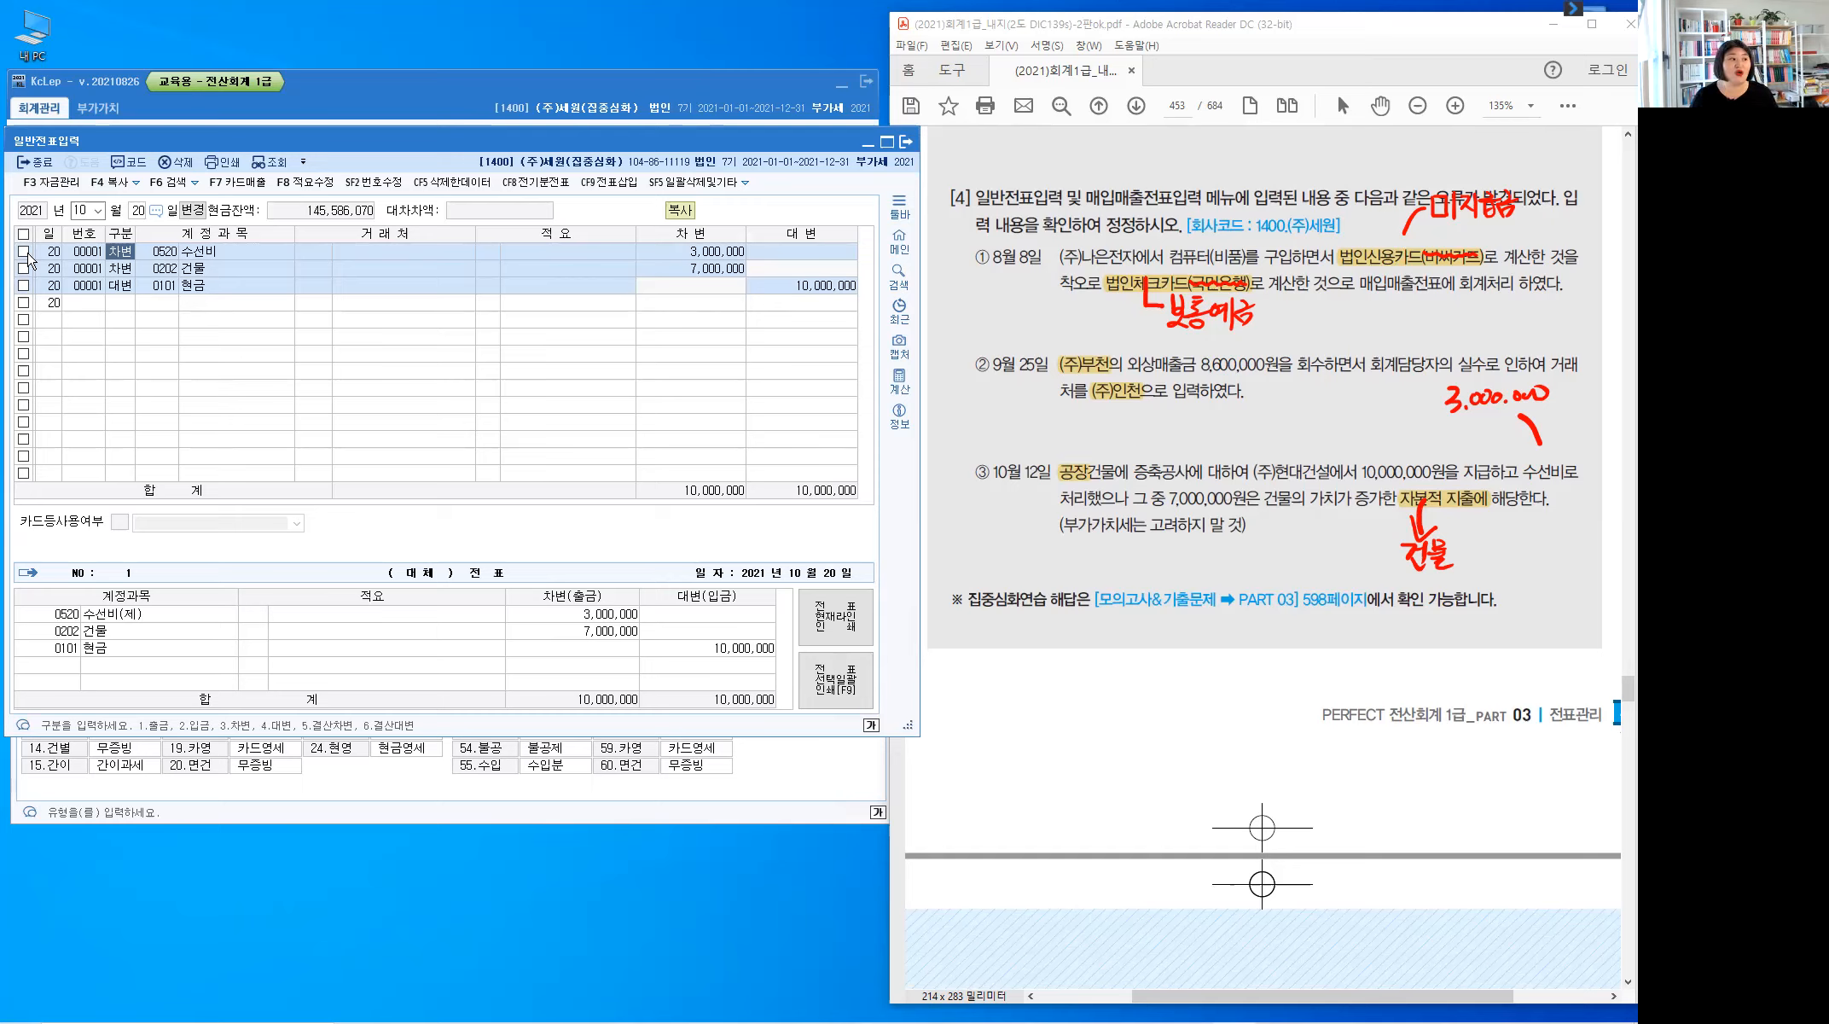
Move the three October 20 voucher lines to September 20, 2021, leaving the summaries unchanged
left_click(24, 285)
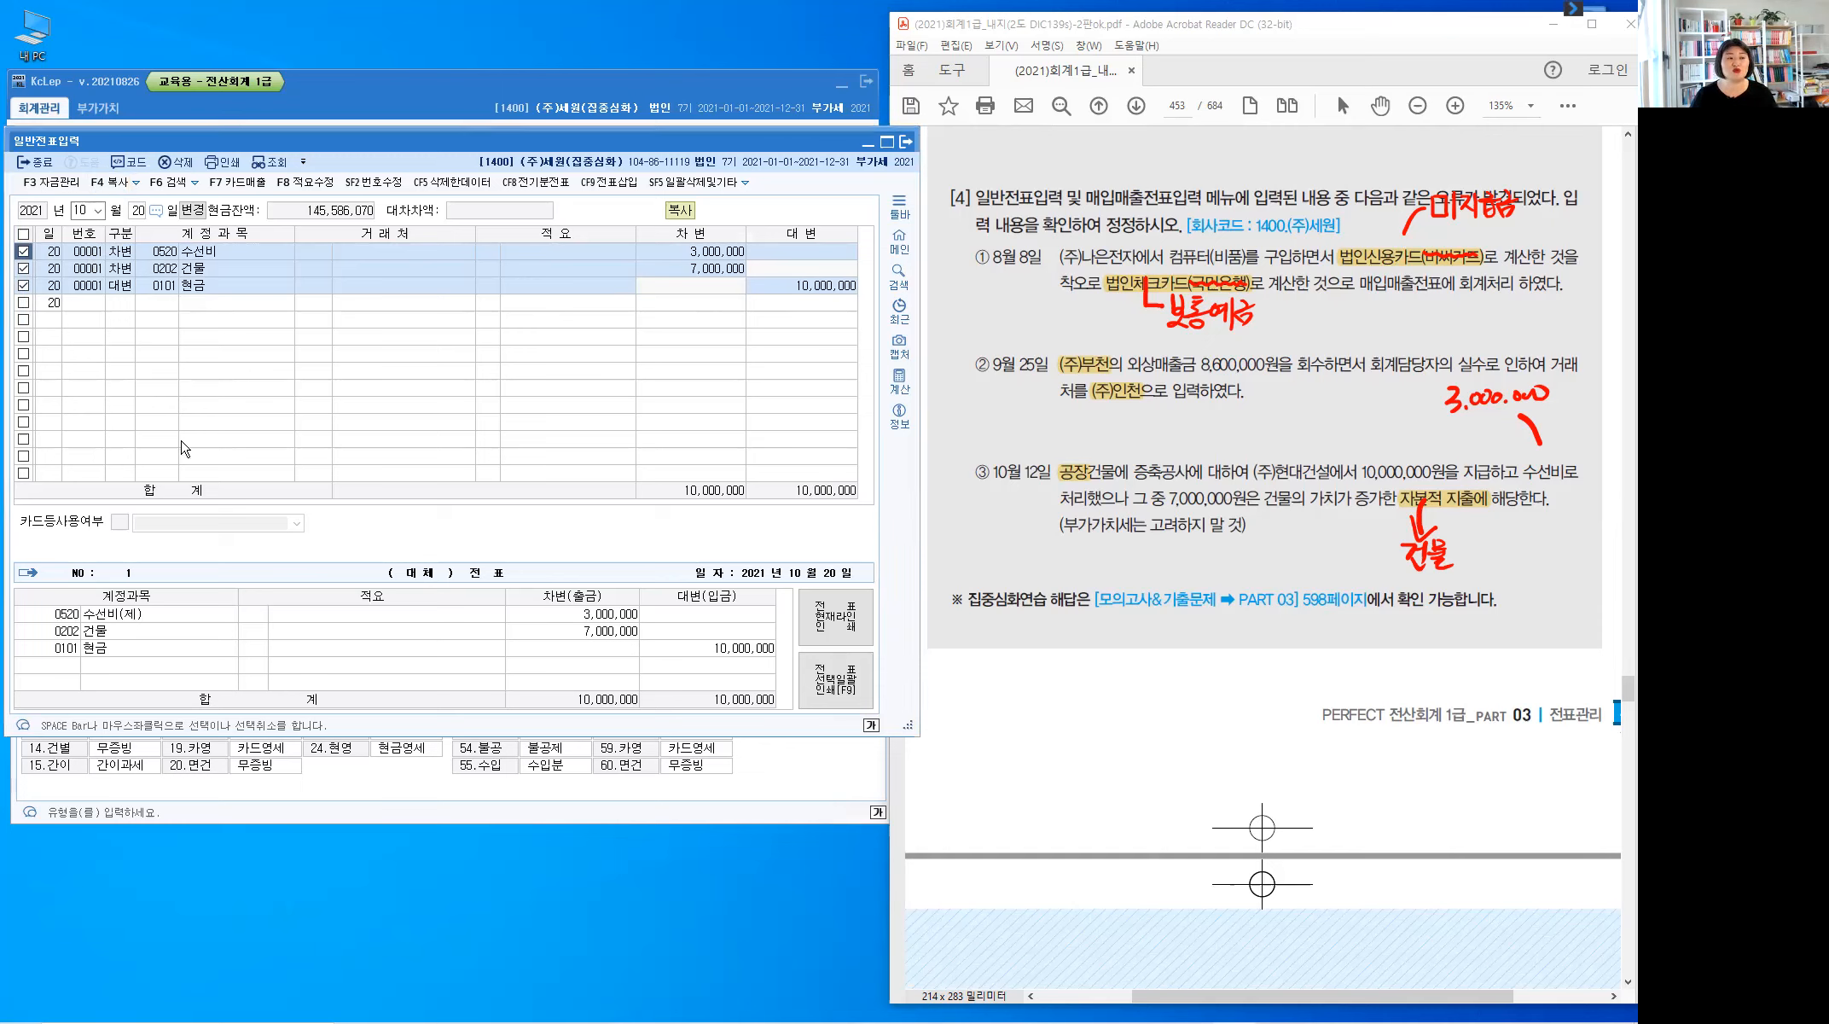
key("ctrl+F4")
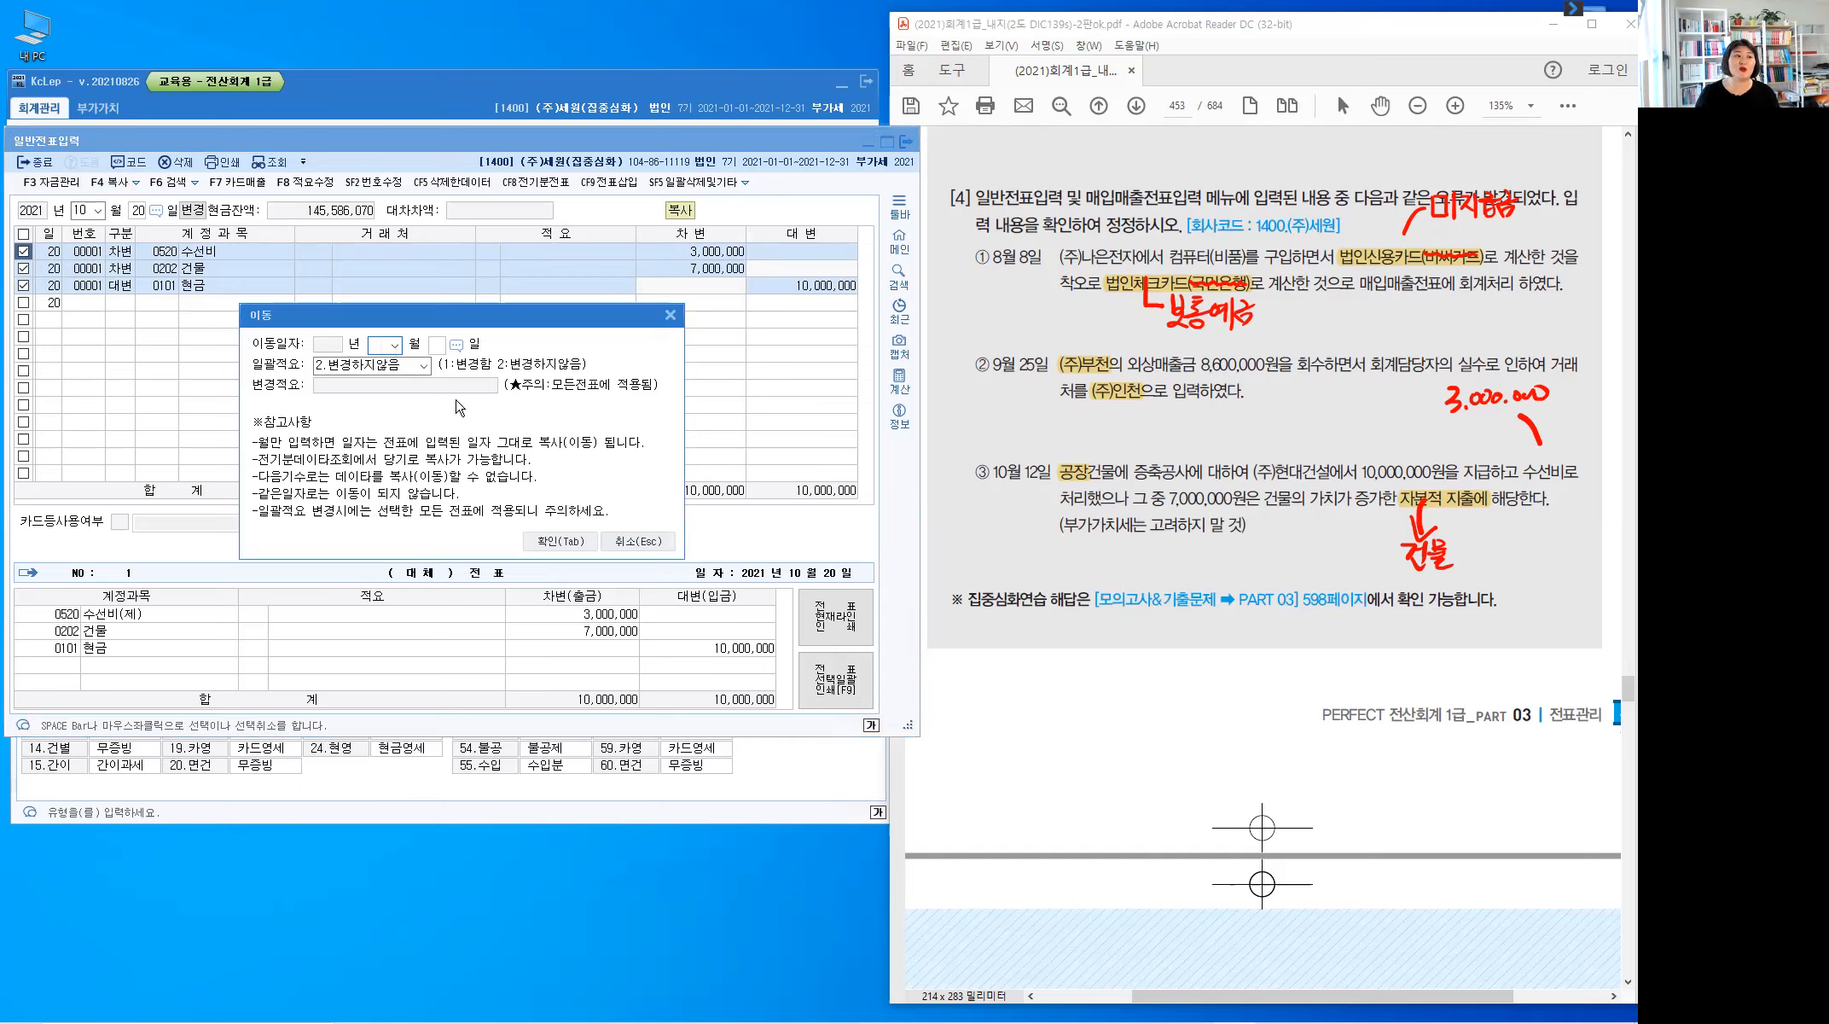
type("9")
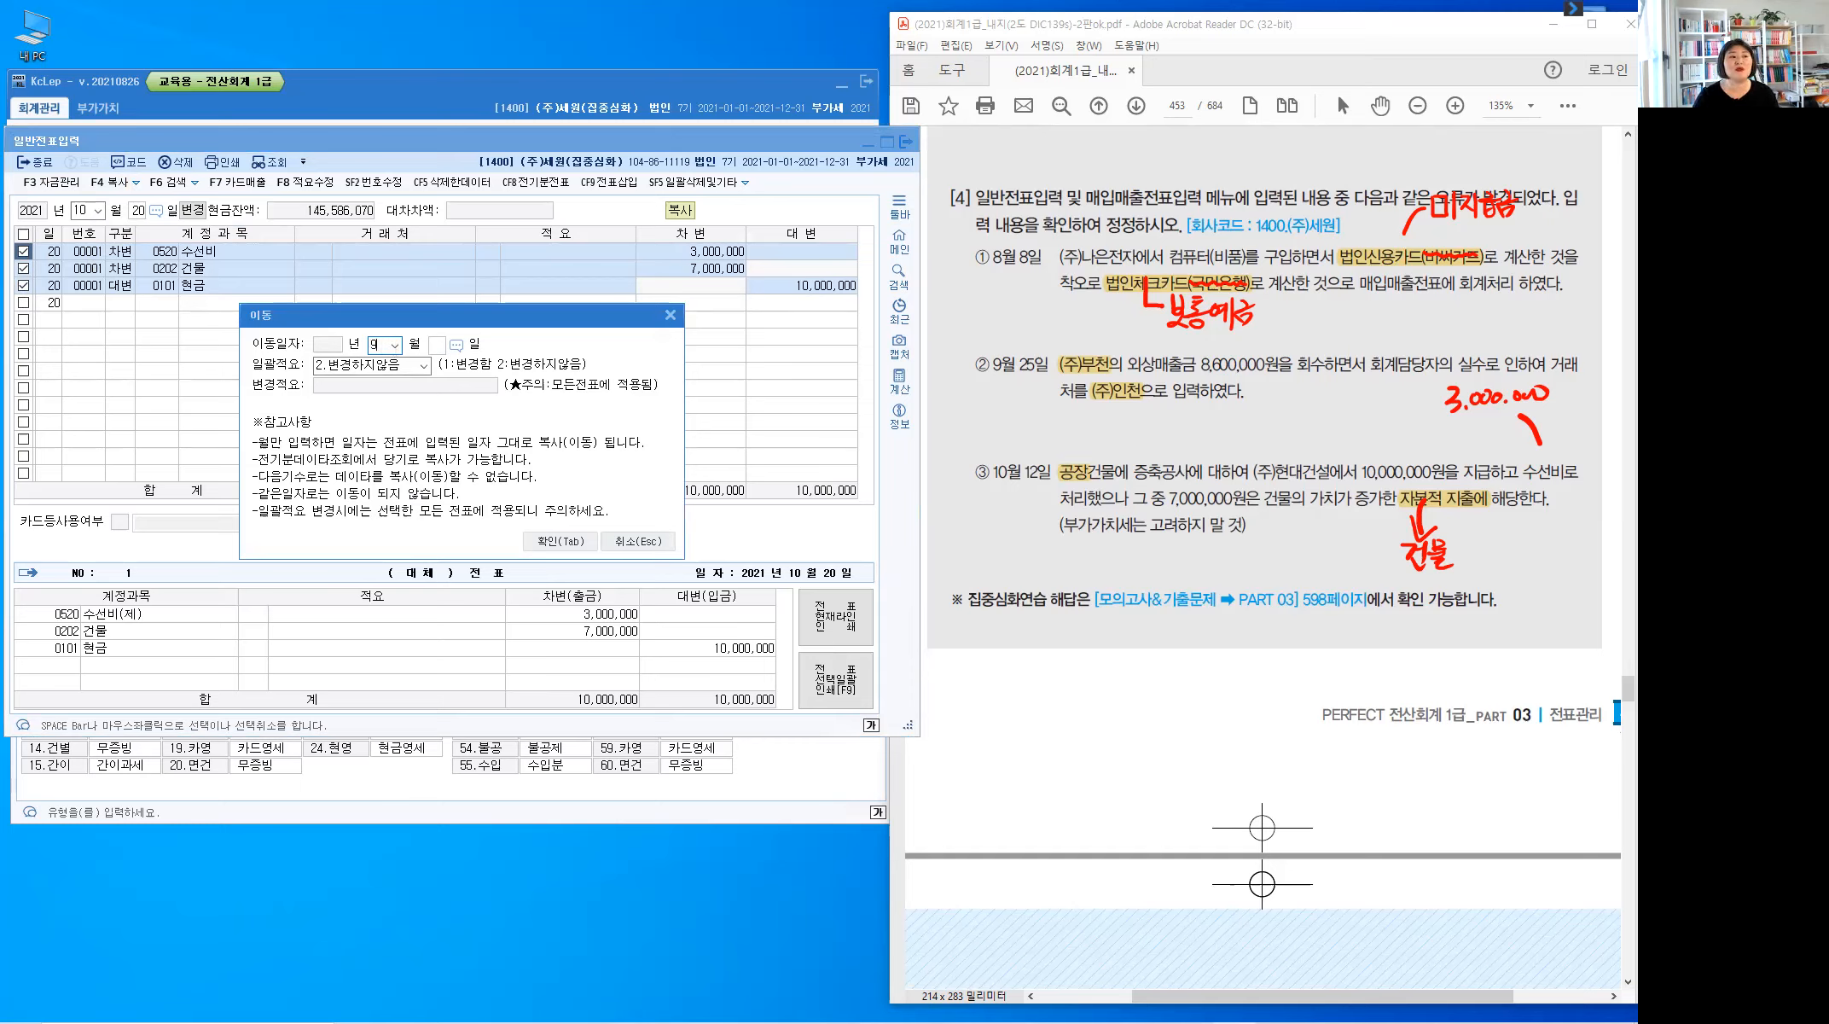
key("Return")
key("Return")
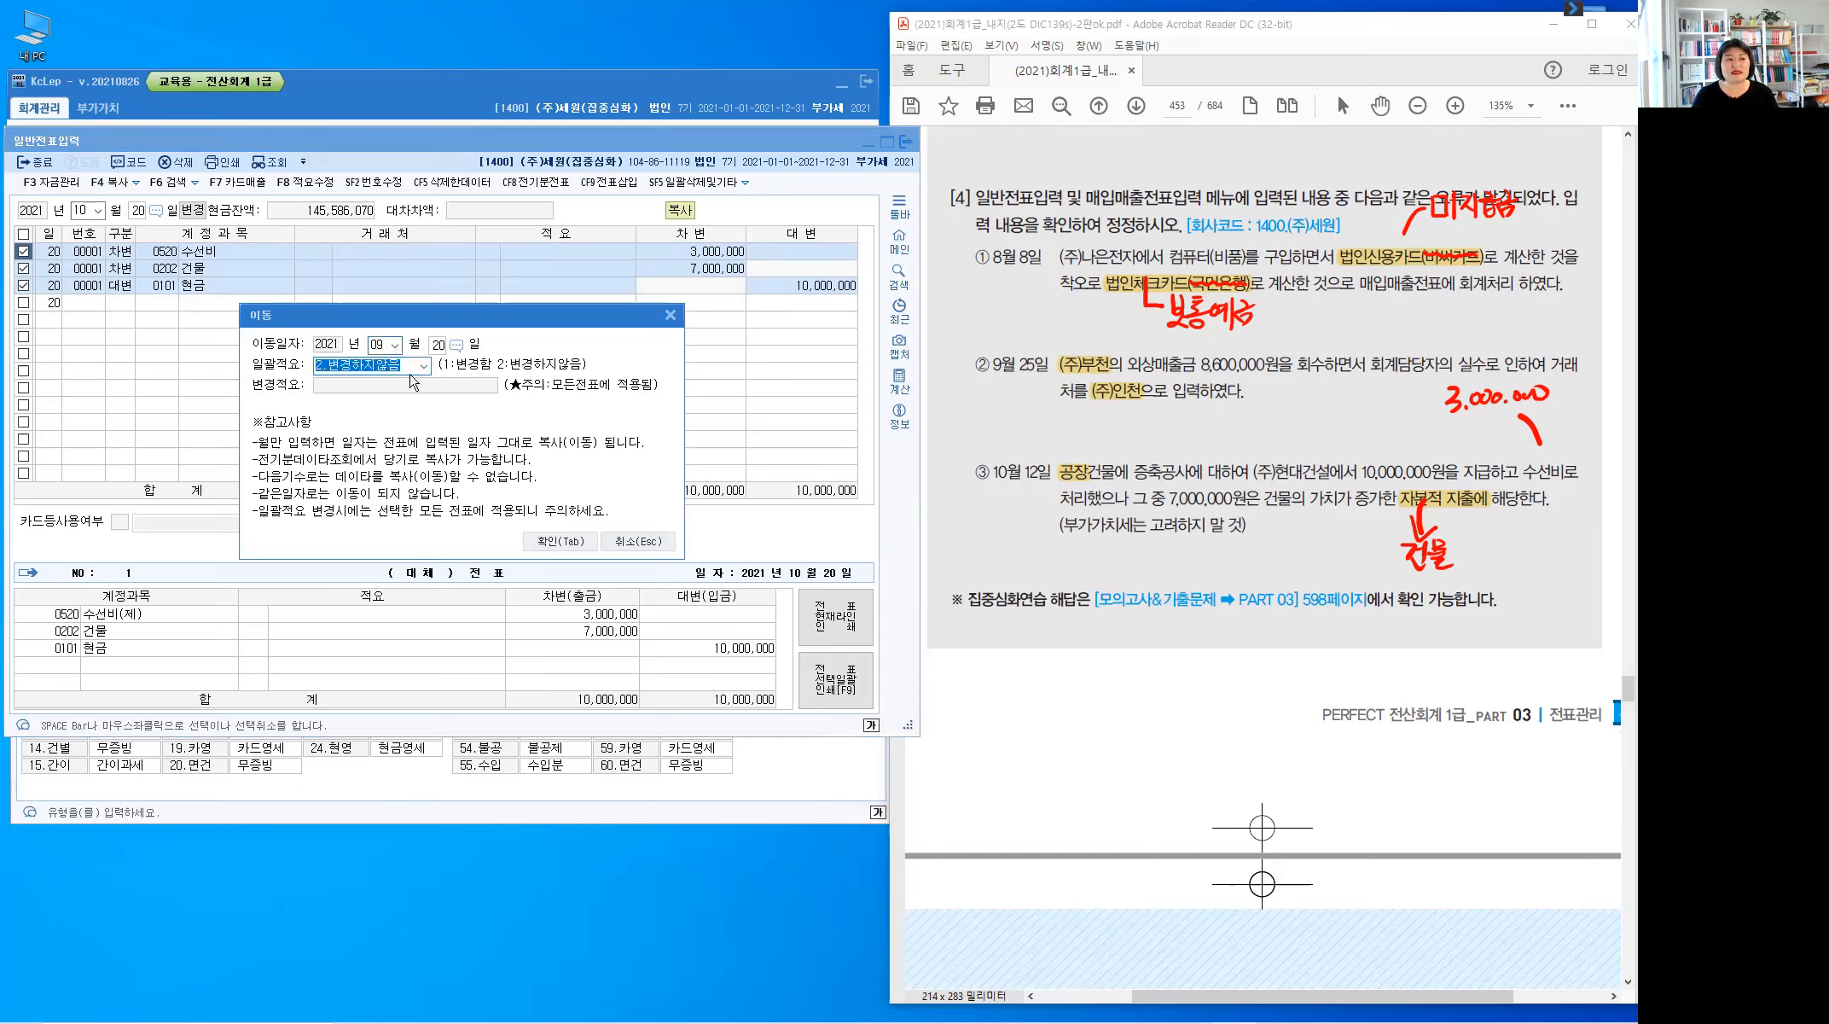
left_click(570, 544)
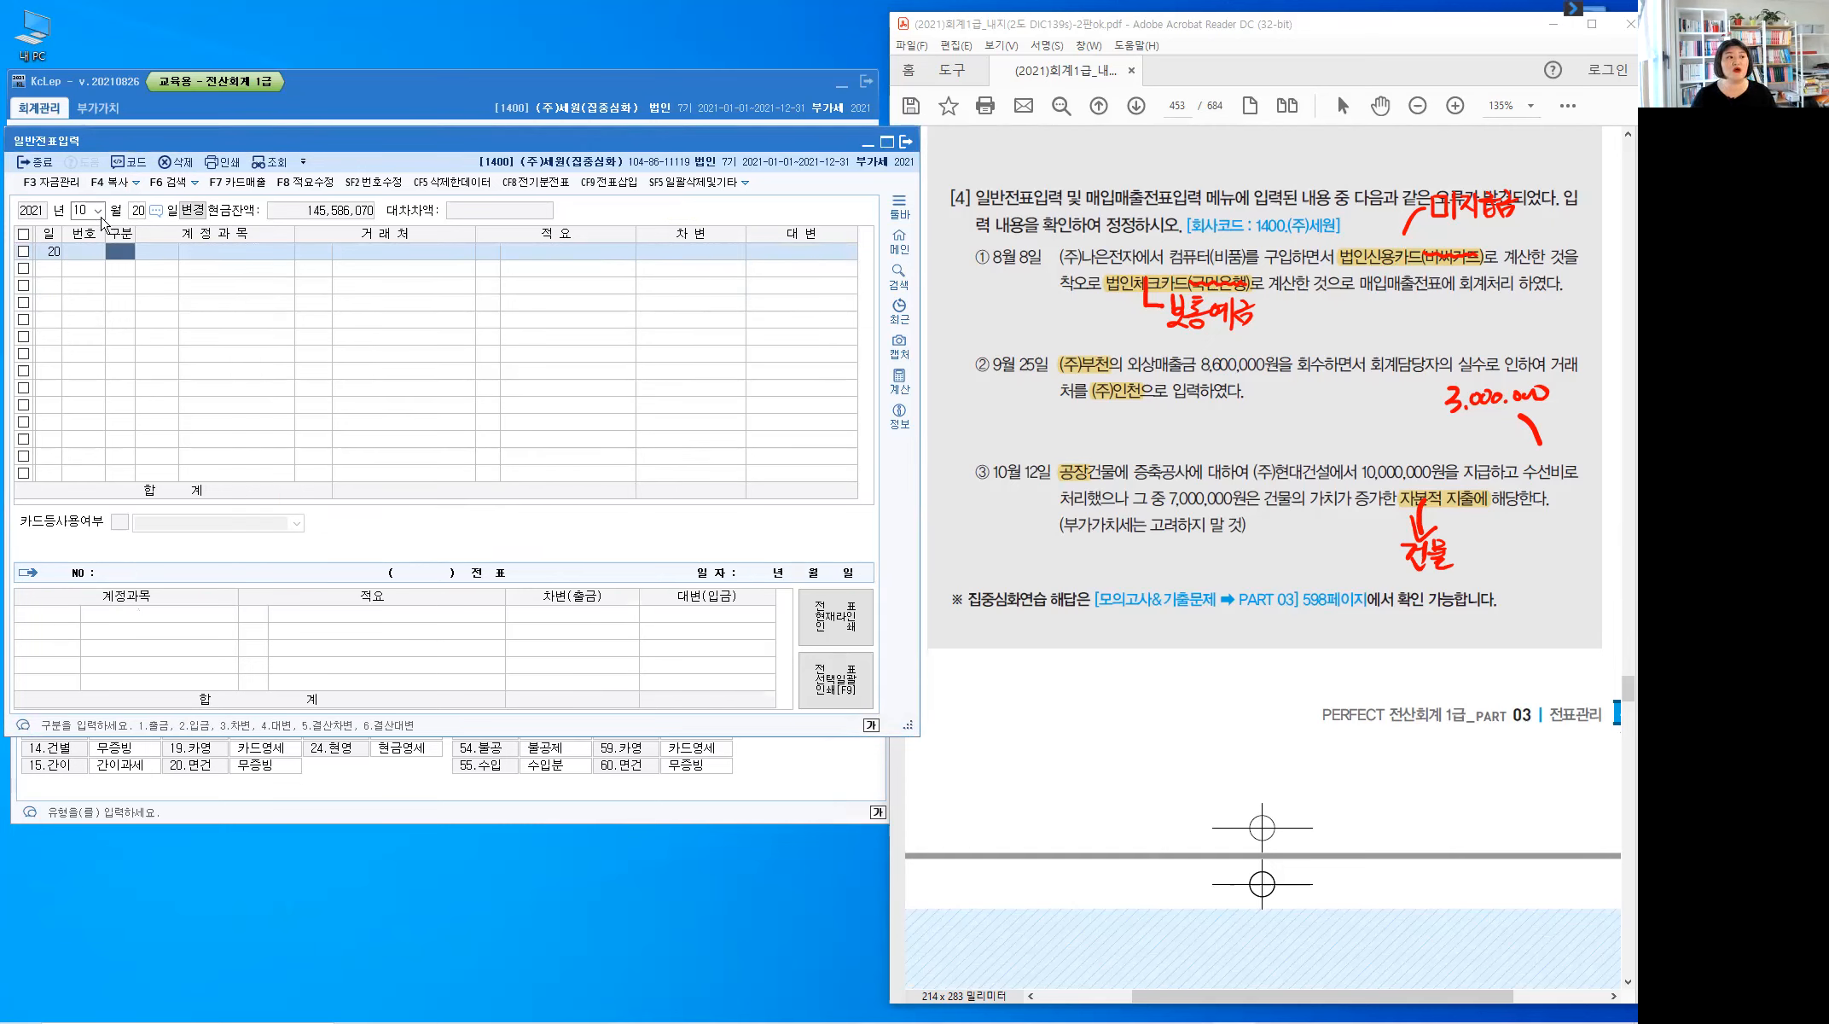
Display the September 20 general vouchers and check the moved 수선비, 건물 and 현금 lines
key("Escape")
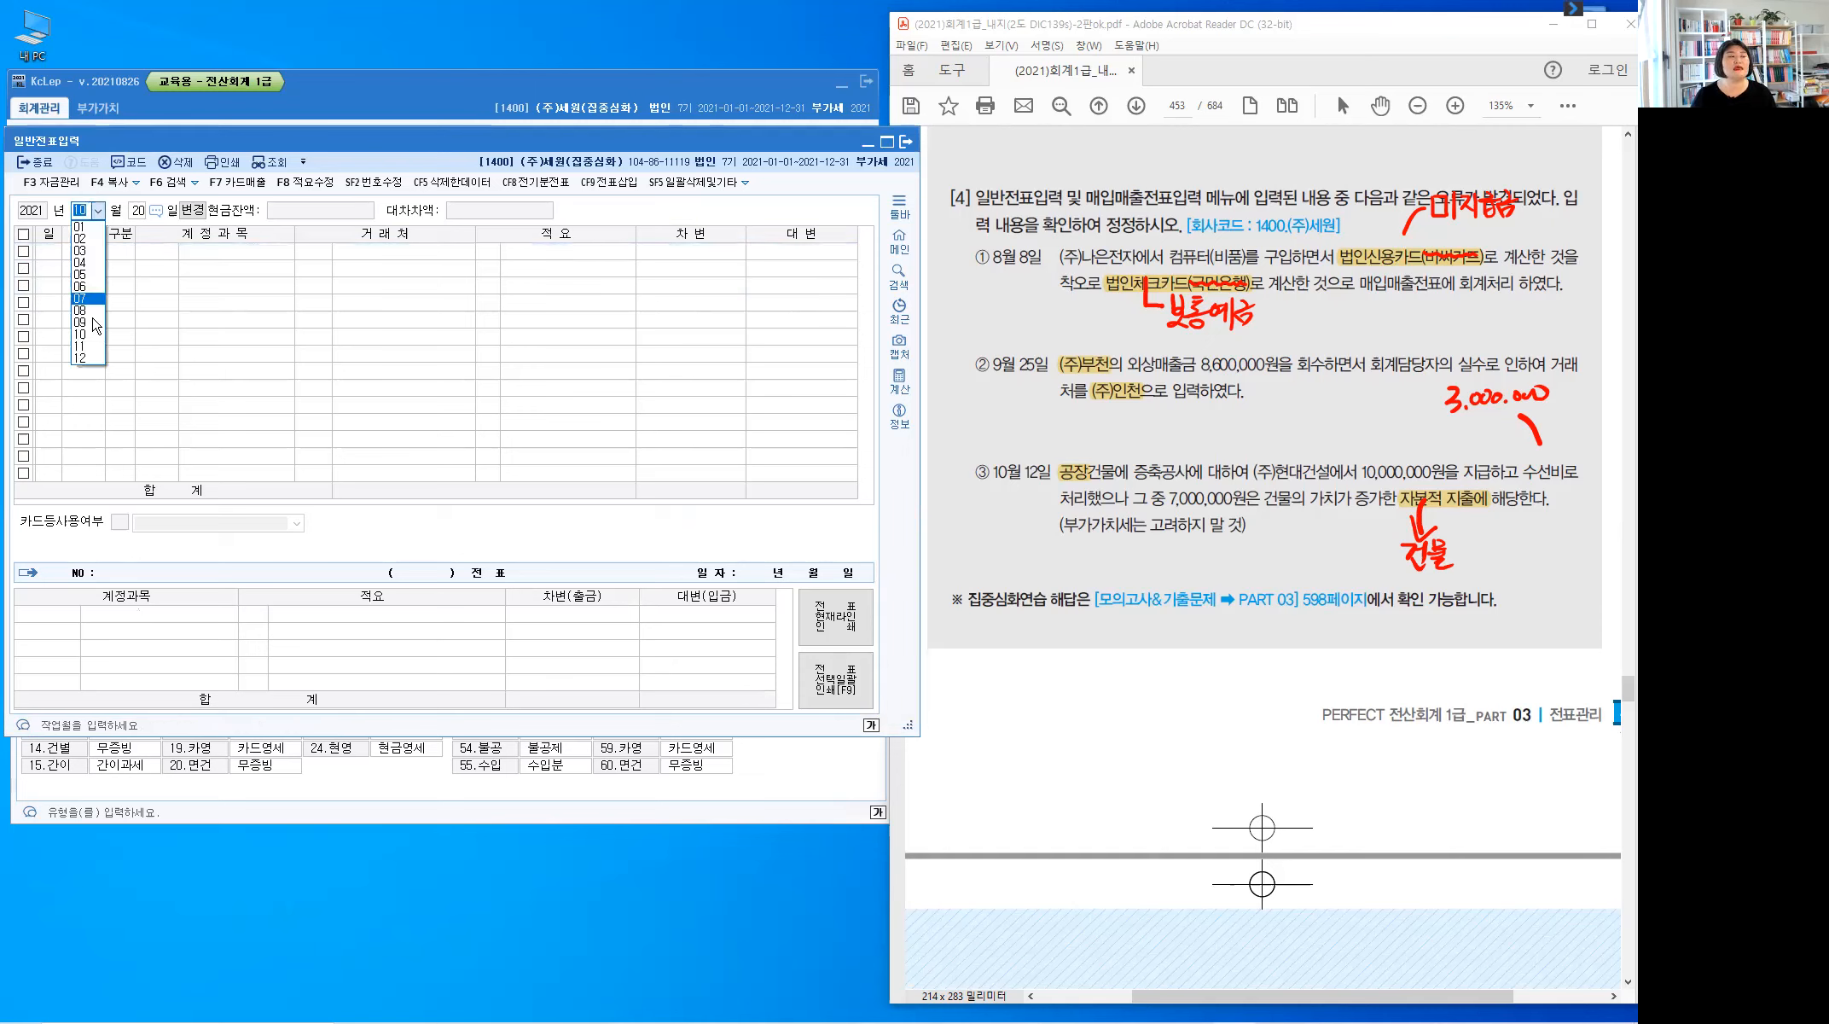
left_click(96, 323)
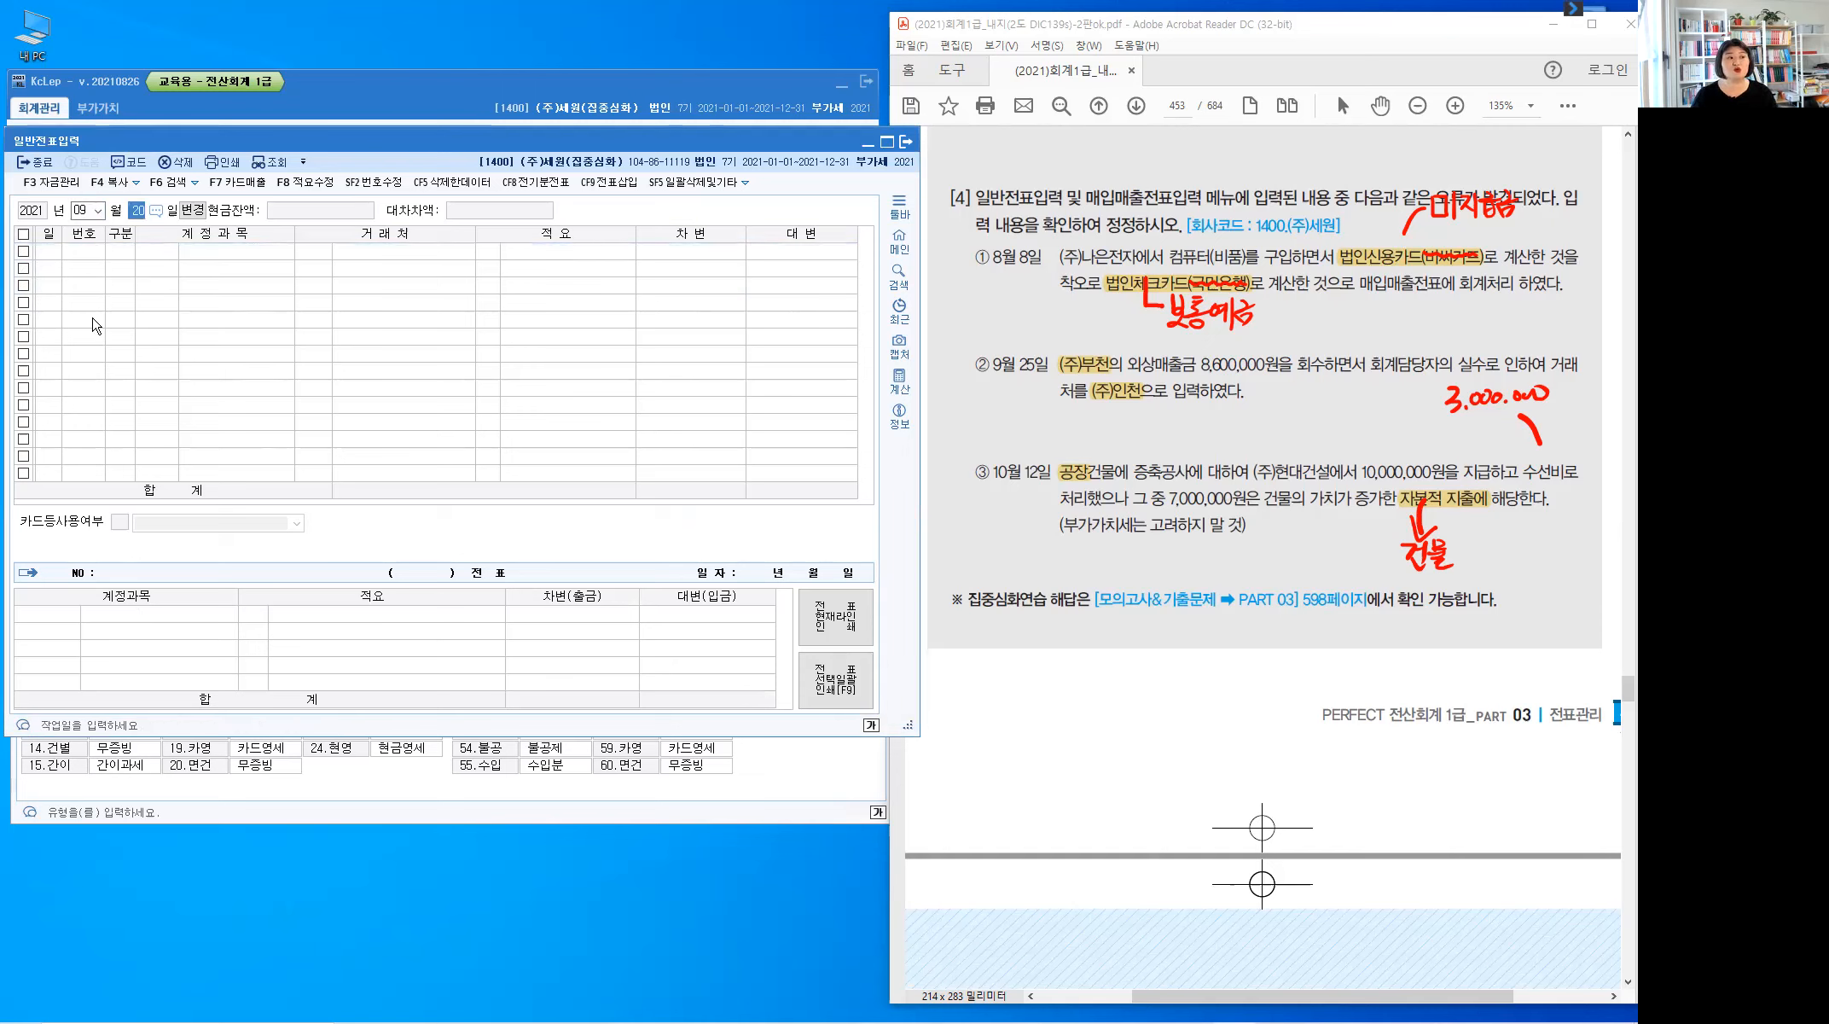
key("Return")
left_click(147, 302)
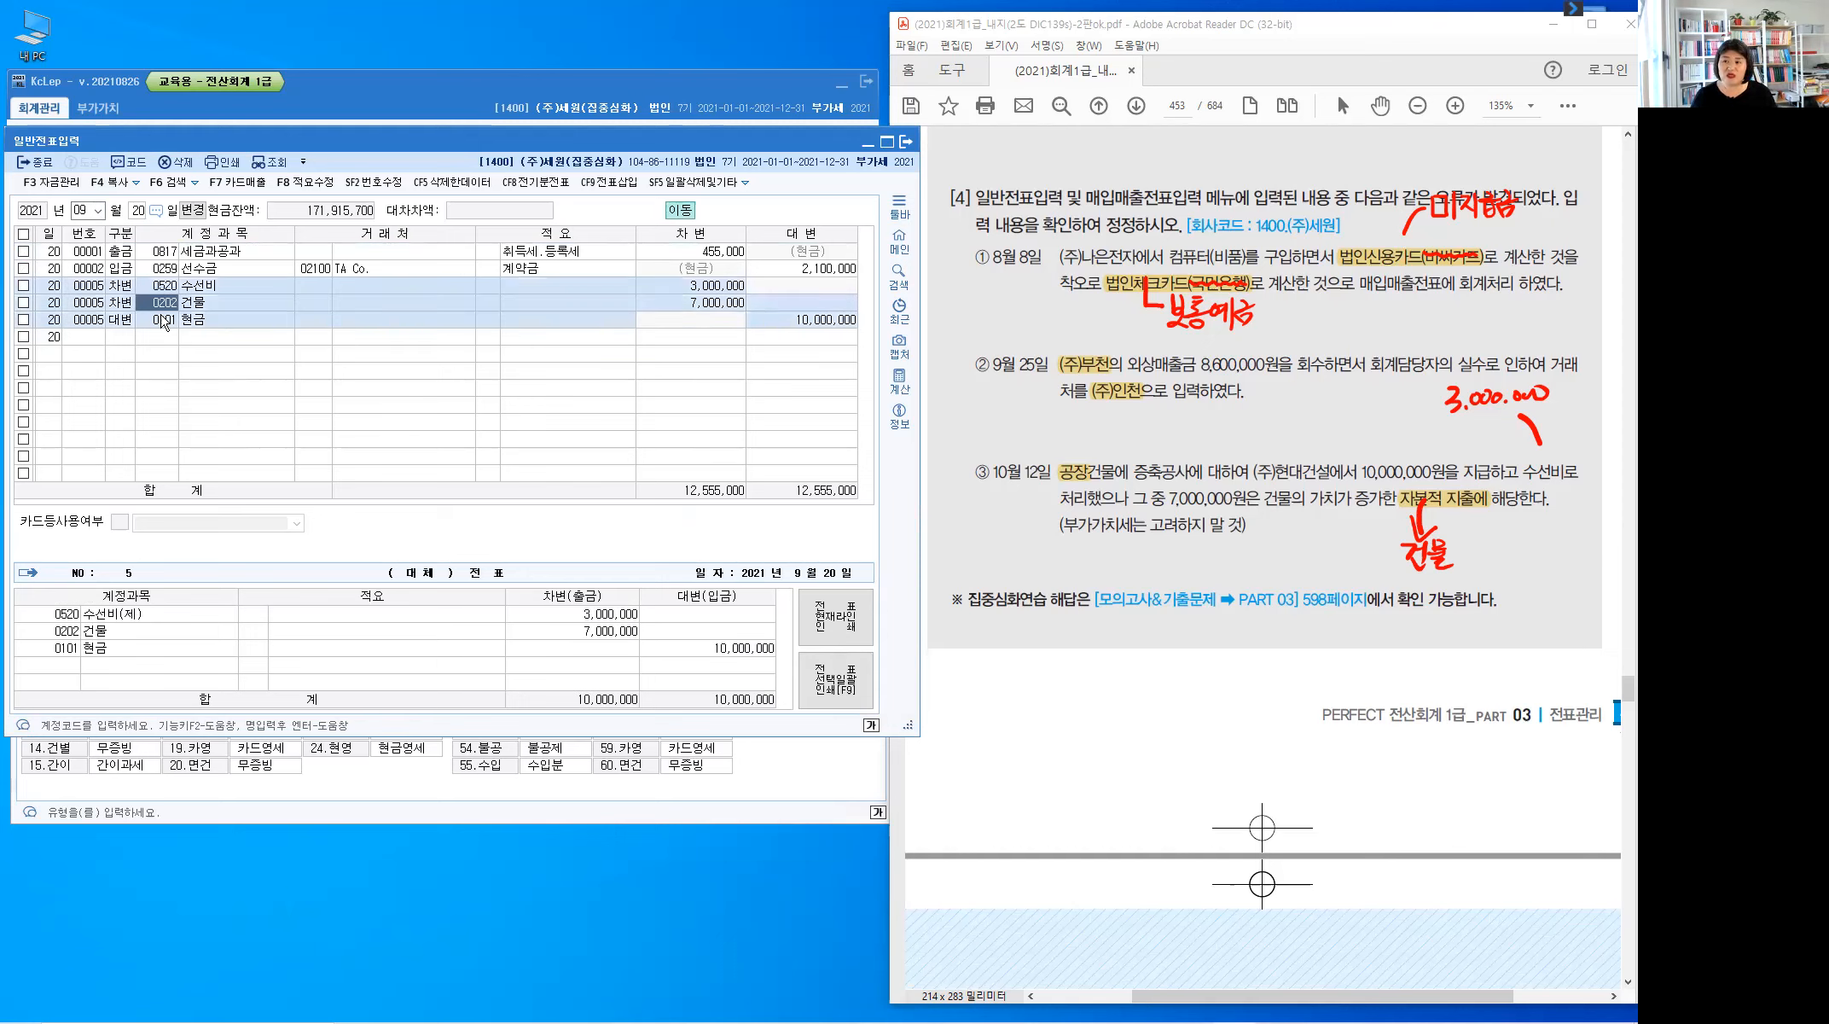
left_click(688, 213)
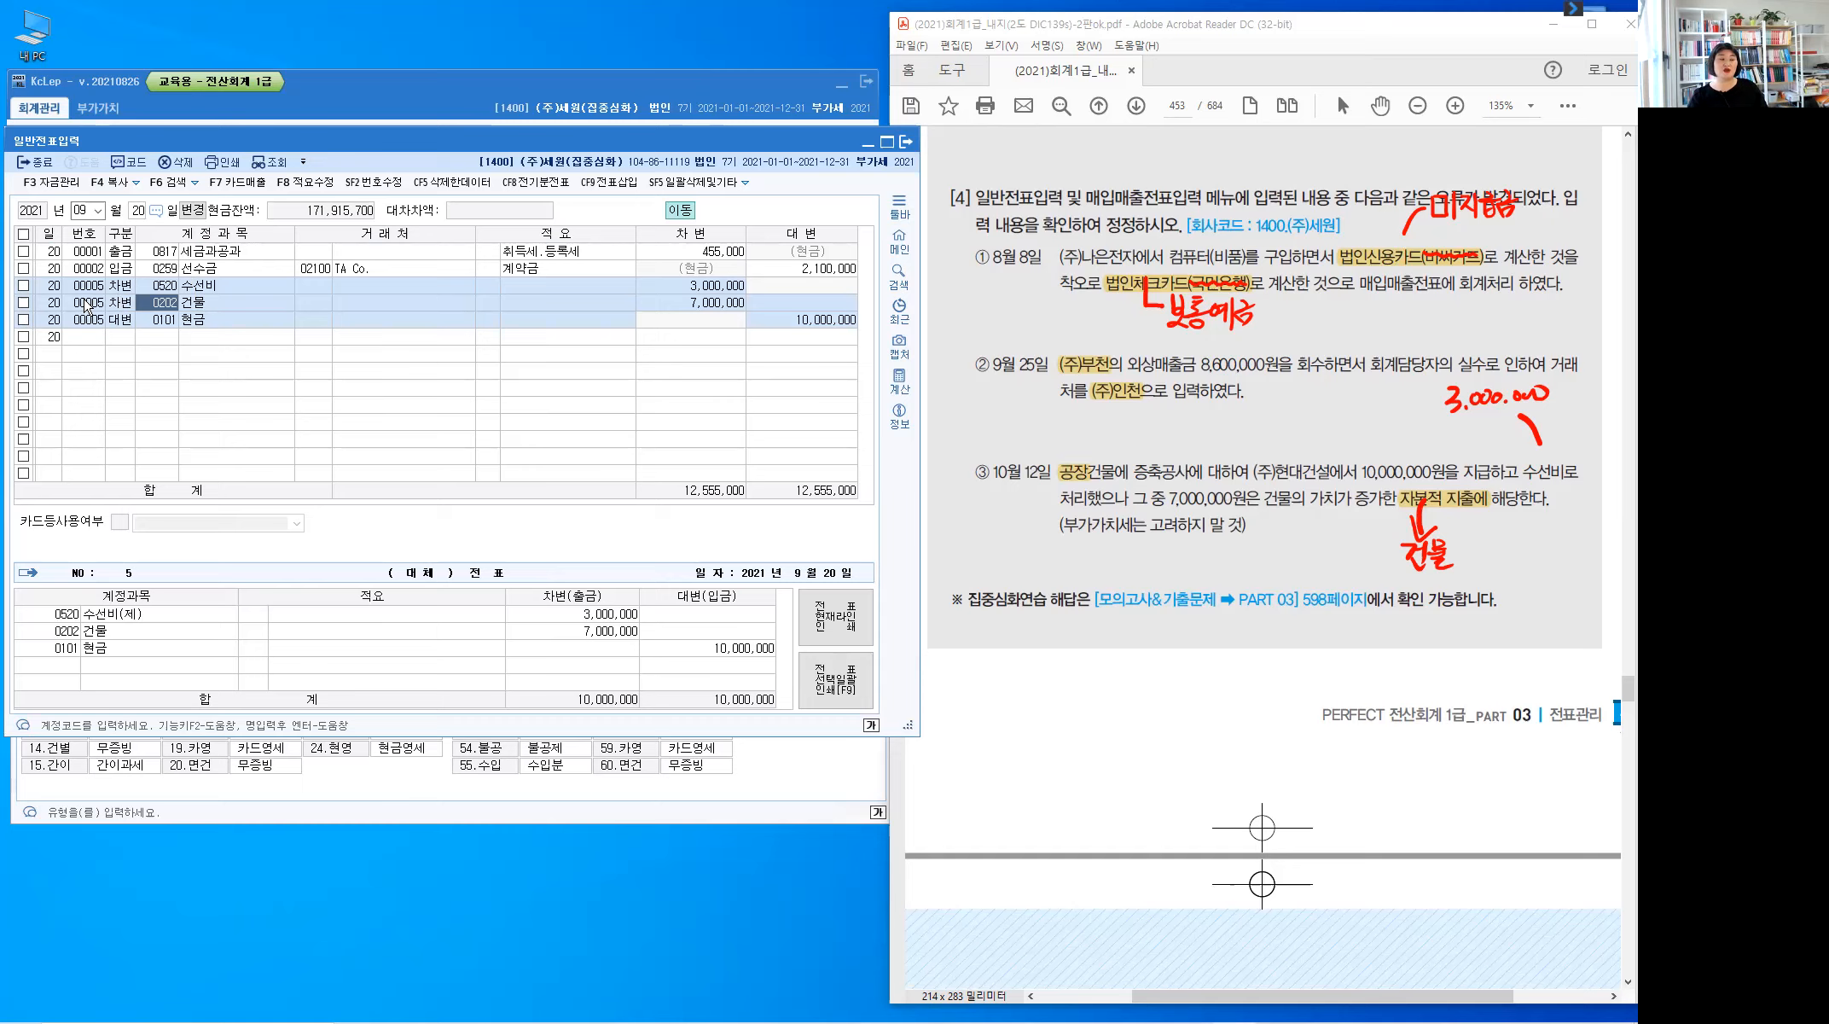
Delete the moved 수선비, 건물 and 현금 lines from the September 20 vouchers
left_click(24, 313)
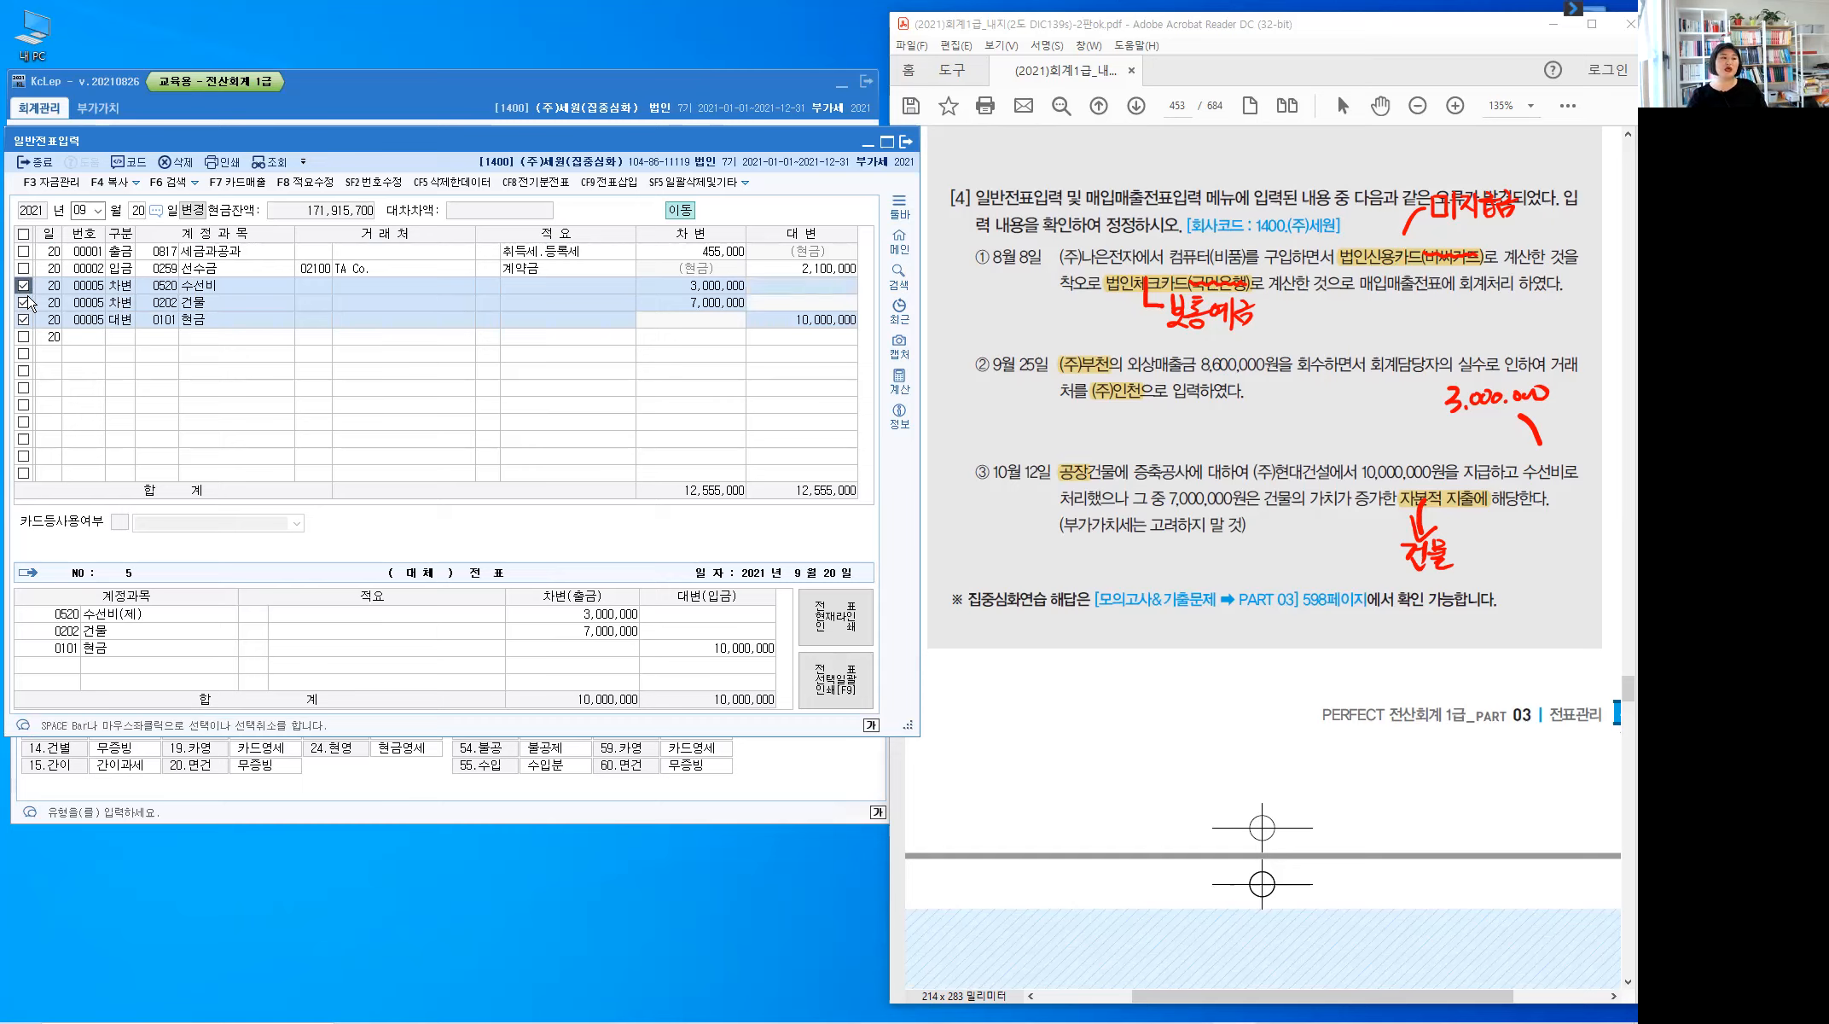
left_click(181, 163)
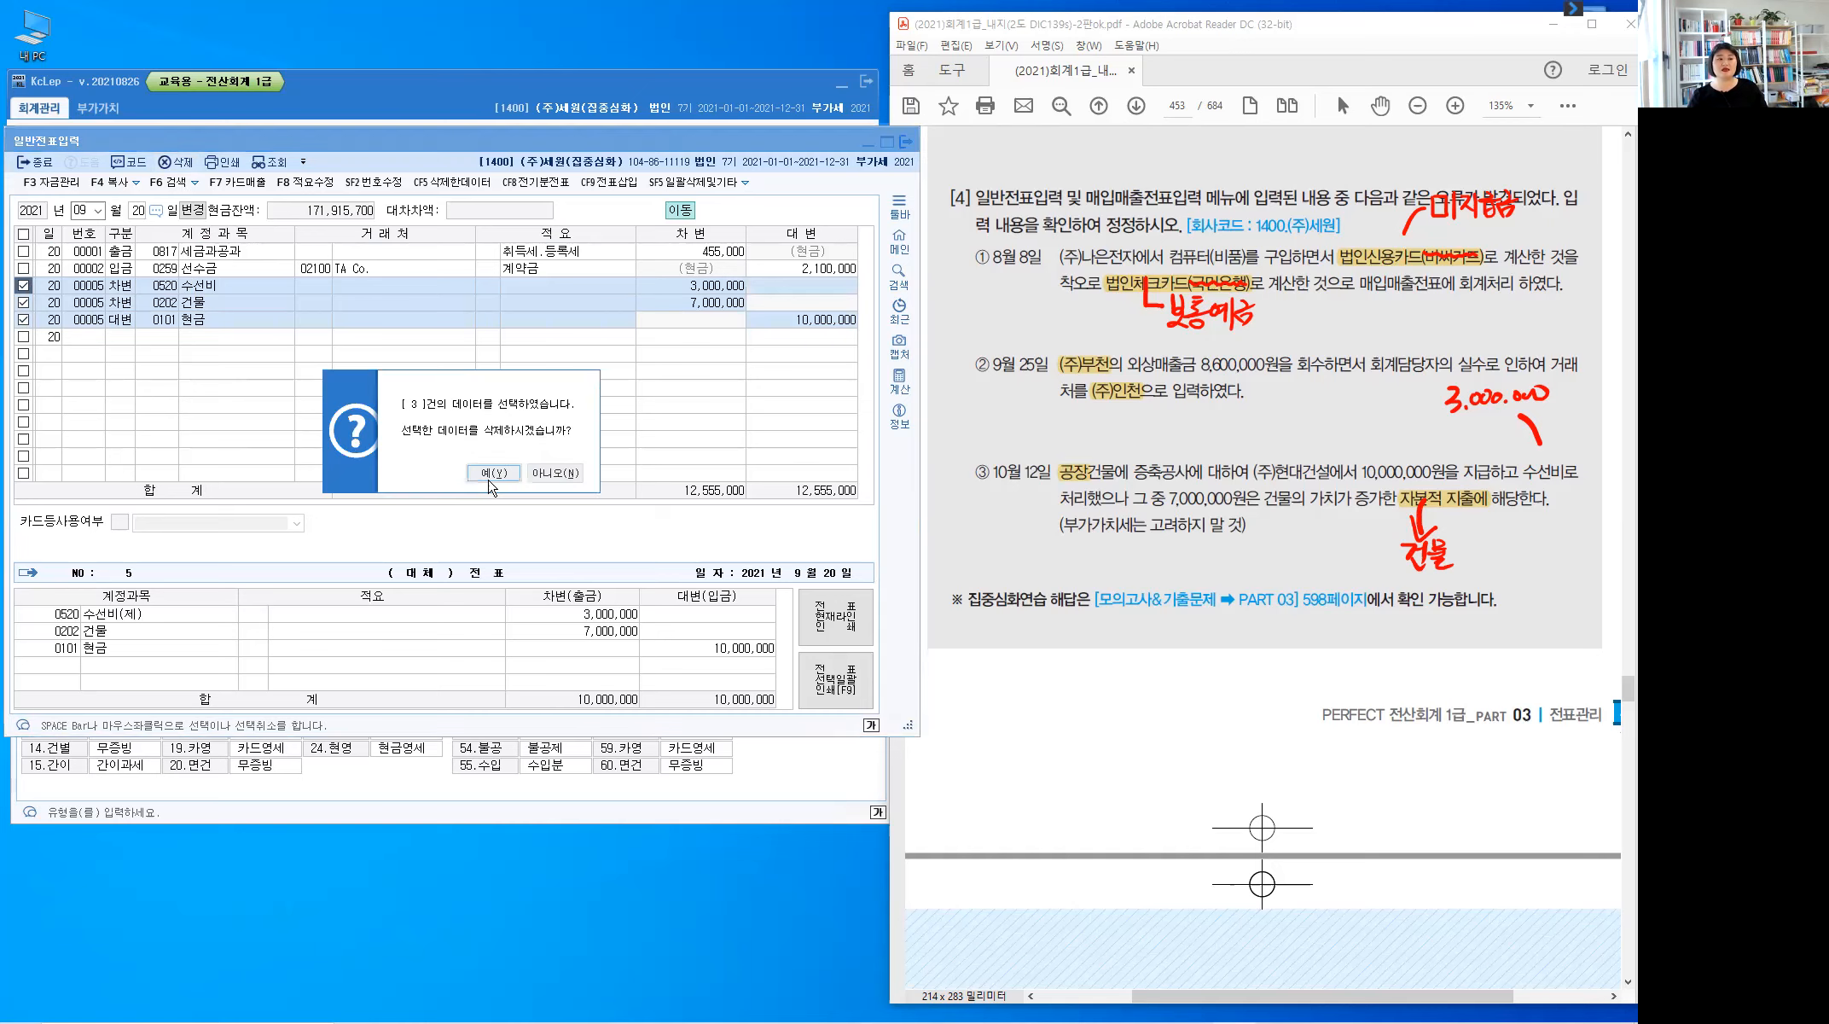
left_click(498, 473)
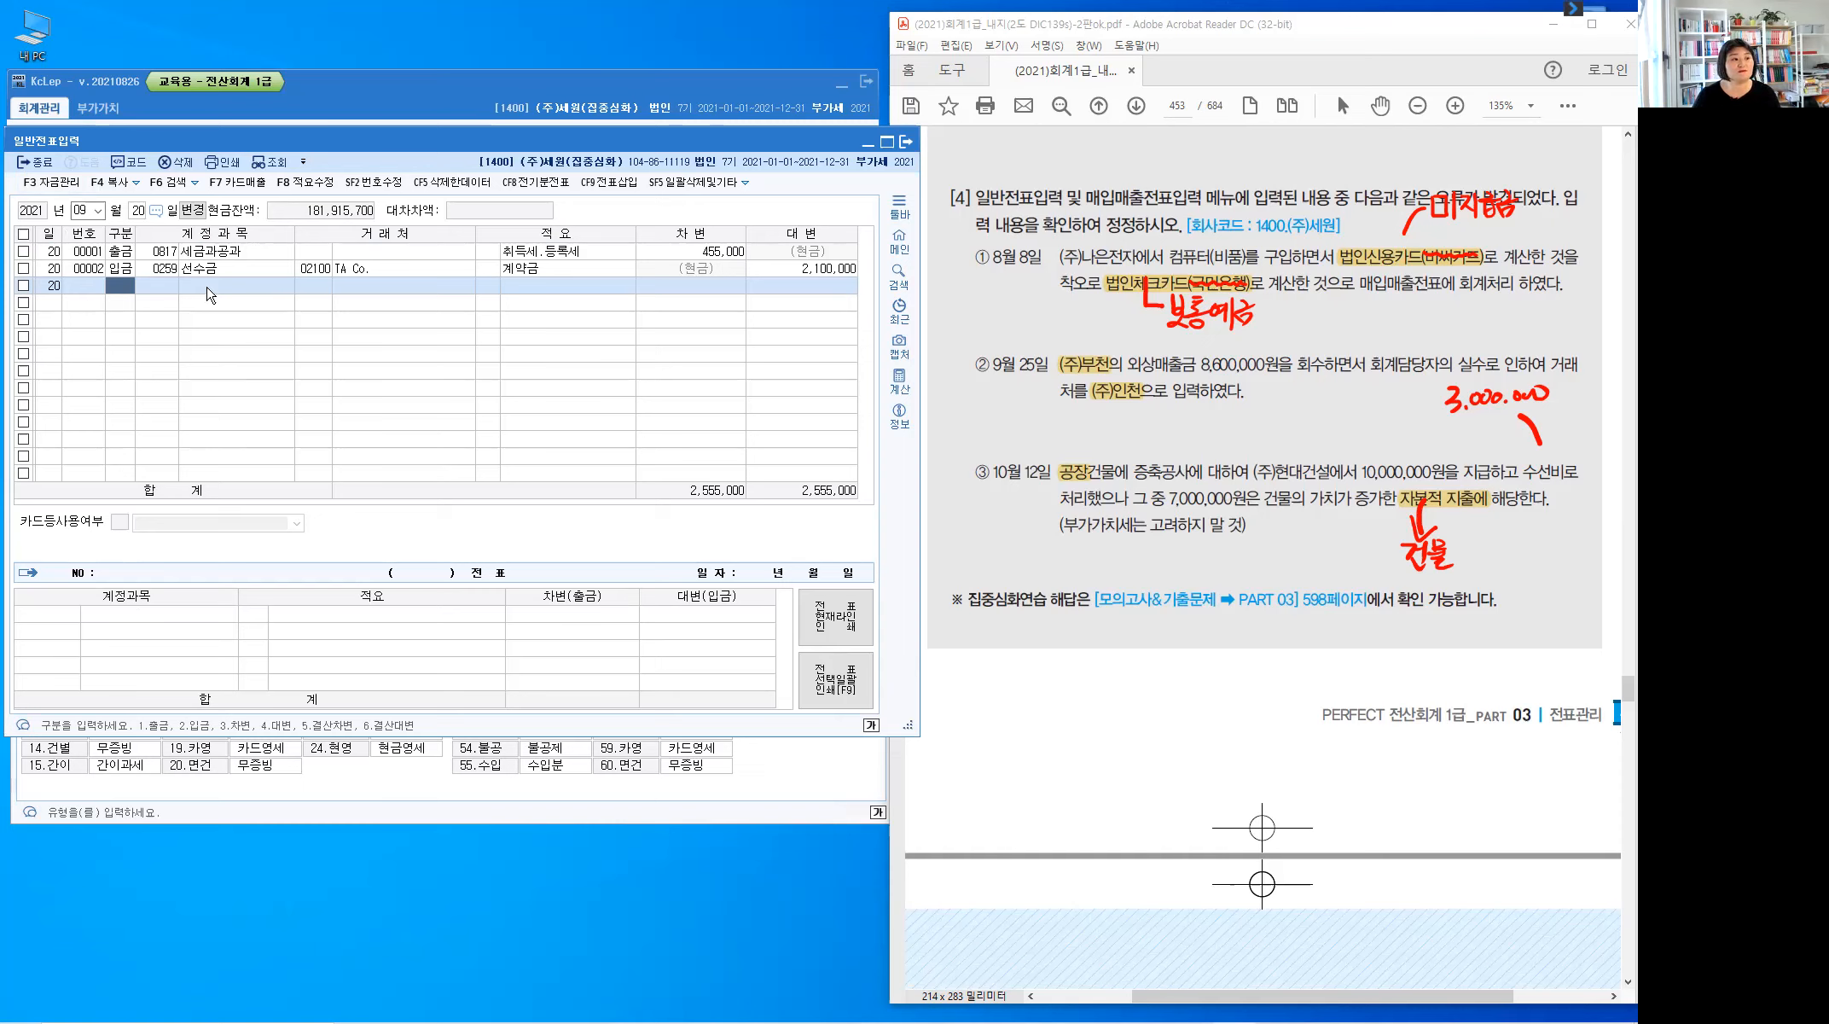
Close the 일반전표입력 window and exit the 매입매출전표입력 window behind it
left_click(45, 165)
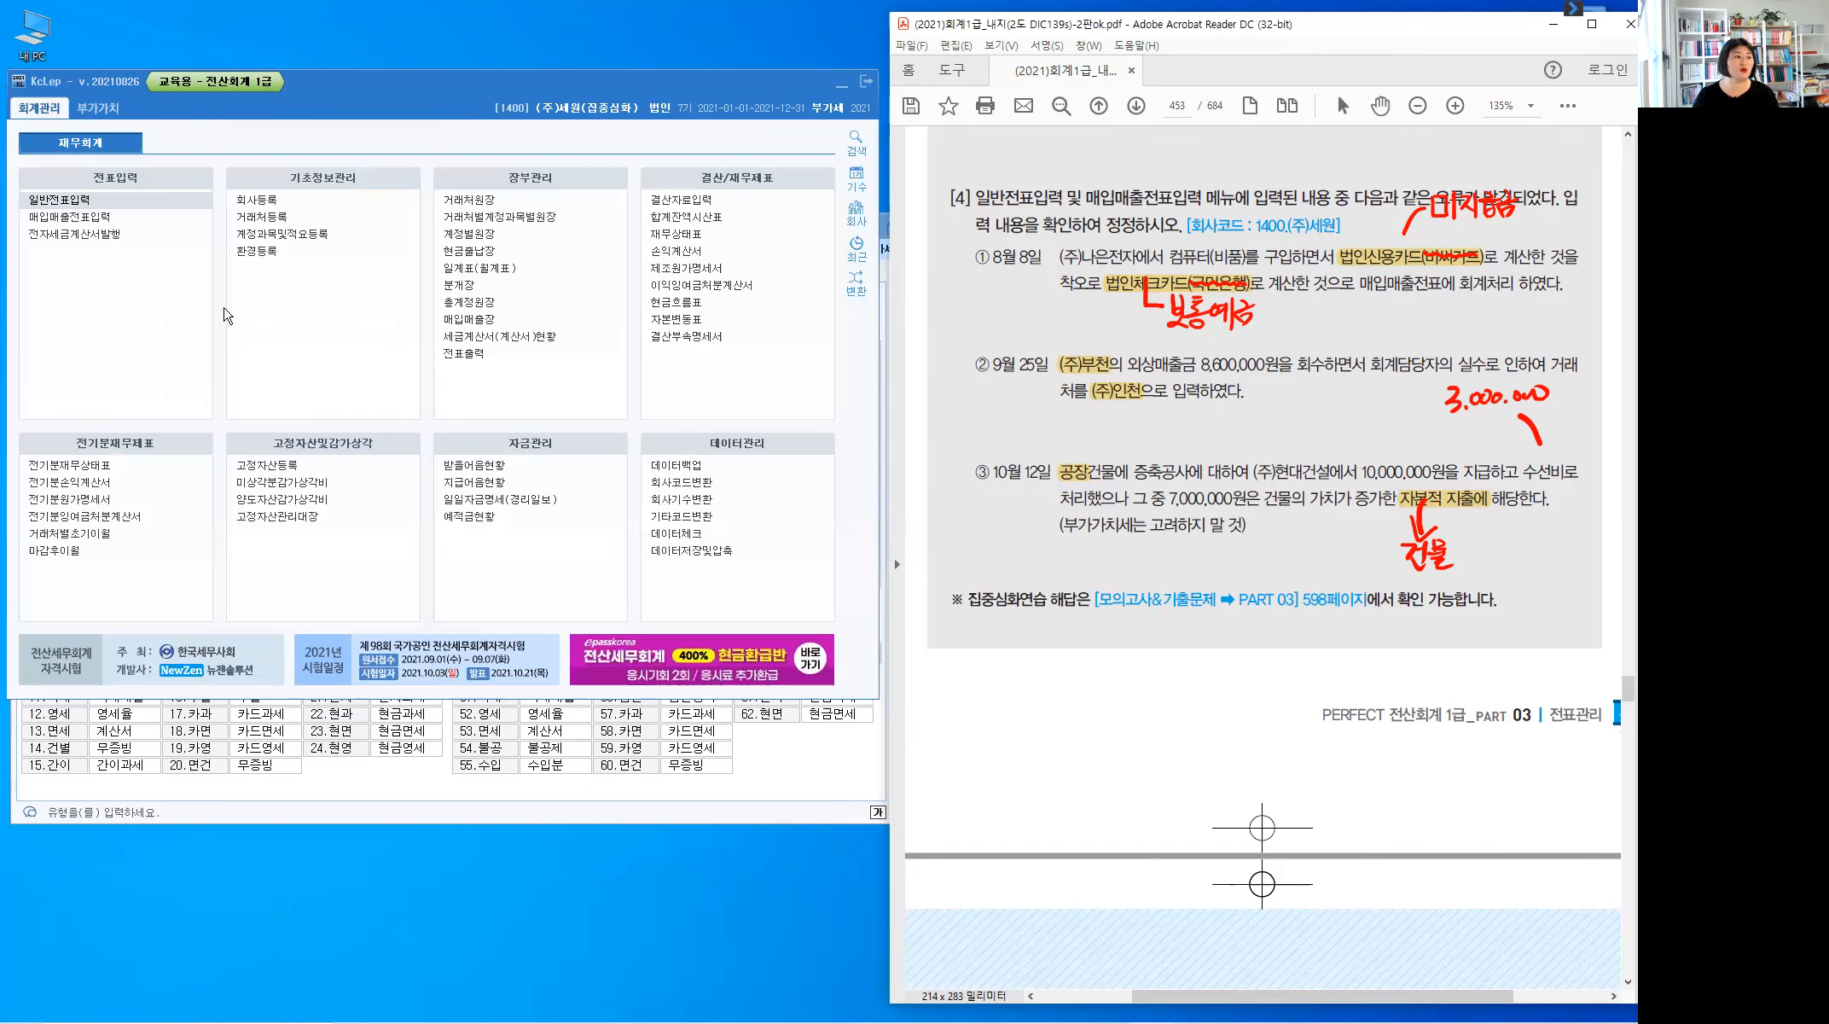
left_click(35, 257)
left_click(45, 254)
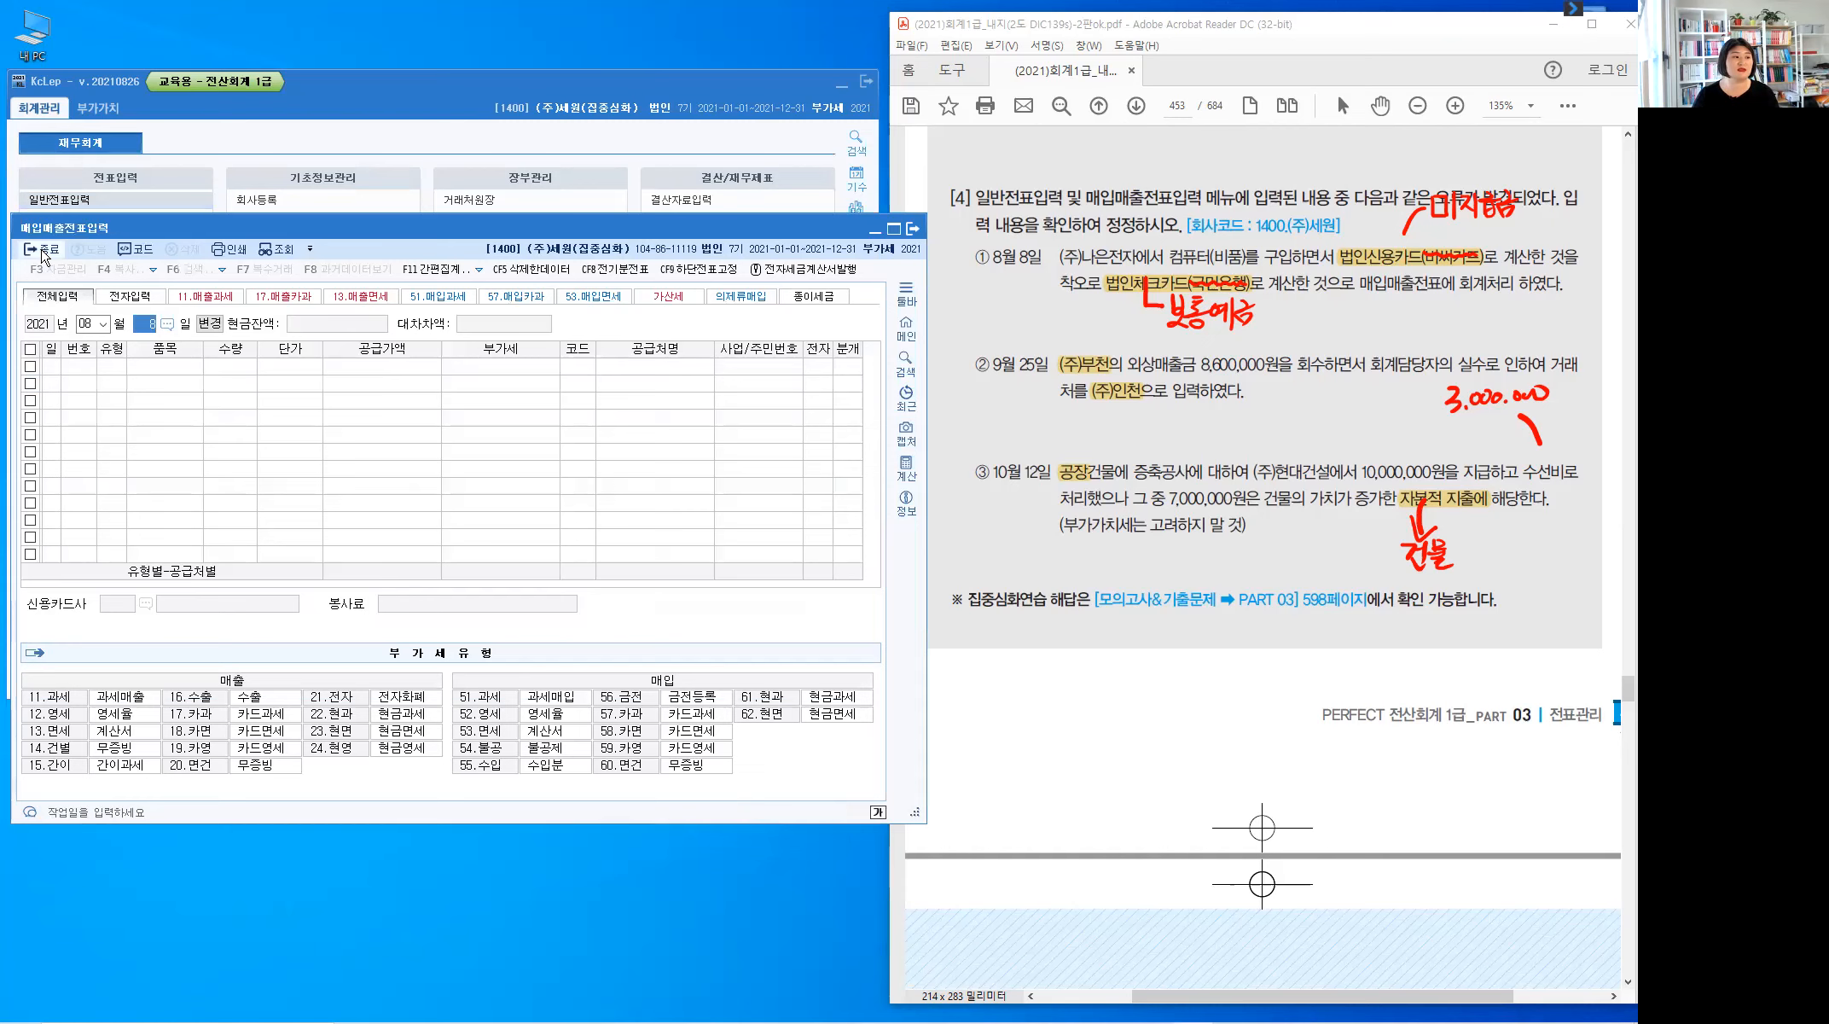